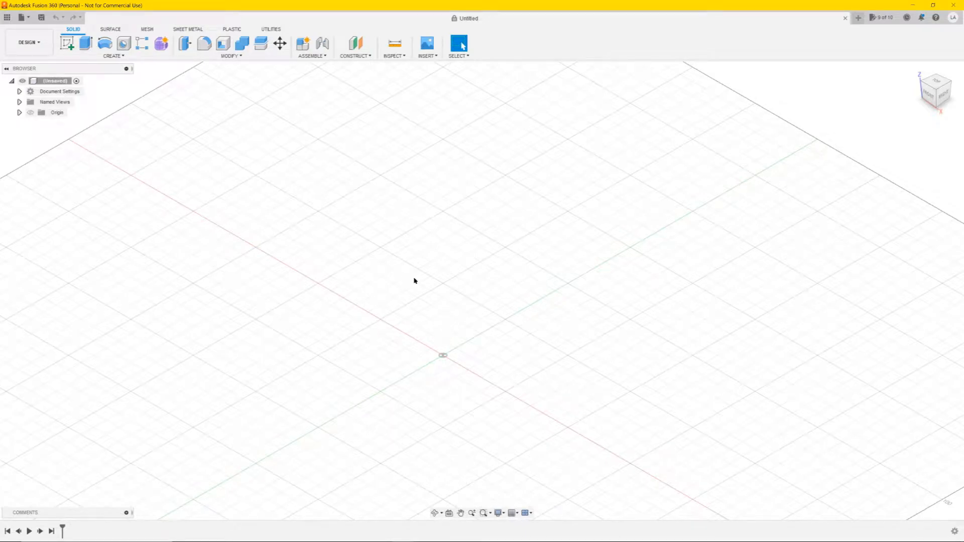
Start a sketch on the horizontal XY plane and draw a 25 mm line from the origin along the positive X axis
left_click(75, 46)
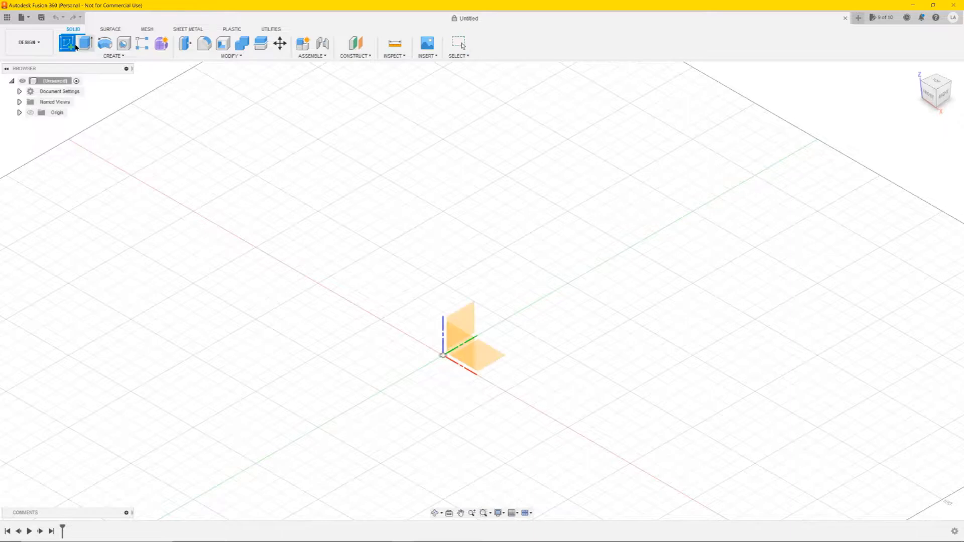
left_click(488, 354)
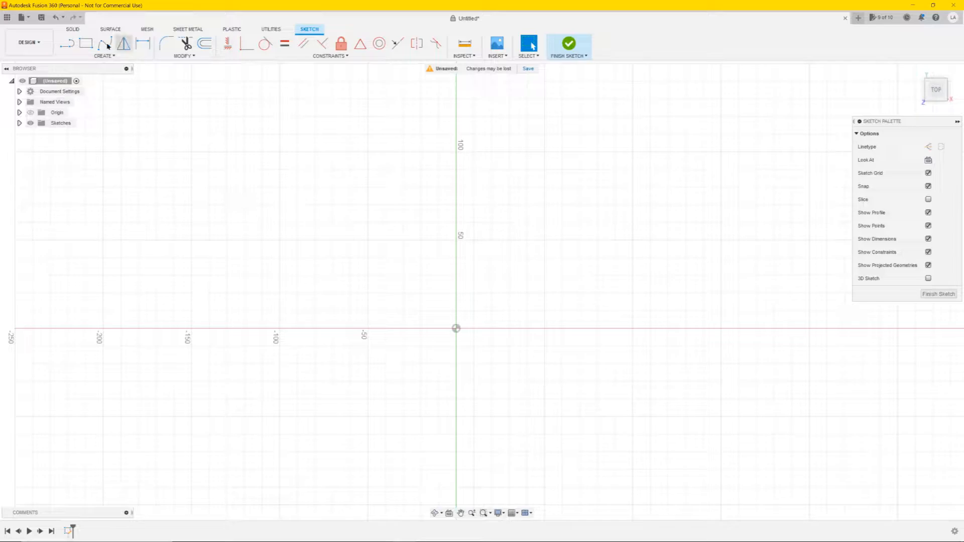
left_click(68, 44)
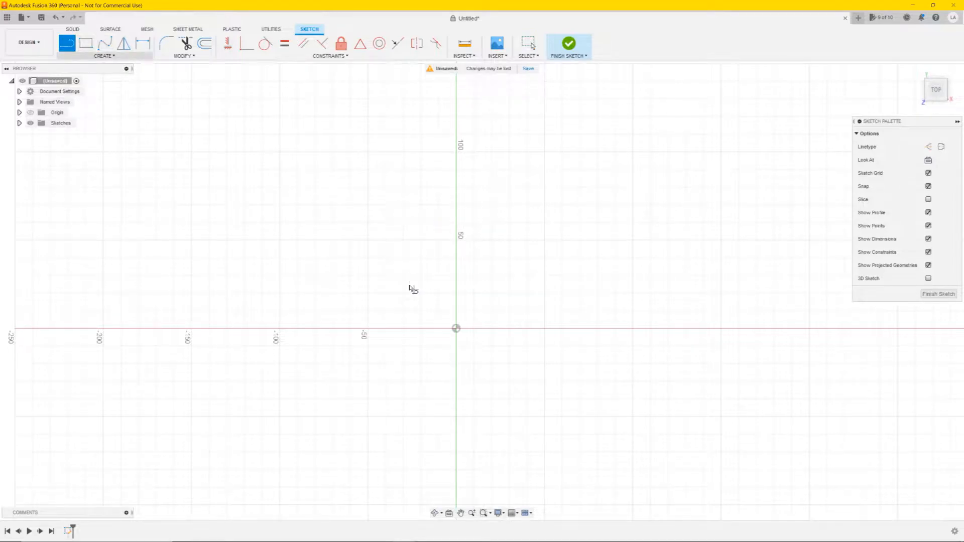
left_click(456, 328)
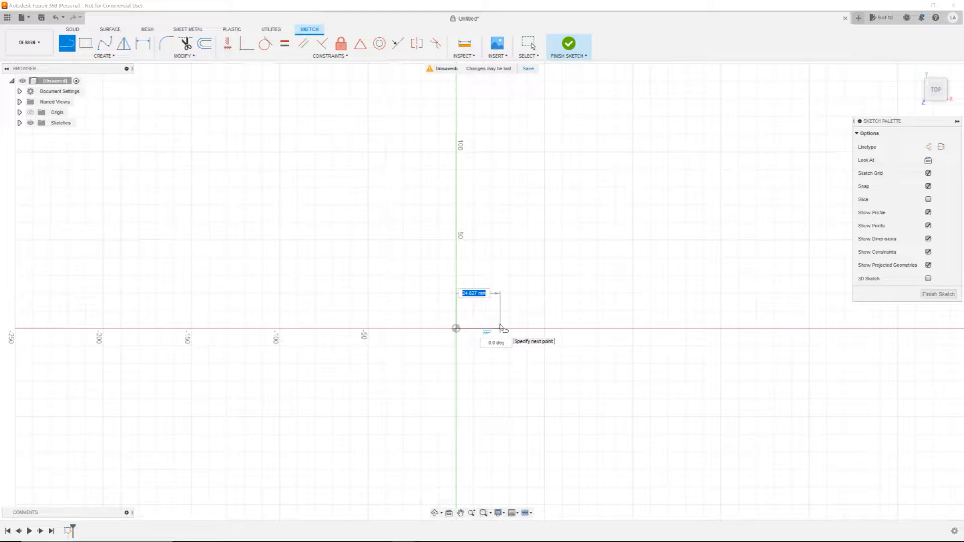
type("25")
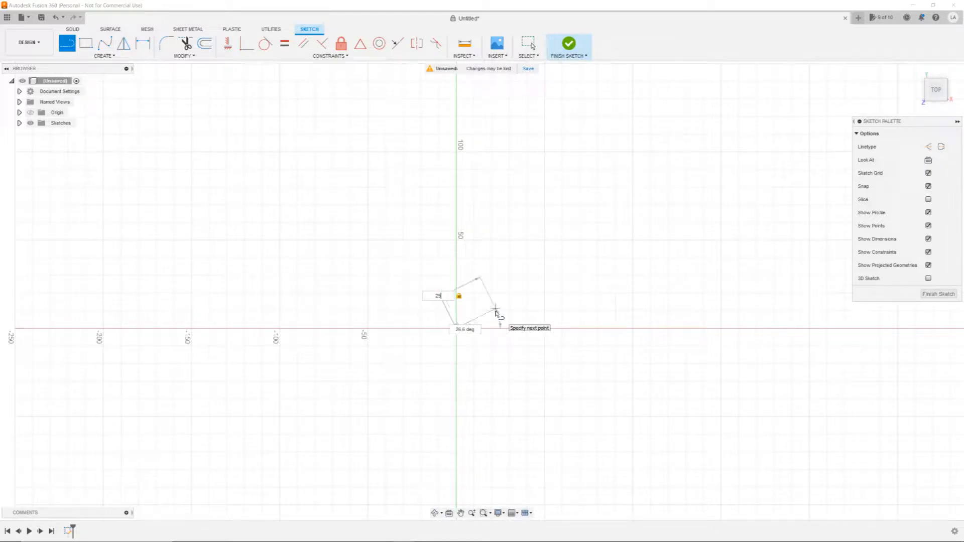
key("Tab")
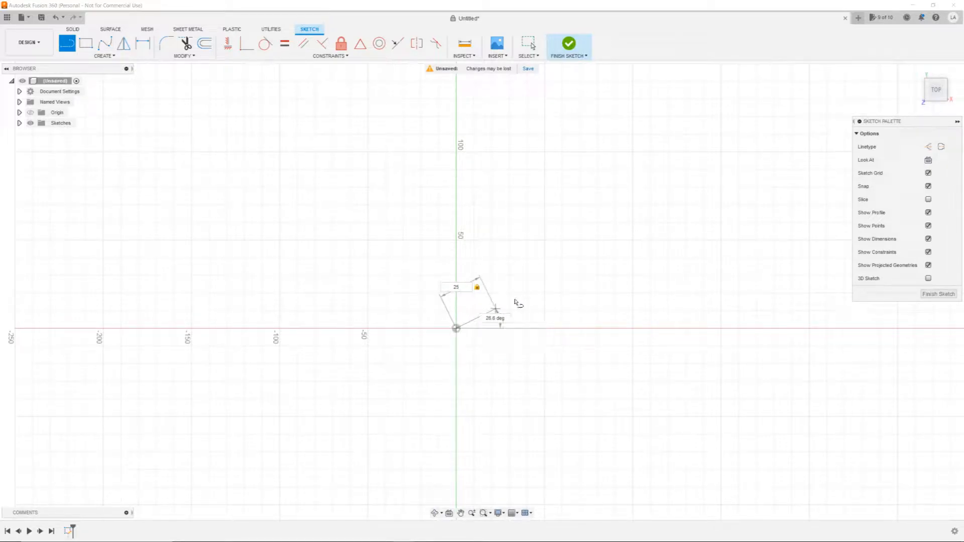
left_click(499, 331)
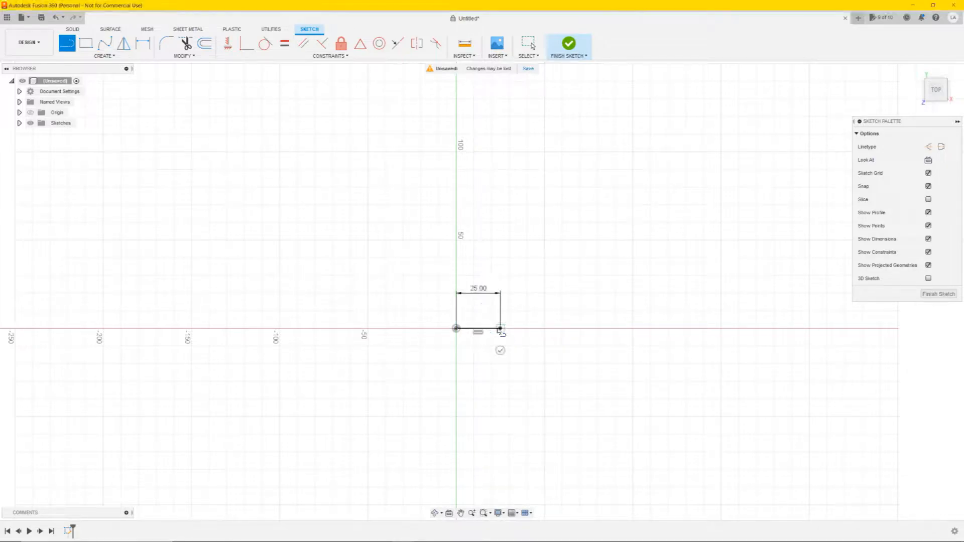
Extend the base line to the negative X side, close it into a rectangle about 55 by 25 mm, and finish the sketch
left_click(405, 330)
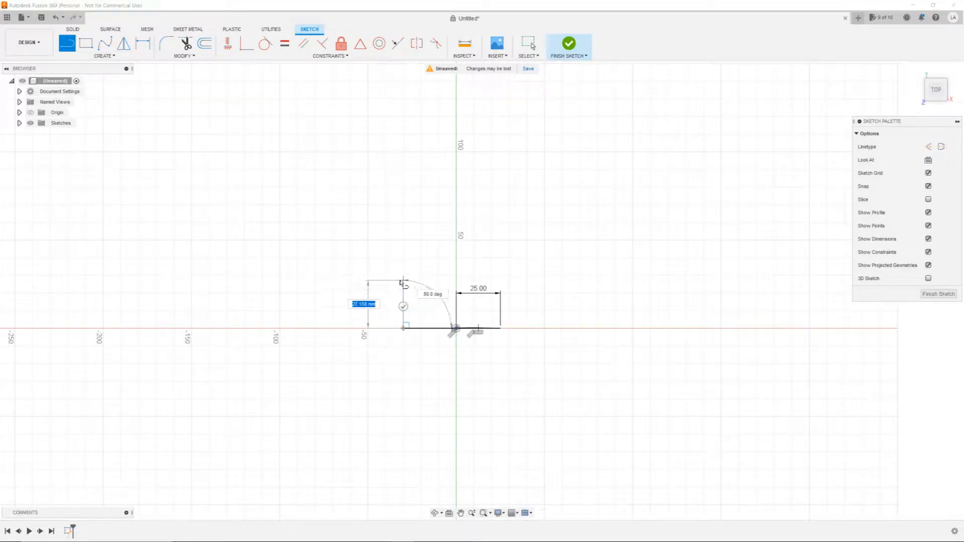
scroll(402, 288, "up", 1)
scroll(404, 290, "up", 1)
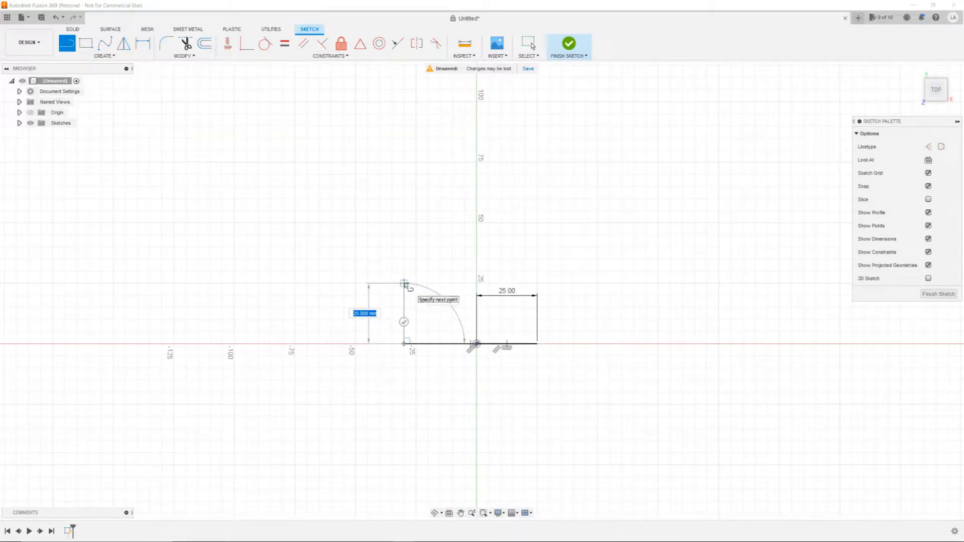
left_click(405, 284)
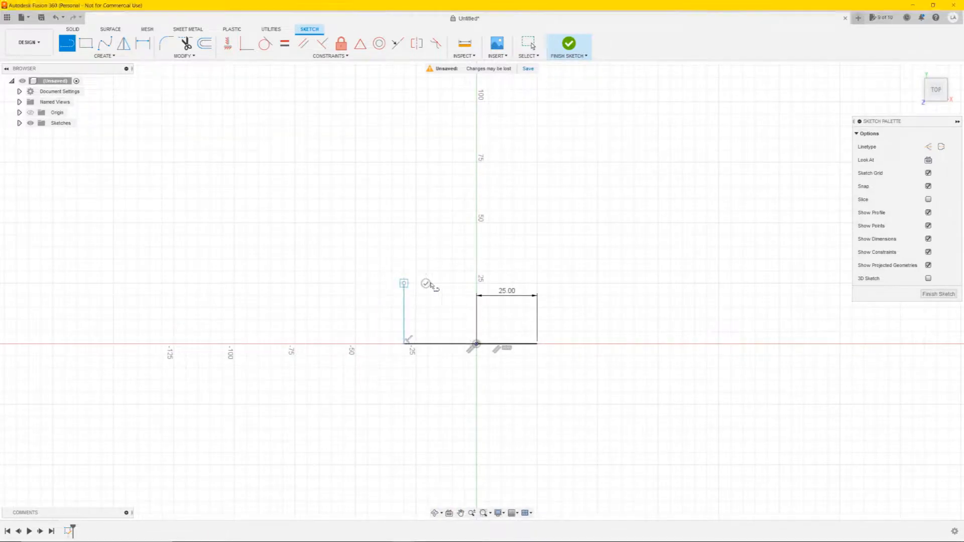
left_click(537, 284)
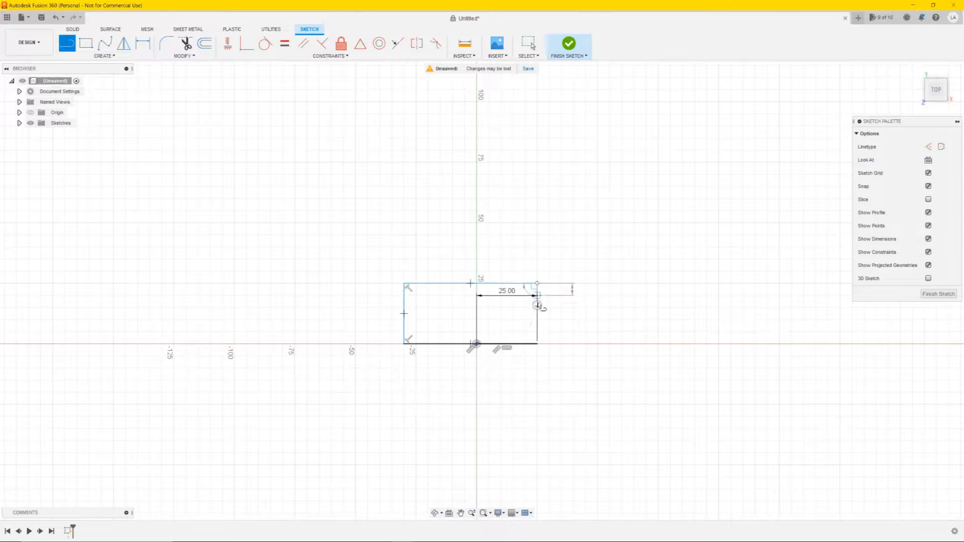
left_click(537, 344)
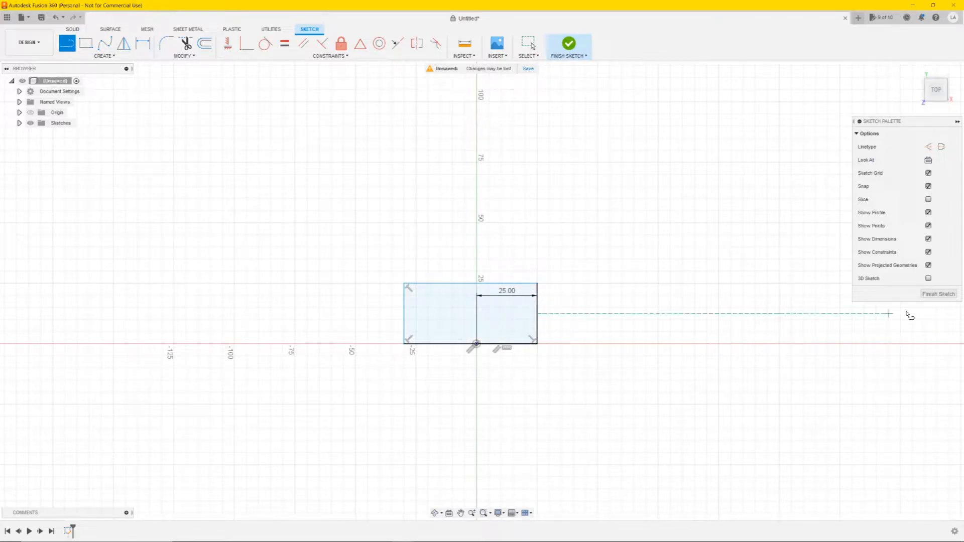
left_click(938, 294)
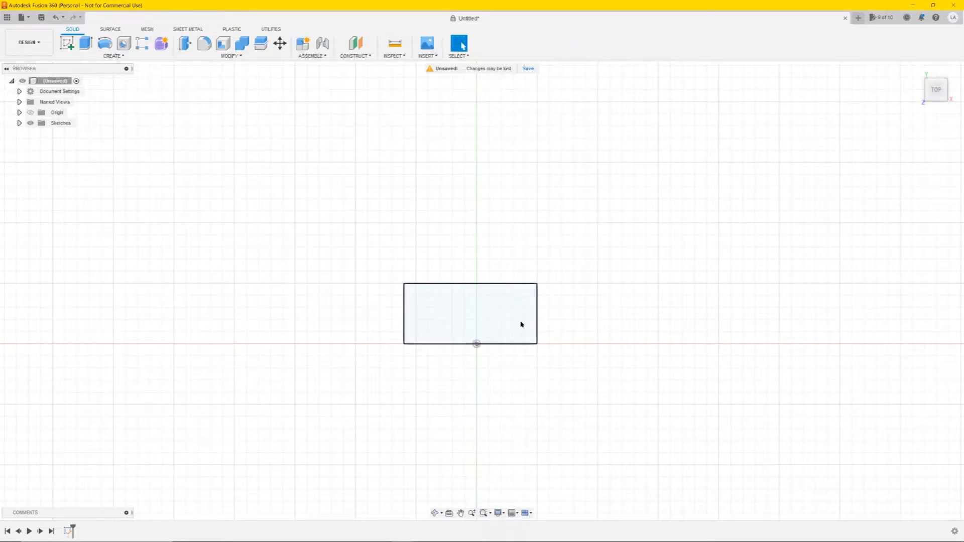
Extrude the rectangular profile 3 mm upward as a new body
left_click(404, 317)
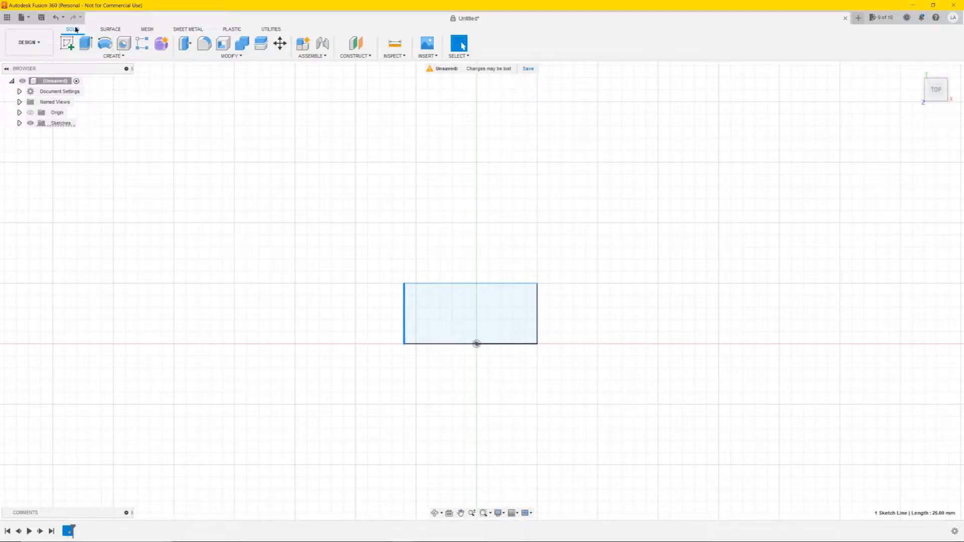
left_click(84, 44)
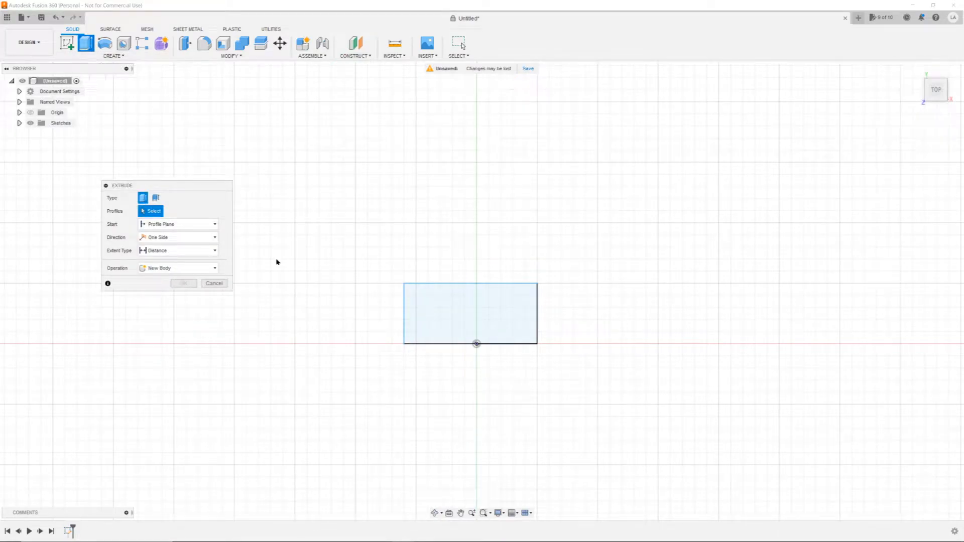
left_click(500, 321)
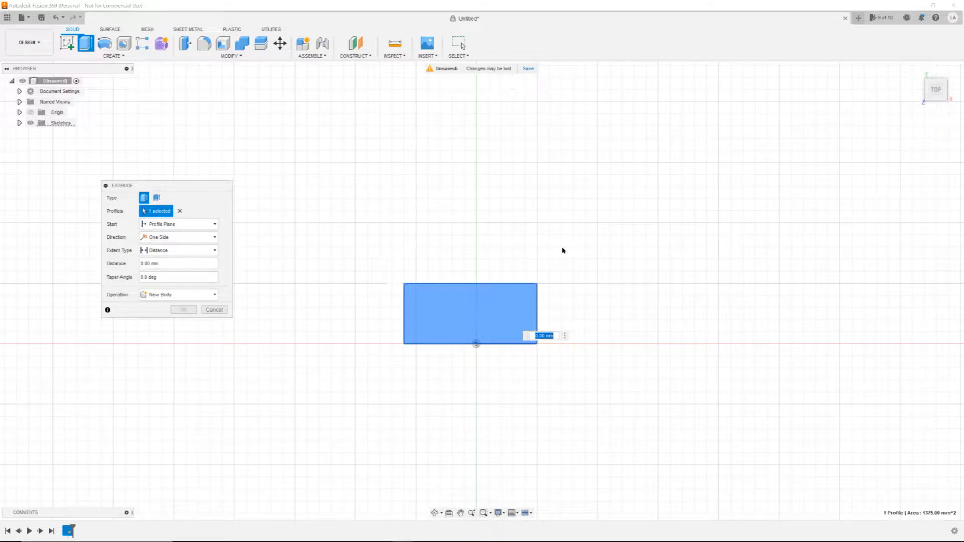
middle_click_drag(611, 271, 609, 229, "shift")
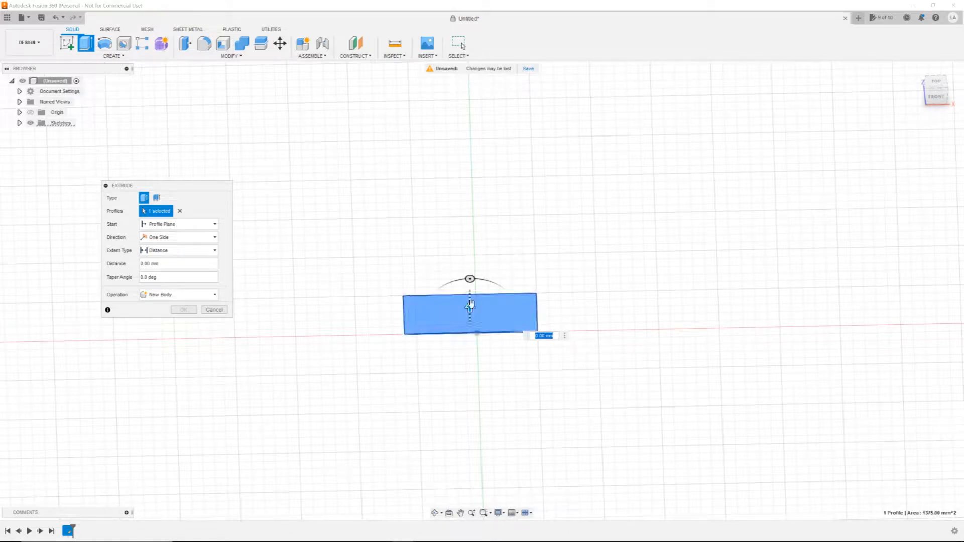
left_click_drag(470, 306, 469, 225)
left_click(543, 255)
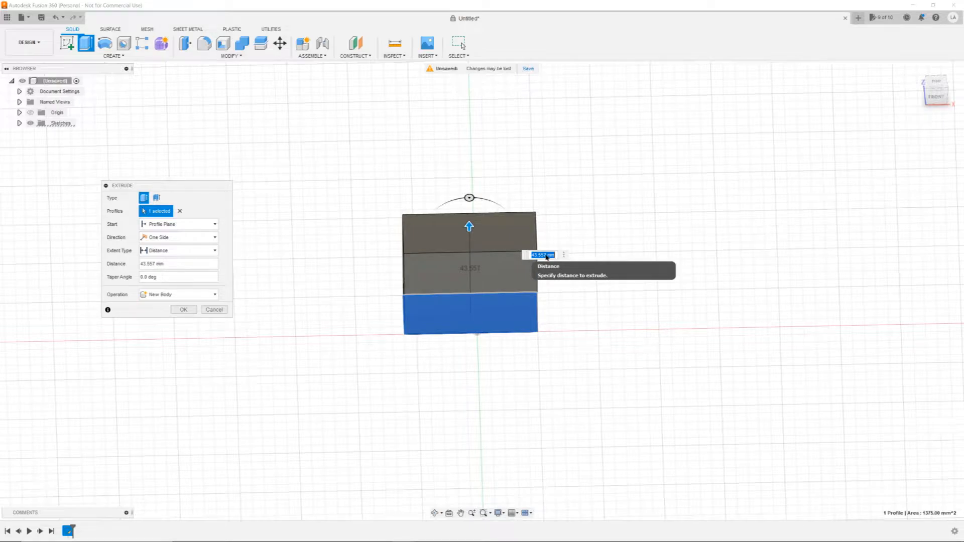
type("3")
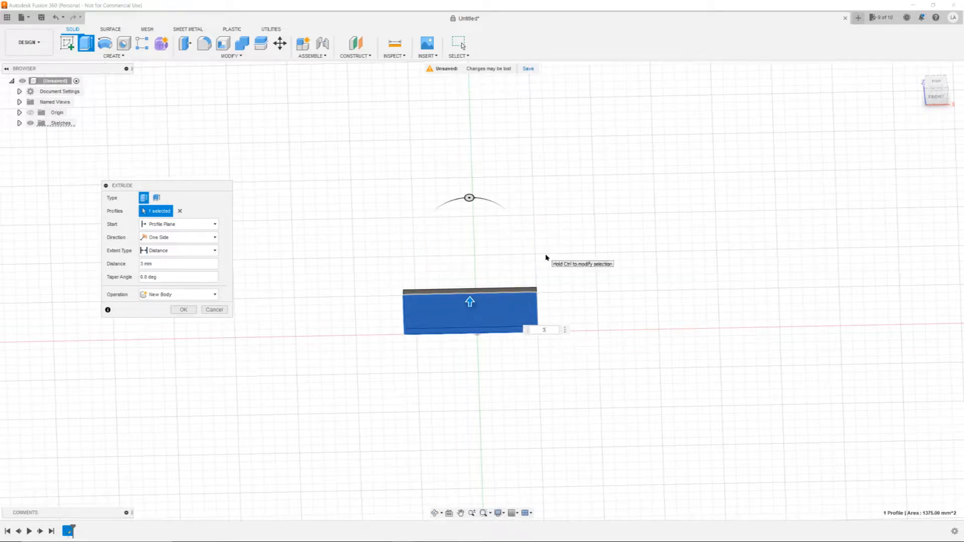
key("Return")
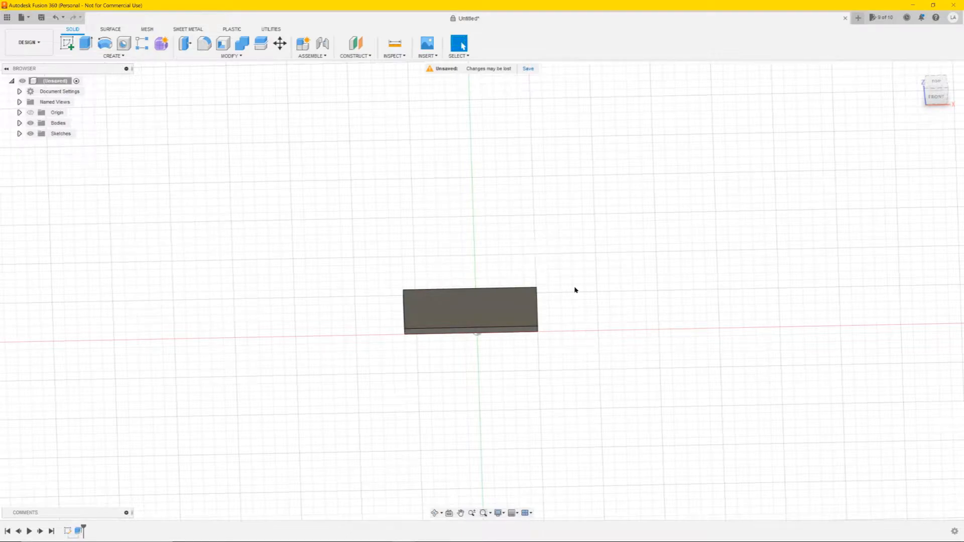
Fillet the four vertical corner edges of the plate with a 5 mm radius
middle_click_drag(568, 292, 529, 338, "shift")
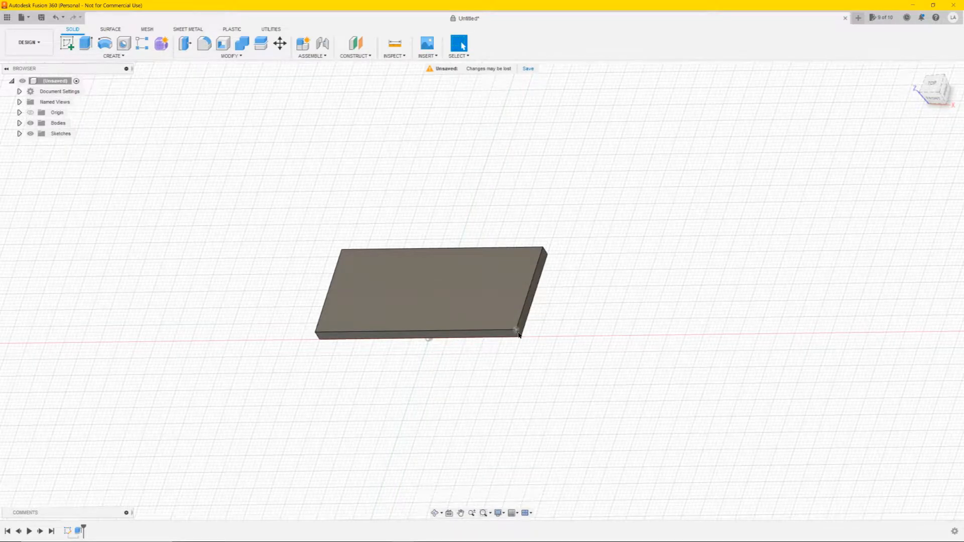
scroll(519, 334, "up", 8)
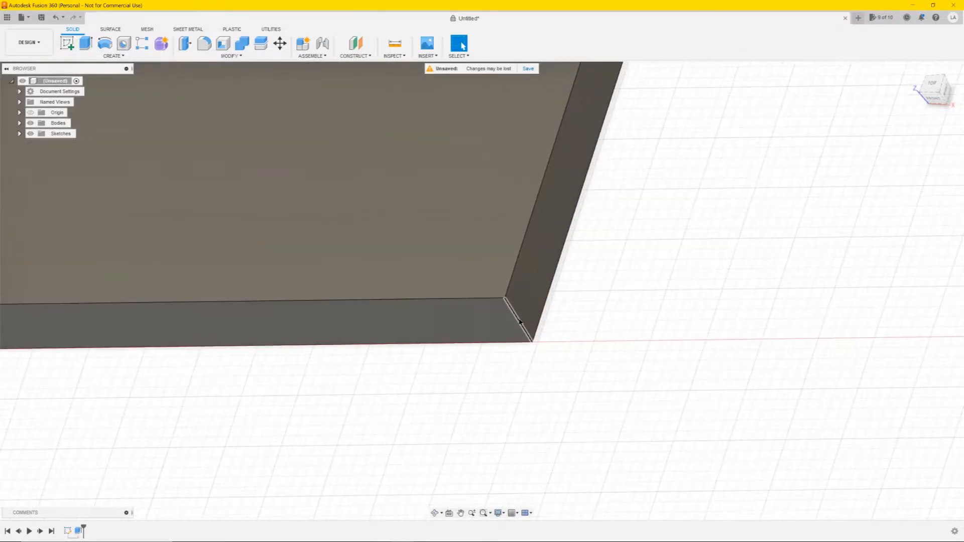
left_click(519, 321)
scroll(408, 314, "down", 5)
middle_click_drag(220, 282, 353, 297, "shift")
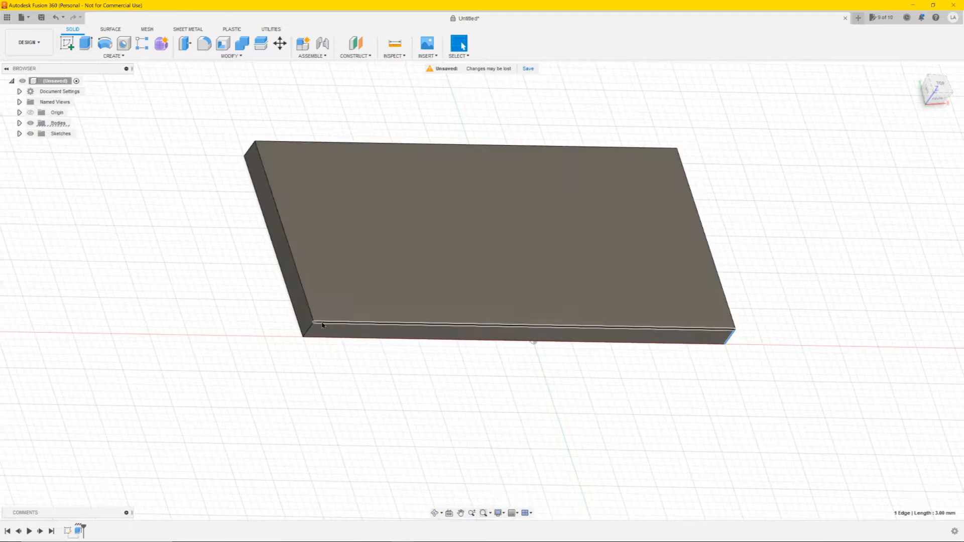
left_click(310, 332, "ctrl")
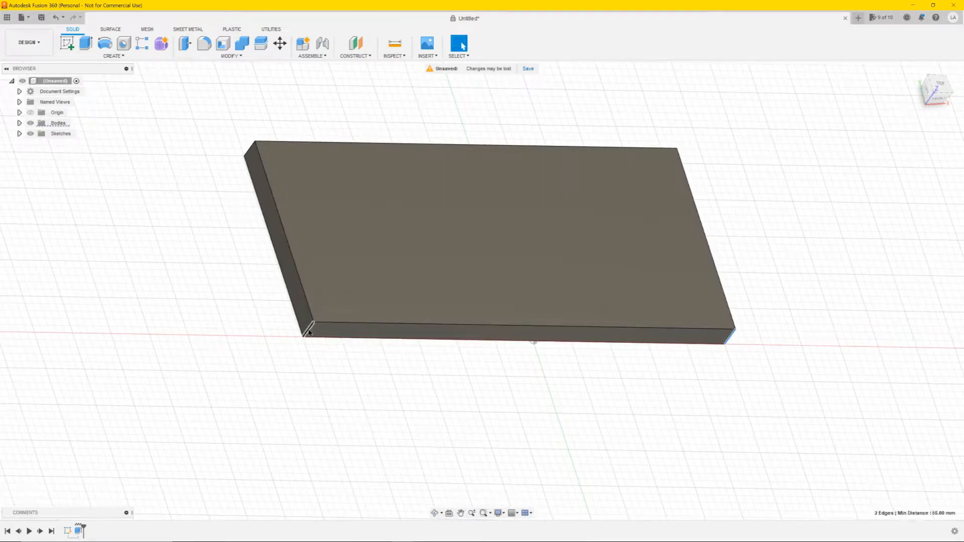
middle_click_drag(258, 216, 337, 309, "shift")
left_click(416, 369, "ctrl")
middle_click_drag(497, 286, 453, 206, "shift")
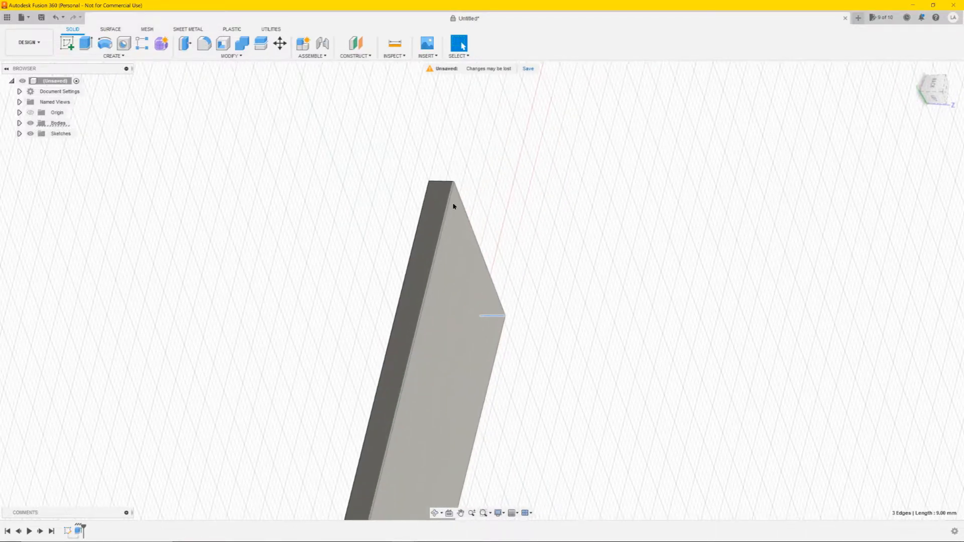
left_click(442, 184, "ctrl")
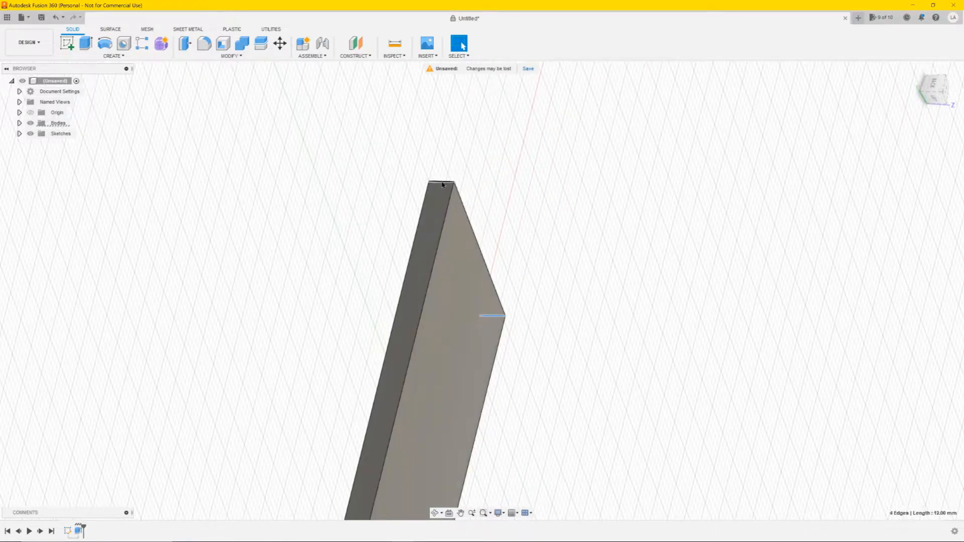
middle_click_drag(561, 312, 548, 220, "shift")
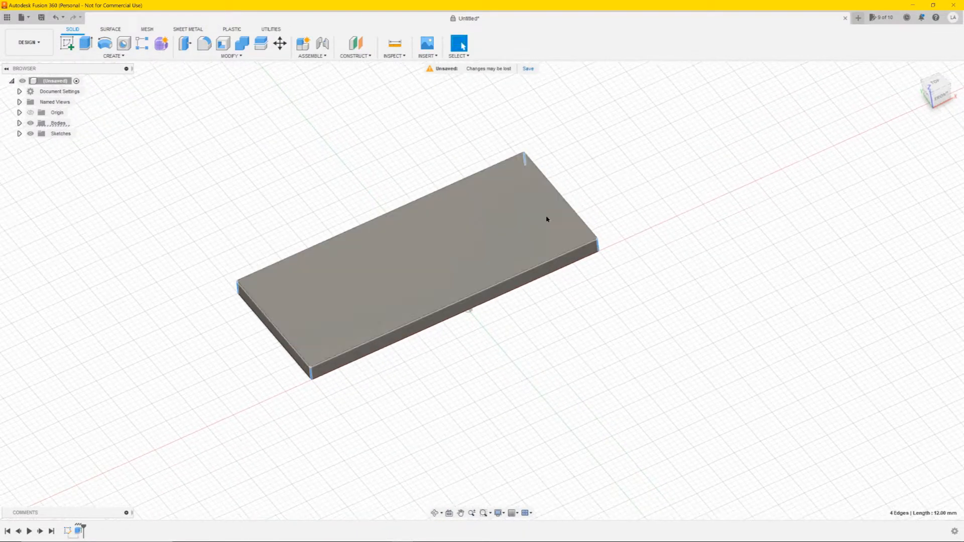
left_click(205, 43)
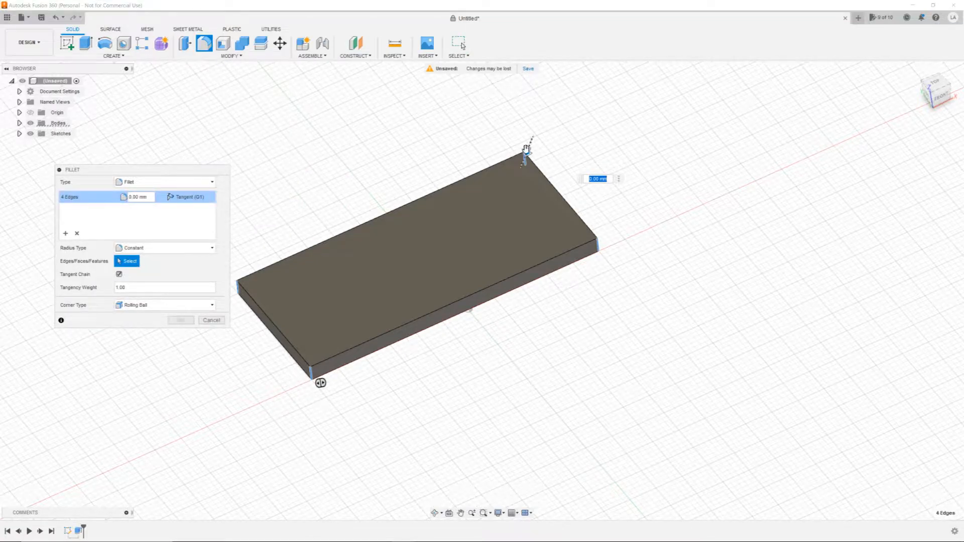
left_click_drag(526, 149, 533, 174)
left_click(593, 191)
type("5")
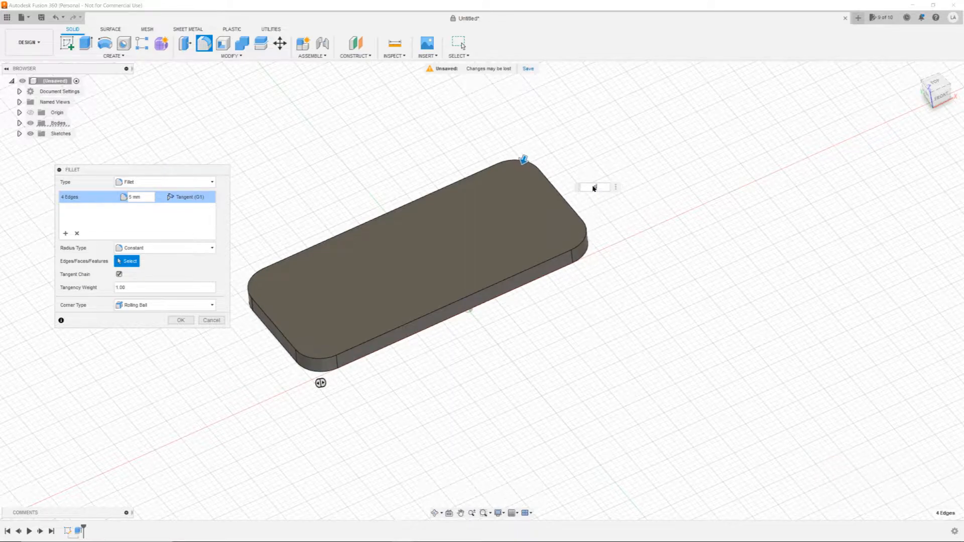
key("Return")
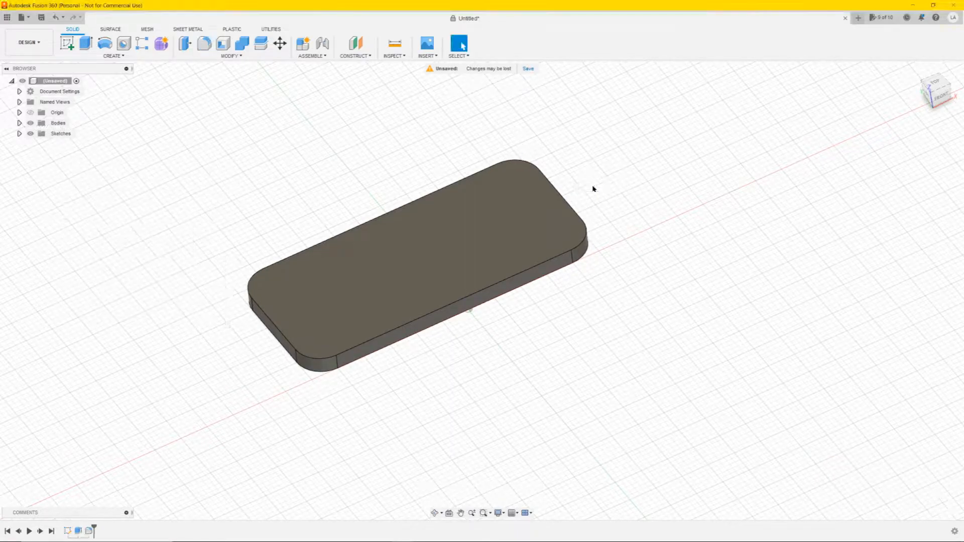
Start a new sketch on the plate's top face, viewed straight from above
middle_click_drag(613, 232, 602, 274, "shift")
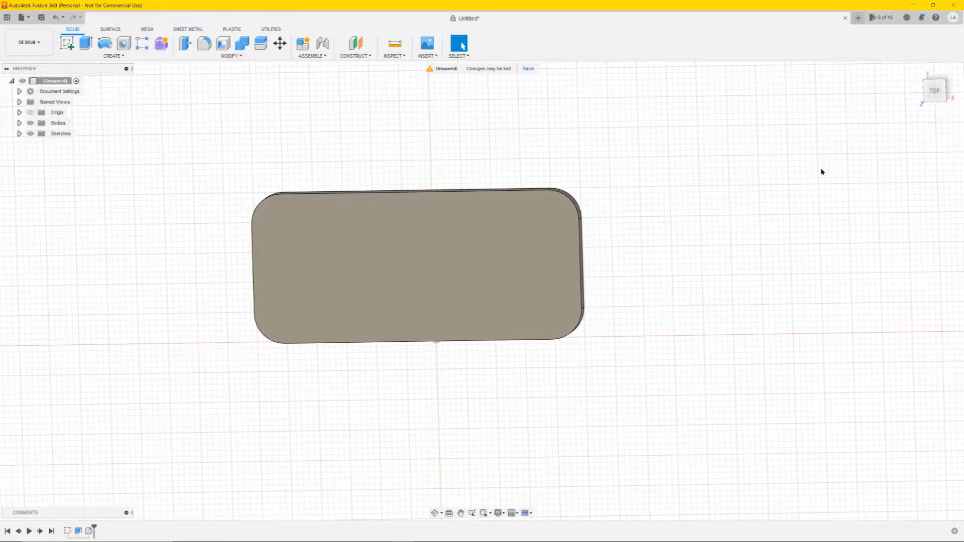
left_click(935, 92)
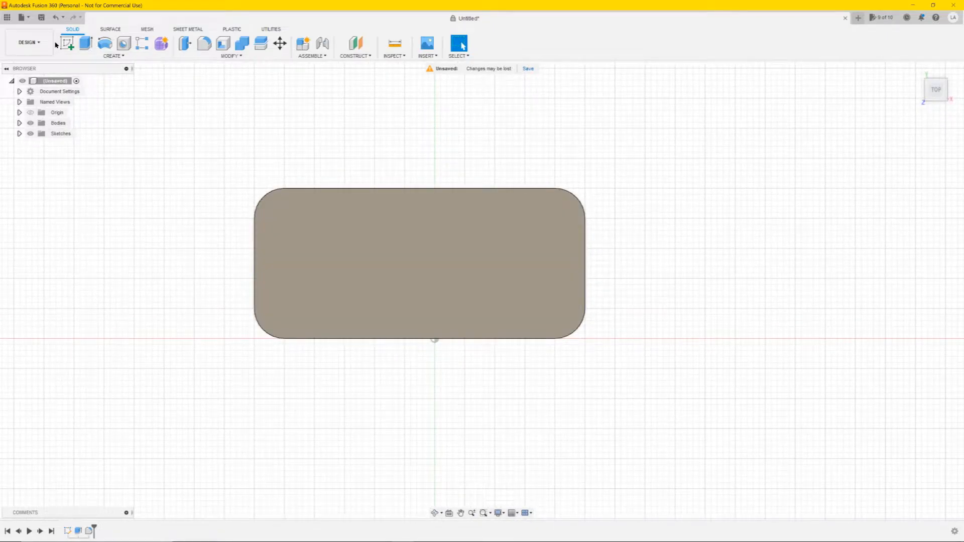
left_click(67, 45)
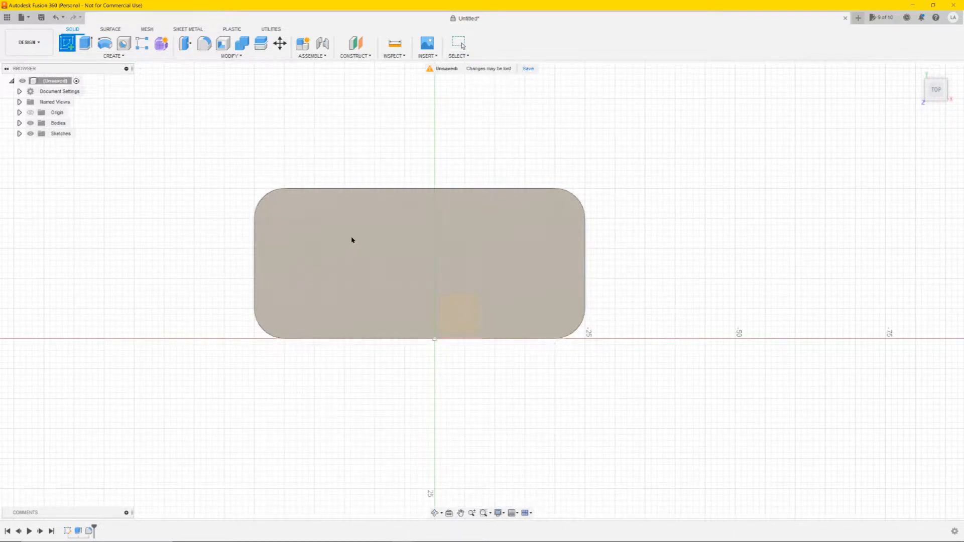
left_click(352, 240)
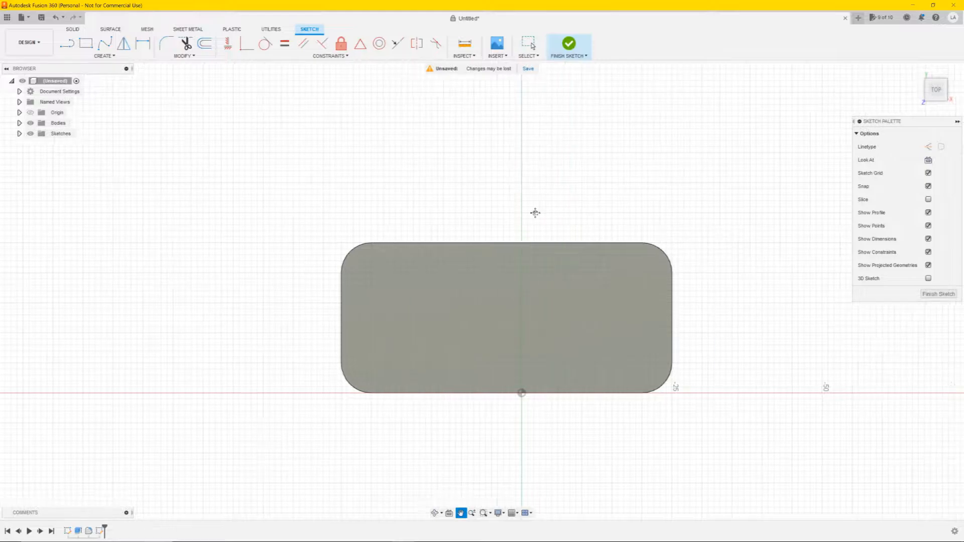
middle_click_drag(535, 213, 450, 197)
Add sketch text reading "I love You" in a rectangular frame covering most of the plate's top face
left_click(99, 58)
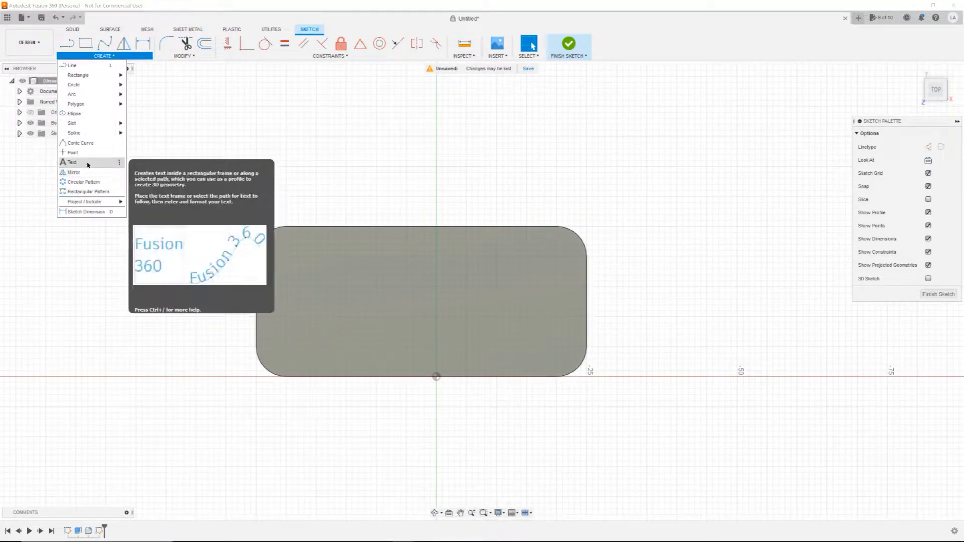
left_click(87, 163)
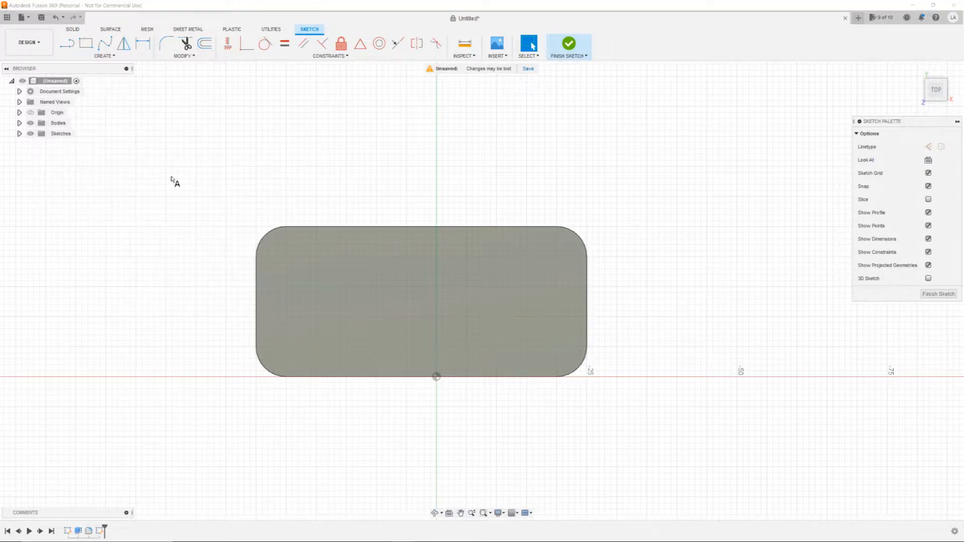
left_click(298, 236)
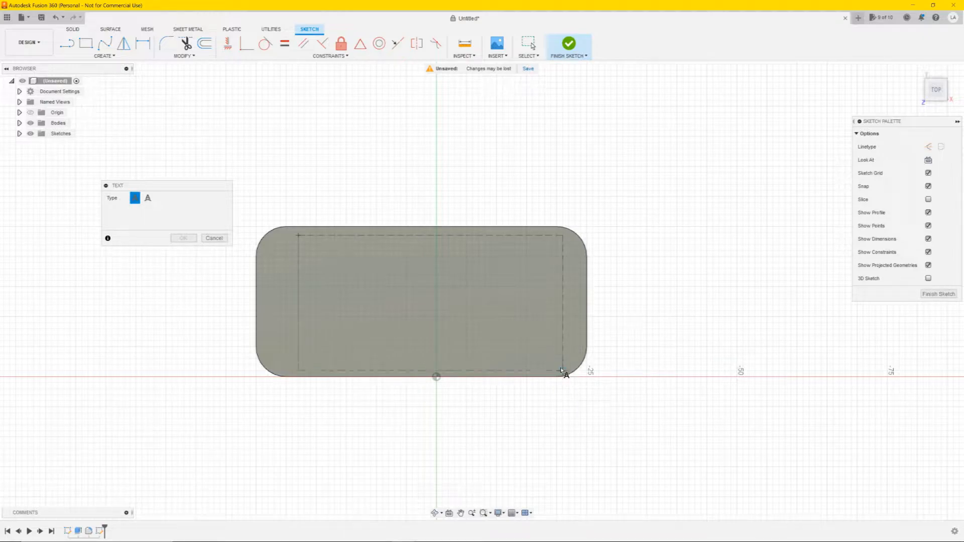
left_click(562, 369)
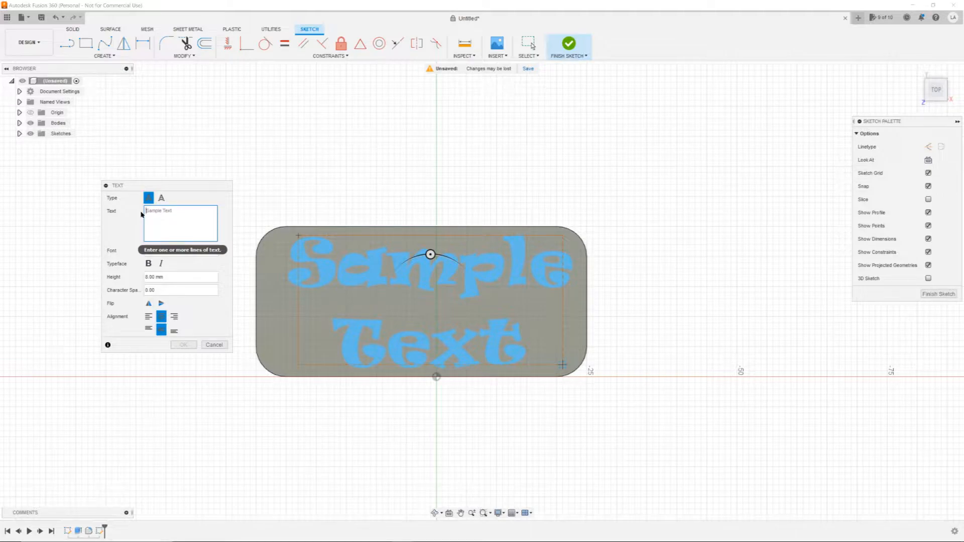
type("I love you")
key("BackSpace")
key("BackSpace")
key("BackSpace")
type("You")
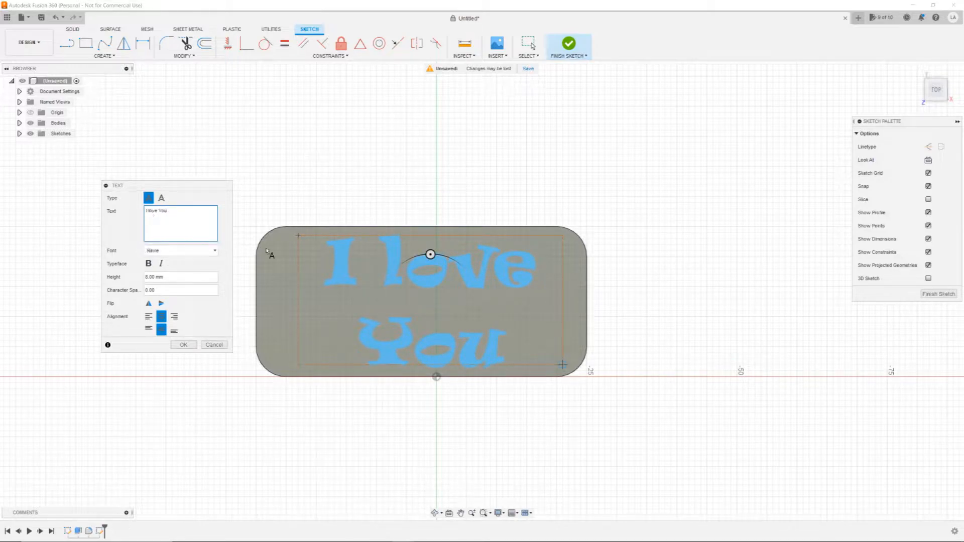
Try a different text height and left and top alignment, then restore the centre and middle alignment
left_click_drag(173, 277, 141, 279)
type("15")
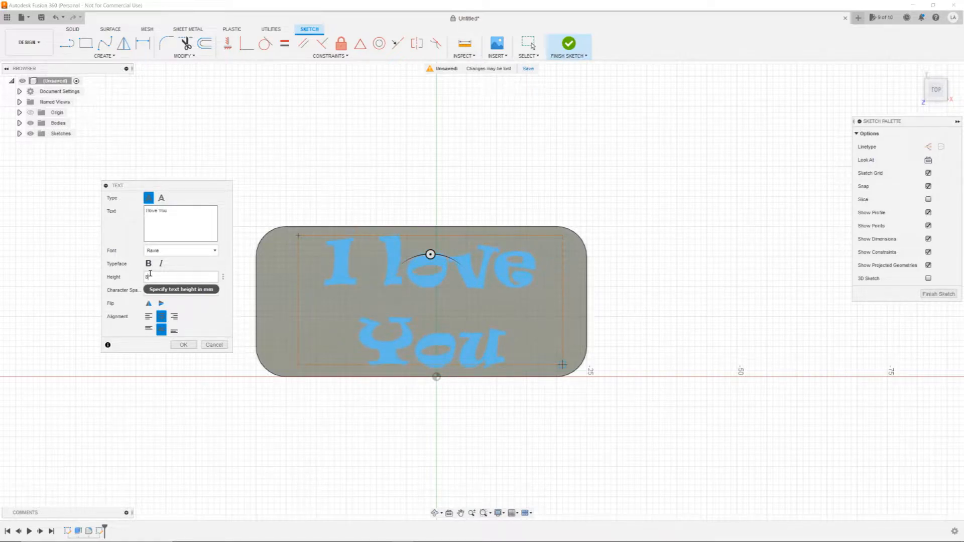
left_click(149, 317)
left_click(149, 330)
left_click(159, 317)
left_click(161, 331)
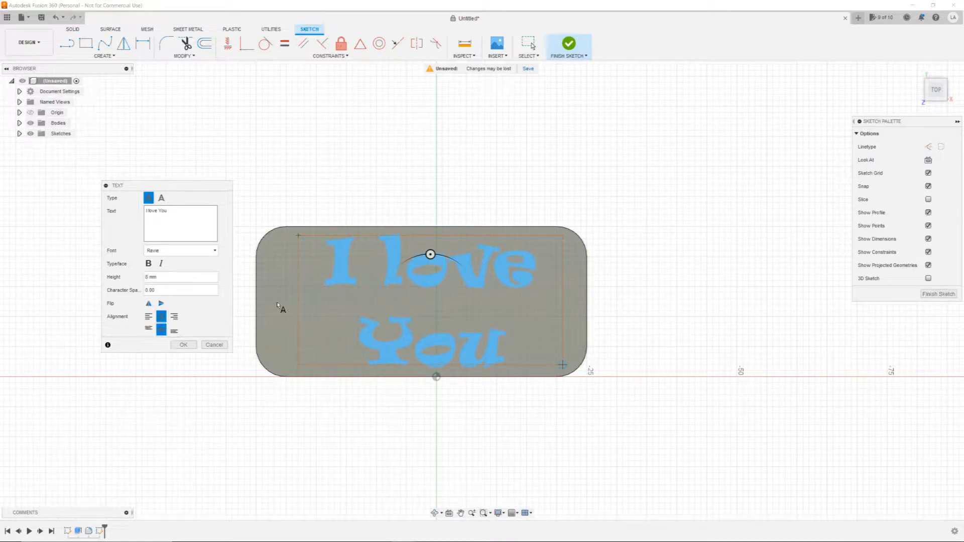
Try the Rage Italic font, return the text to Ravie, and finish the sketch
left_click(200, 253)
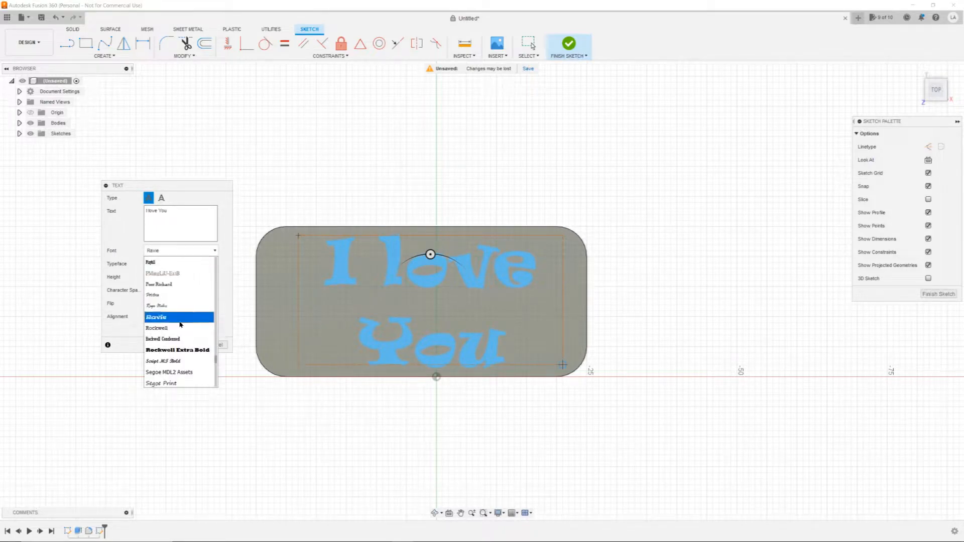
left_click(180, 306)
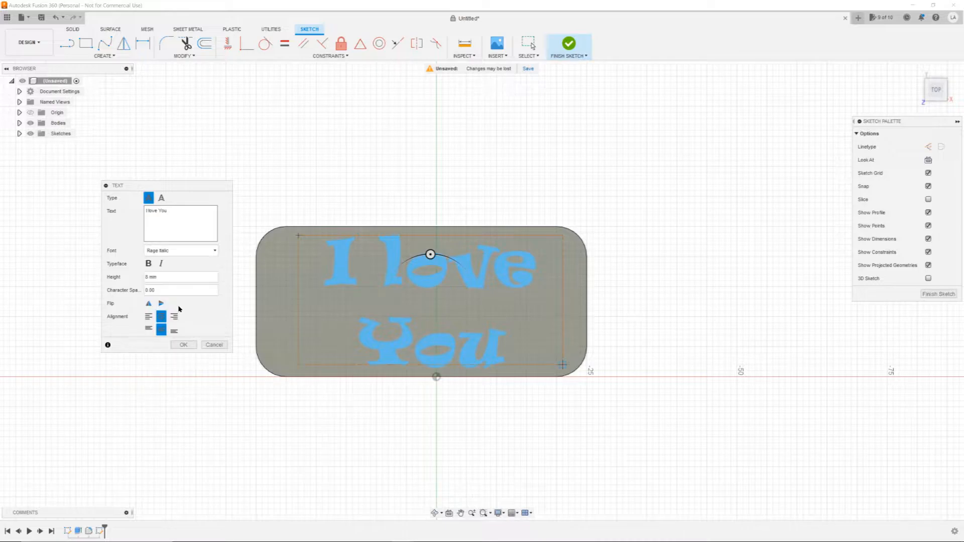
left_click(215, 253)
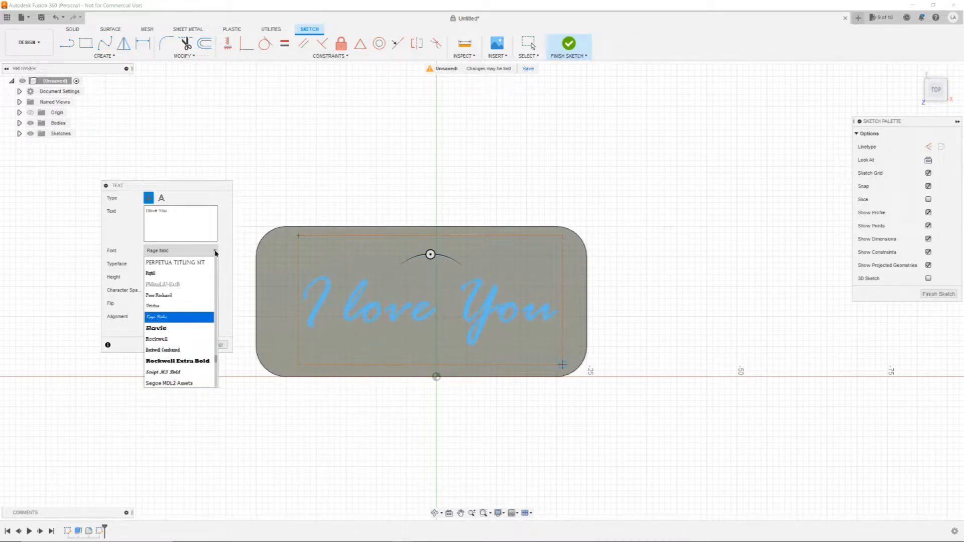
left_click(178, 329)
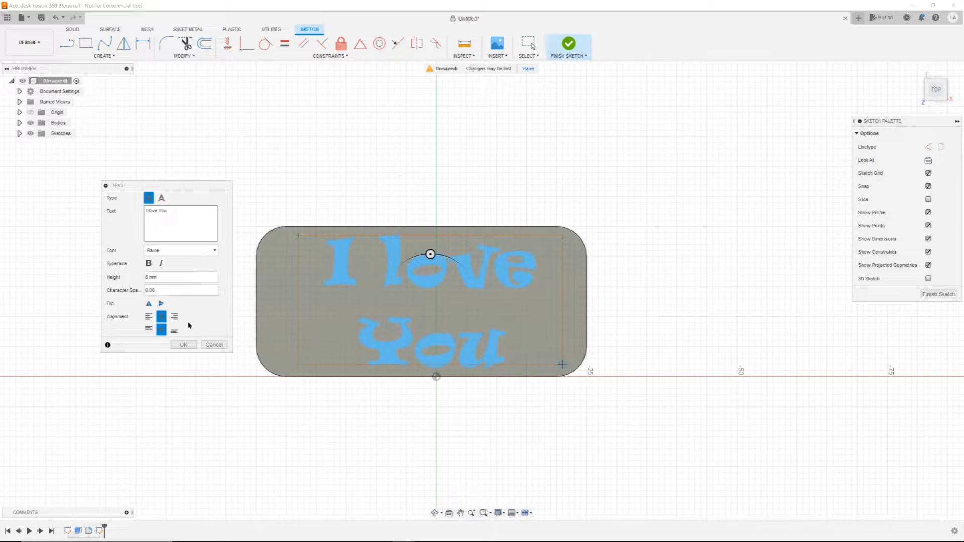
left_click(183, 344)
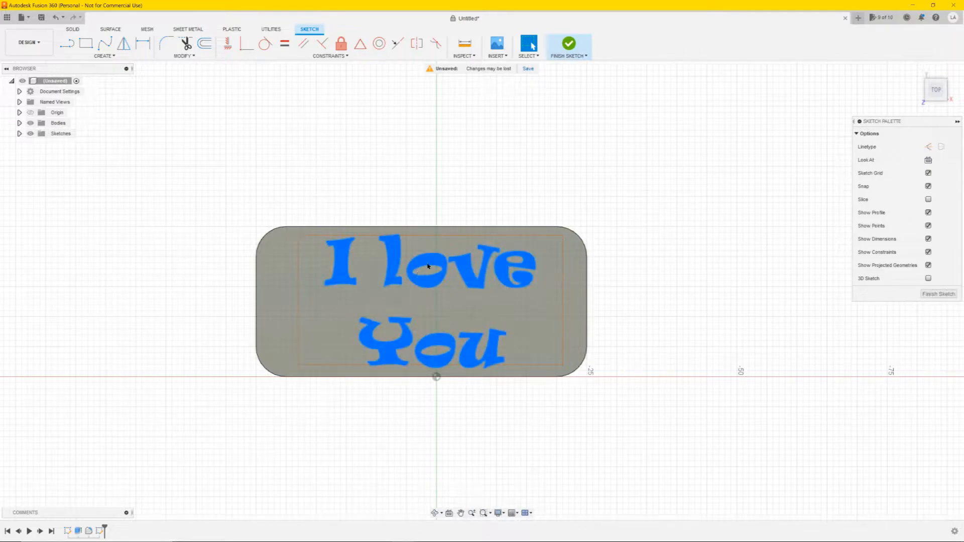
left_click(942, 294)
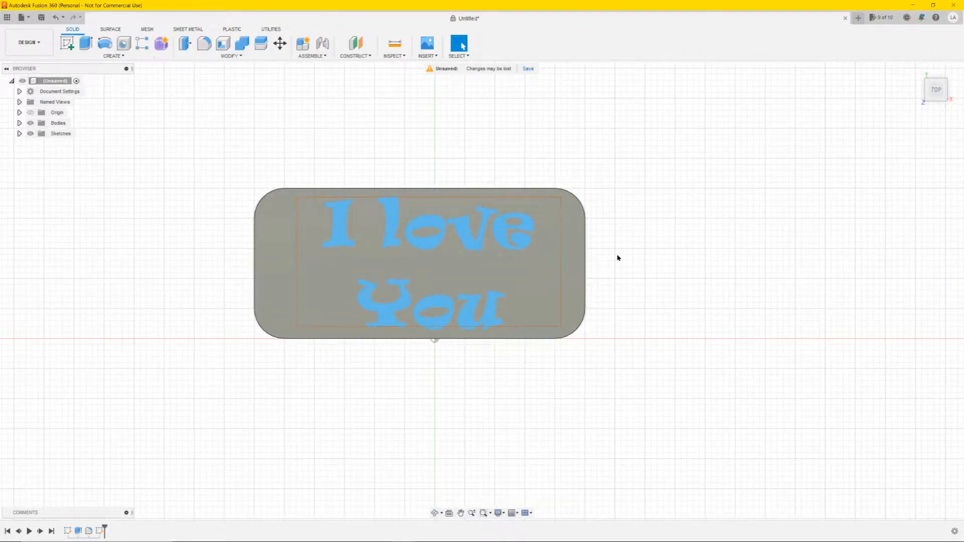
Extrude the "I love You" text 2 mm upward from the top face, joined to the plate
middle_click_drag(618, 261, 614, 235, "shift")
key("Escape")
left_click(392, 218)
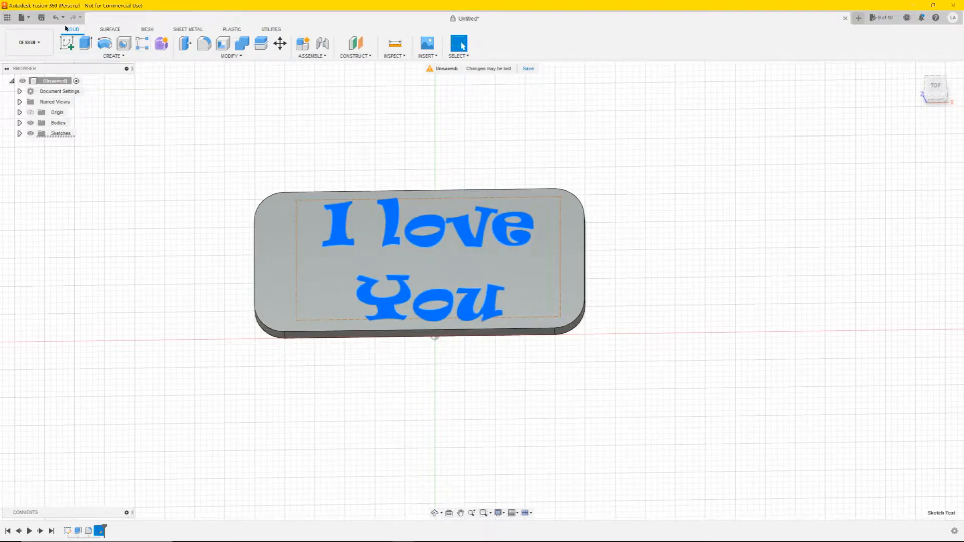
left_click(87, 45)
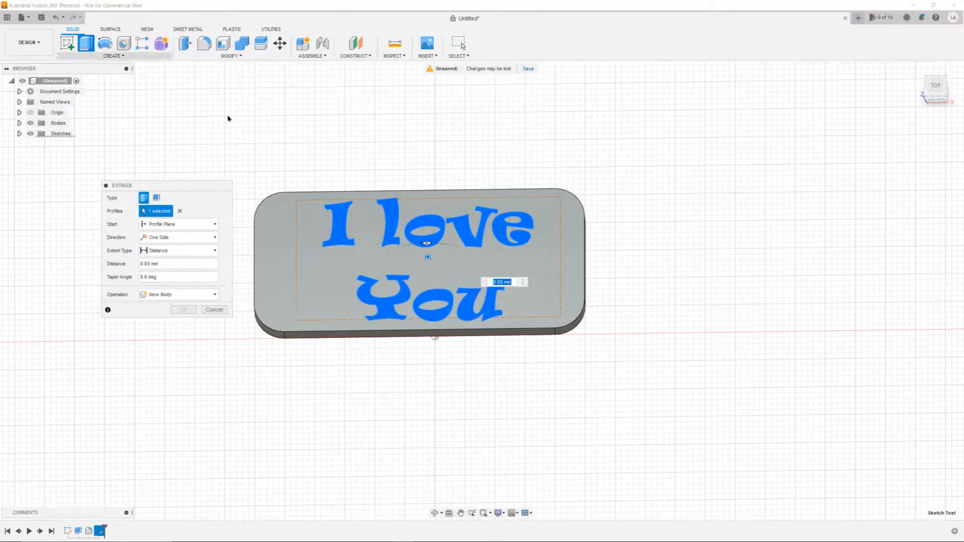
middle_click_drag(620, 189, 621, 181, "shift")
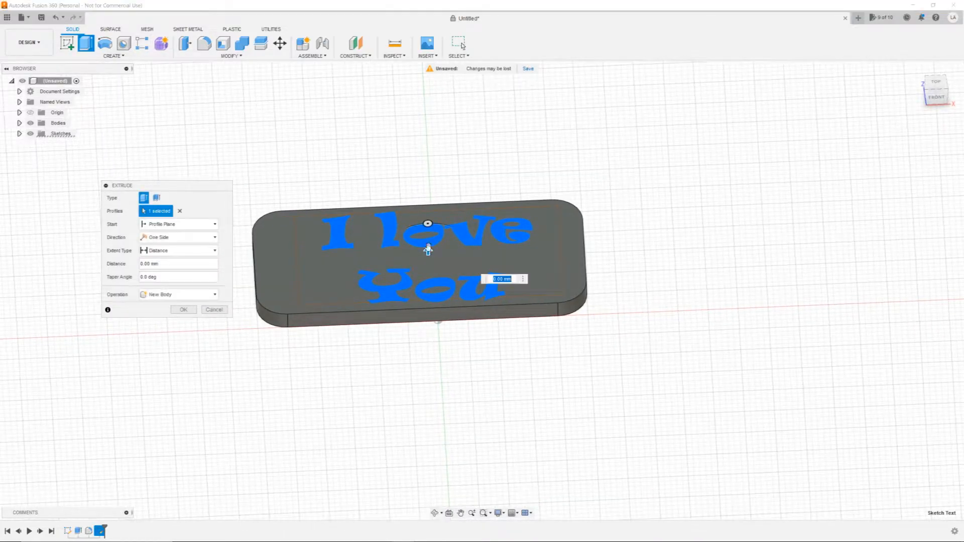
left_click_drag(427, 249, 426, 146)
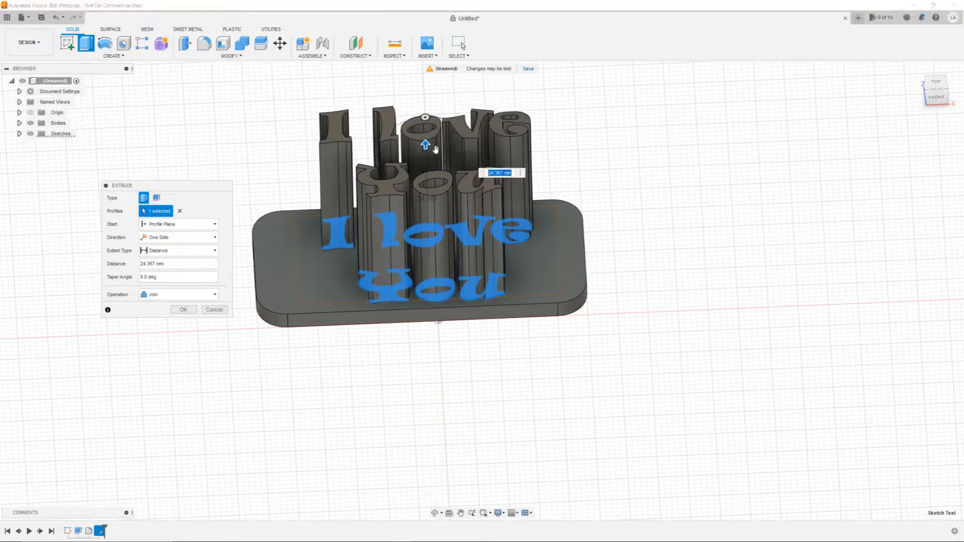
middle_click_drag(599, 184, 584, 190, "shift")
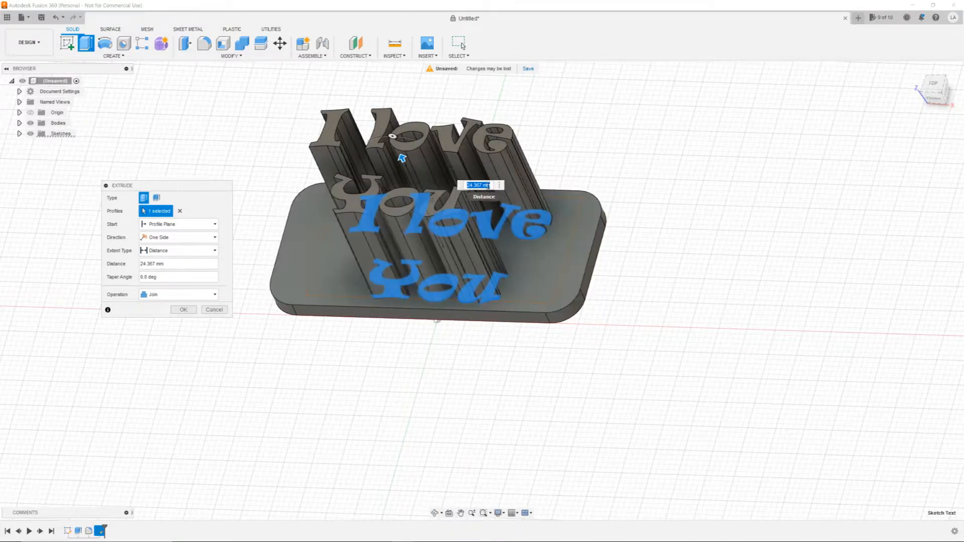
type("2")
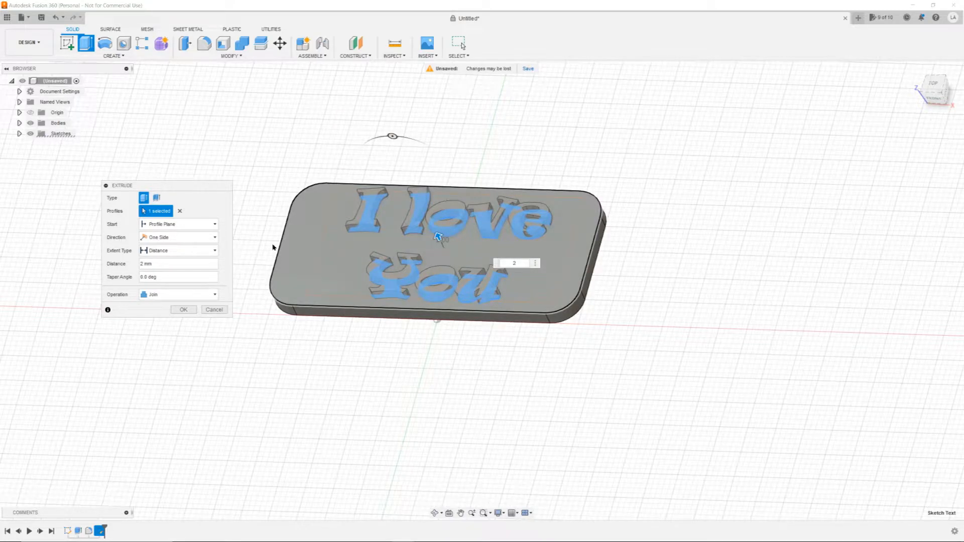
left_click(180, 309)
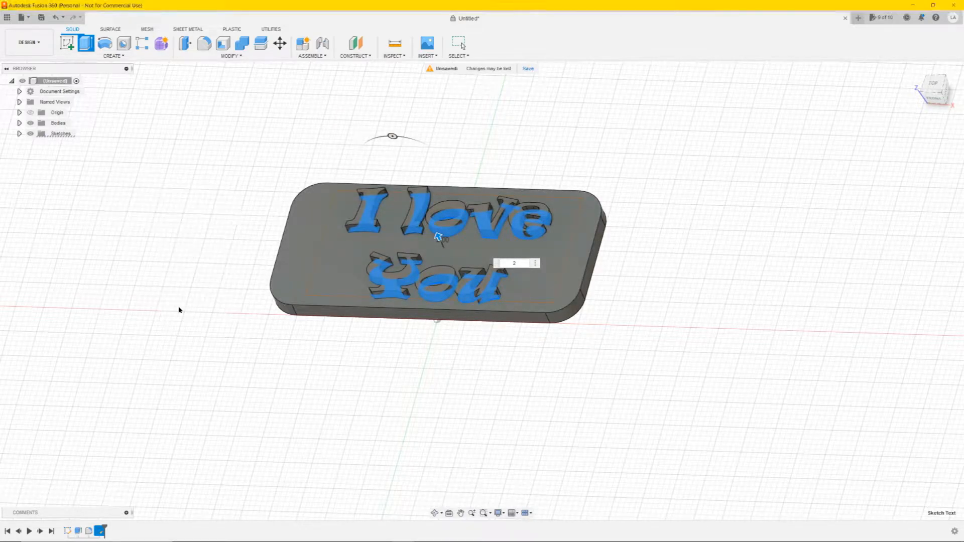
Start another sketch on the plate's top face beside the raised lettering, viewed from above
middle_click_drag(232, 204, 230, 223, "shift")
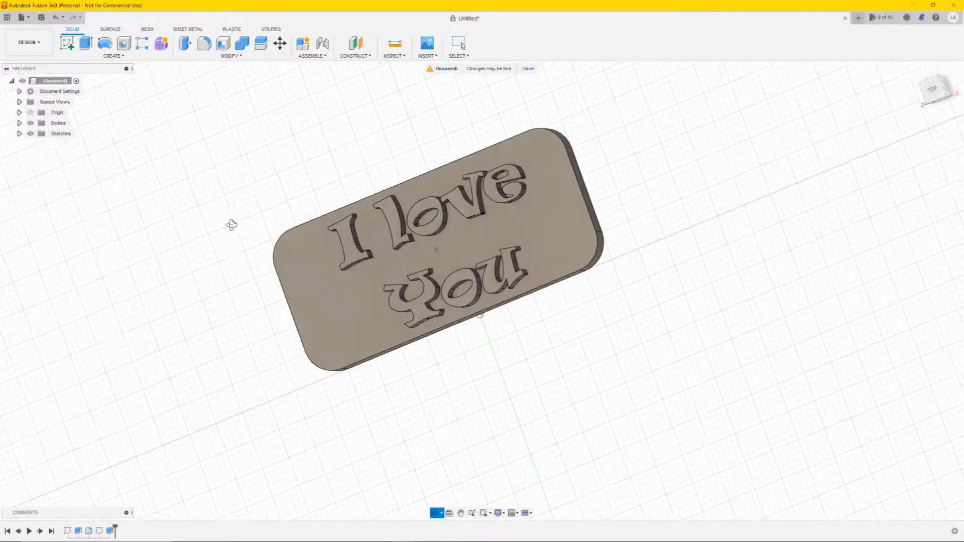
left_click(933, 89)
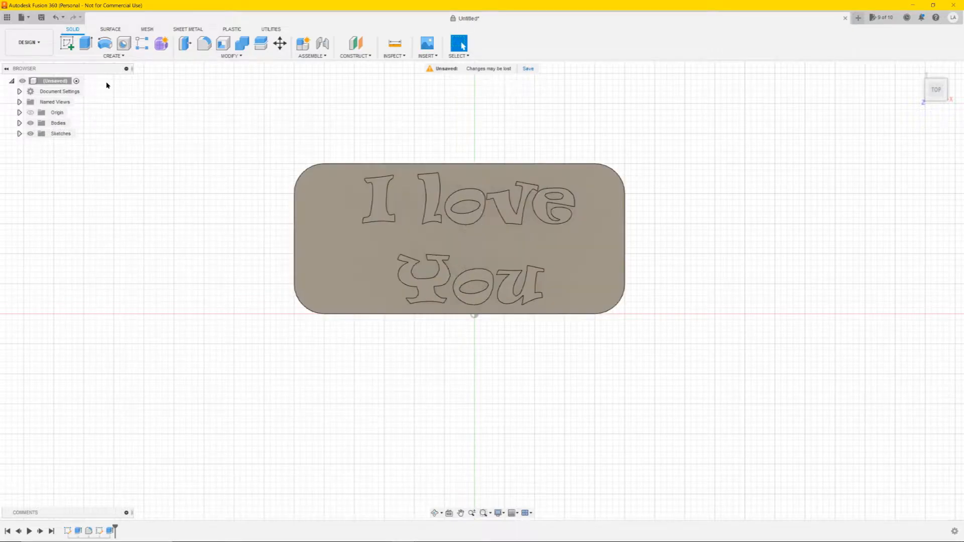
left_click(67, 43)
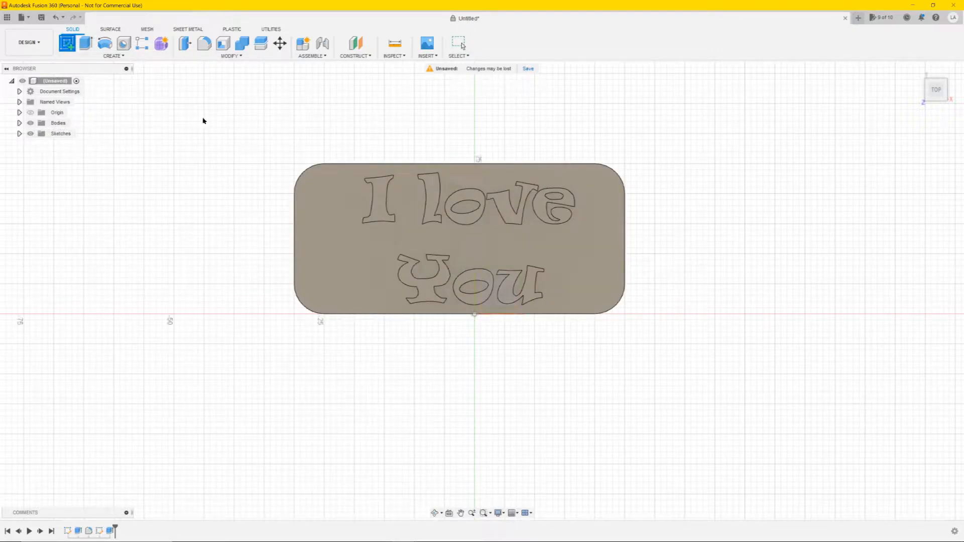
left_click(325, 246)
Draw a 5 mm diameter circle at mid-height near the plate's left end, clear of the text, and finish the sketch
left_click(103, 56)
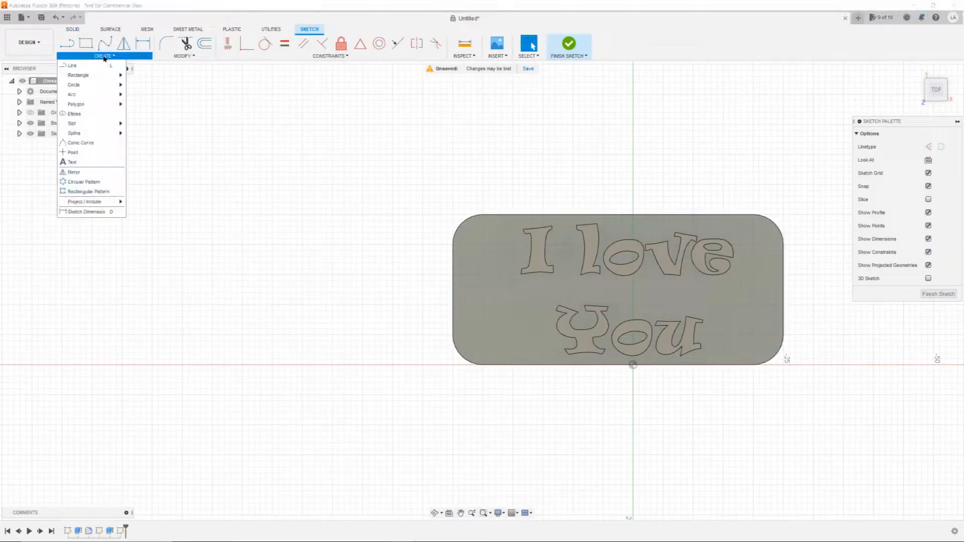
mouse_move(114, 85)
left_click(392, 287)
key("c")
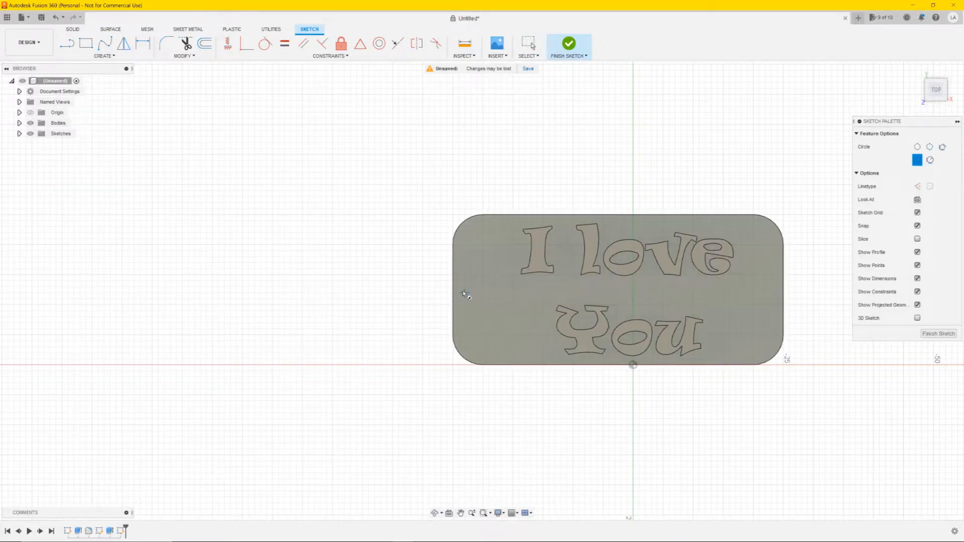
left_click(482, 294)
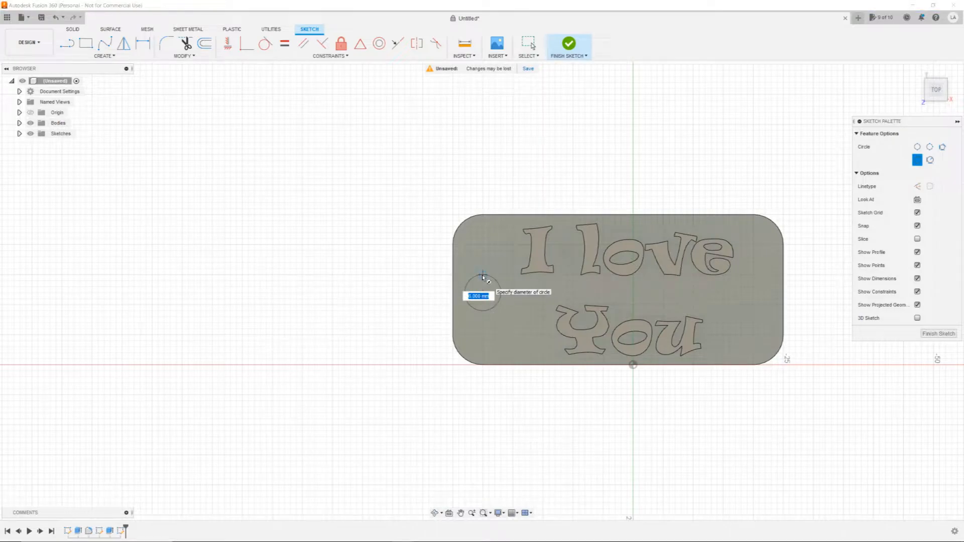
type("5")
key("Return")
key("Escape")
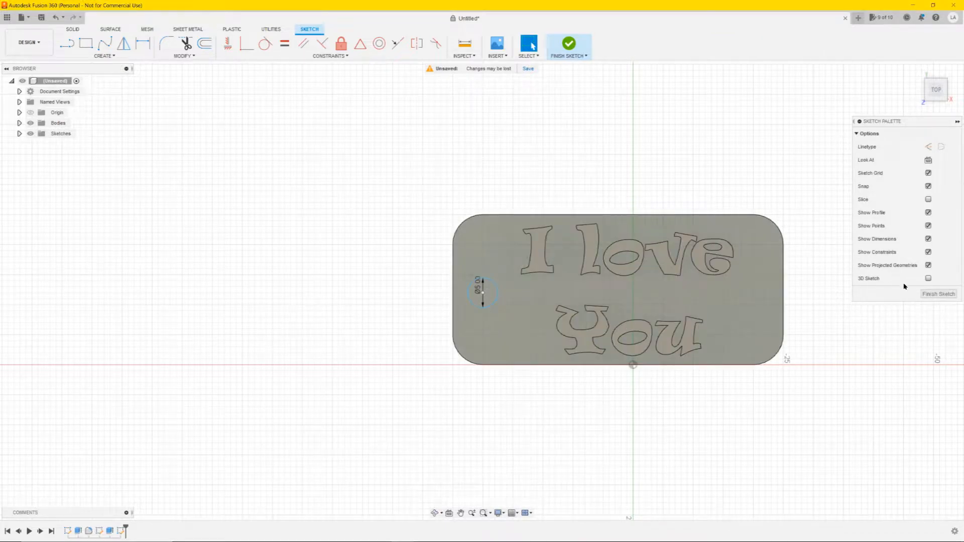
left_click(937, 294)
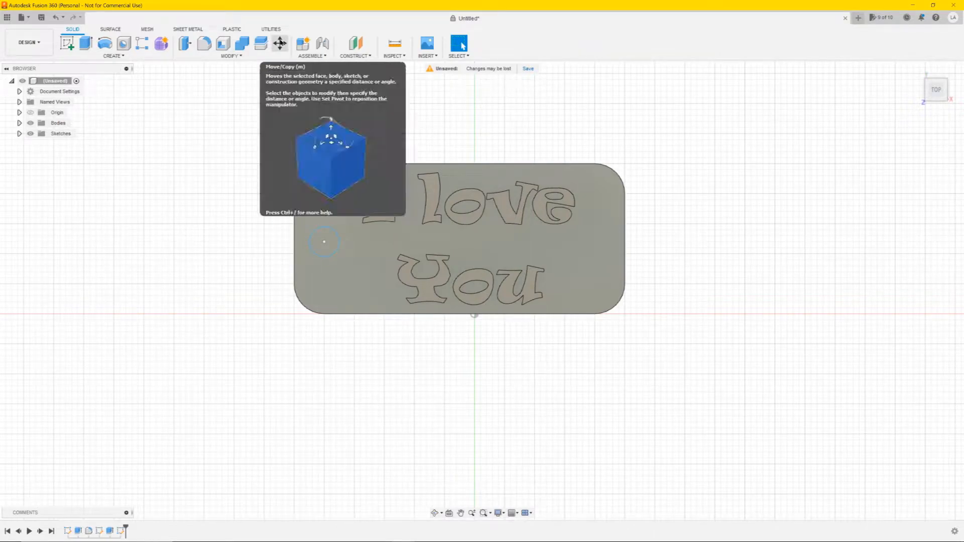
Move the 5 mm sketch circle -0.292 mm in Y, slightly toward the plate's upper edge
left_click(279, 43)
left_click(185, 198)
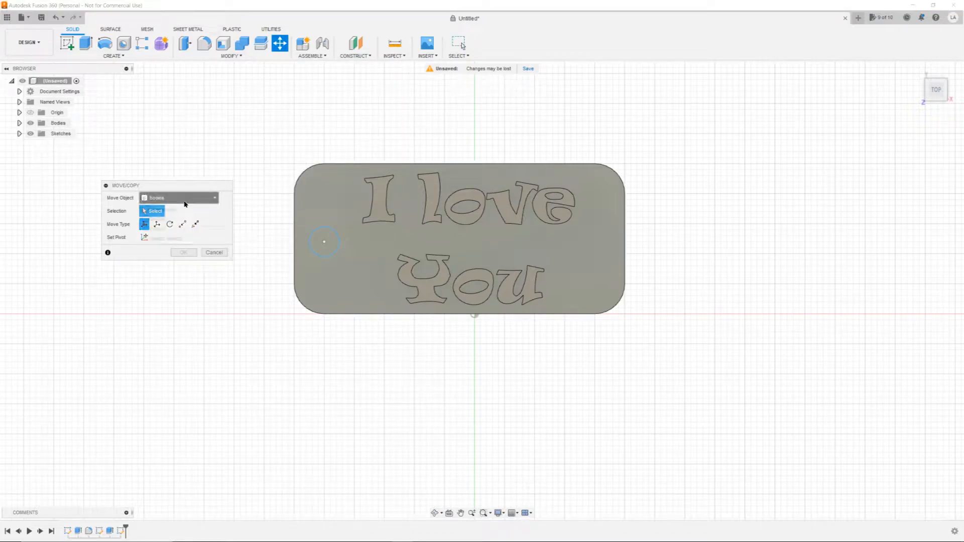
left_click(170, 238)
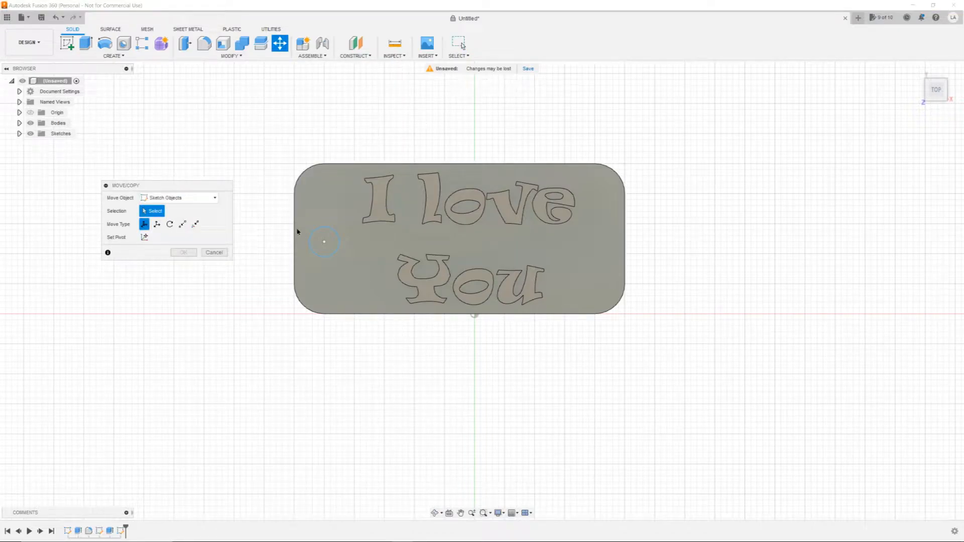
left_click(321, 232)
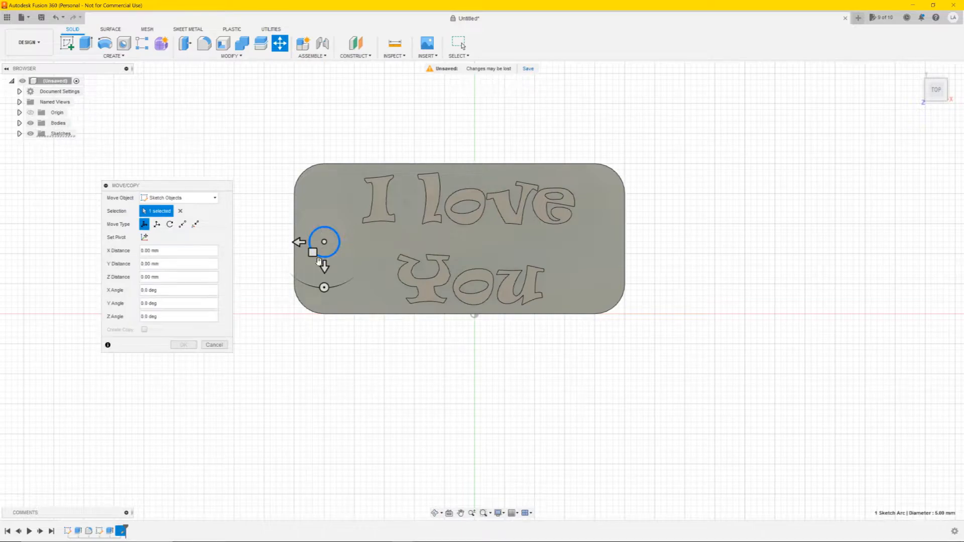
mouse_move(323, 266)
left_mouse_down()
mouse_move(324, 234)
mouse_move(324, 265)
left_mouse_up()
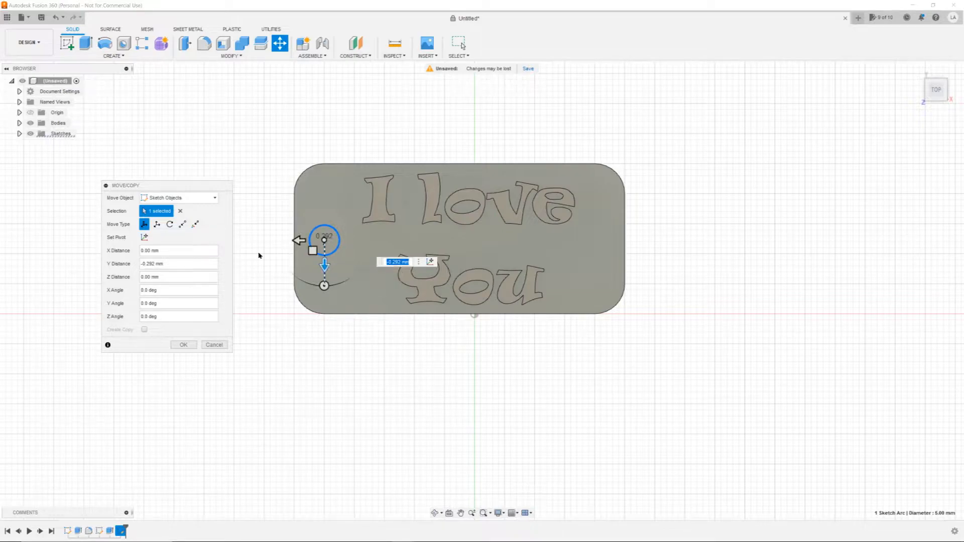
left_click(194, 346)
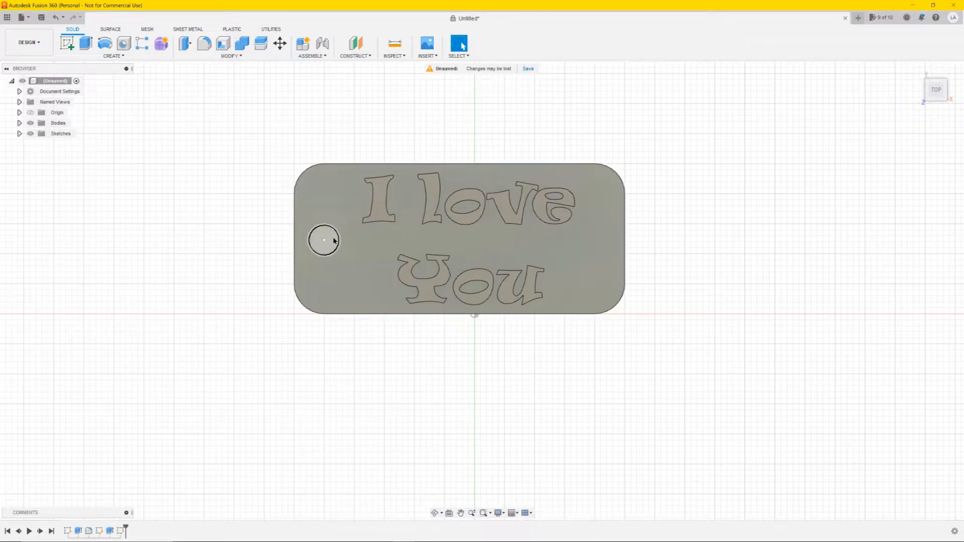
Extrude the 5 mm circle downward completely through the plate as a Cut to make the keyring hole
middle_click_drag(375, 219, 382, 198, "shift")
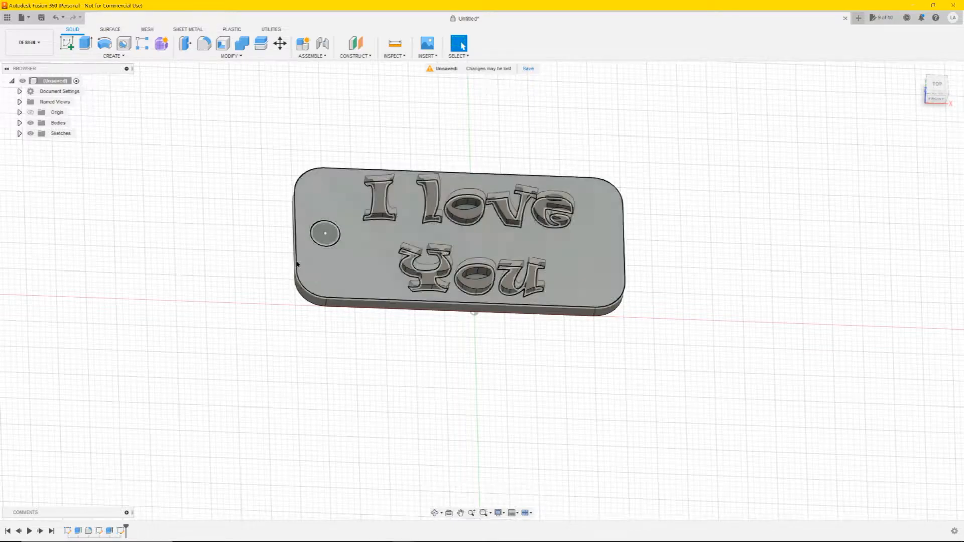
left_click(327, 232)
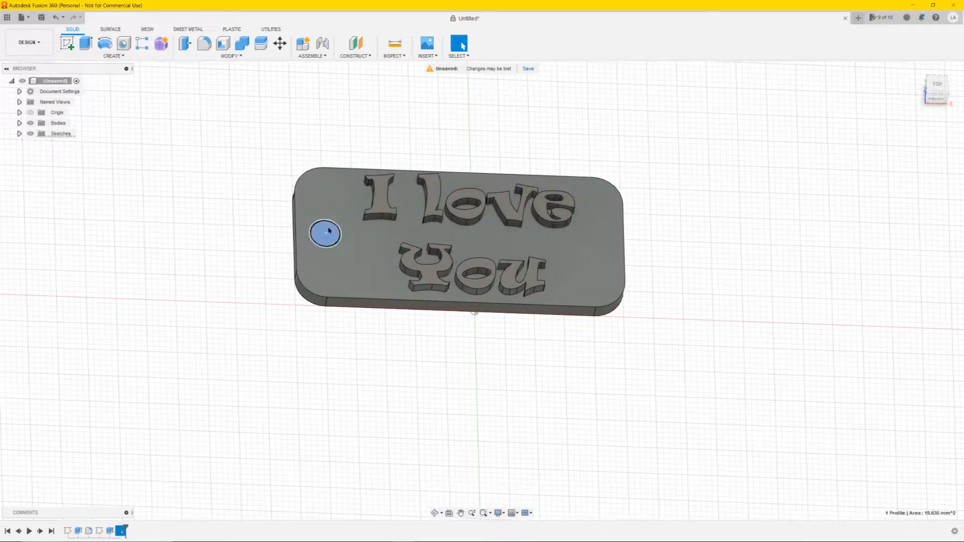
left_click(86, 45)
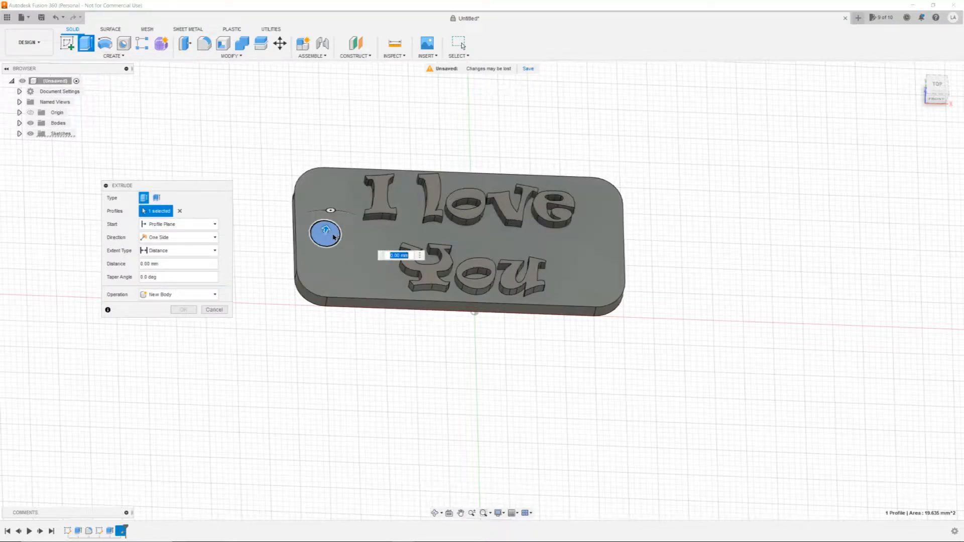
left_click_drag(325, 228, 320, 265)
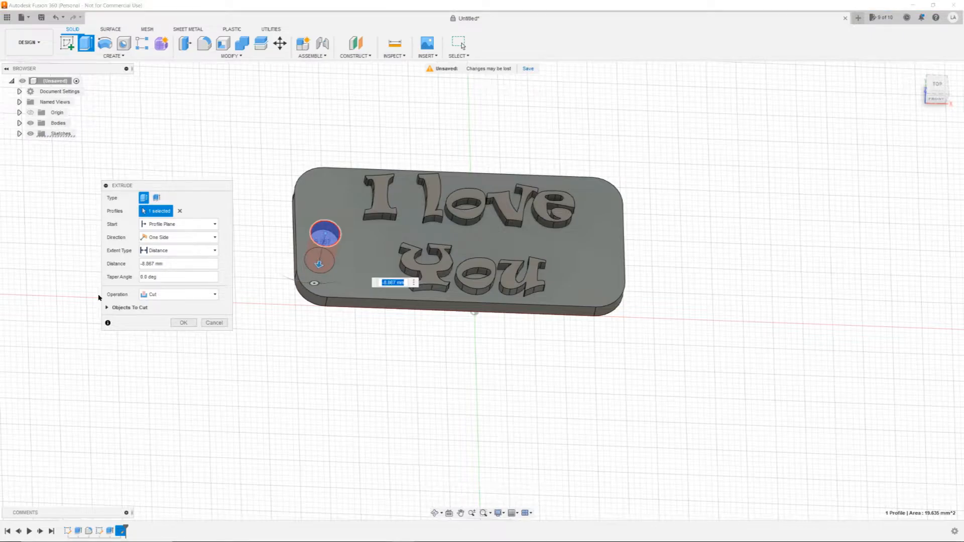
left_click(156, 296)
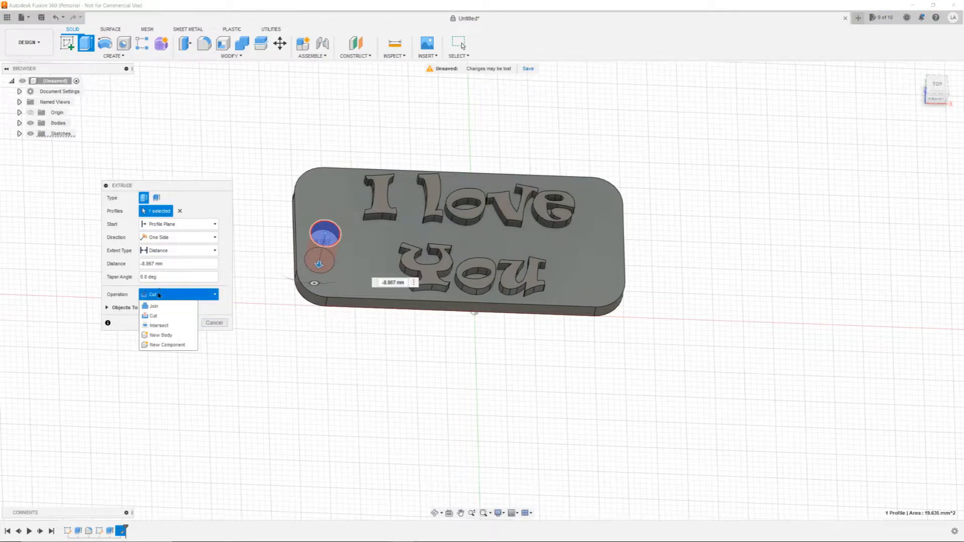
left_click(161, 316)
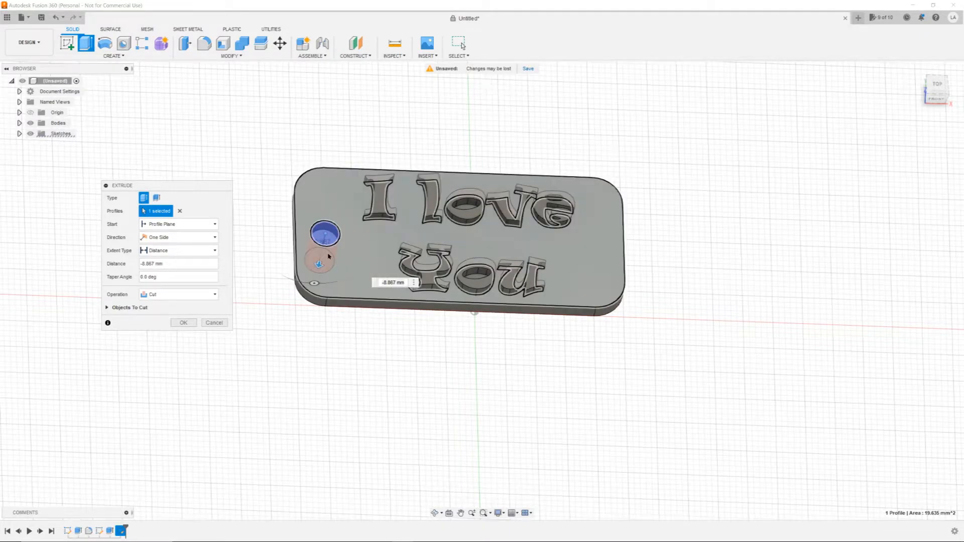
left_click(186, 322)
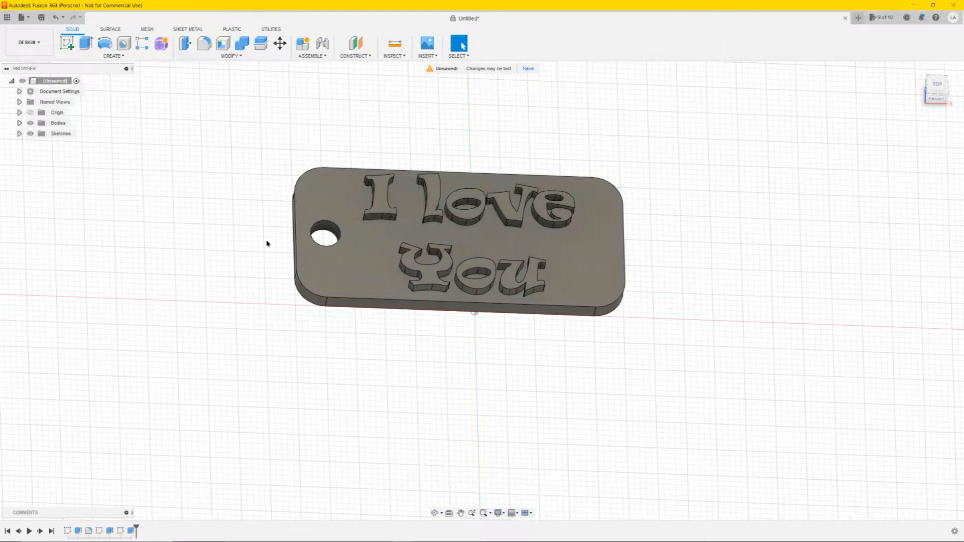
Select the entire tag body with its lettering in the upright top view and open its Appearance settings
middle_click_drag(345, 164, 333, 181, "shift")
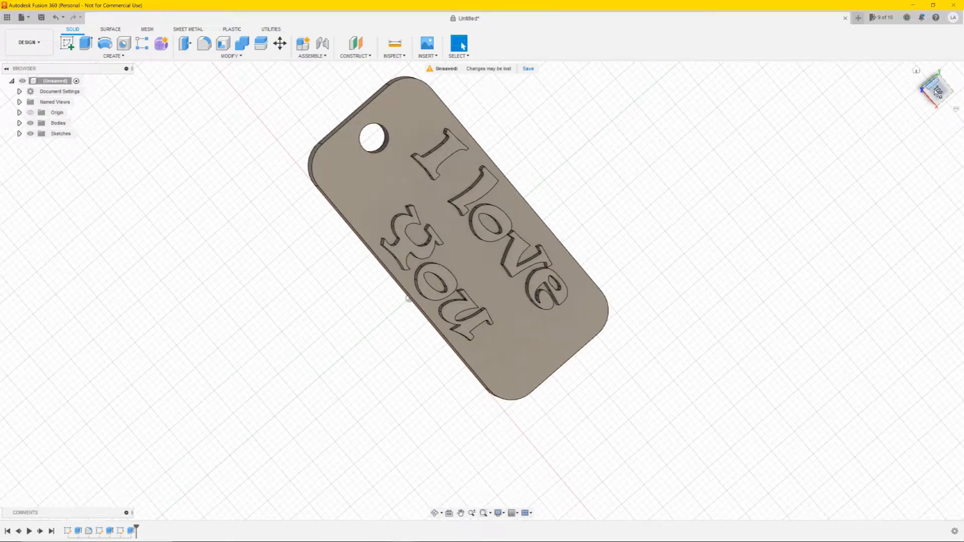
left_click(939, 93)
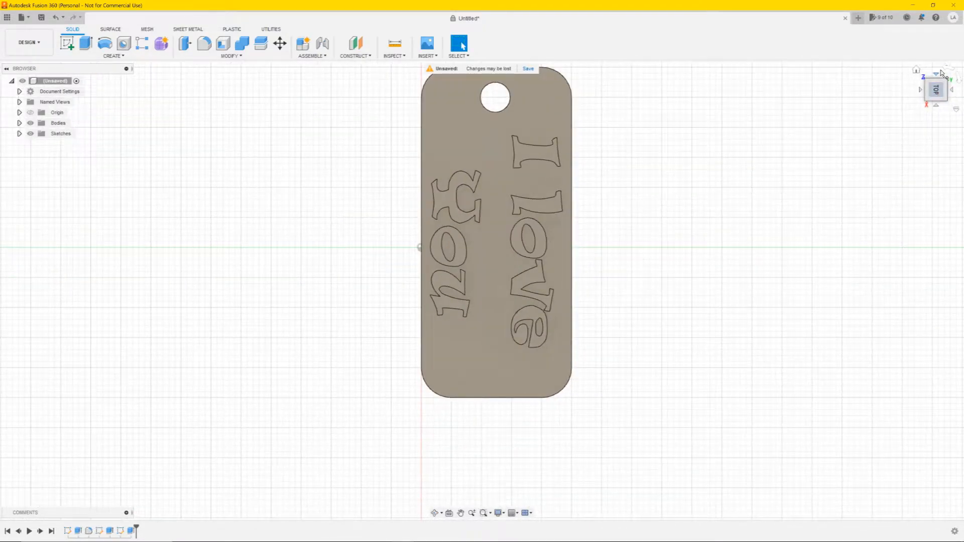
left_click(946, 70)
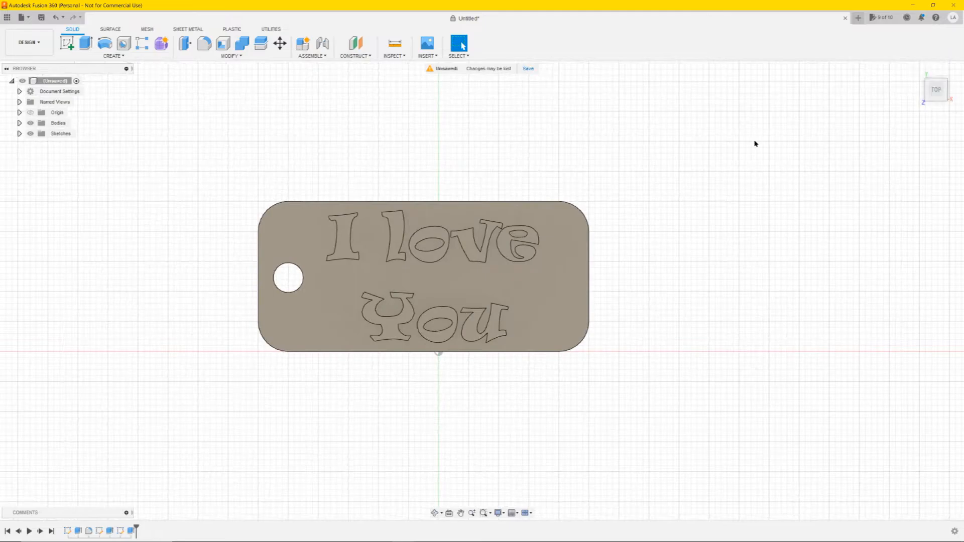
left_click_drag(749, 152, 173, 409)
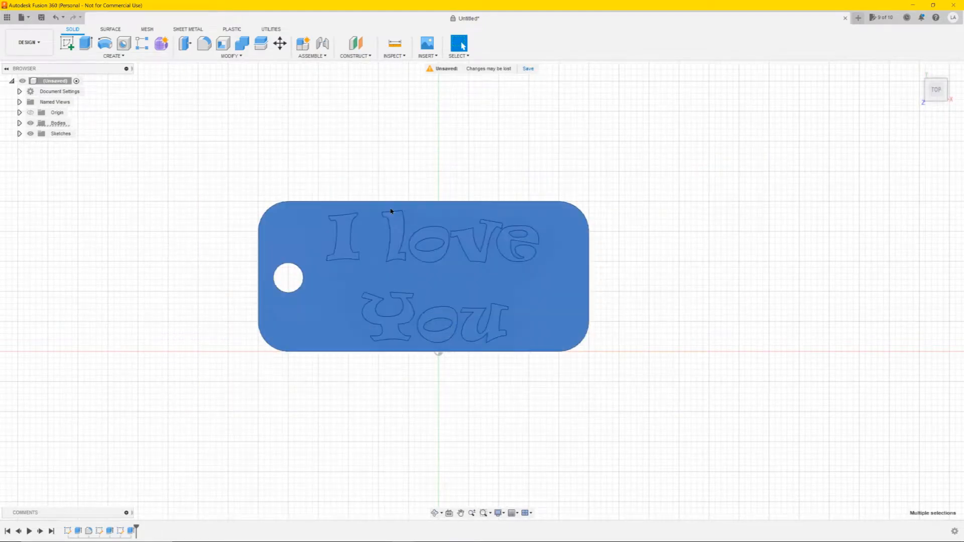
right_click(296, 234)
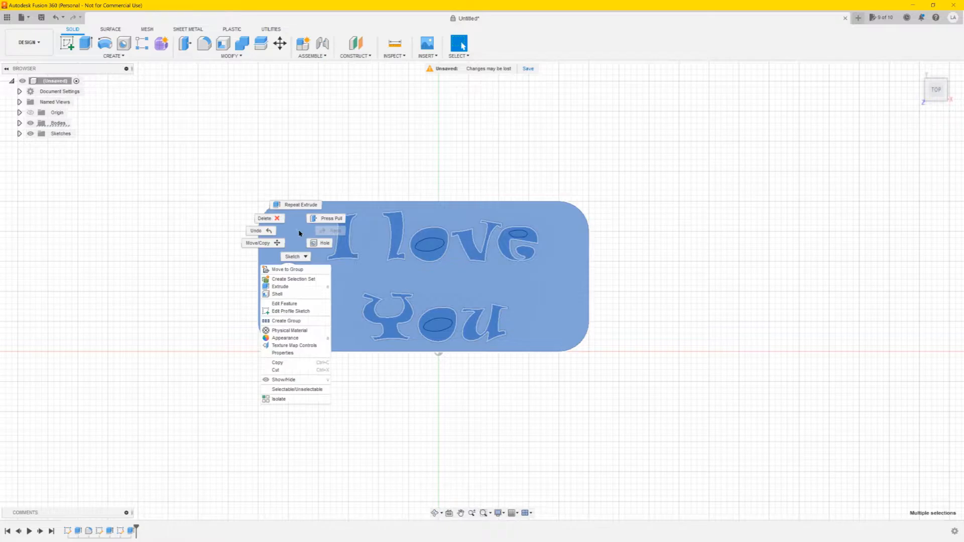
left_click(293, 338)
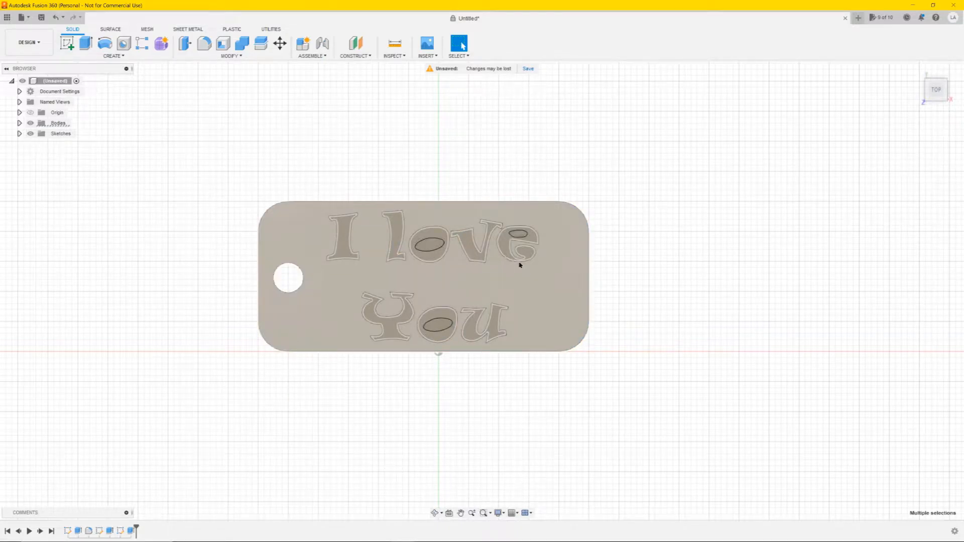
Apply the Paint - Enamel Glossy (Black) appearance to the whole tag body
scroll(697, 325, "up", 2)
scroll(697, 324, "up", 4)
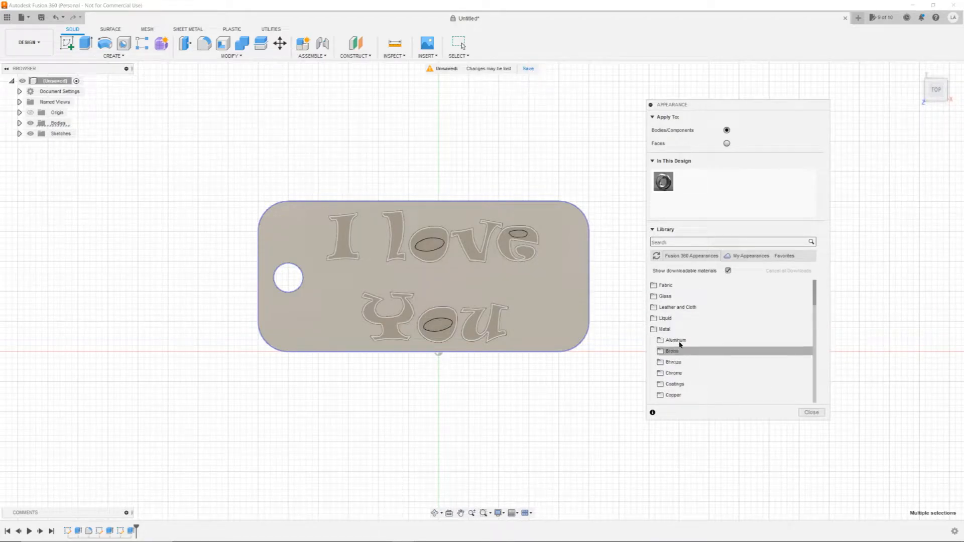
scroll(680, 344, "down", 5)
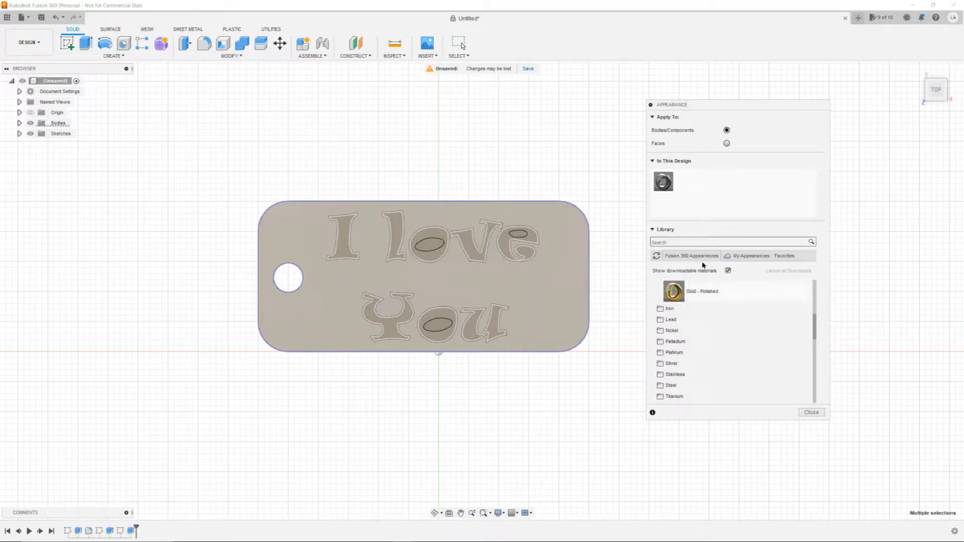
scroll(666, 333, "down", 4)
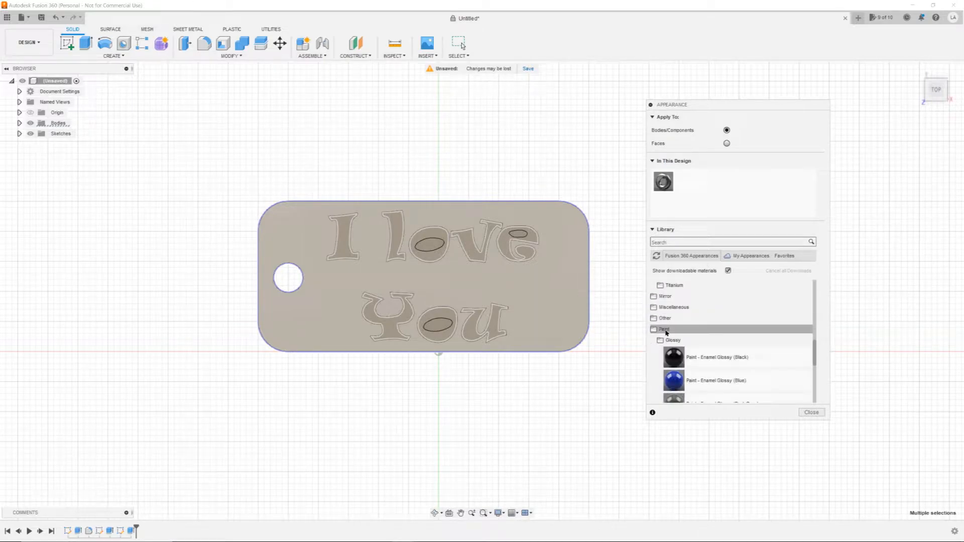
left_click(666, 331)
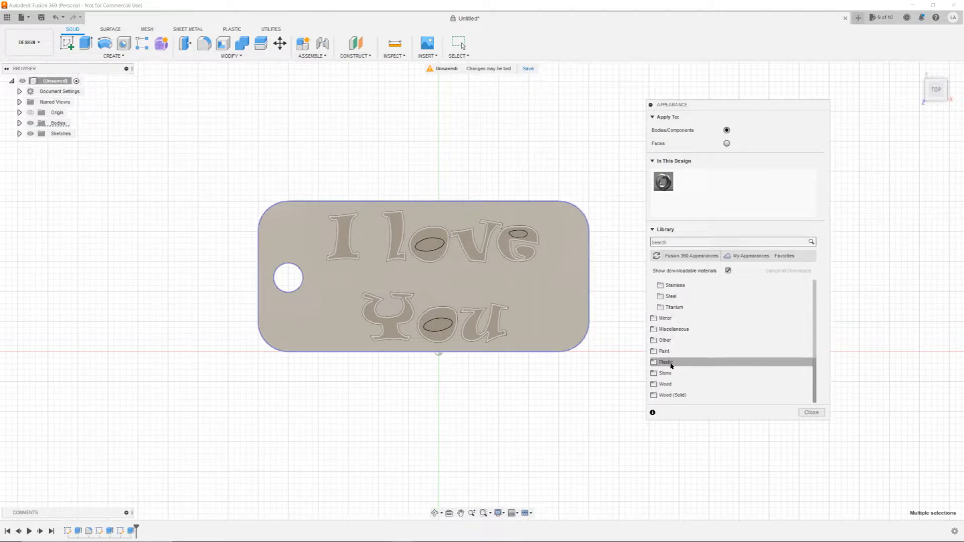
left_click(677, 352)
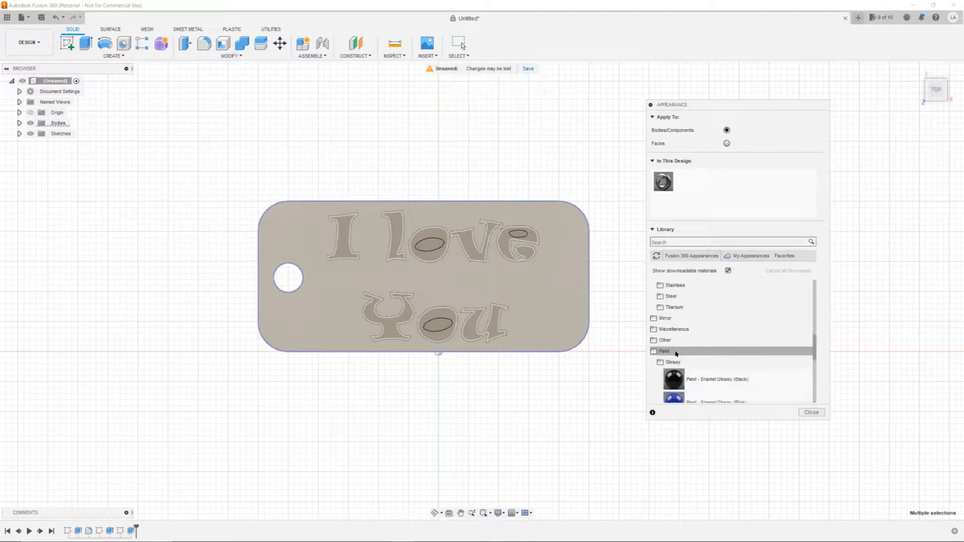
scroll(697, 354, "down", 2)
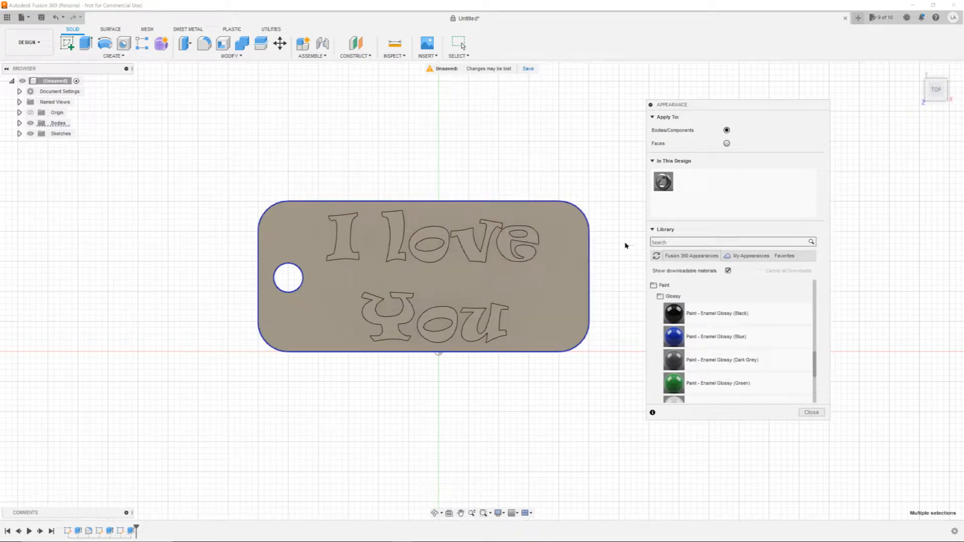
left_click_drag(674, 314, 541, 288)
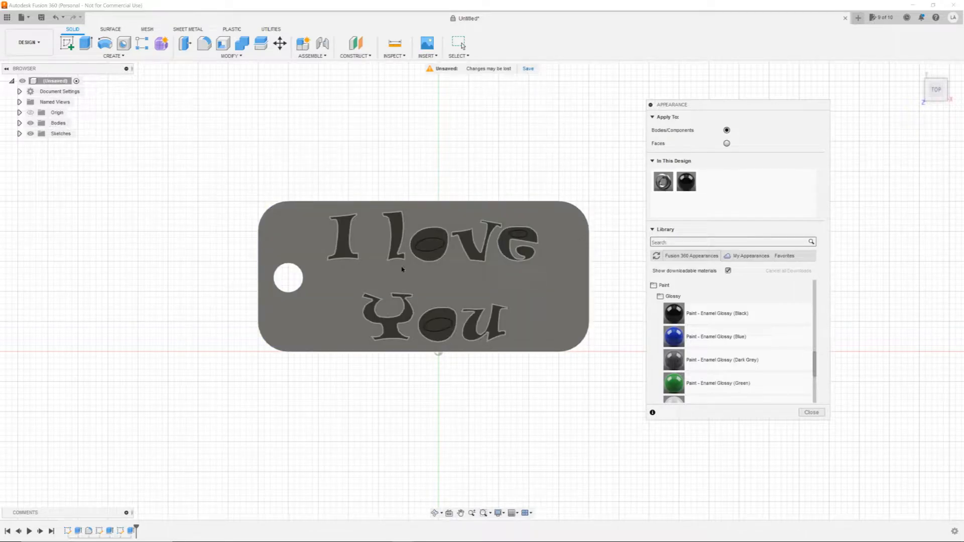
Add Paint - Enamel Glossy (Red) to the design's appearances and shift its colour to a magenta pink
mouse_move(302, 155)
middle_mouse_down("shift")
mouse_move(316, 129)
mouse_move(285, 137)
mouse_move(308, 144)
mouse_move(305, 157)
middle_mouse_up("shift")
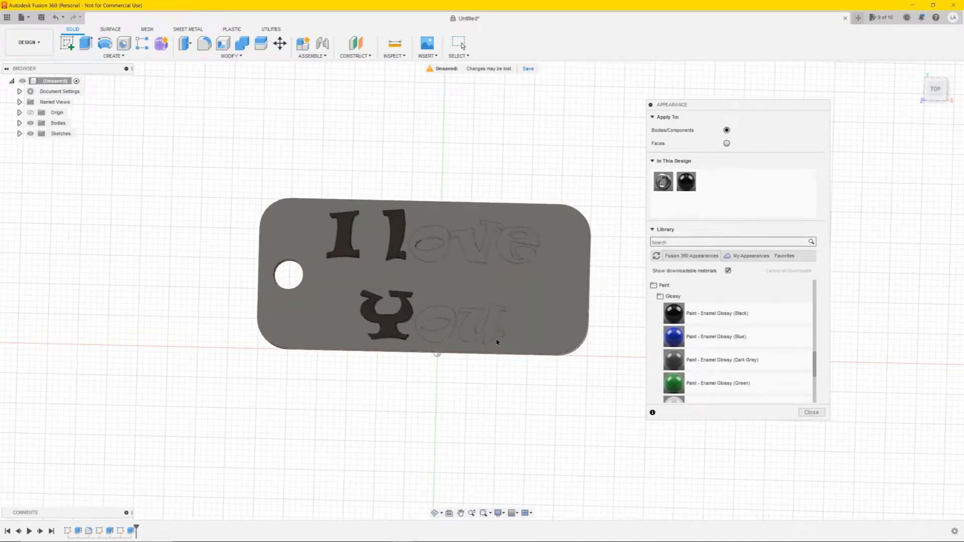
scroll(671, 343, "down", 5)
scroll(673, 344, "up", 3)
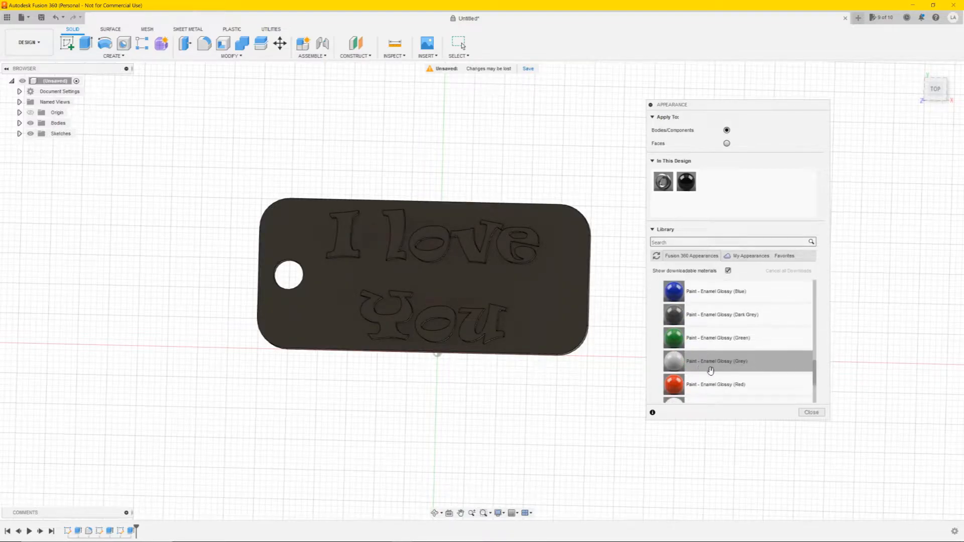
mouse_move(676, 387)
left_mouse_down()
mouse_move(713, 294)
mouse_move(730, 193)
left_mouse_up()
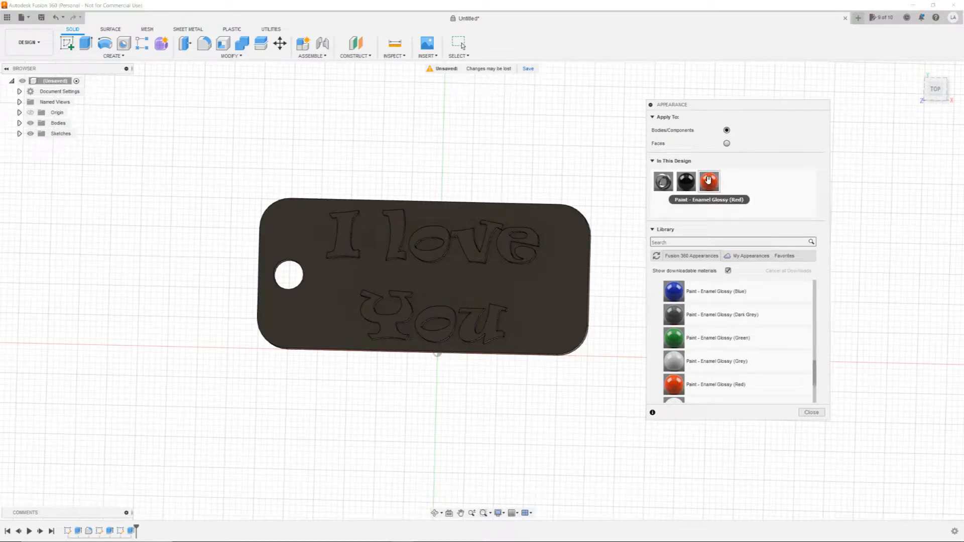
right_click(708, 179)
left_click(728, 186)
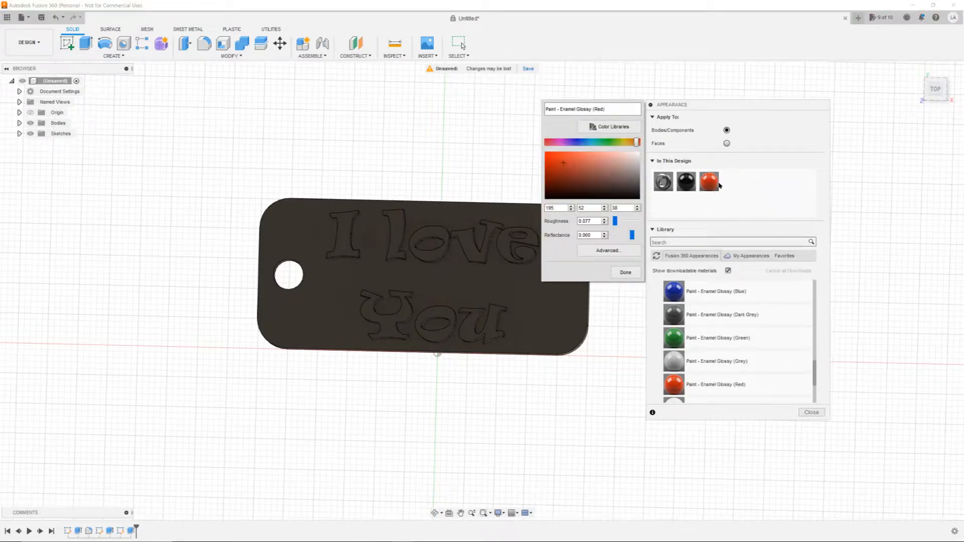
left_click_drag(571, 142, 556, 144)
left_click(568, 158)
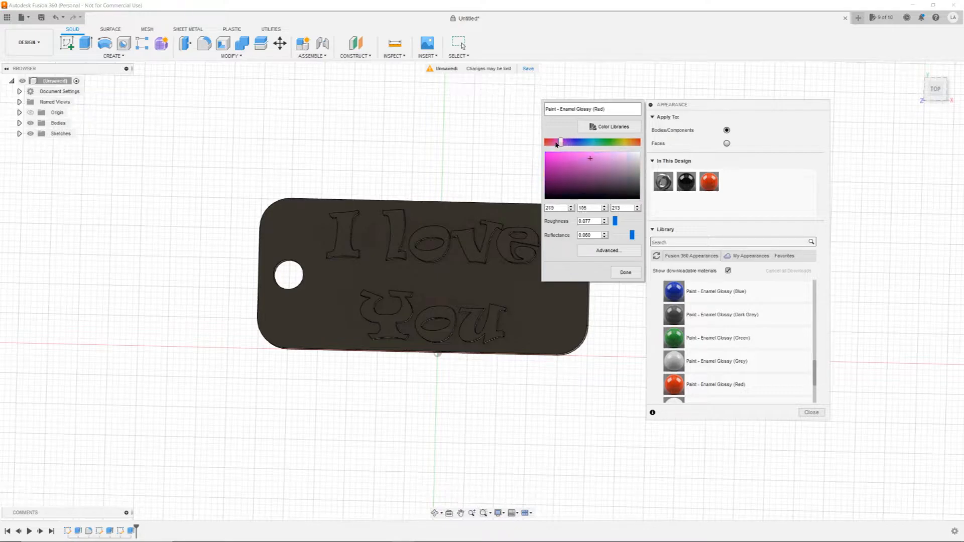
Search the colour libraries for purple and pink, and choose PANTONE 15-2718 TCX Fuchsia Pink for the added paint
left_click(610, 127)
double_click(427, 147)
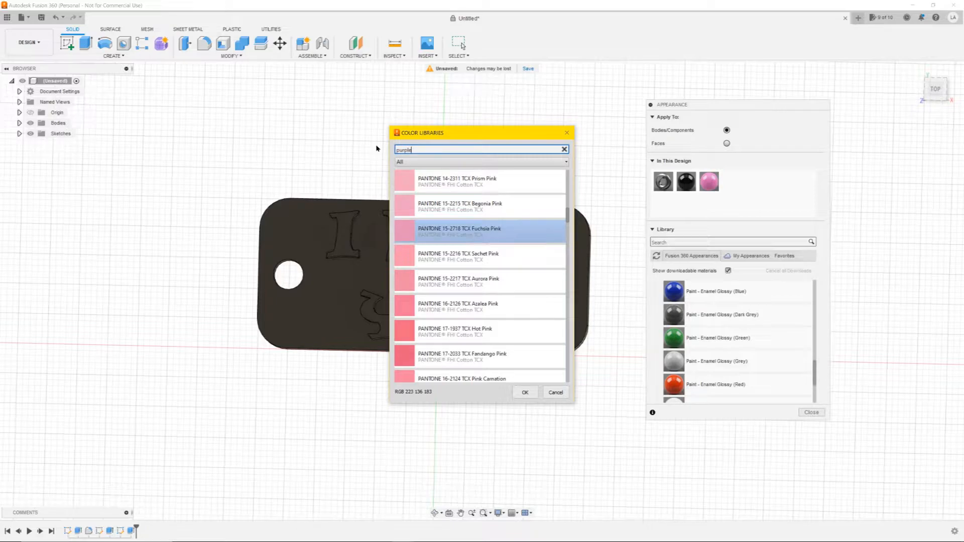
type("purple")
key("Return")
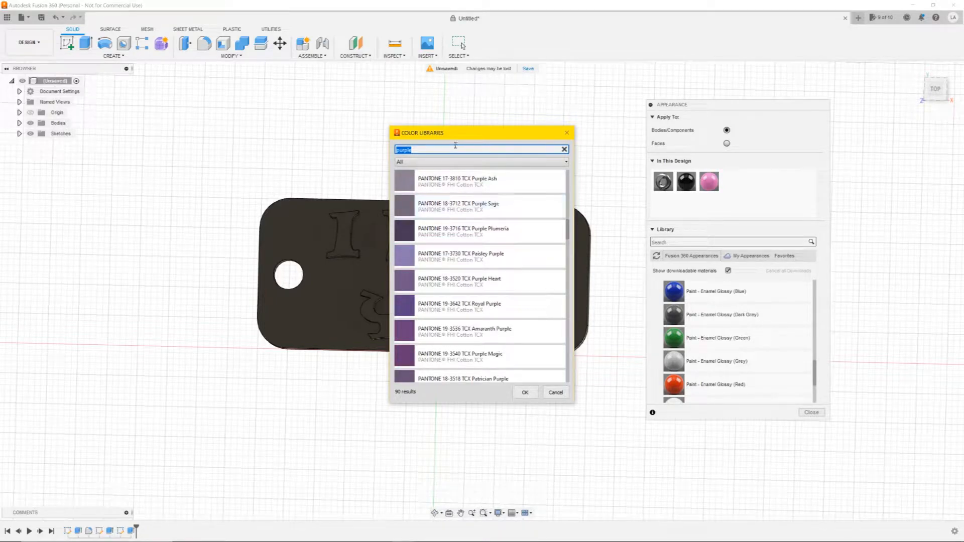
type("pink")
key("Return")
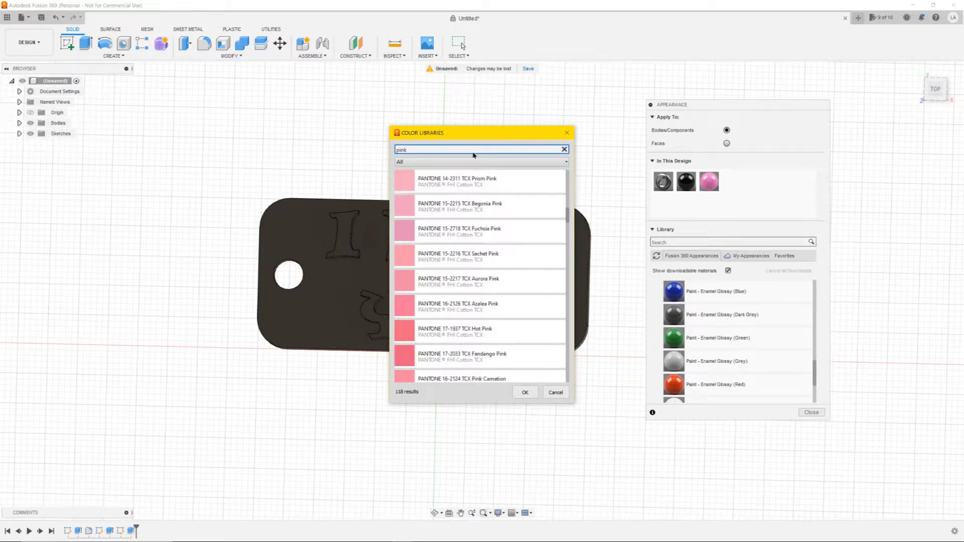
left_click(408, 234)
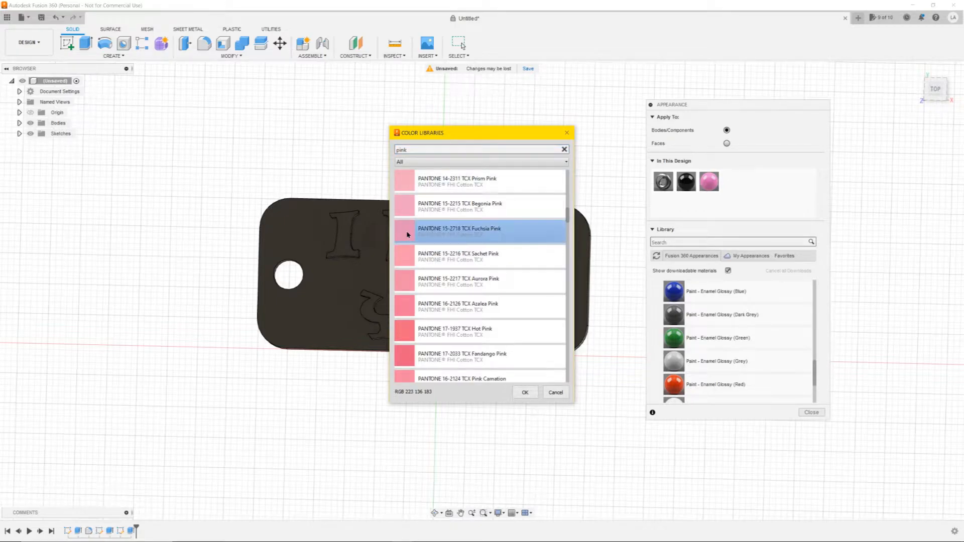
key("Return")
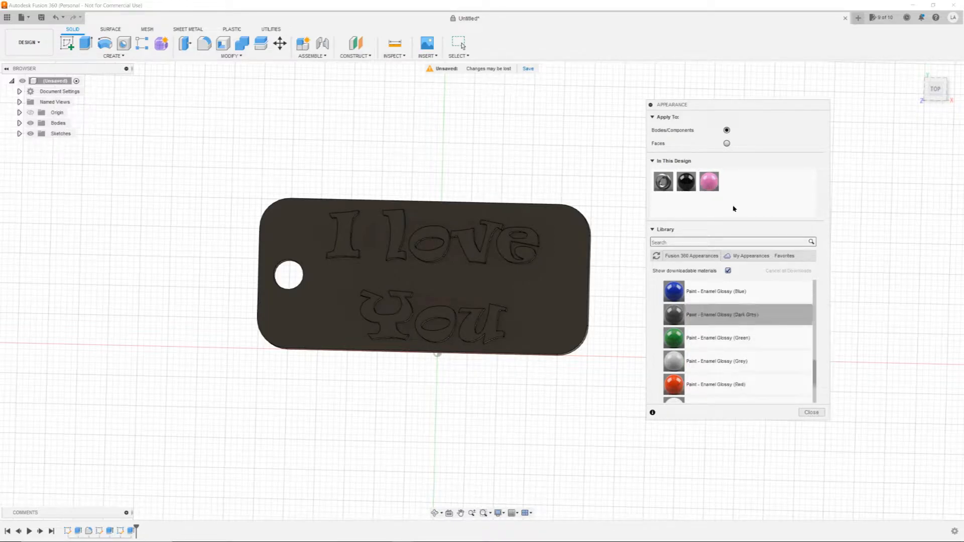
Apply the pink Paint - Enamel Glossy (Red) appearance to the top faces of all the "I love You" letters
left_click_drag(537, 222, 339, 232)
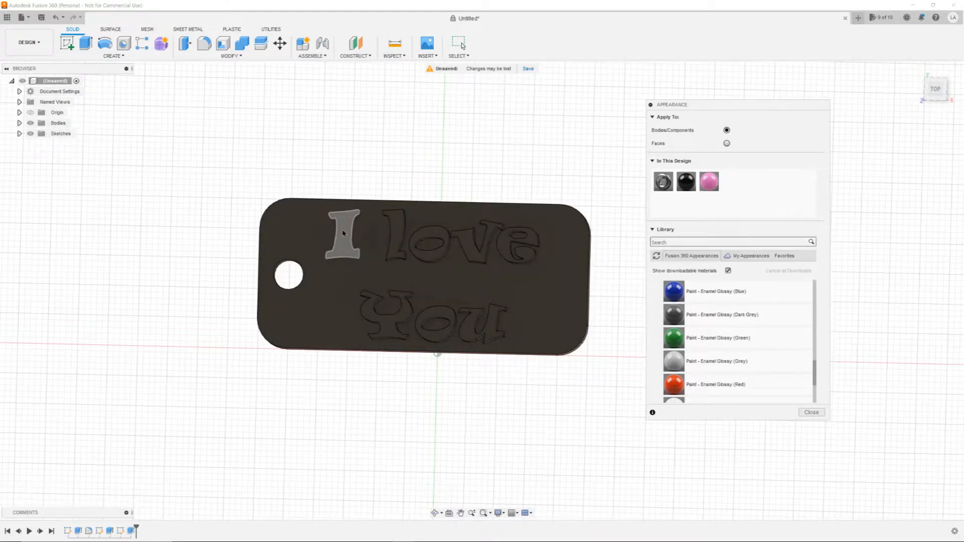
left_click(343, 233)
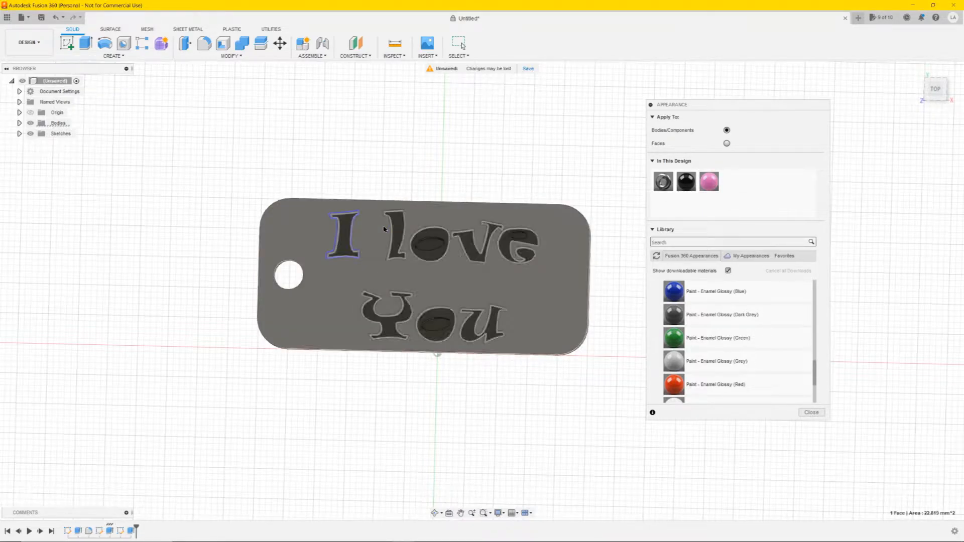
left_click(399, 233, "ctrl")
left_click(430, 242, "ctrl")
left_click(472, 245, "ctrl")
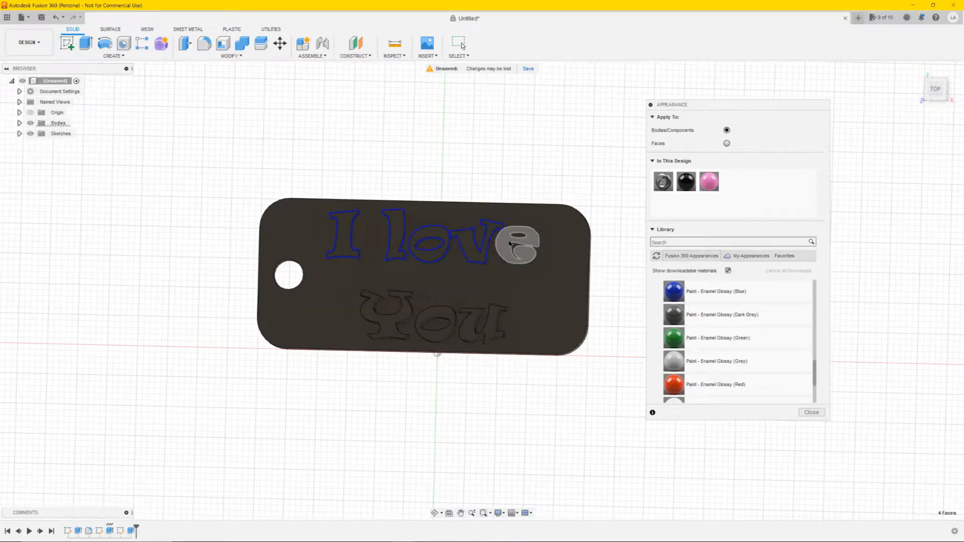
left_click(505, 245, "ctrl")
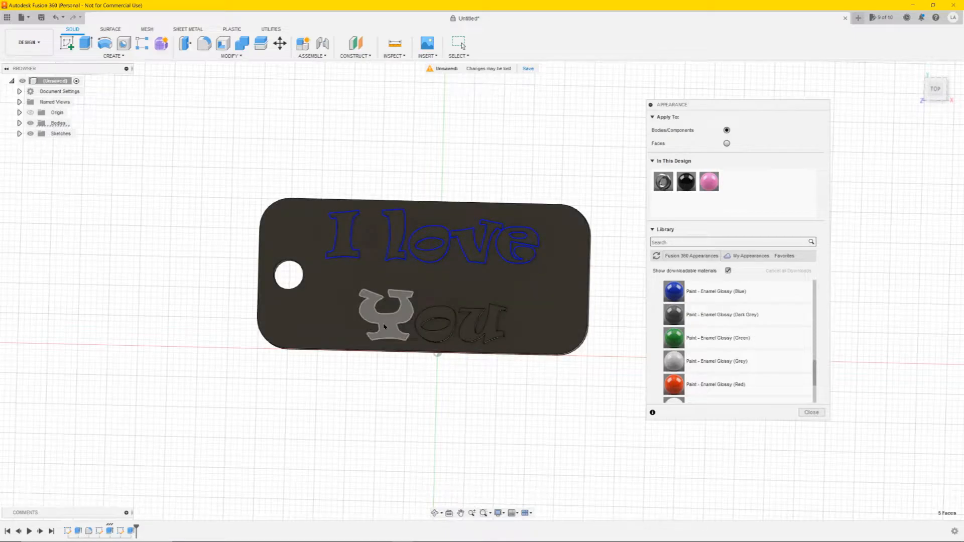
left_click(386, 326, "ctrl")
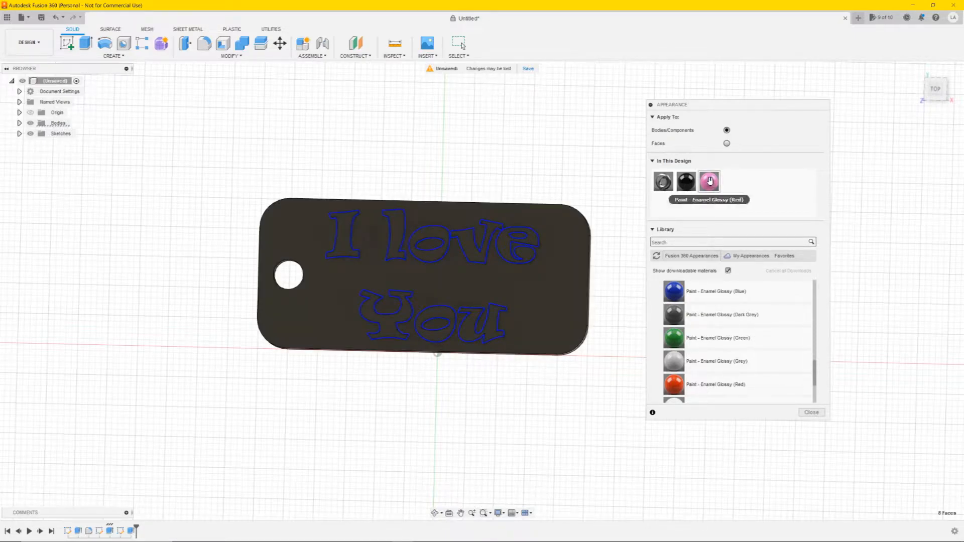
left_click_drag(709, 181, 449, 243)
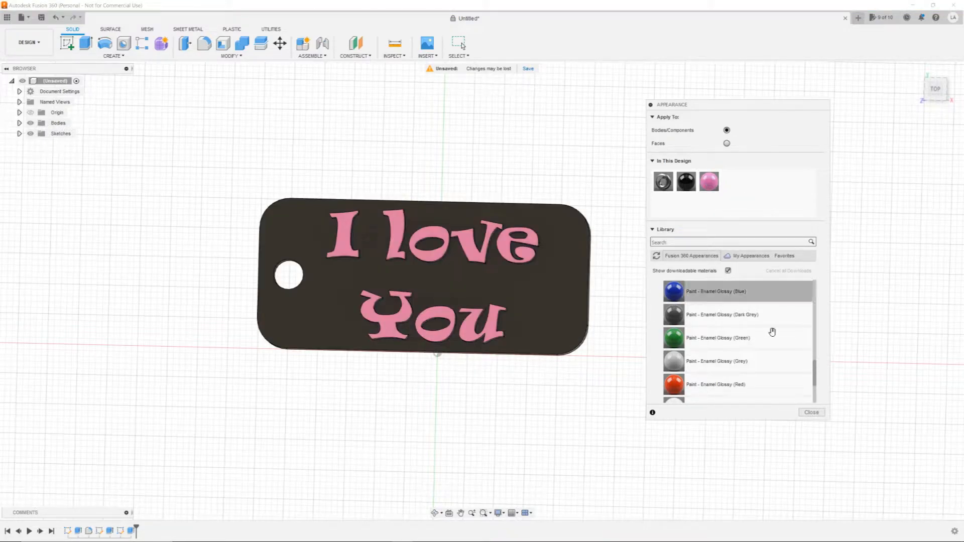
left_click(812, 413)
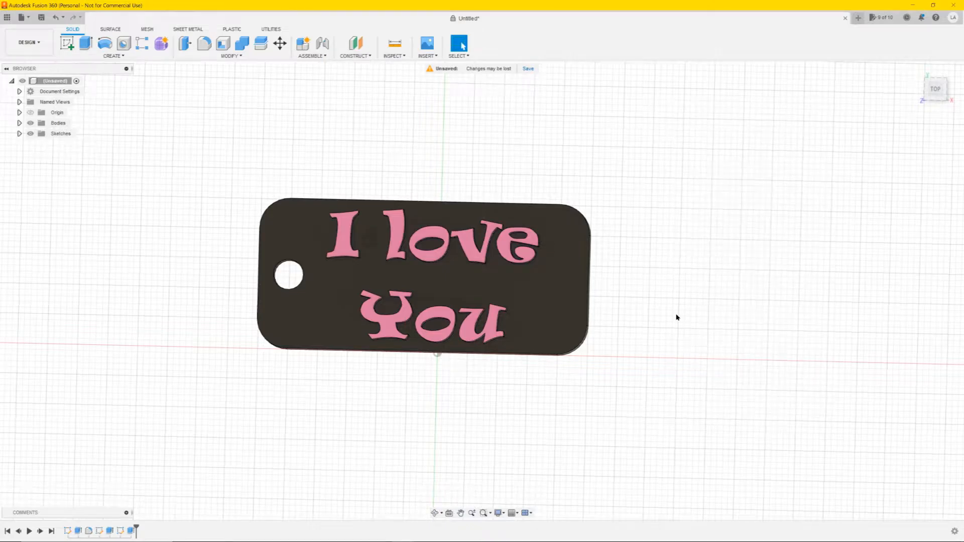
Select the whole tag and move its body away from the origin by about -81.3 mm in X and 69.1 mm in Z
middle_click_drag(676, 316, 657, 307, "shift")
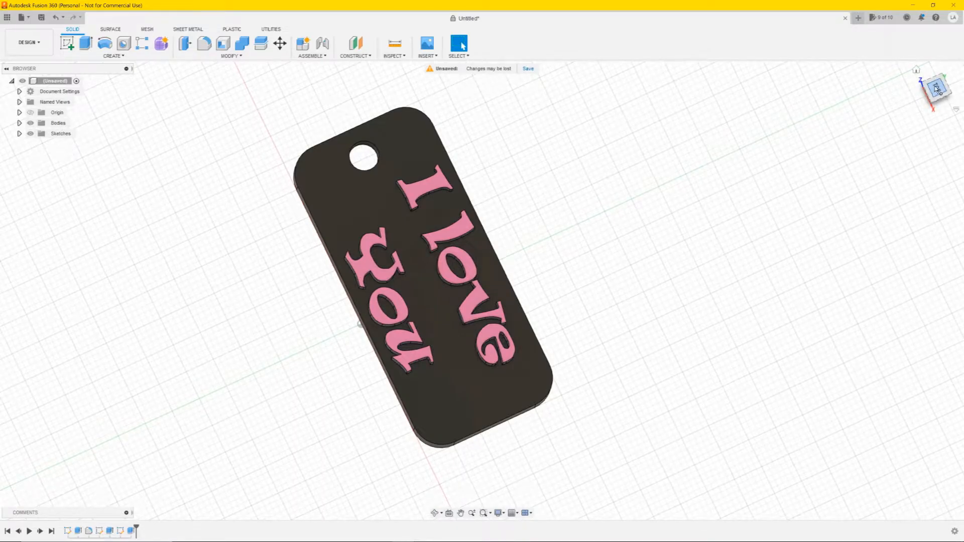
left_click(916, 70)
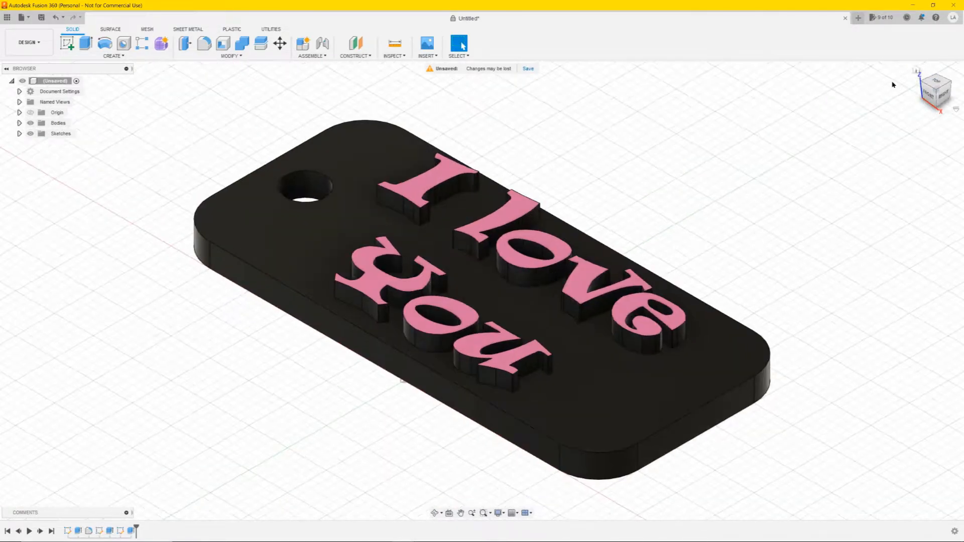
scroll(634, 233, "down", 3)
scroll(634, 232, "down", 2)
middle_click_drag(558, 172, 556, 191, "shift")
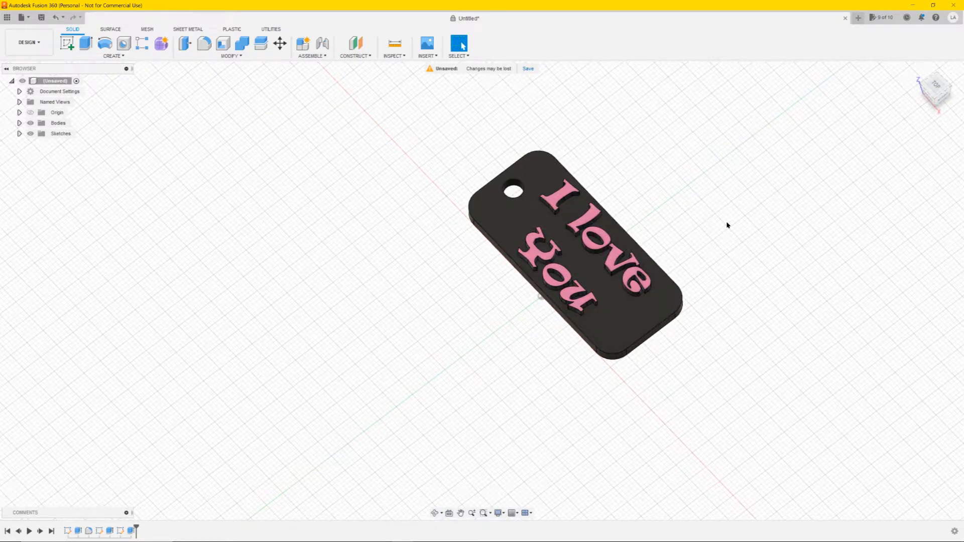
left_click_drag(733, 214, 472, 317)
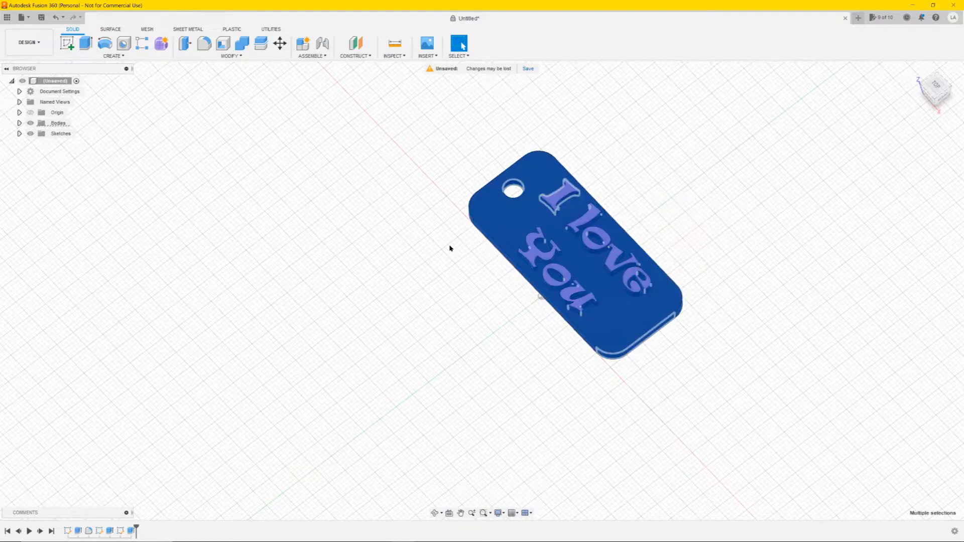
left_click(936, 86)
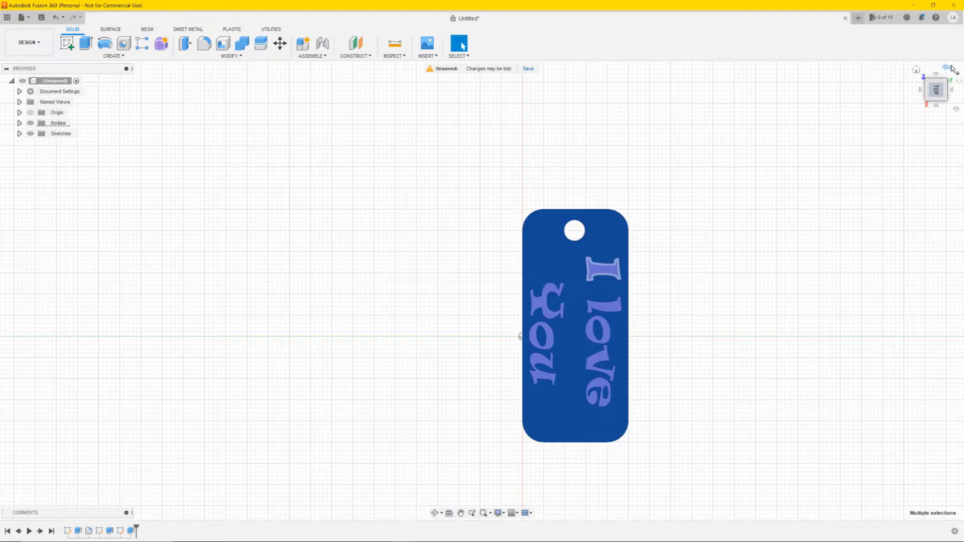
left_click(950, 68)
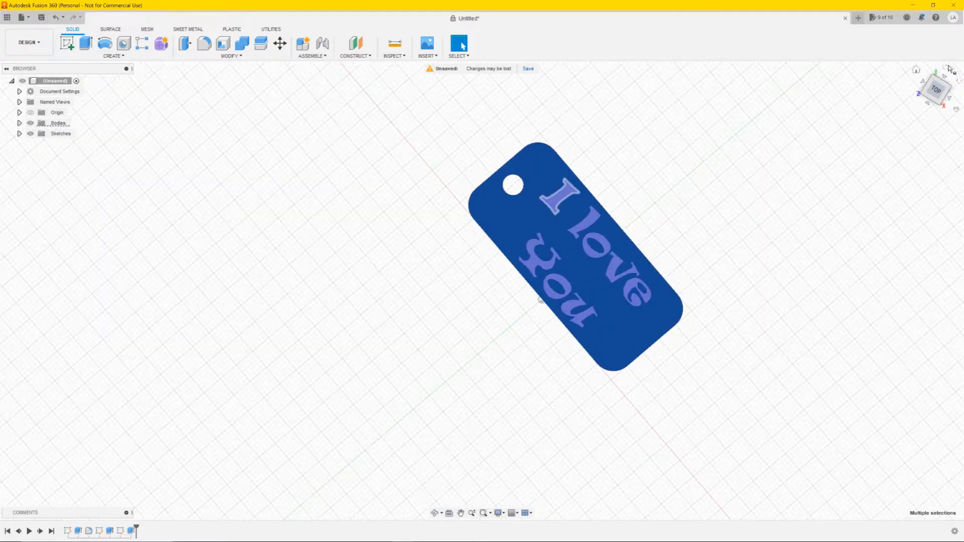
left_click(280, 44)
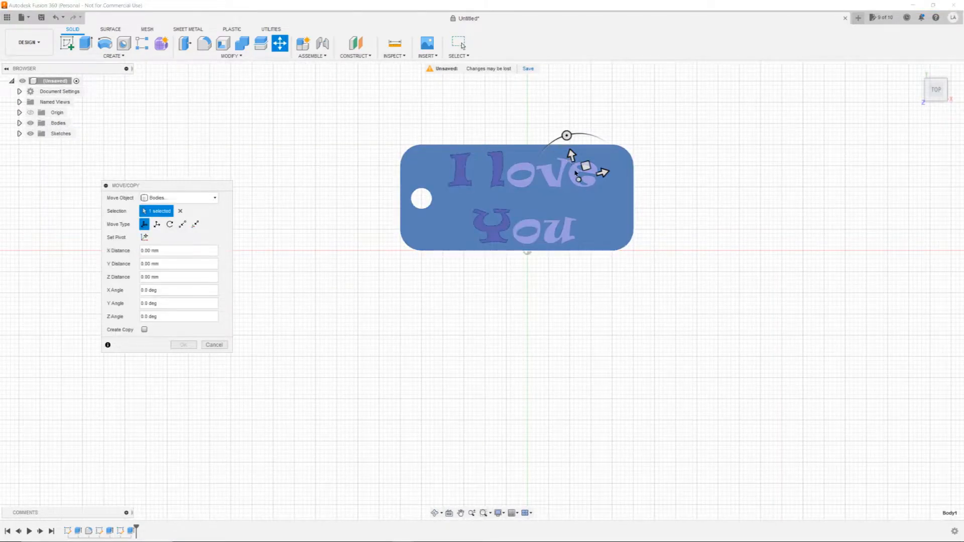
left_click_drag(585, 166, 963, 426)
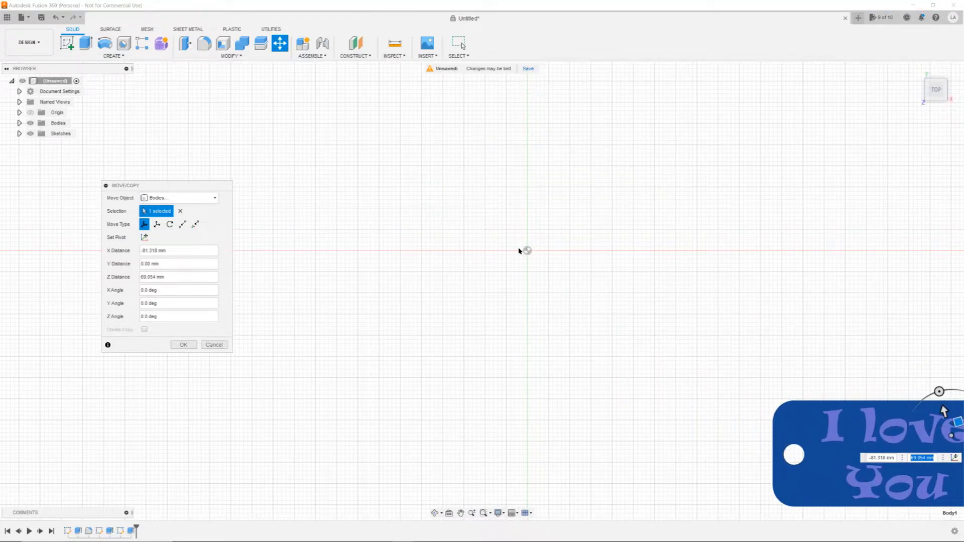
left_click(183, 345)
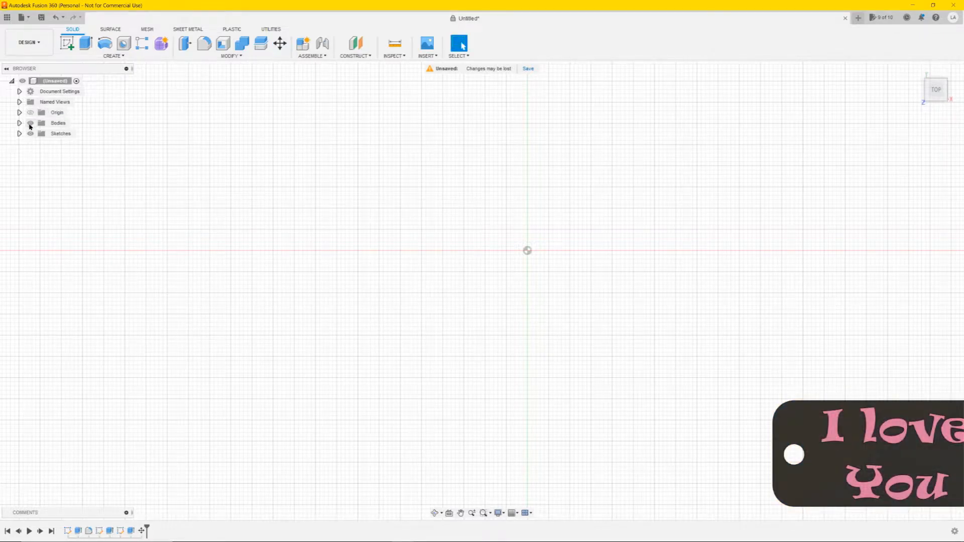
List the design's bodies and toggle the visibility of Body1 off and back on
left_click(19, 123)
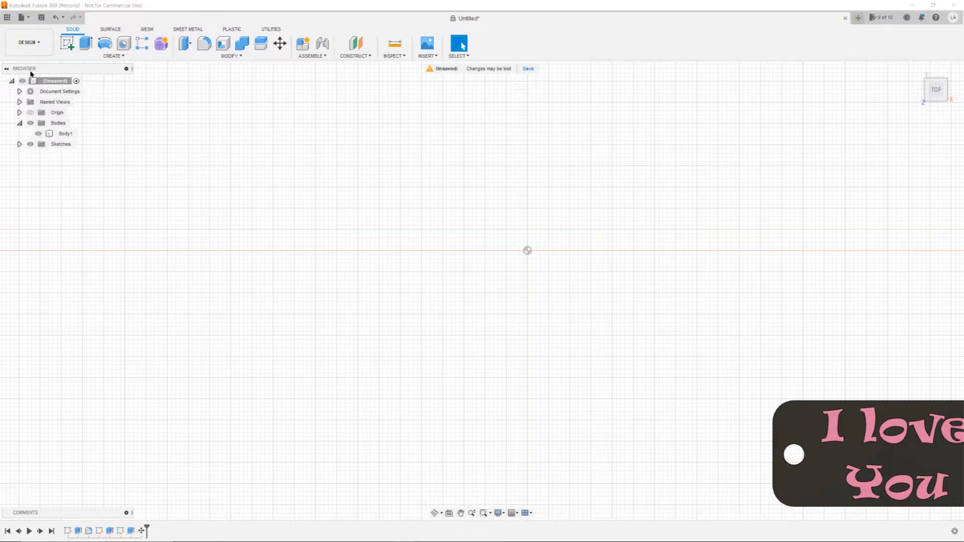
left_click(38, 134)
left_click(38, 134)
left_click(38, 133)
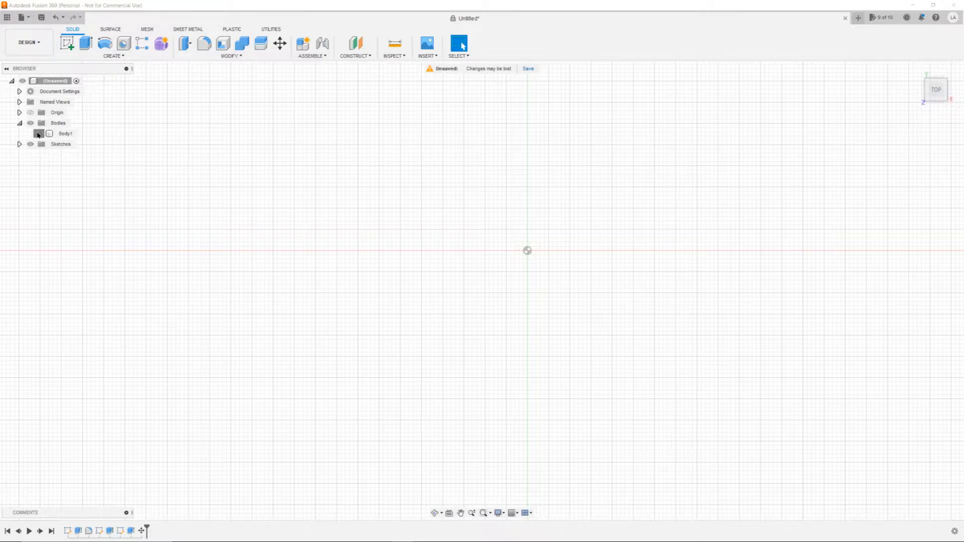
left_click(38, 134)
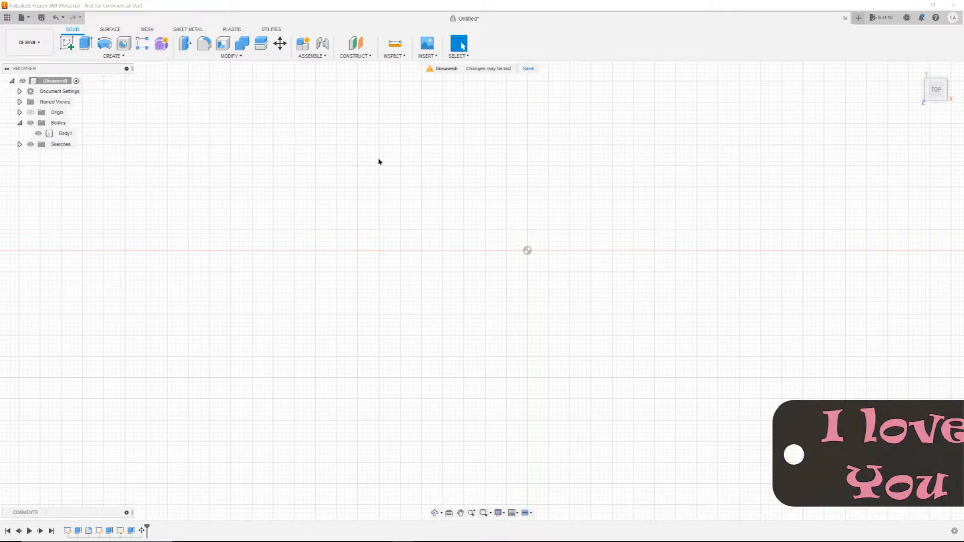
Create a sketch on the top-view plane and draw a vertical line about 50 mm long upward from the origin
middle_click_drag(732, 153, 612, 226)
scroll(612, 226, "down", 1)
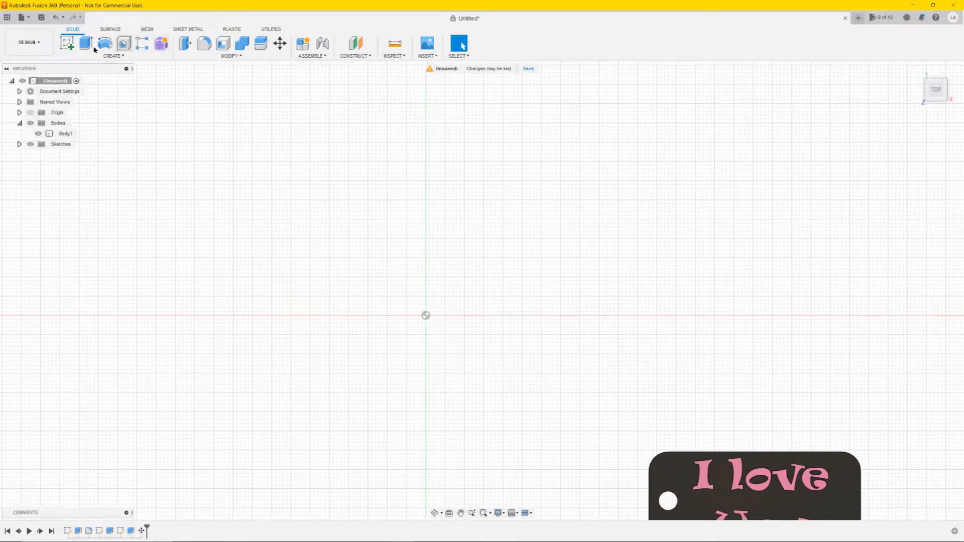
left_click(67, 44)
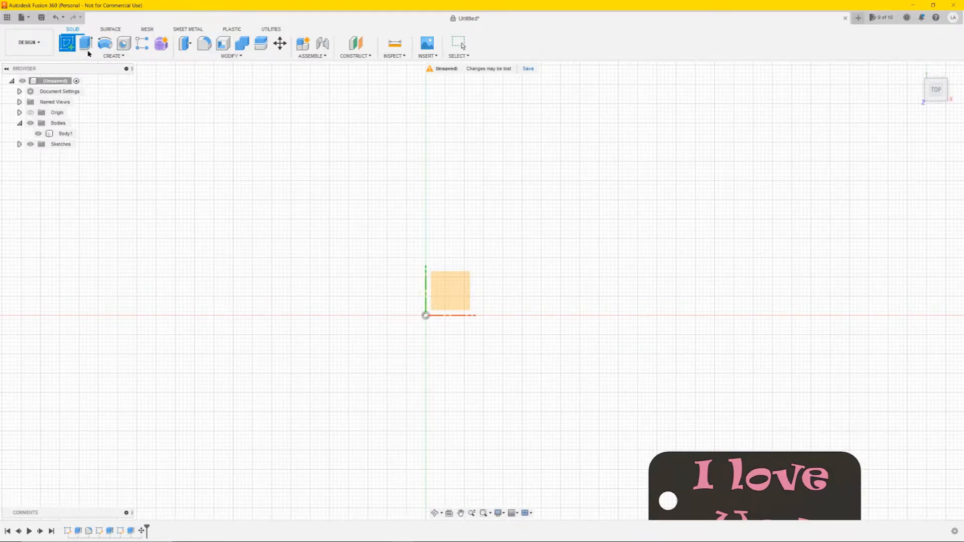
left_click(454, 292)
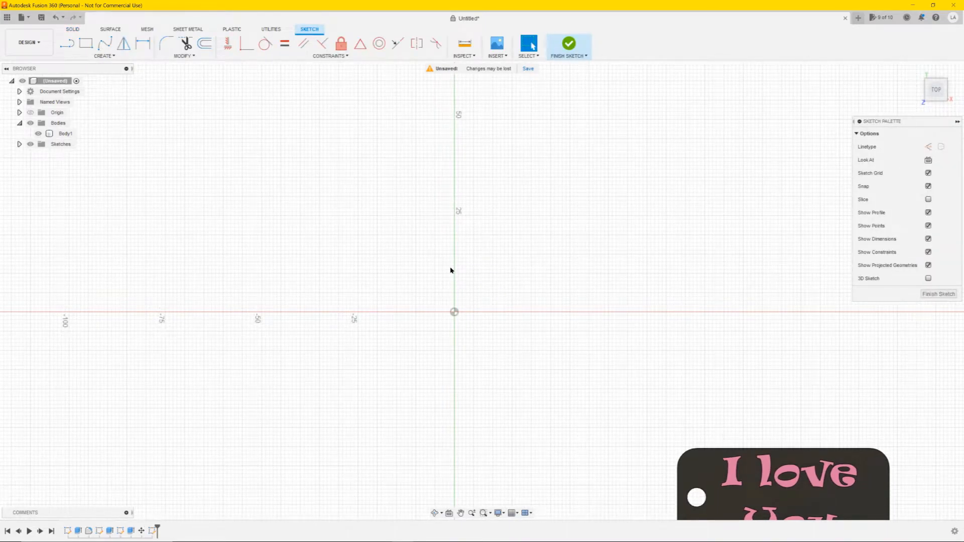
scroll(450, 270, "down", 3)
middle_click_drag(573, 202, 555, 253)
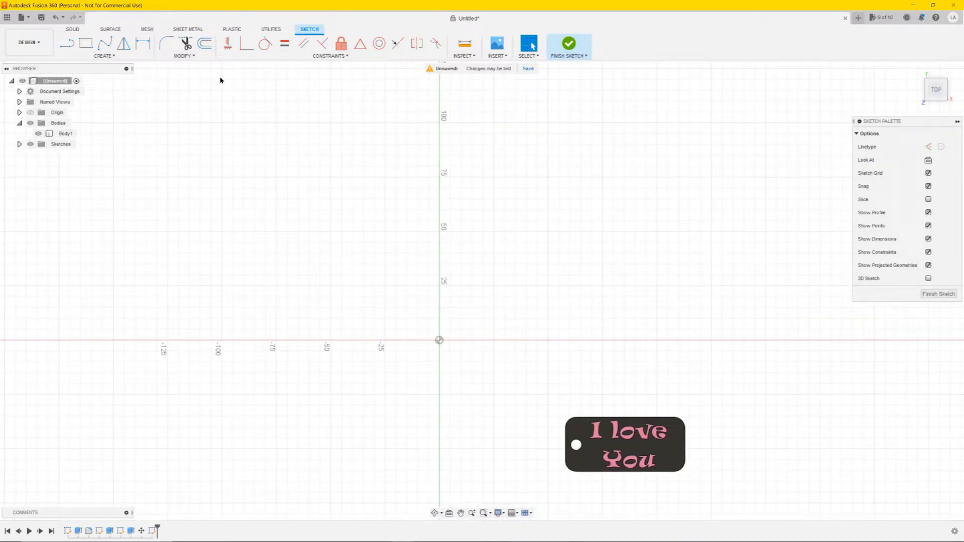
left_click(70, 46)
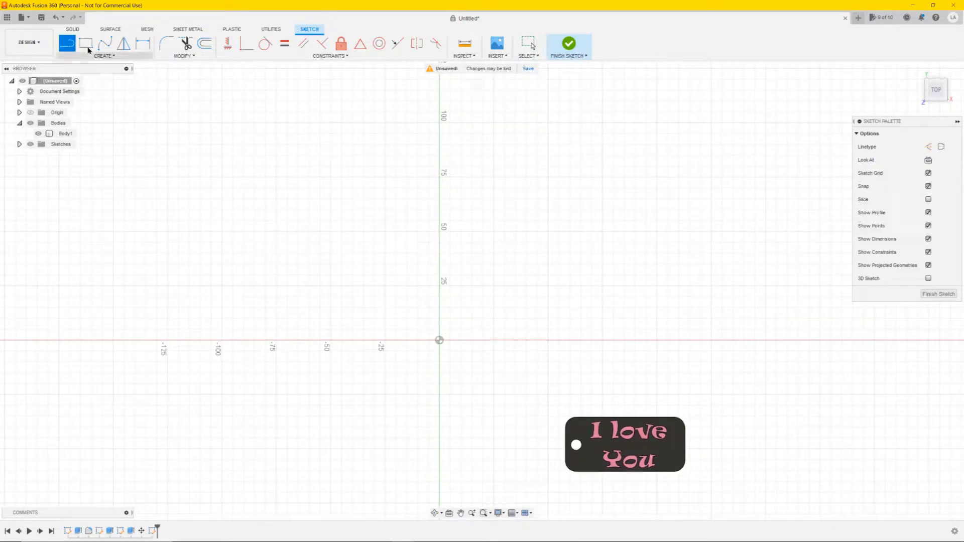
left_click(439, 340)
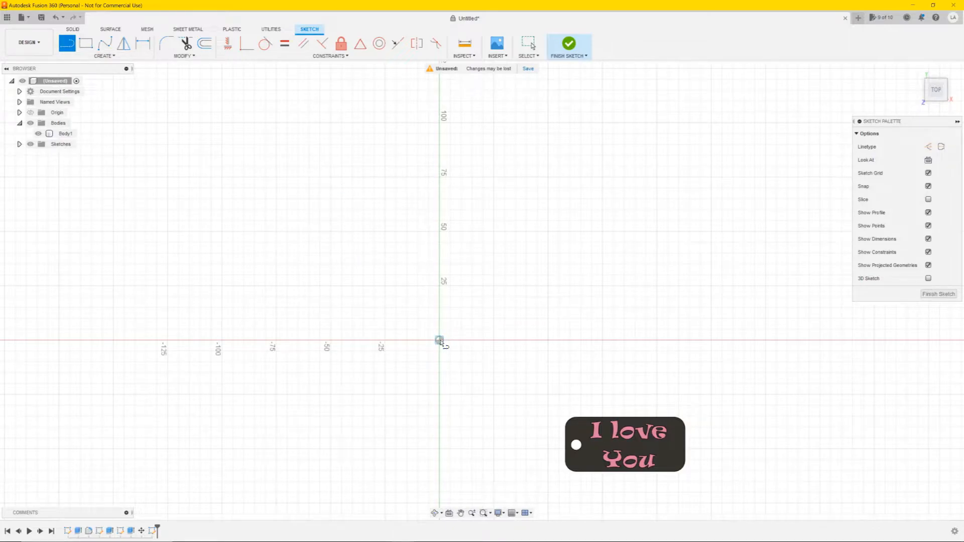
left_click(439, 232)
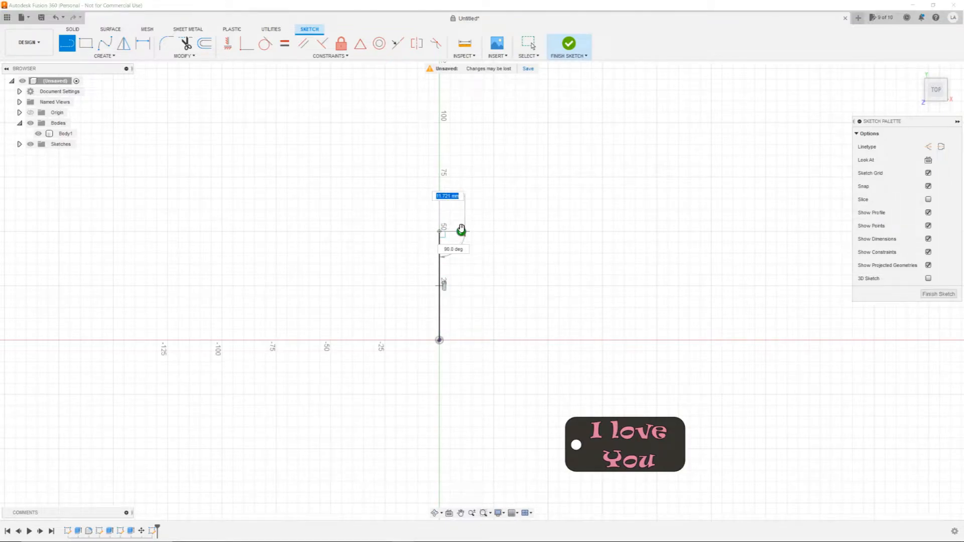
key("Escape")
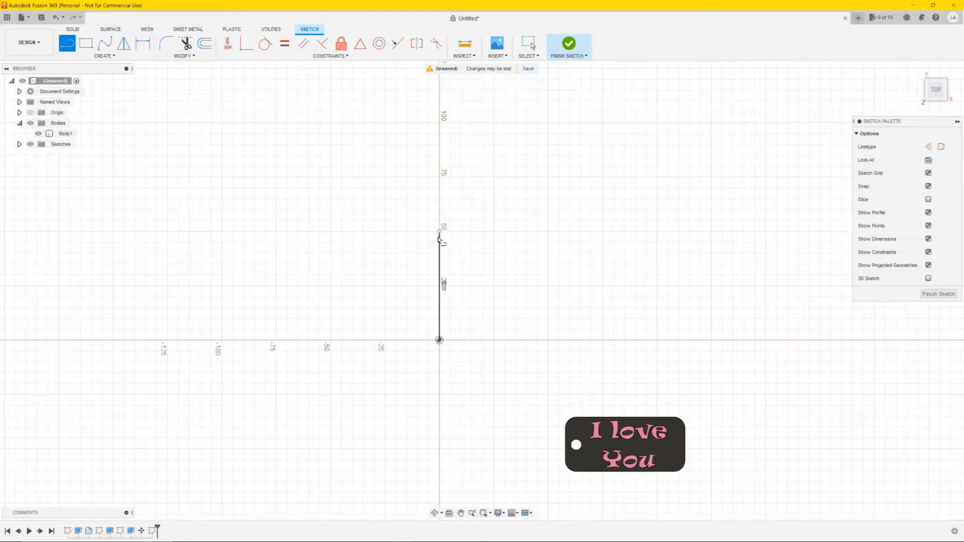
left_click(105, 45)
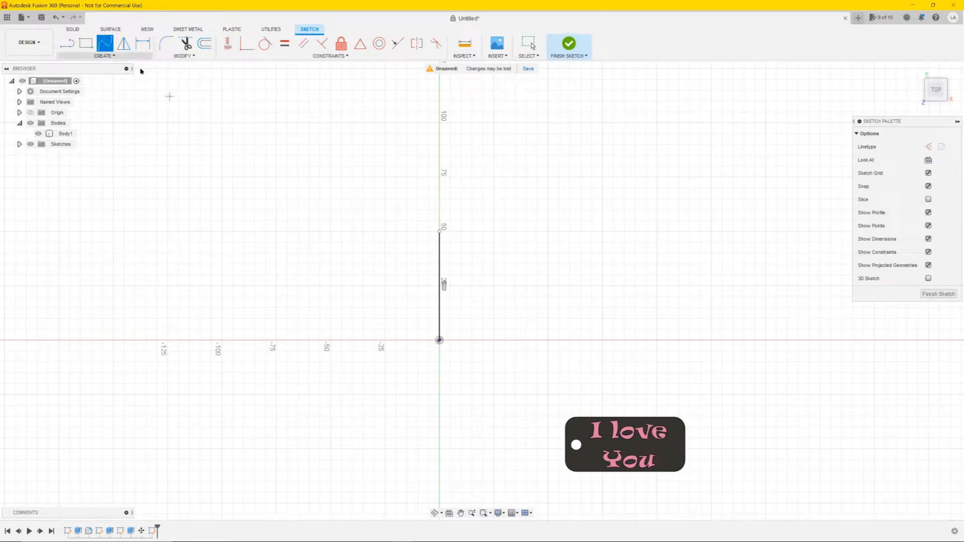
left_click(440, 340)
left_click(418, 329)
left_click(384, 307)
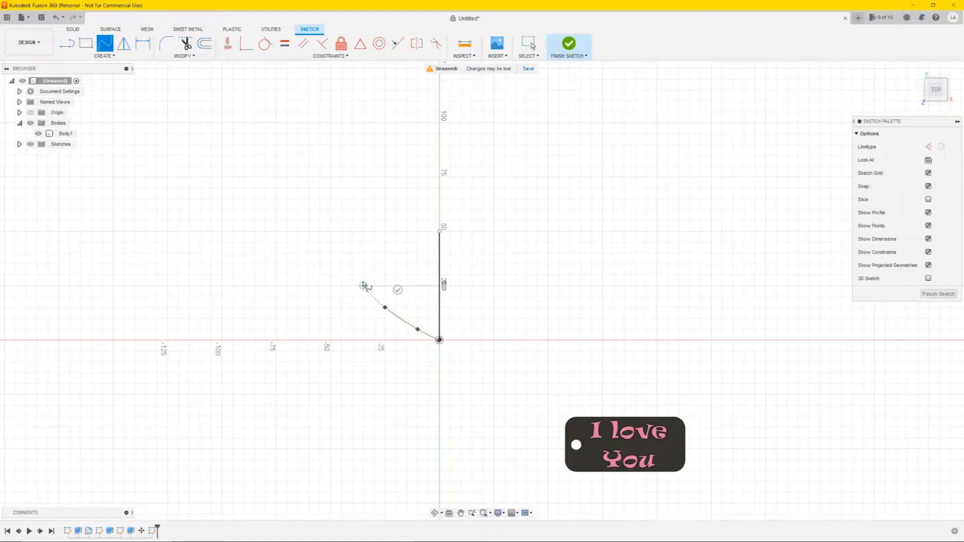
left_click(361, 279)
left_click(346, 240)
left_click(358, 211)
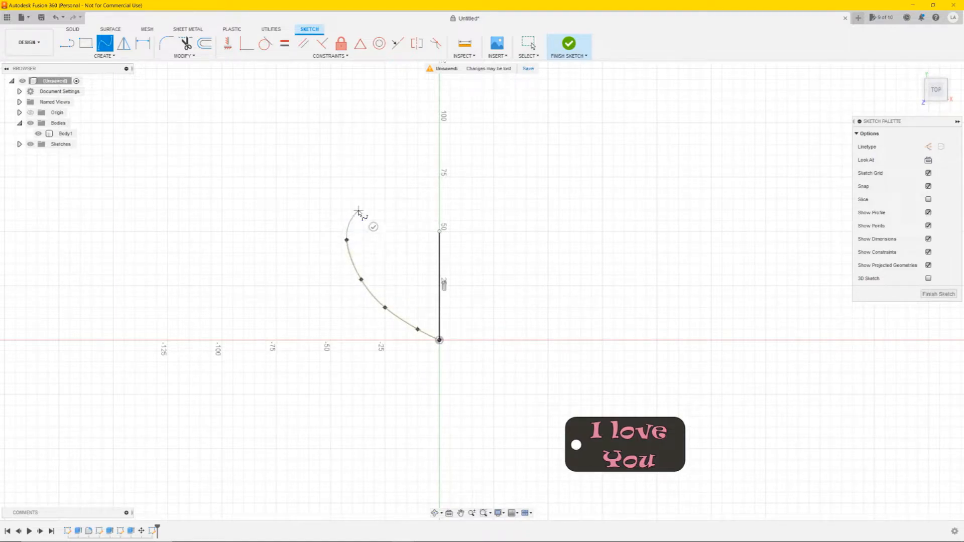
left_click(392, 202)
left_click(425, 213)
left_click(439, 231)
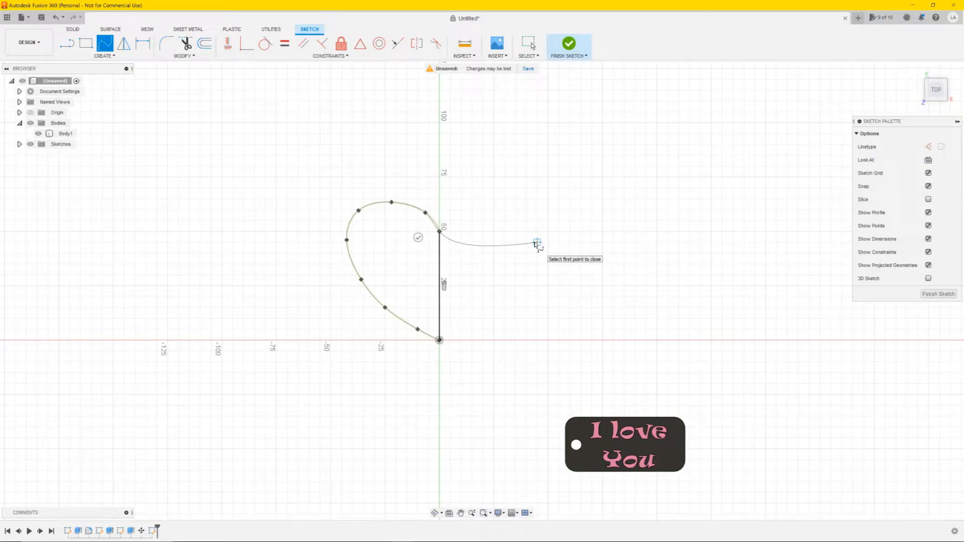
key("Escape")
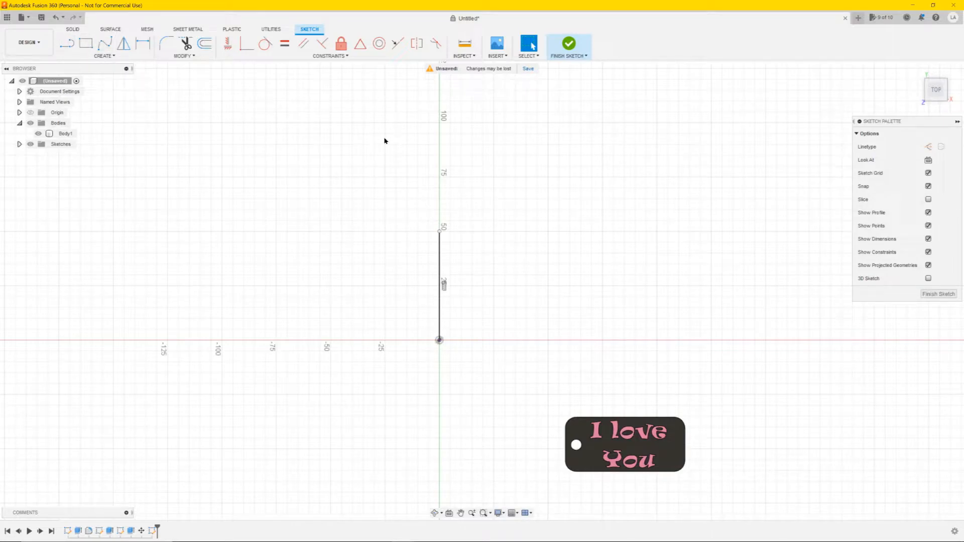
Draw a fit-point spline from the origin around to the vertical line's top end, forming the left half of a heart about 68 mm high
left_click(105, 44)
left_click(439, 341)
left_click(406, 329)
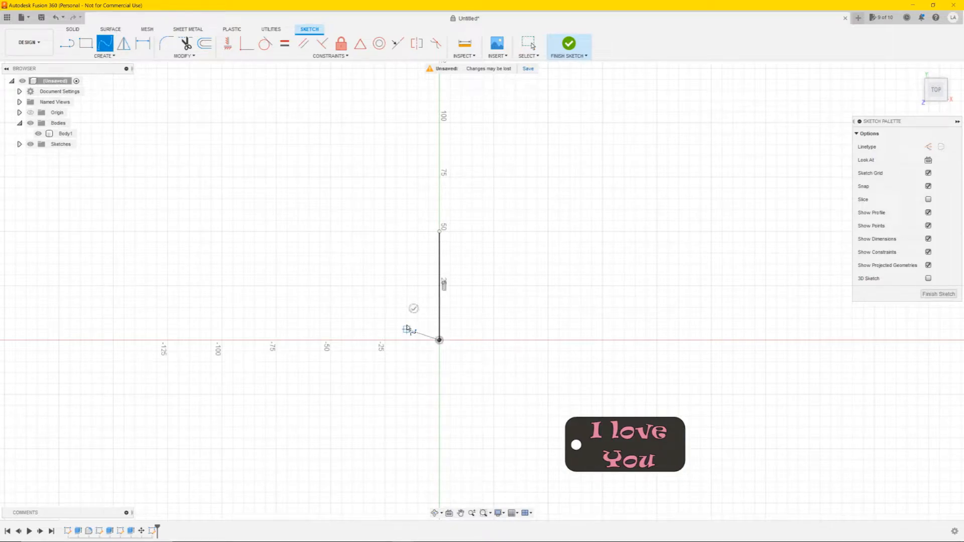
left_click(370, 294)
left_click(341, 253)
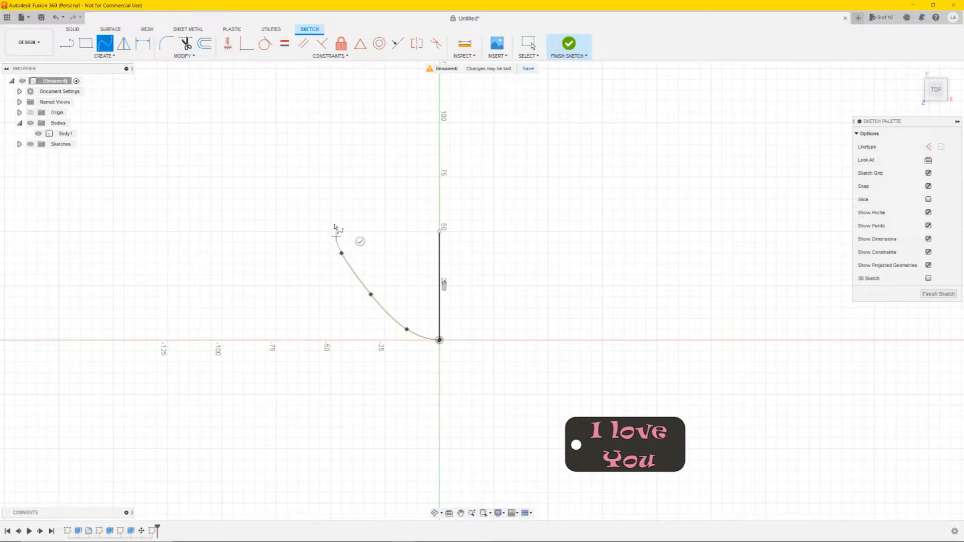
left_click(335, 212)
left_click(373, 194)
left_click(418, 209)
left_click(438, 232)
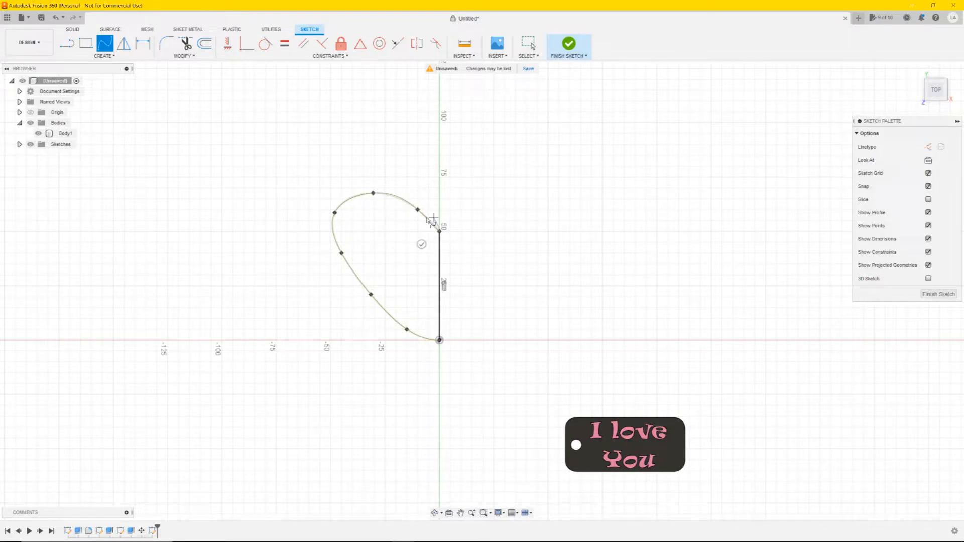
left_click(421, 244)
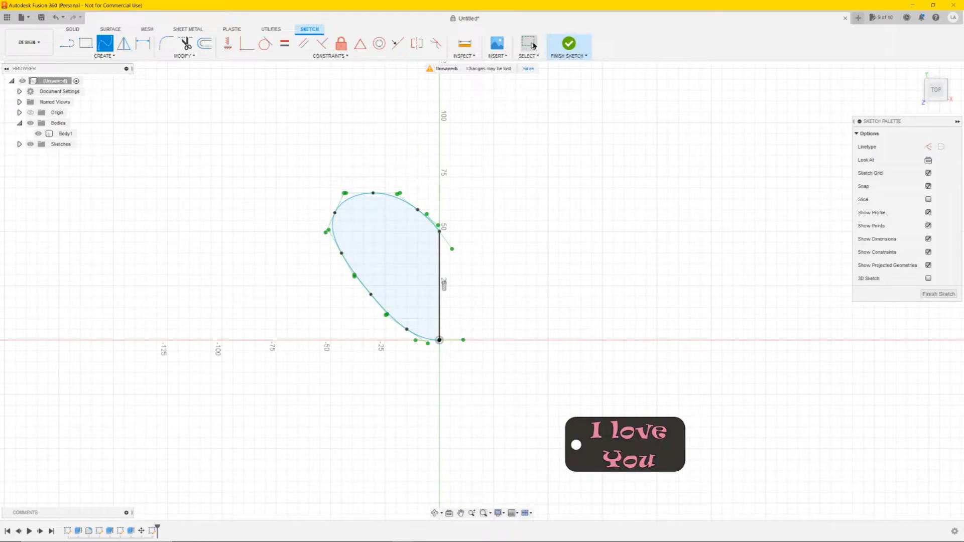
left_click(533, 45)
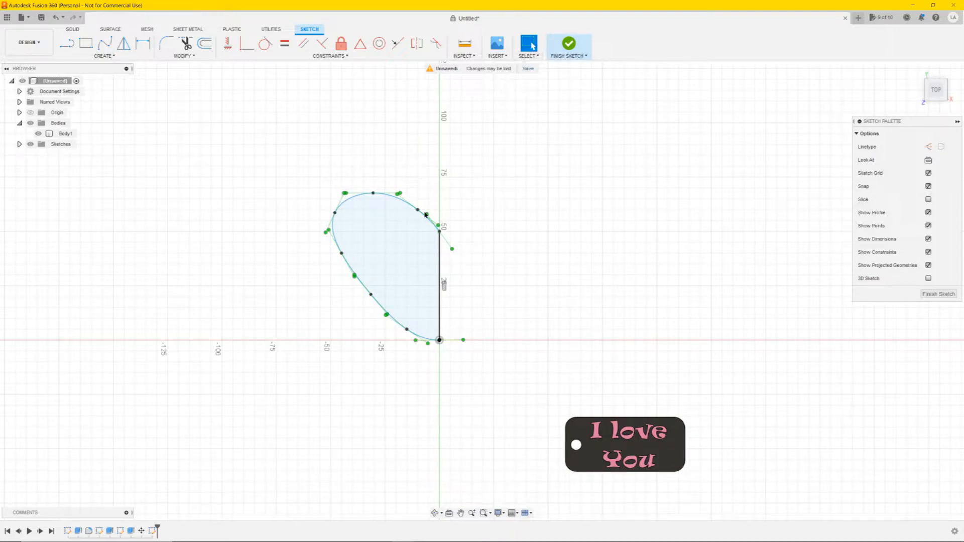
Reshape the half-heart spline by moving its two lower fit points up and outward and the point nearest the cleft slightly upward
mouse_move(374, 194)
left_mouse_down()
mouse_move(375, 150)
mouse_move(311, 172)
mouse_move(390, 161)
mouse_move(374, 194)
left_mouse_up()
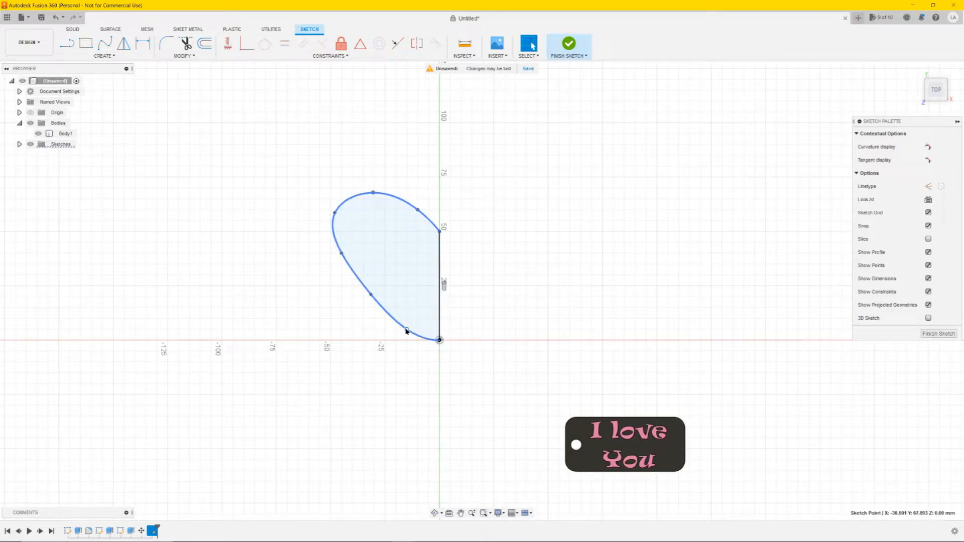
mouse_move(406, 331)
left_mouse_down()
mouse_move(376, 301)
mouse_move(421, 332)
mouse_move(397, 325)
left_mouse_up()
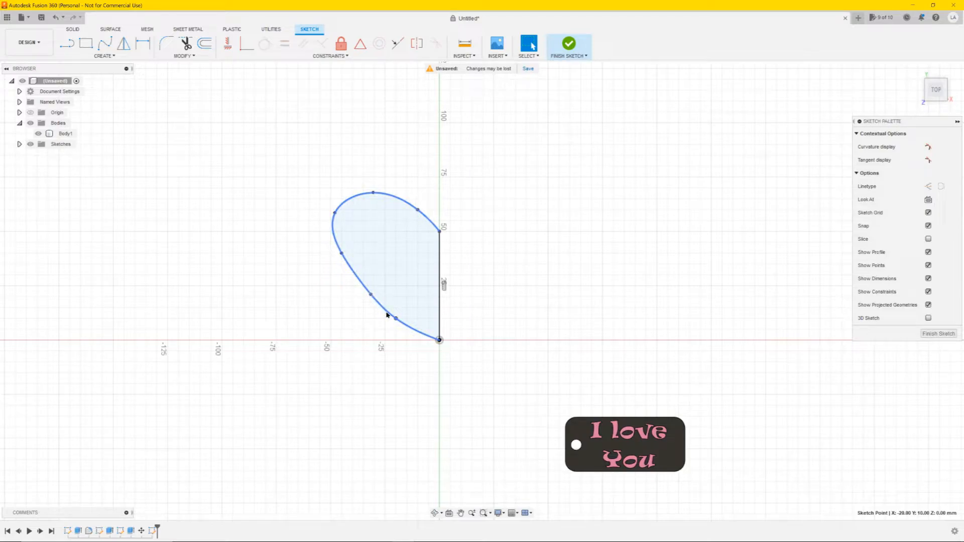
left_click_drag(395, 318, 391, 311)
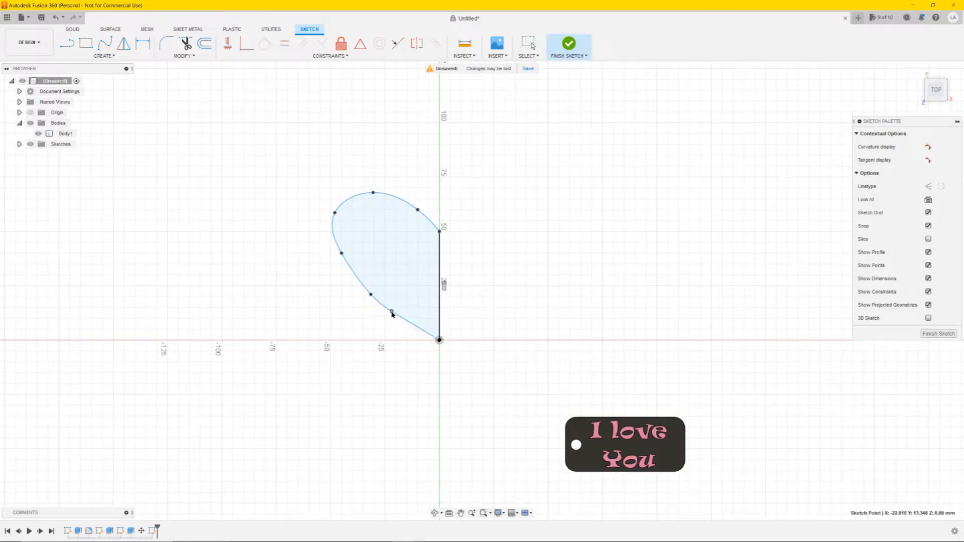
left_click_drag(370, 296, 359, 282)
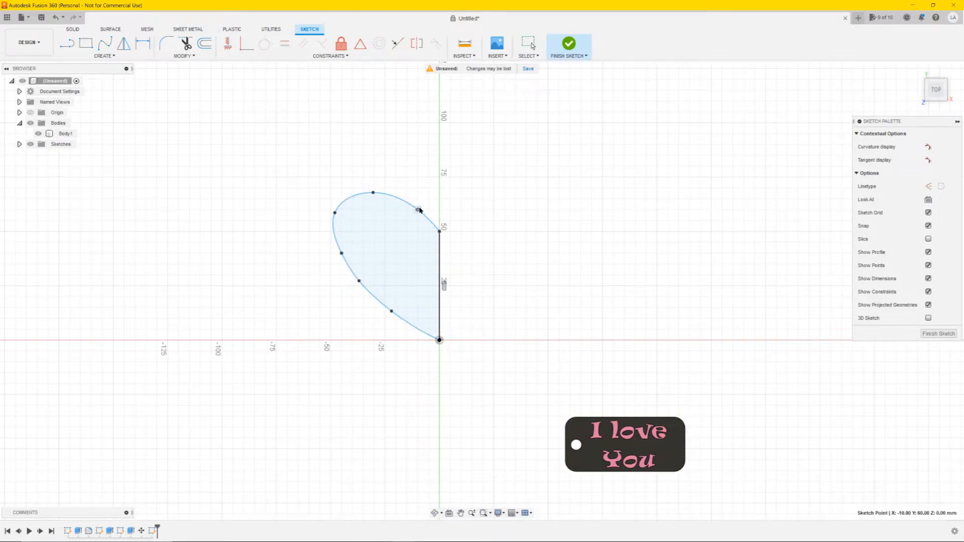
left_click_drag(418, 210, 421, 206)
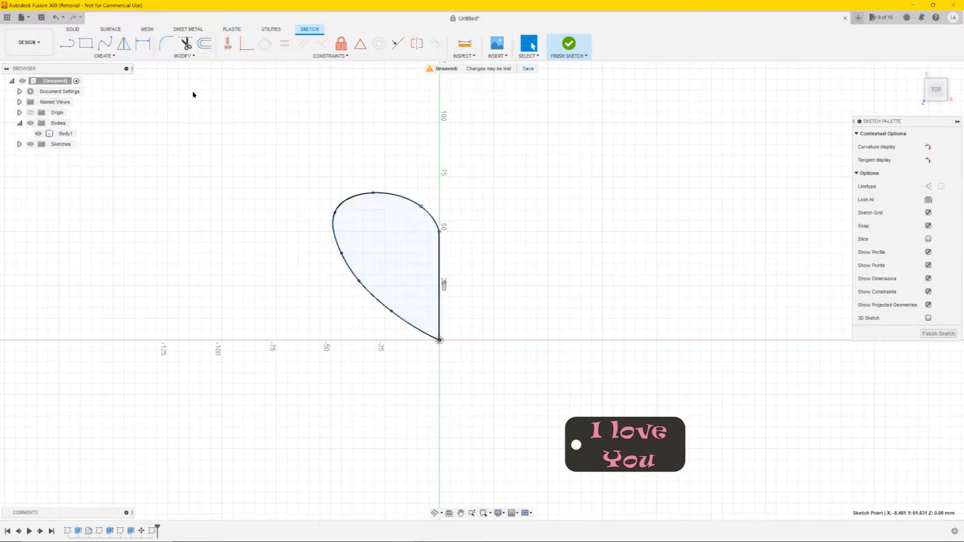
Mirror the half-heart spline across the vertical centre line to complete the heart outline
left_click(87, 57)
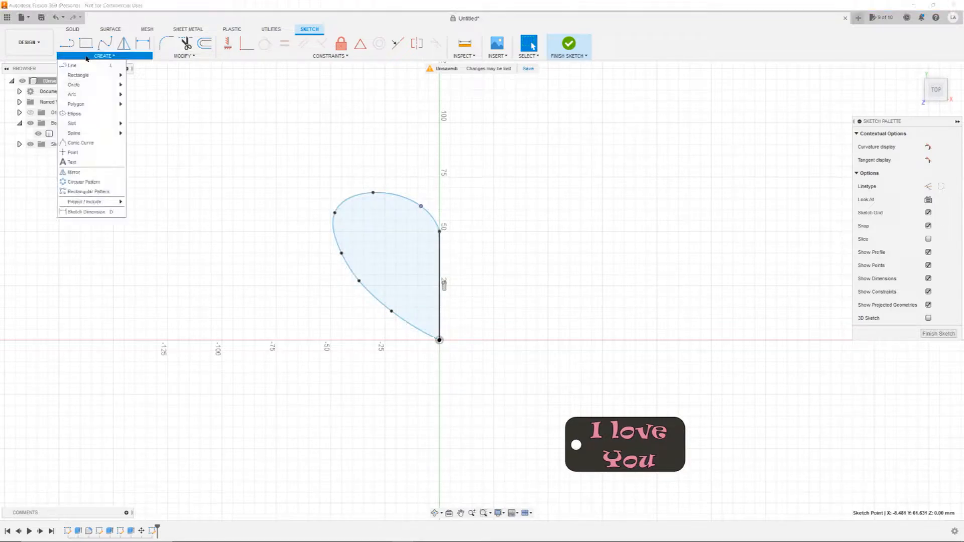
left_click(87, 173)
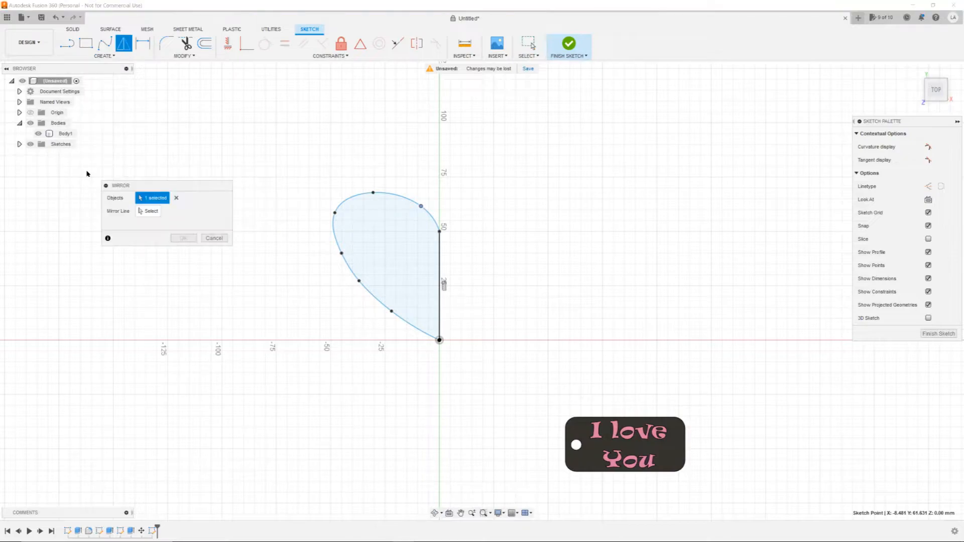
left_click(350, 200)
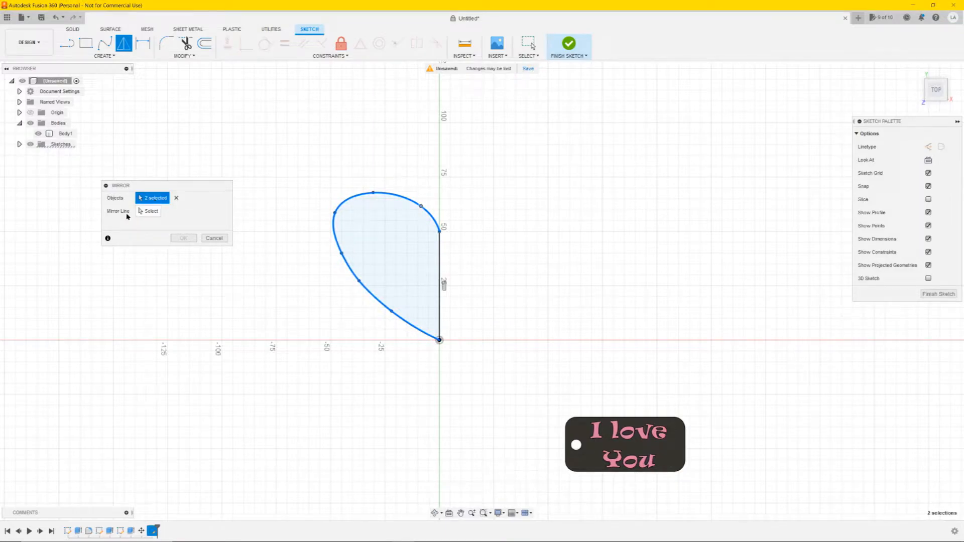
left_click(151, 211)
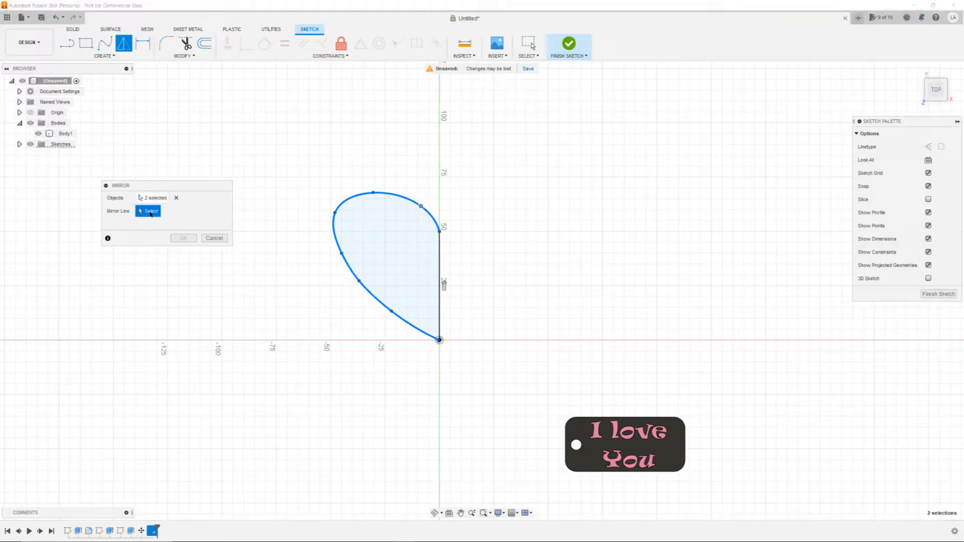
left_click(440, 266)
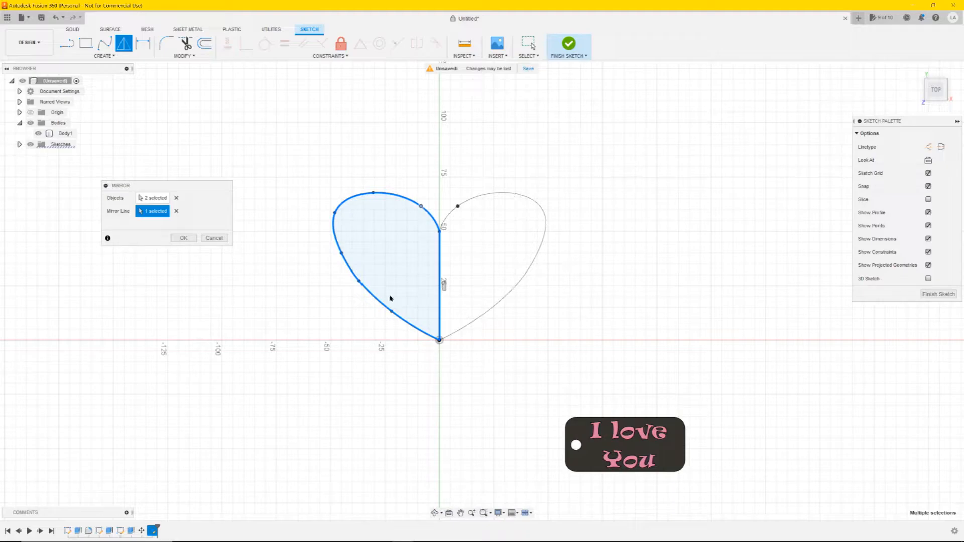
left_click(183, 238)
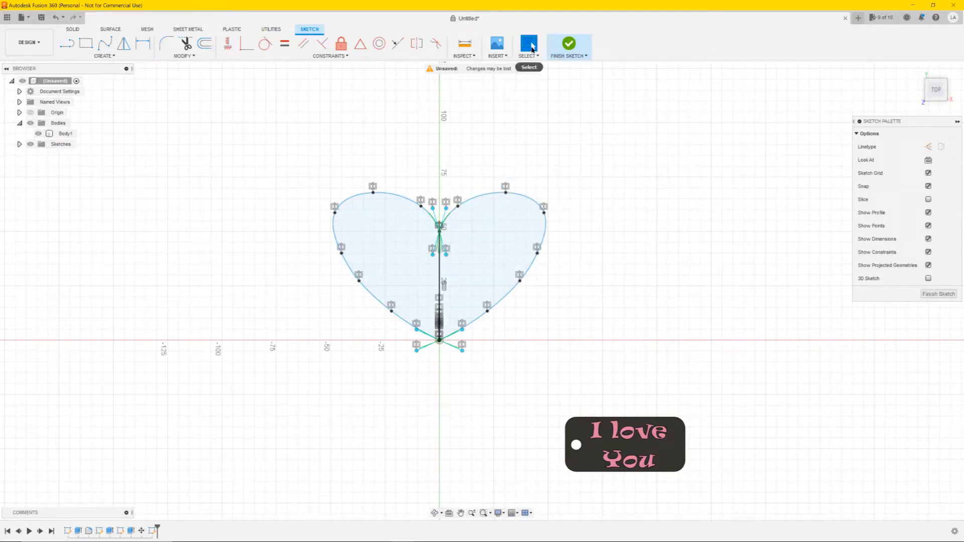
Refine the heart by raising the cleft to about 55.4 mm and its neighbouring points to about 65.4 mm, and adjusting the outer side points
left_click(333, 213)
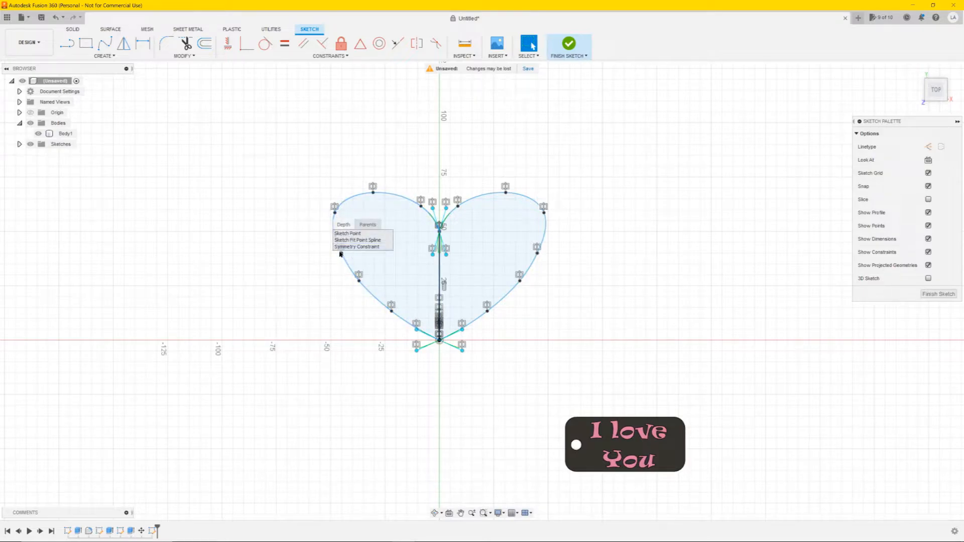
mouse_move(340, 254)
left_mouse_down()
mouse_move(297, 252)
mouse_move(331, 254)
mouse_move(297, 209)
mouse_move(301, 261)
mouse_move(299, 228)
mouse_move(320, 251)
mouse_move(336, 246)
left_mouse_up()
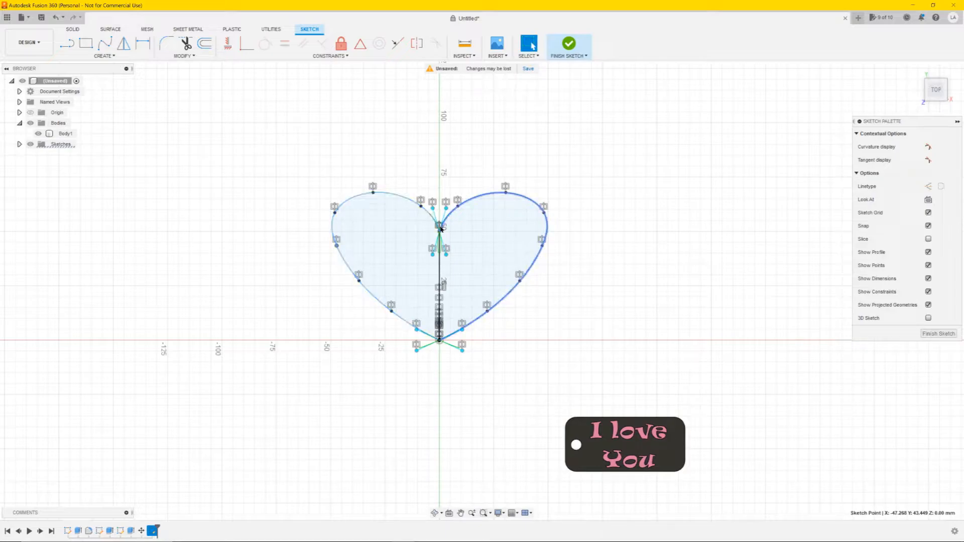
left_click_drag(440, 232, 439, 219)
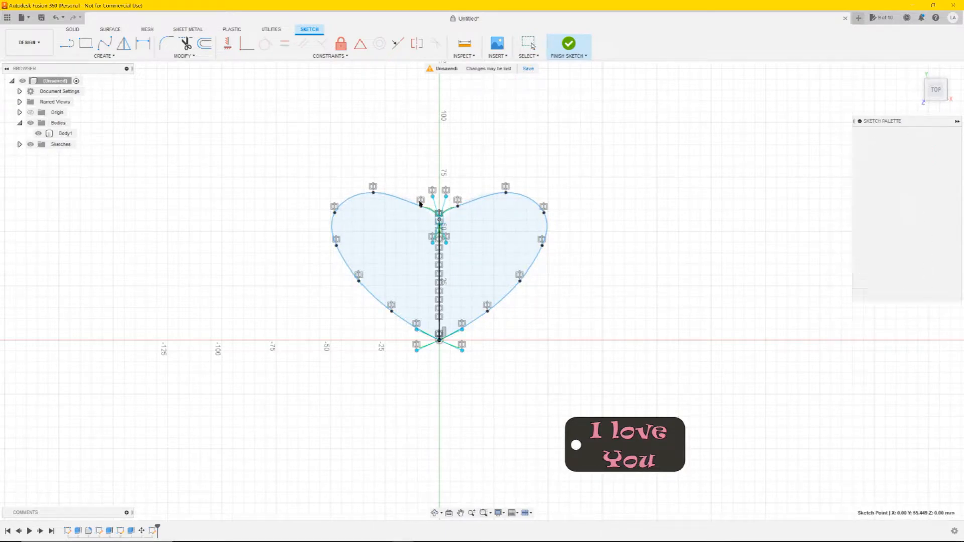
left_click_drag(421, 207, 421, 197)
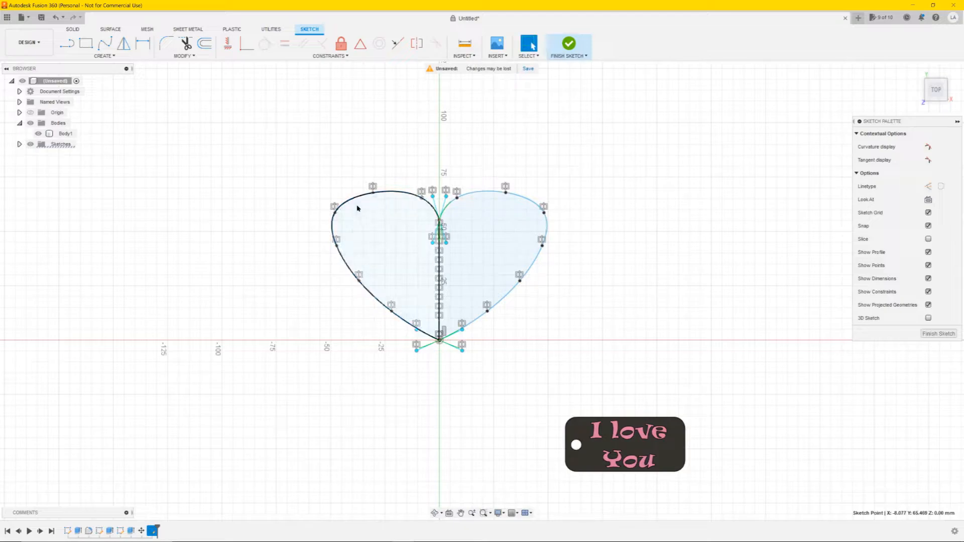
left_click_drag(337, 212, 340, 213)
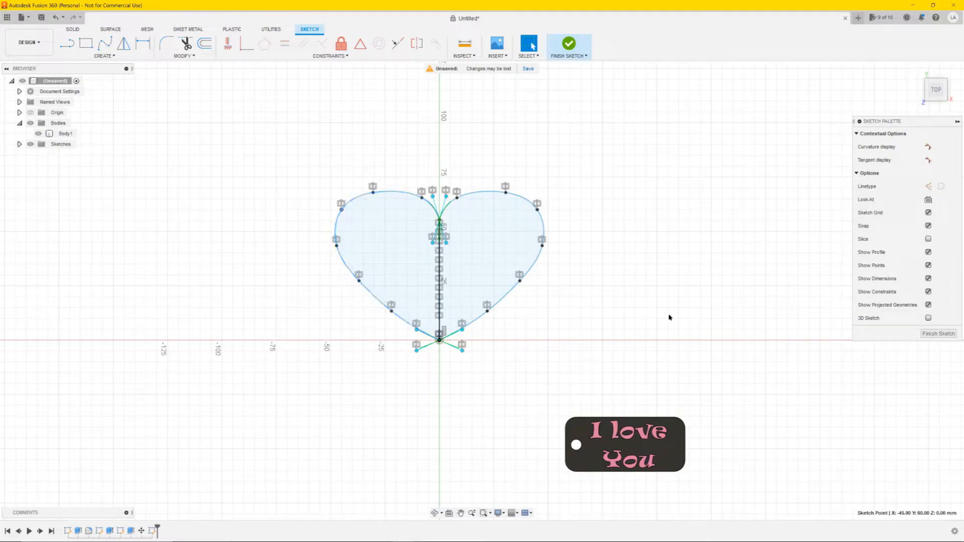
Finish the heart sketch and delete its vertical centre line so the two halves form one profile
left_click(937, 335)
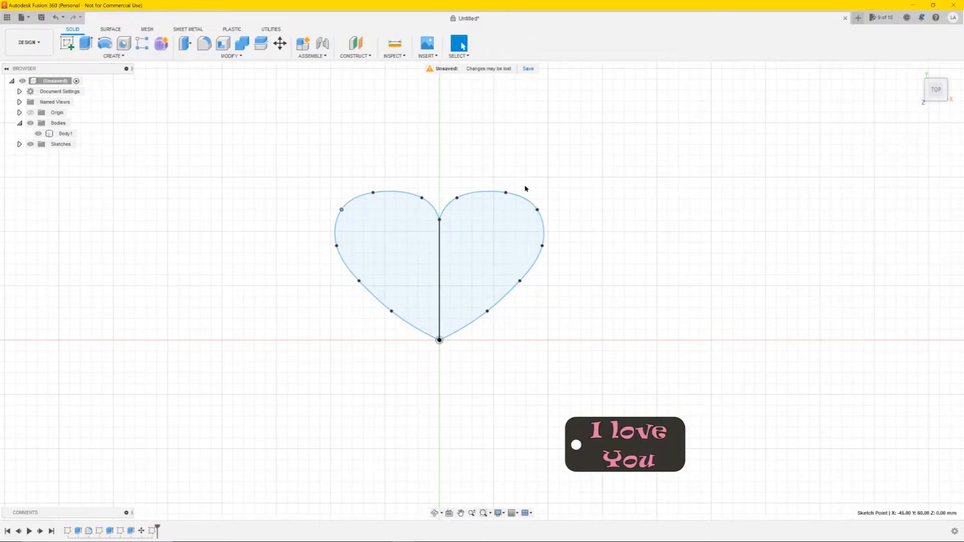
left_click(438, 241)
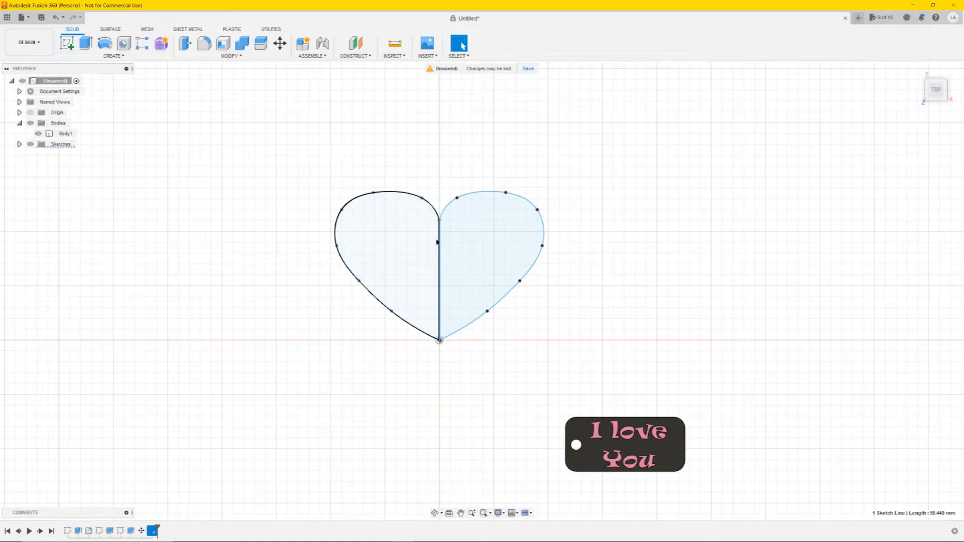
key("Delete")
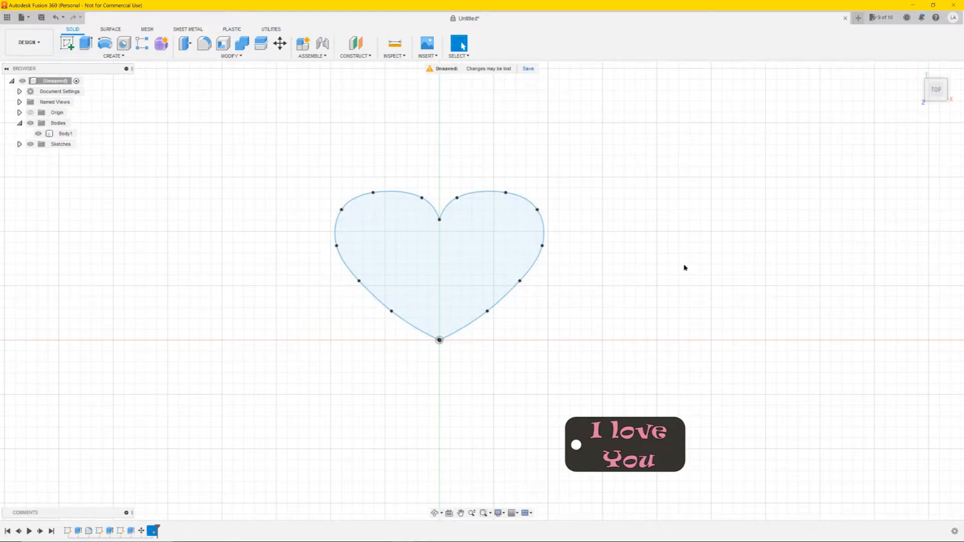
Extrude the heart profile 15 mm upward as a new body
mouse_move(661, 264)
middle_mouse_down("shift")
mouse_move(662, 235)
mouse_move(686, 256)
mouse_move(656, 270)
middle_mouse_up("shift")
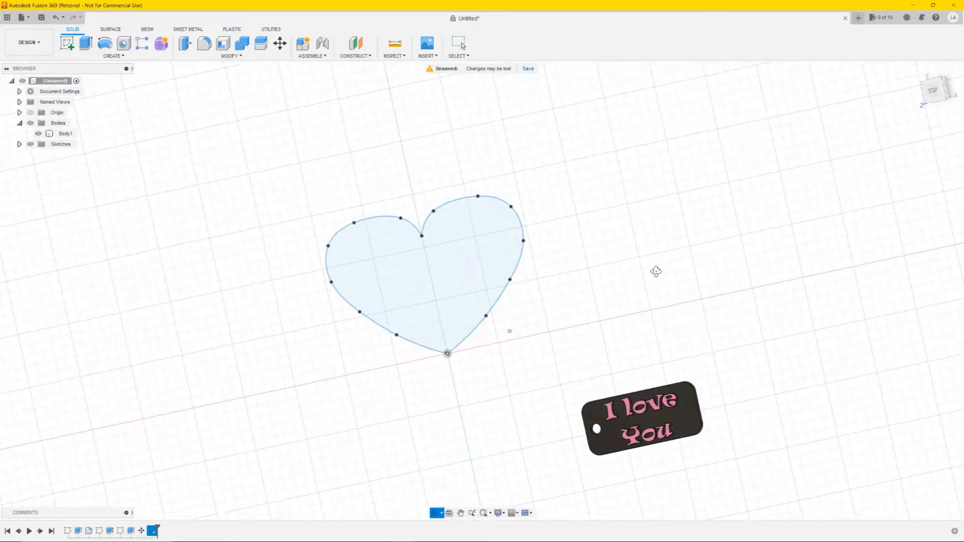
left_click(465, 266)
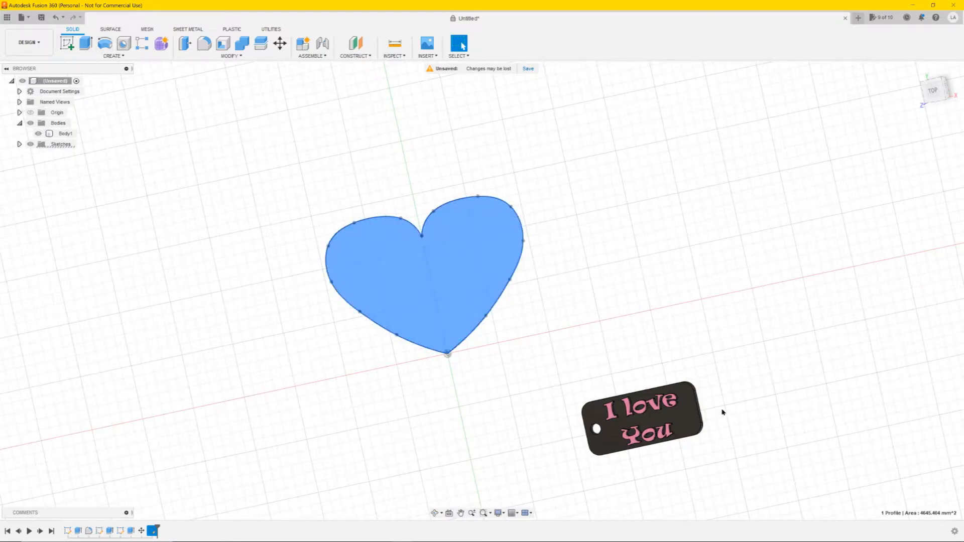
left_click(86, 45)
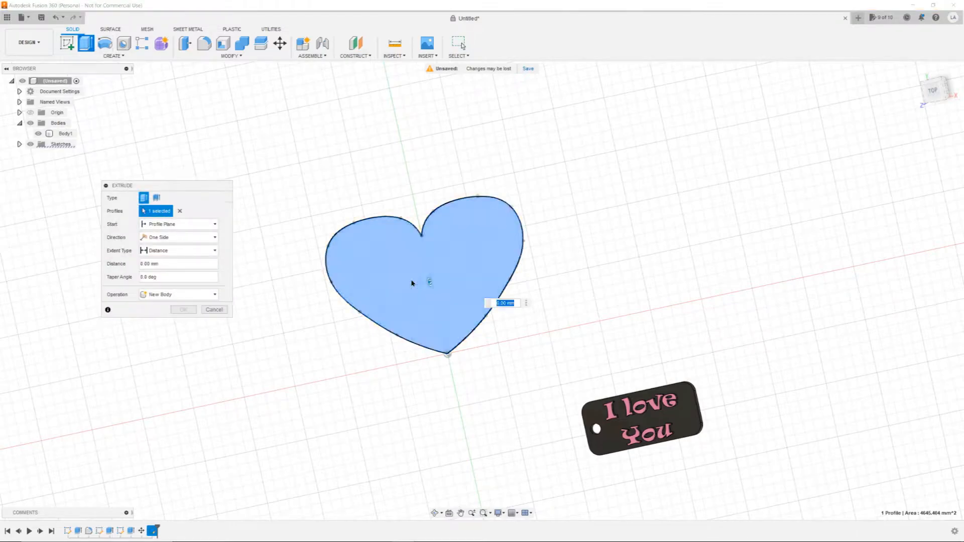
middle_click_drag(559, 248, 559, 240, "shift")
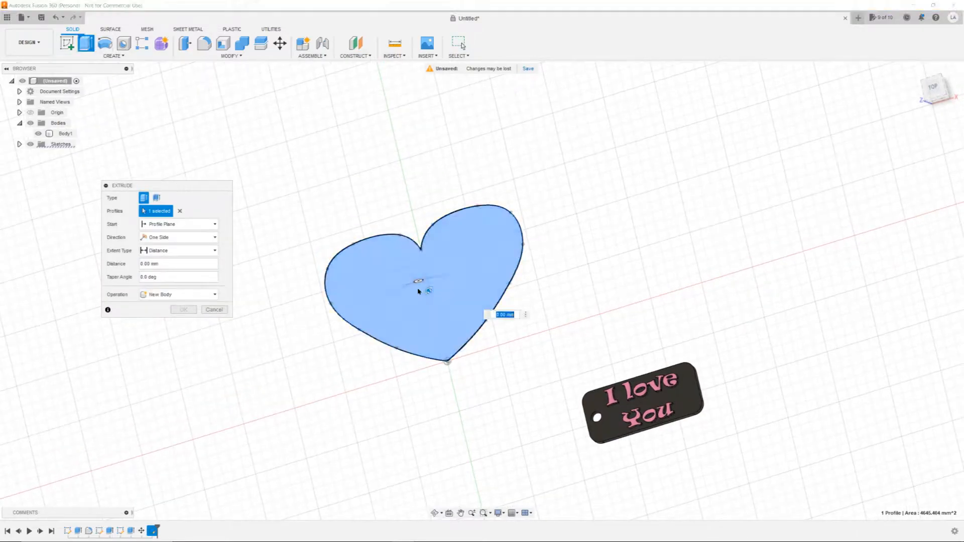
left_click_drag(430, 292, 387, 253)
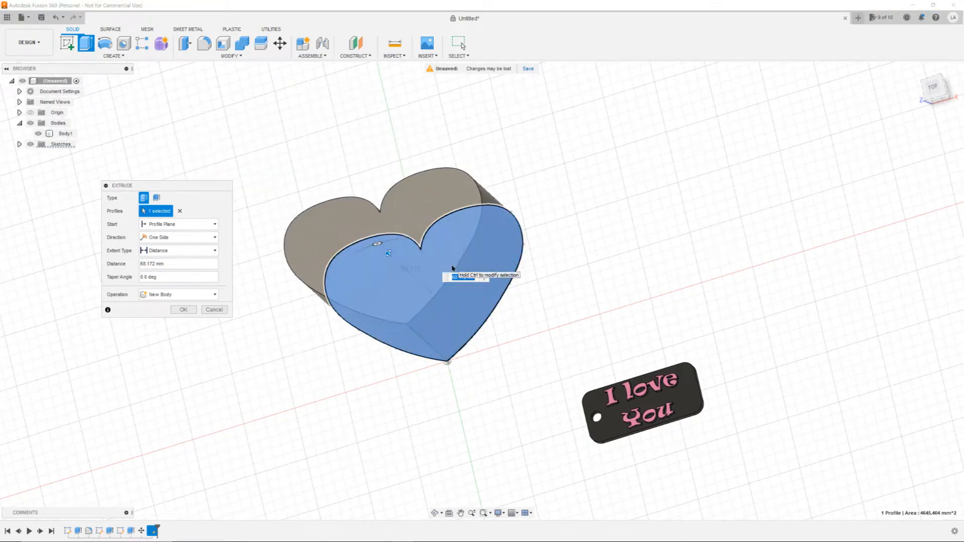
type("15")
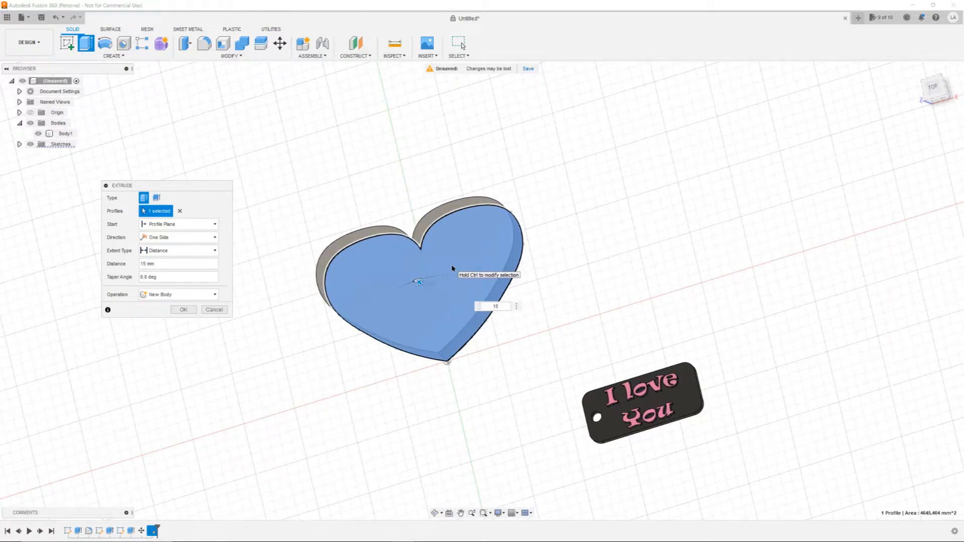
key("Return")
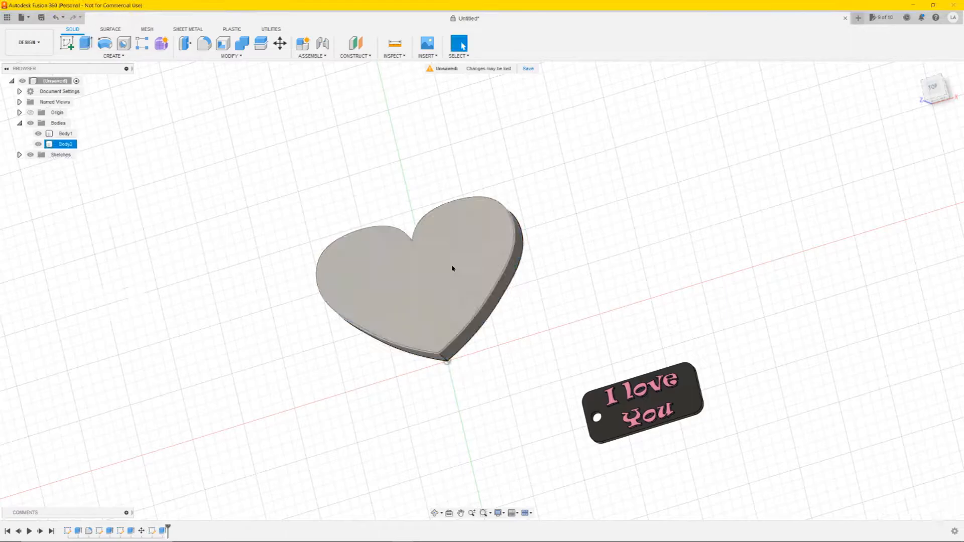
Fillet the two top outline edges of the heart body with an 11 mm radius
mouse_move(602, 235)
middle_mouse_down("shift")
mouse_move(630, 239)
mouse_move(652, 224)
mouse_move(628, 192)
mouse_move(577, 196)
mouse_move(583, 142)
mouse_move(602, 217)
mouse_move(588, 230)
middle_mouse_up("shift")
left_click(440, 245)
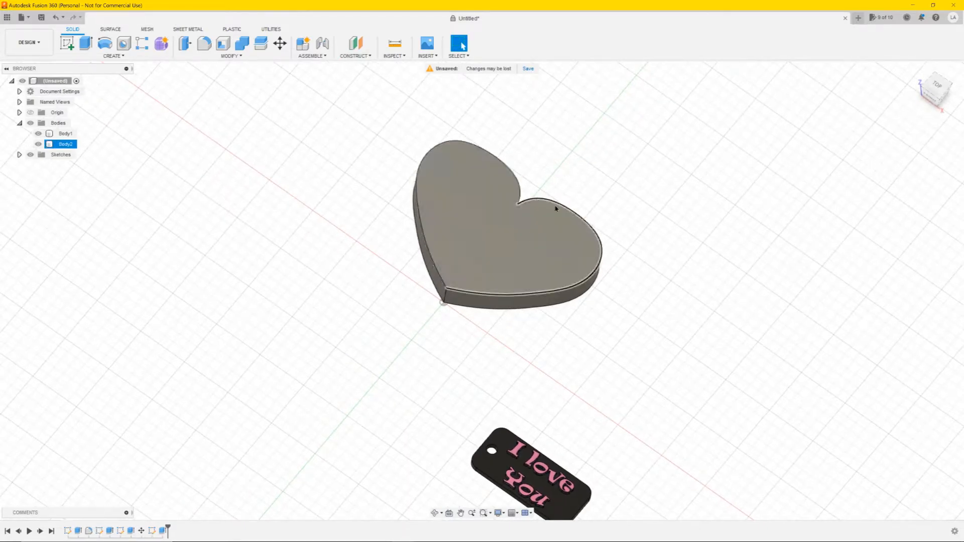
left_click(204, 45)
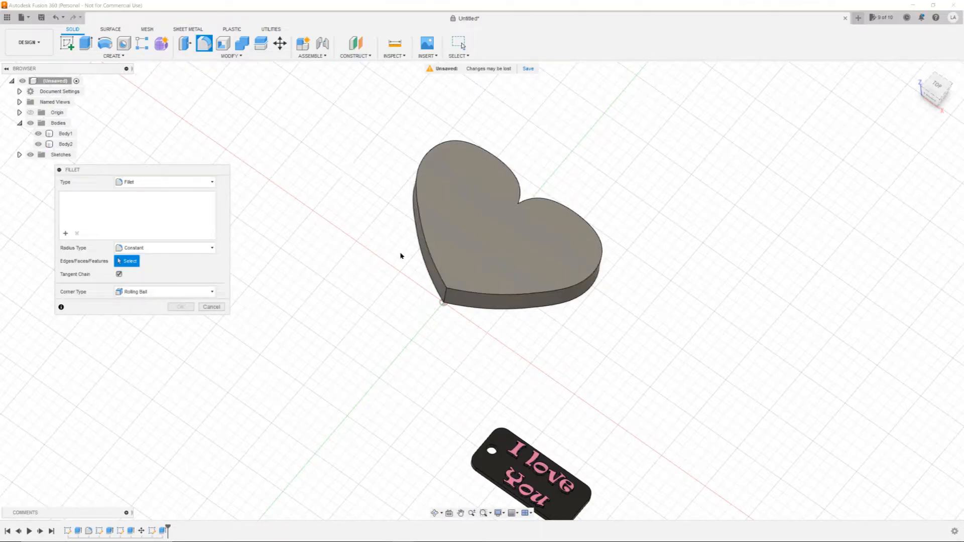
scroll(402, 253, "up", 3)
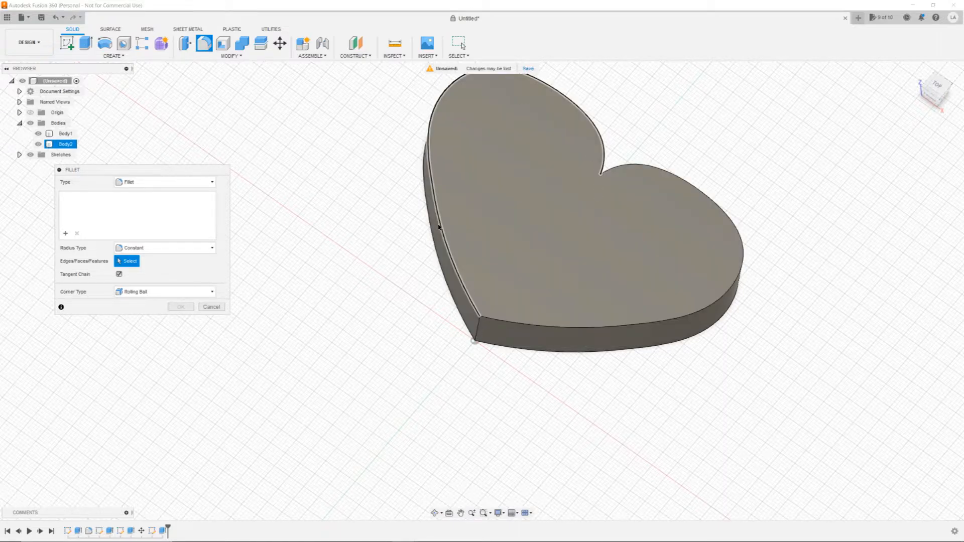
left_click(440, 225)
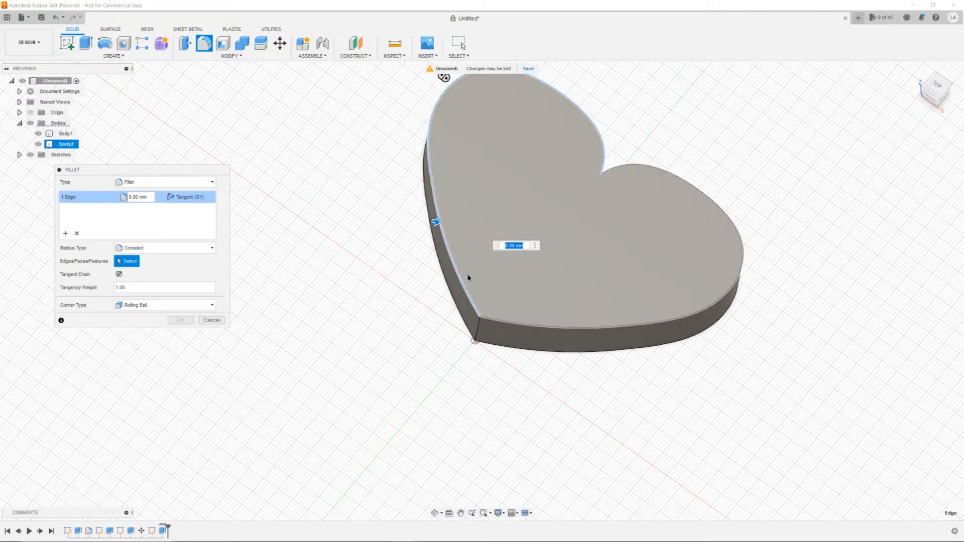
left_click(523, 325)
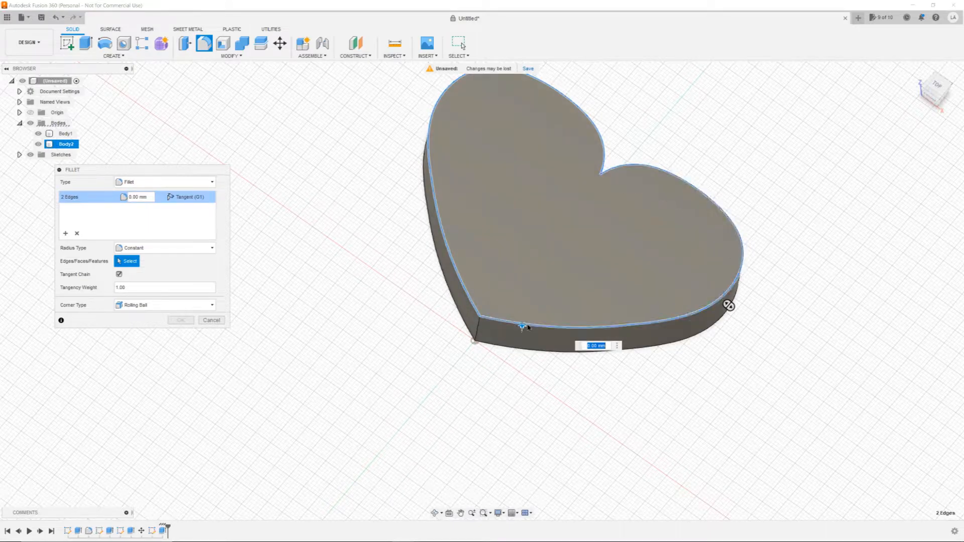
left_click_drag(522, 326, 522, 321)
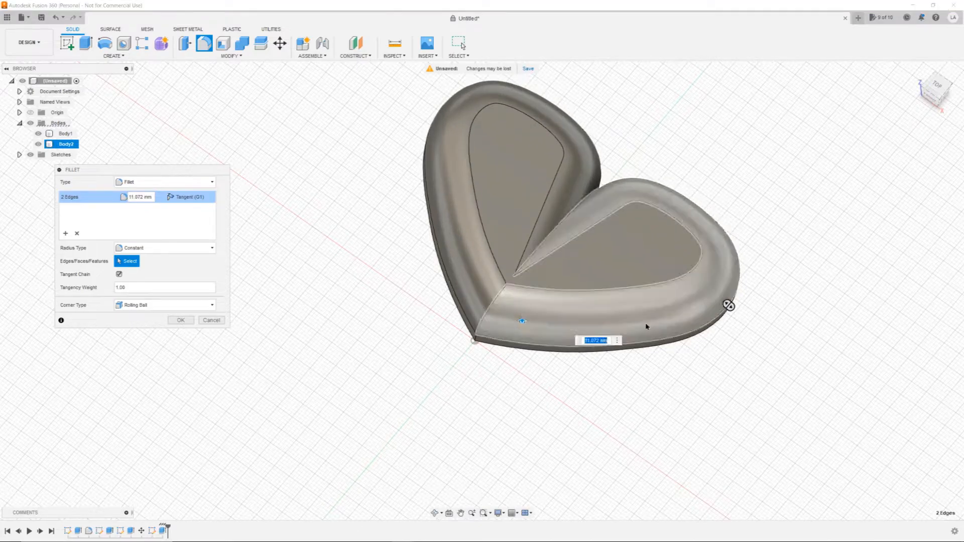
middle_click_drag(732, 327, 553, 263)
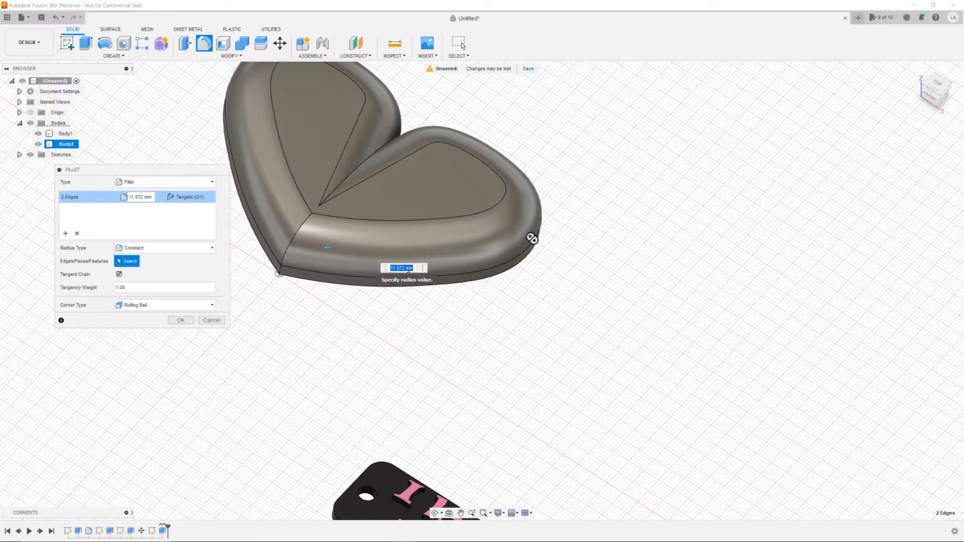
type("11")
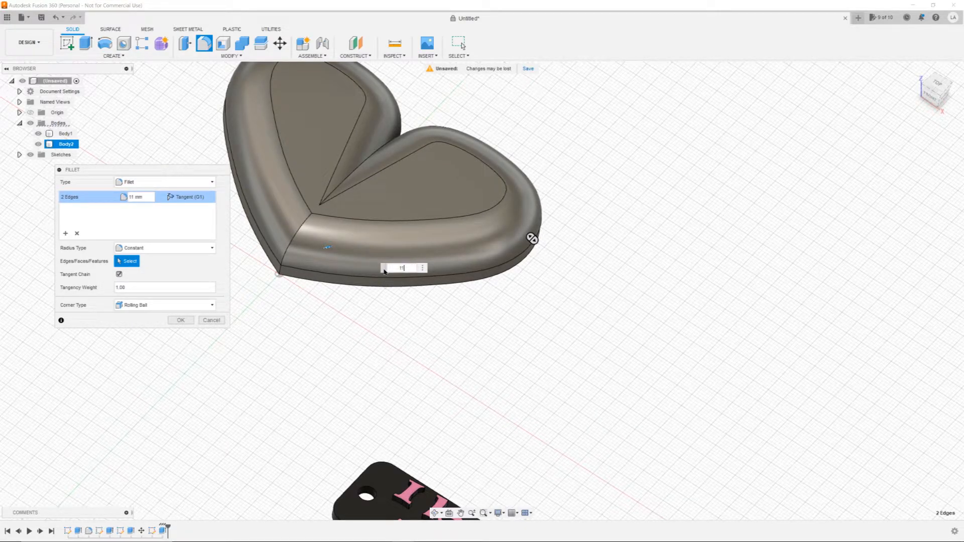
type("2")
left_click(180, 320)
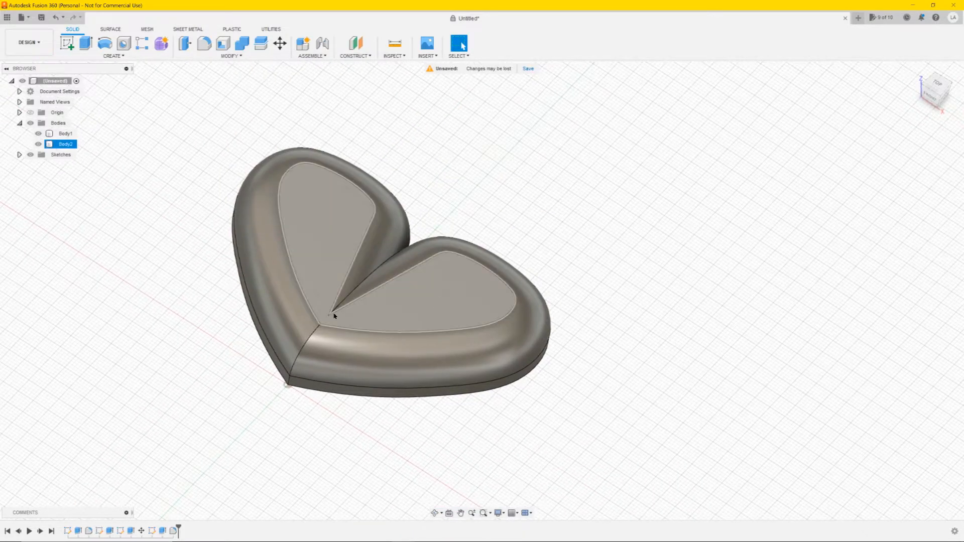
Hide the keyring tag body so that only the heart is shown
left_click(483, 212)
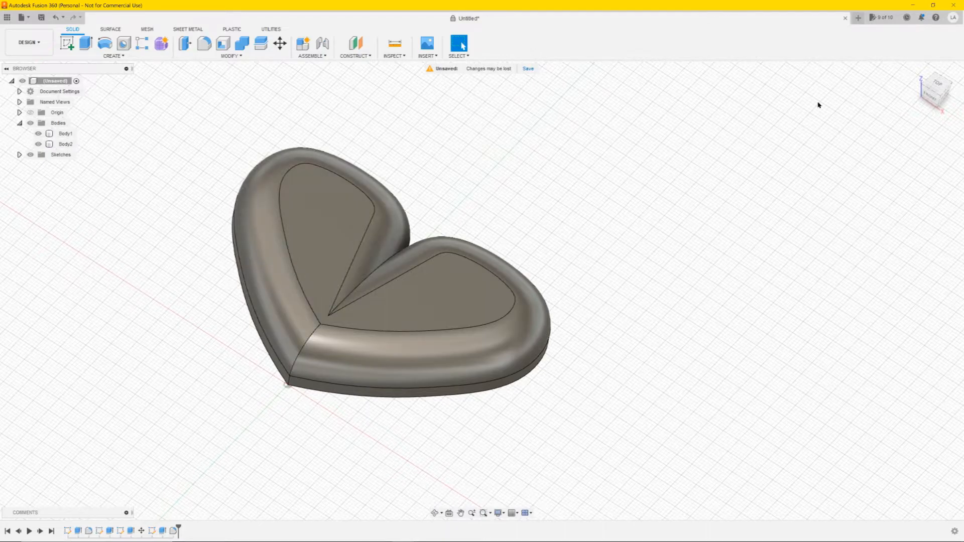
left_click(929, 100)
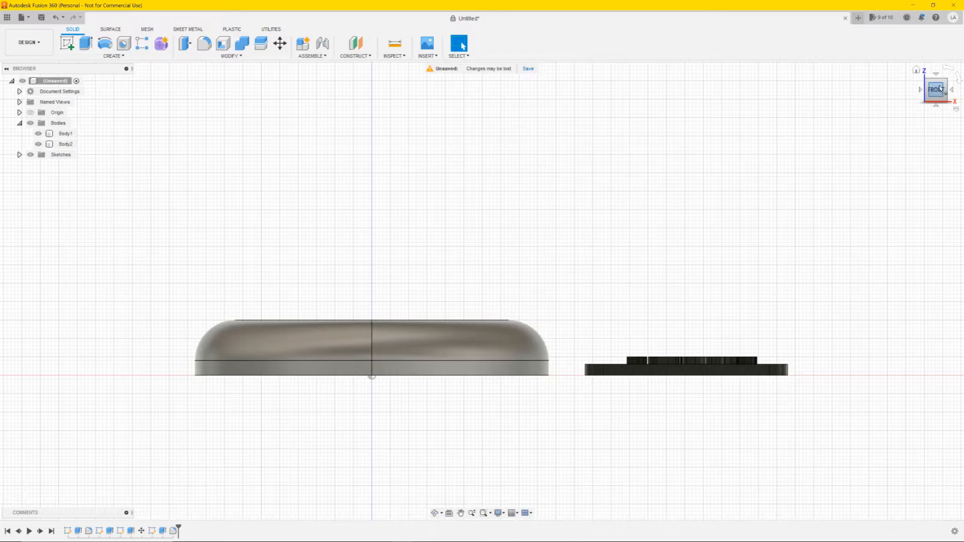
middle_click_drag(612, 265, 522, 266)
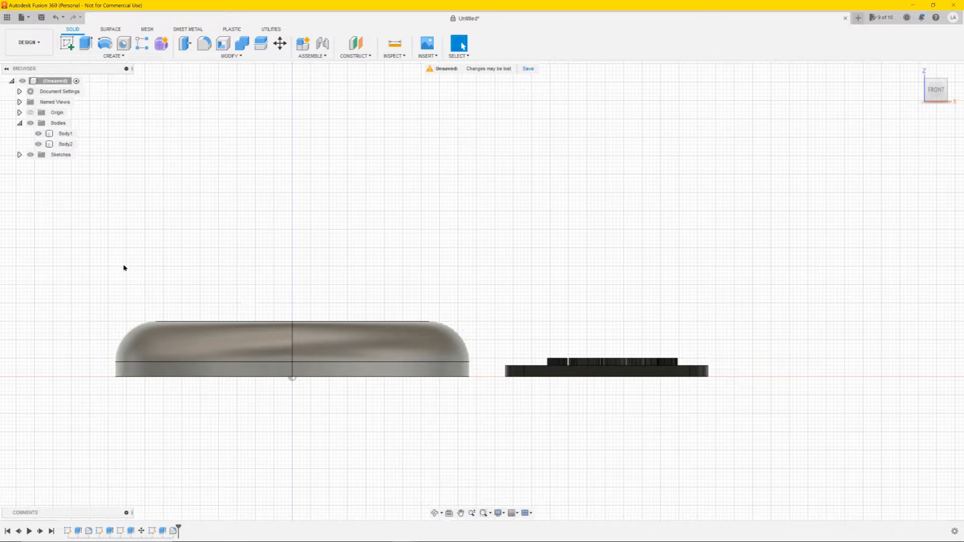
left_click(38, 133)
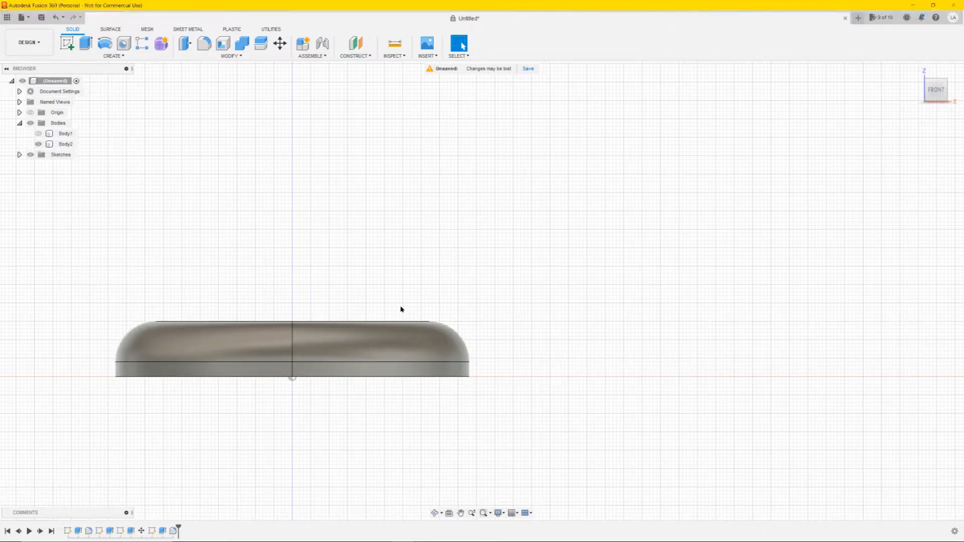
middle_click_drag(329, 282, 420, 260)
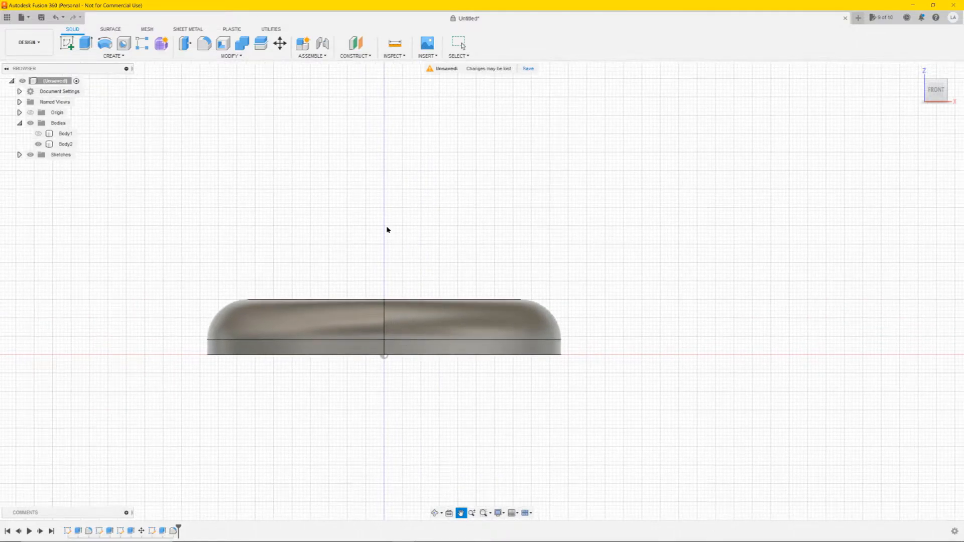
Sketch a horizontal line about 106 mm long on the front plane, crossing the heart just below its top and extending past both sides
left_click(68, 44)
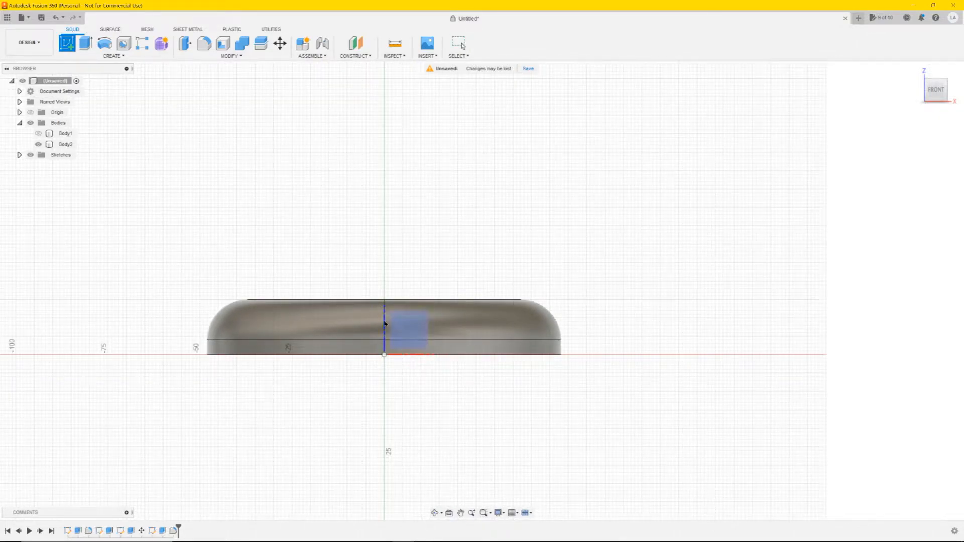
left_click(345, 327)
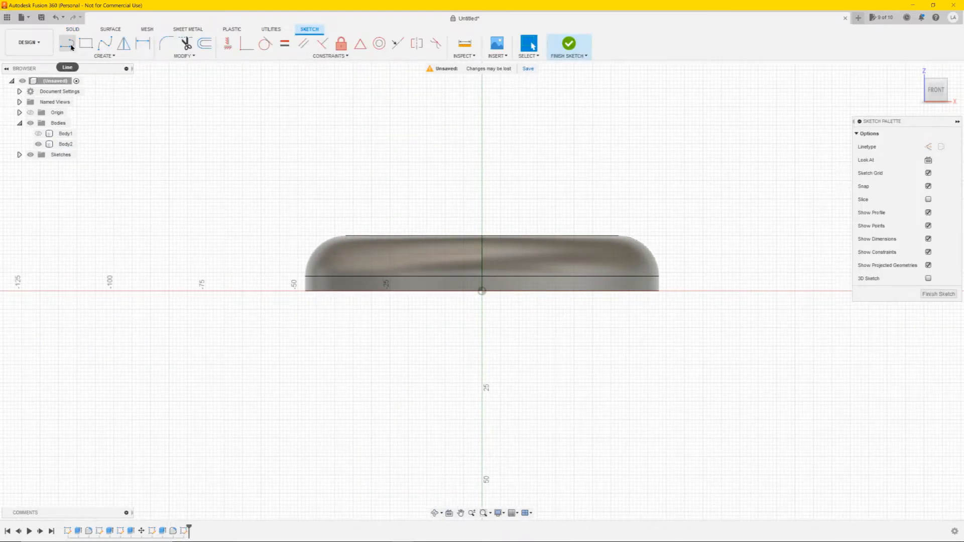
left_click(67, 44)
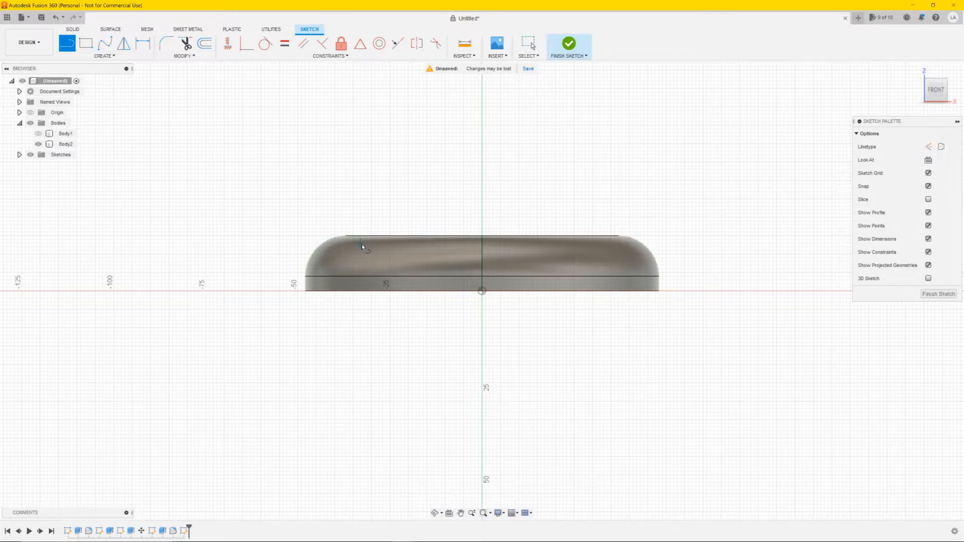
left_click(300, 248)
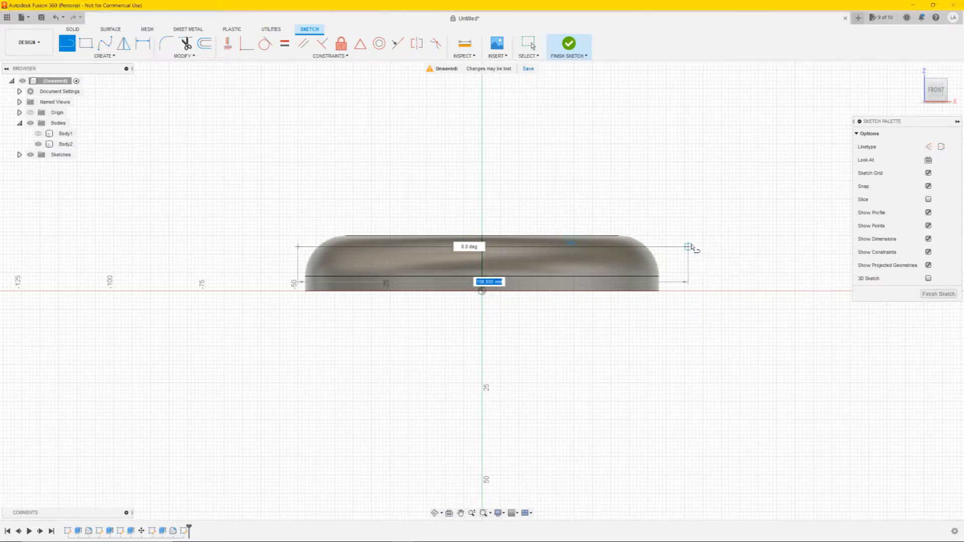
left_click(691, 247)
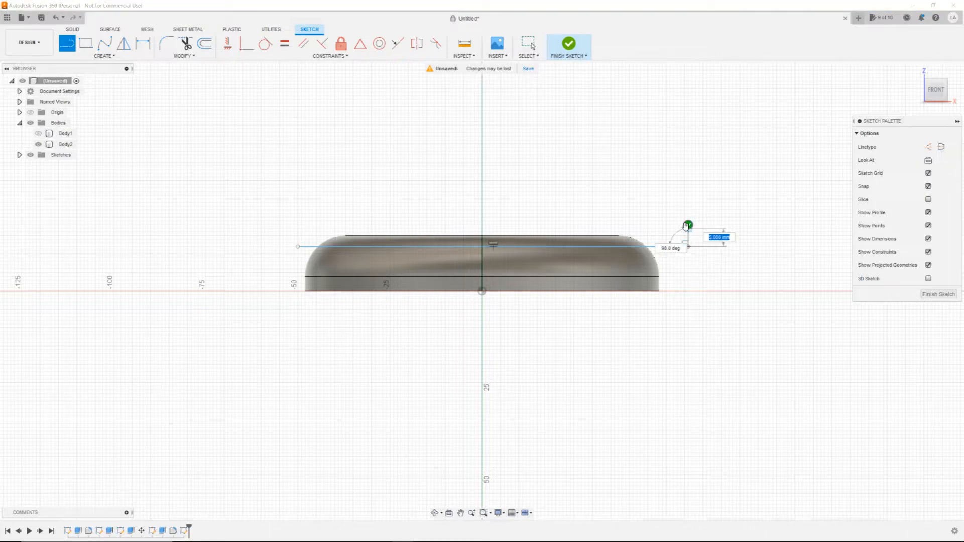
left_click(688, 225)
left_click(937, 294)
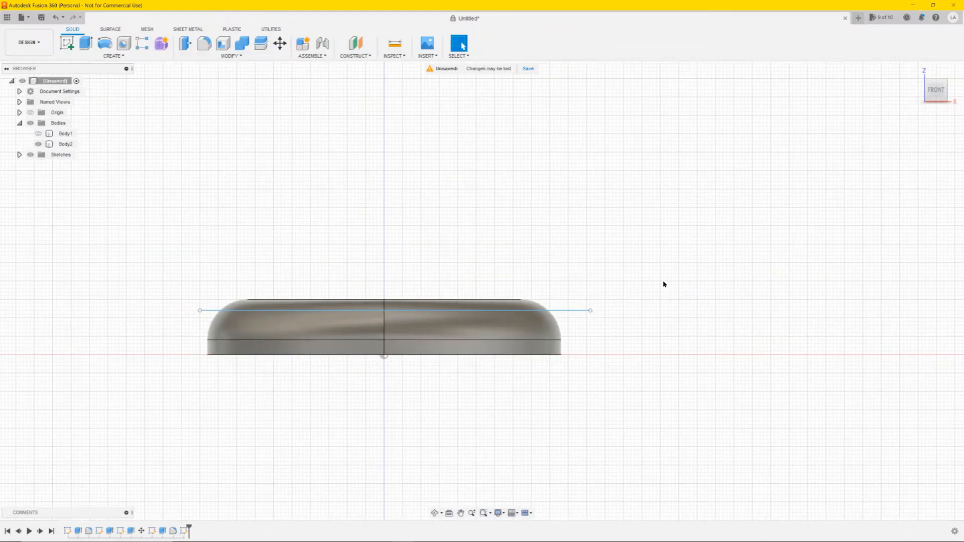
Split the heart body using the sketched horizontal line as the splitting tool
mouse_move(664, 284)
middle_mouse_down("shift")
mouse_move(669, 309)
mouse_move(664, 281)
middle_mouse_up("shift")
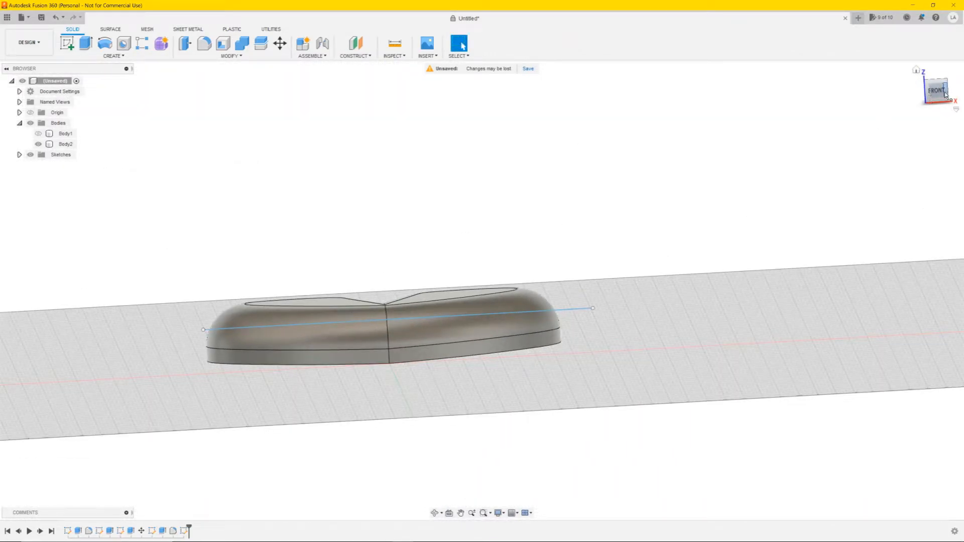
left_click(944, 95)
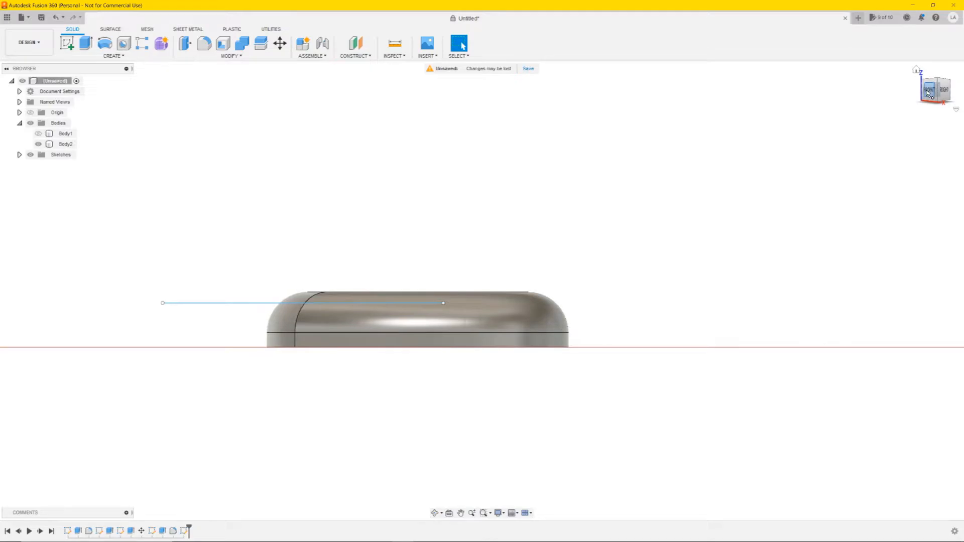
left_click(926, 95)
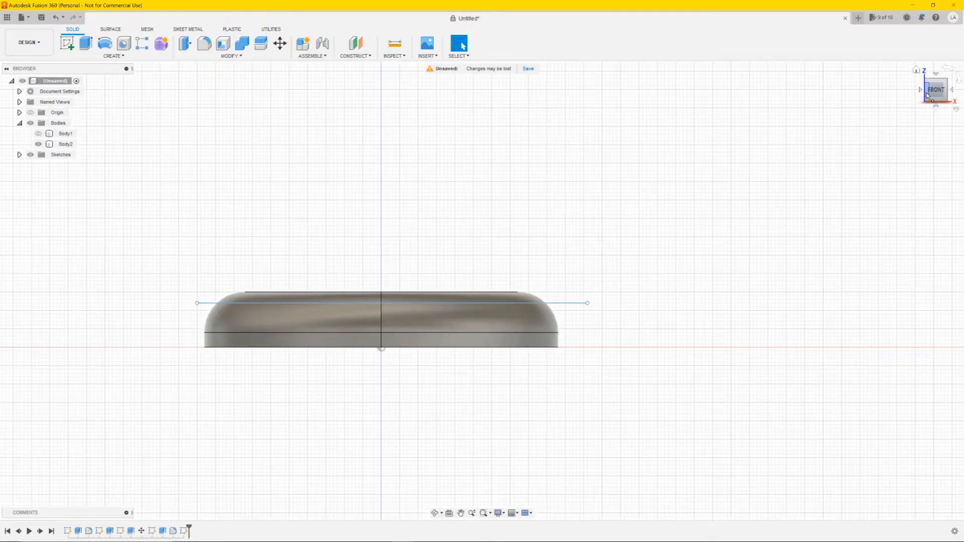
left_click(226, 56)
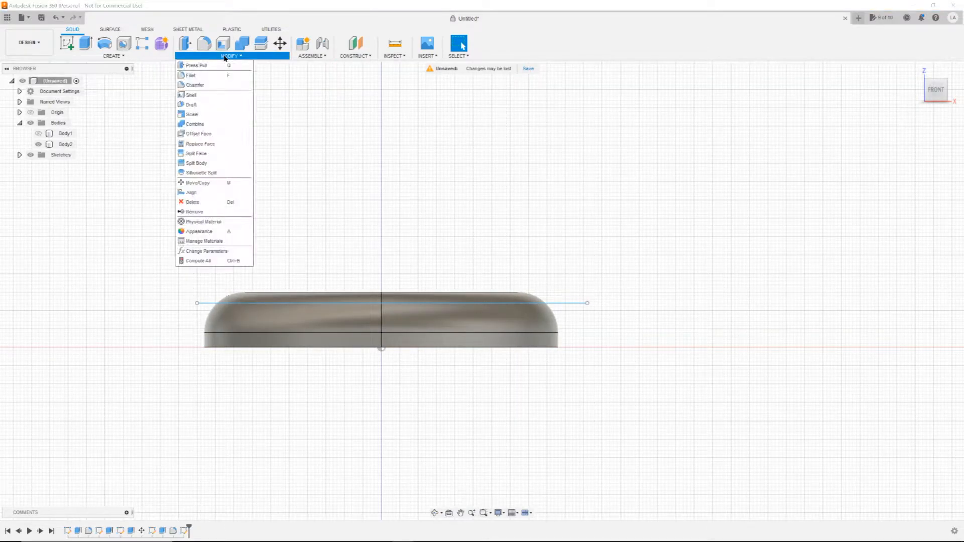
left_click(197, 163)
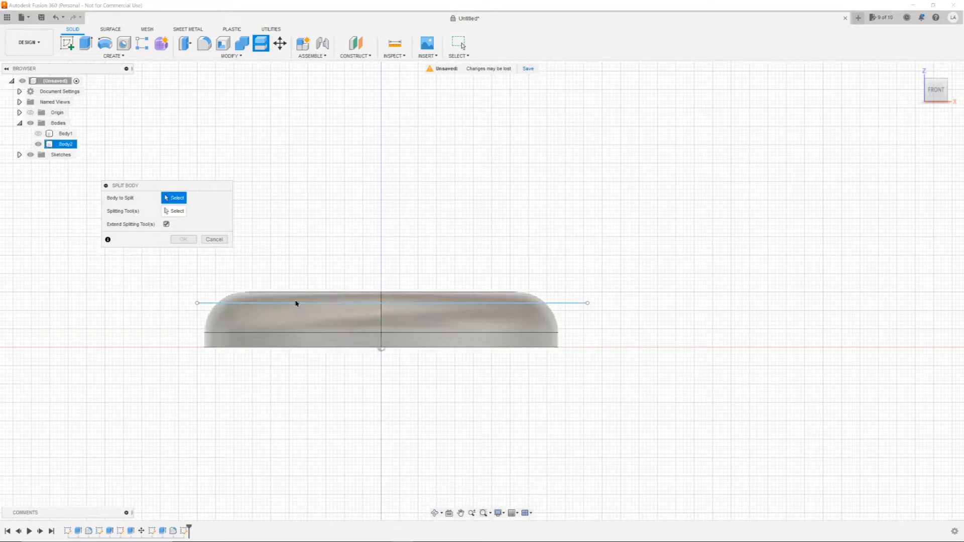
left_click(299, 321)
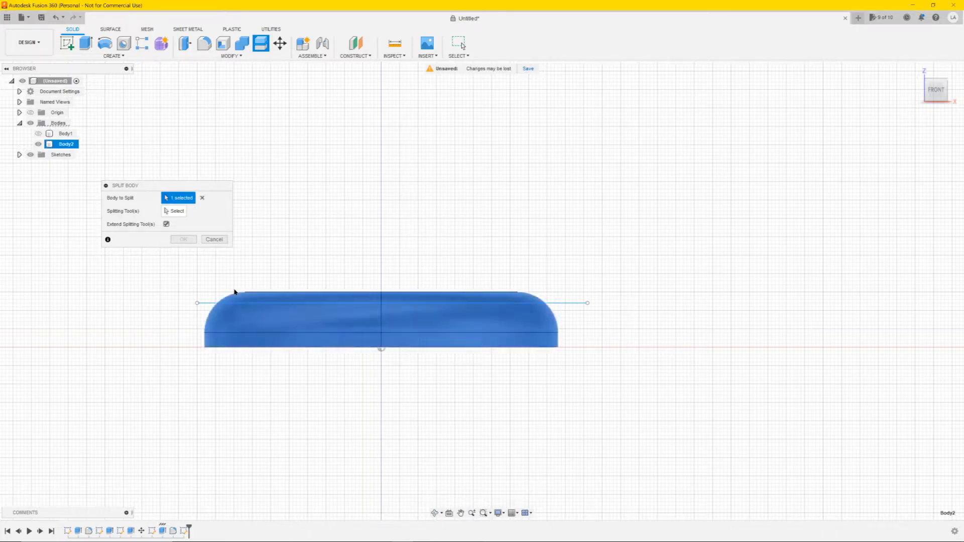
left_click(174, 211)
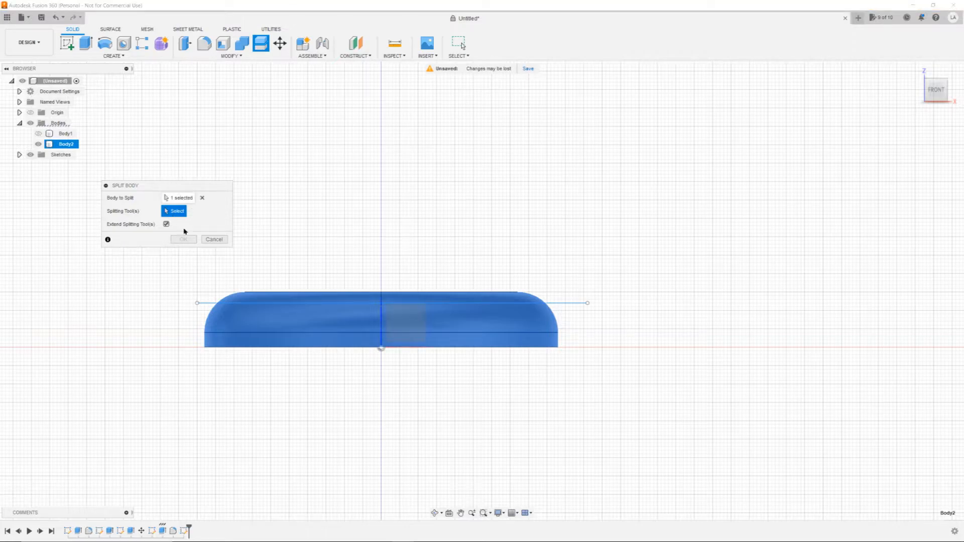
left_click(205, 304)
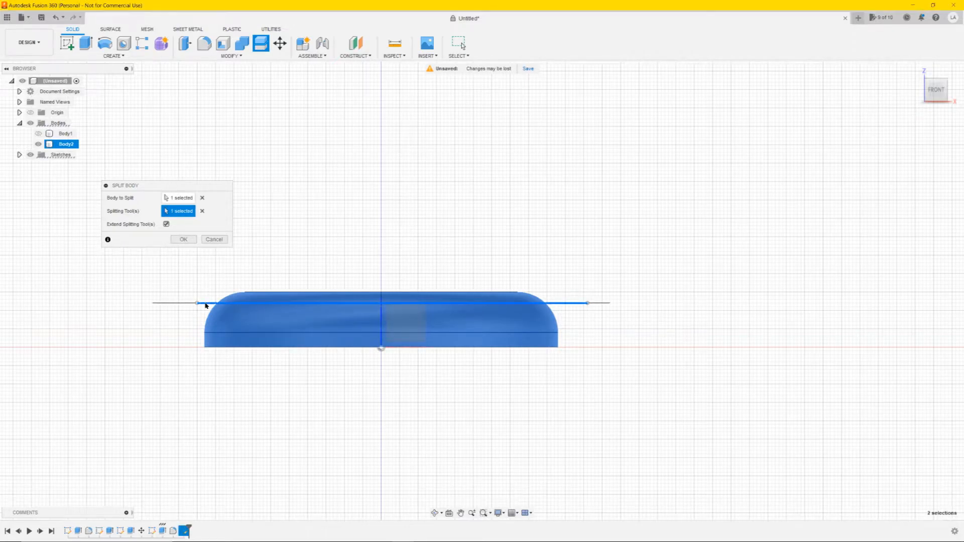
left_click(183, 240)
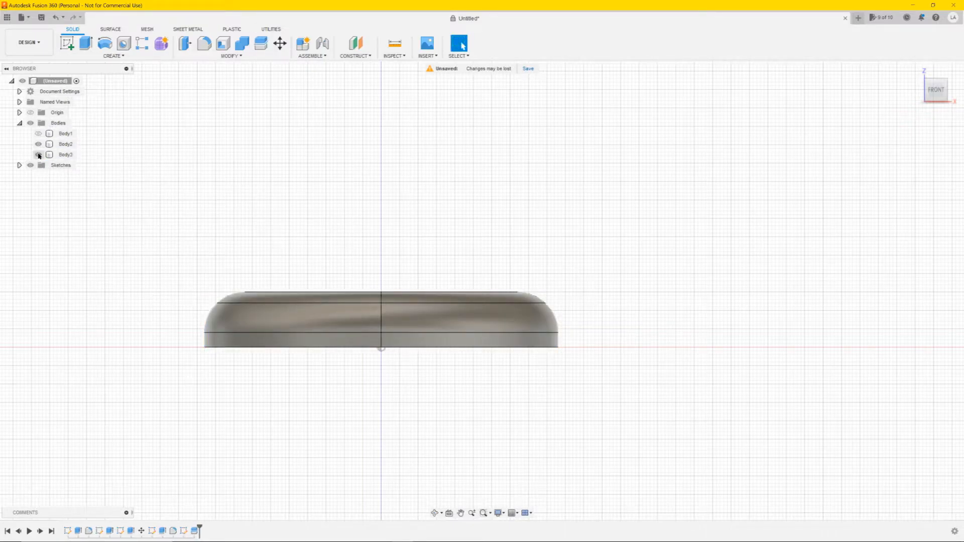
Toggle the visibility of the two split heart pieces to tell them apart, and leave the upper slice hidden
left_click(38, 154)
left_click(38, 154)
left_click(38, 144)
left_click(38, 144)
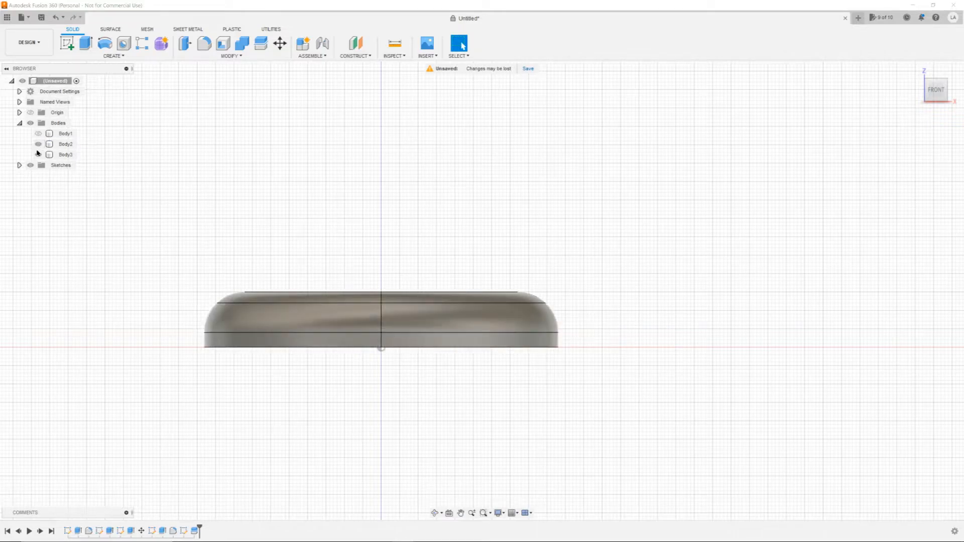
left_click(38, 154)
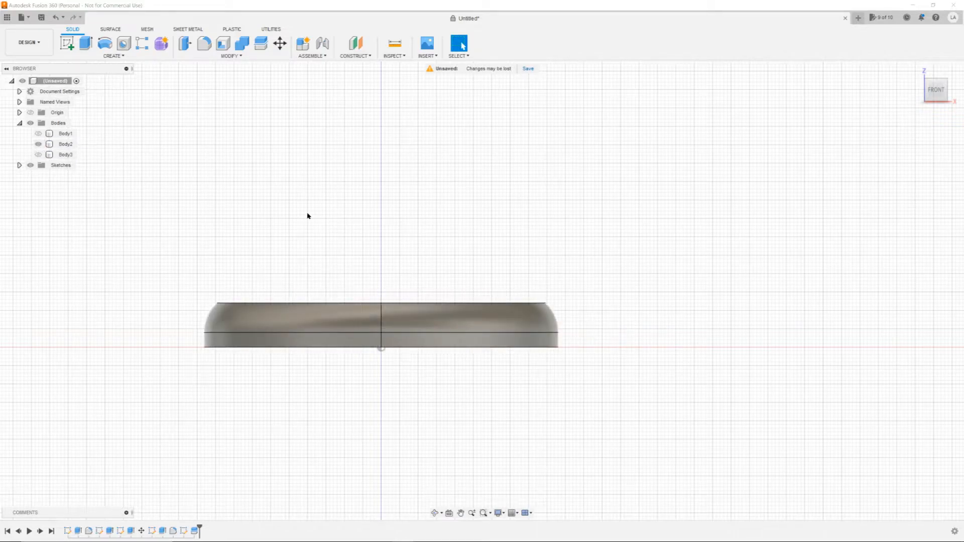
Delete the flat top face of the lower heart piece in surface modelling to open it up as a surface body
middle_click_drag(478, 244, 504, 289, "shift")
middle_click_drag(609, 239, 641, 223)
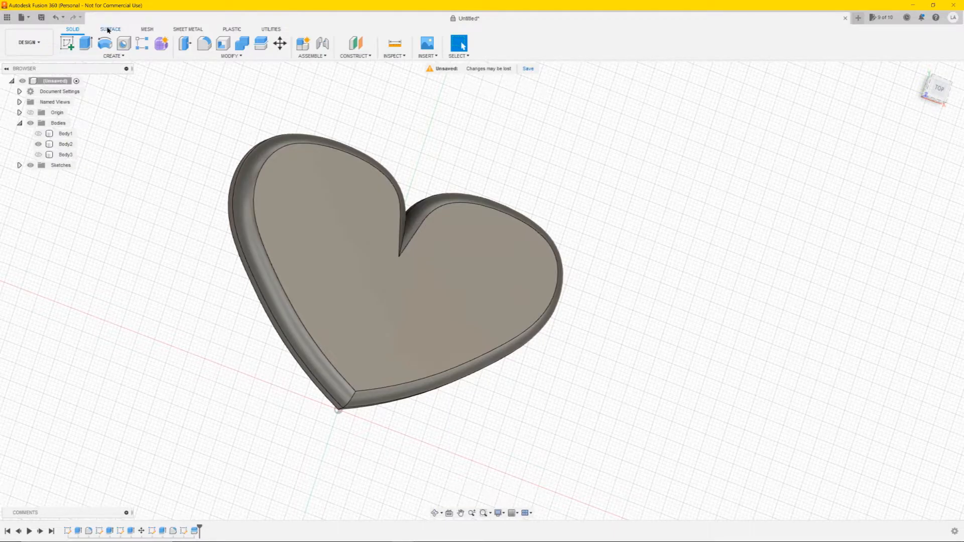
left_click(109, 29)
left_click(366, 225)
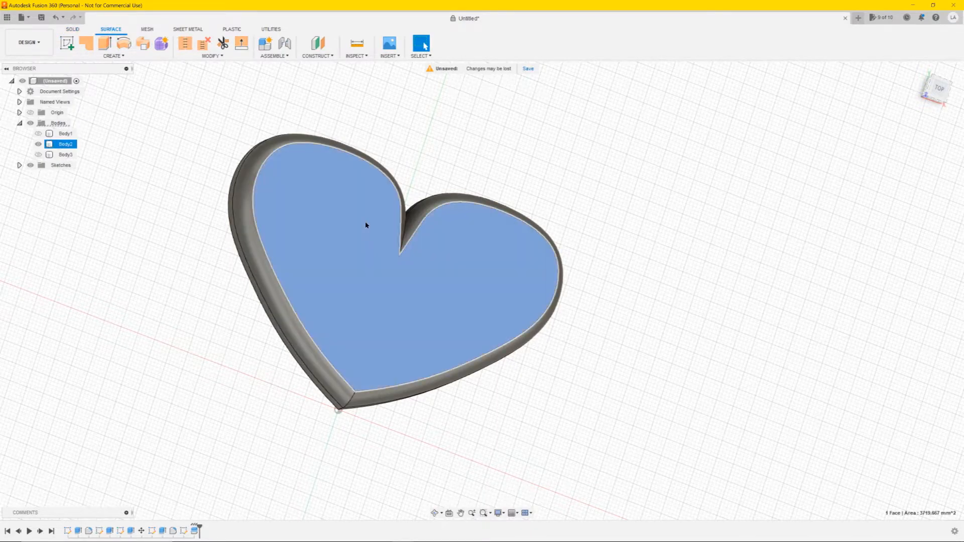
right_click(334, 242)
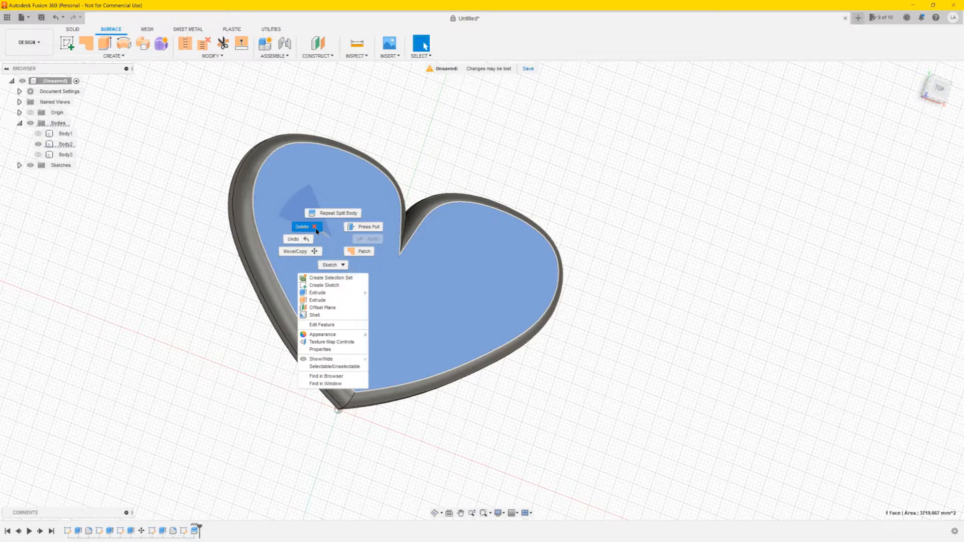
left_click(317, 231)
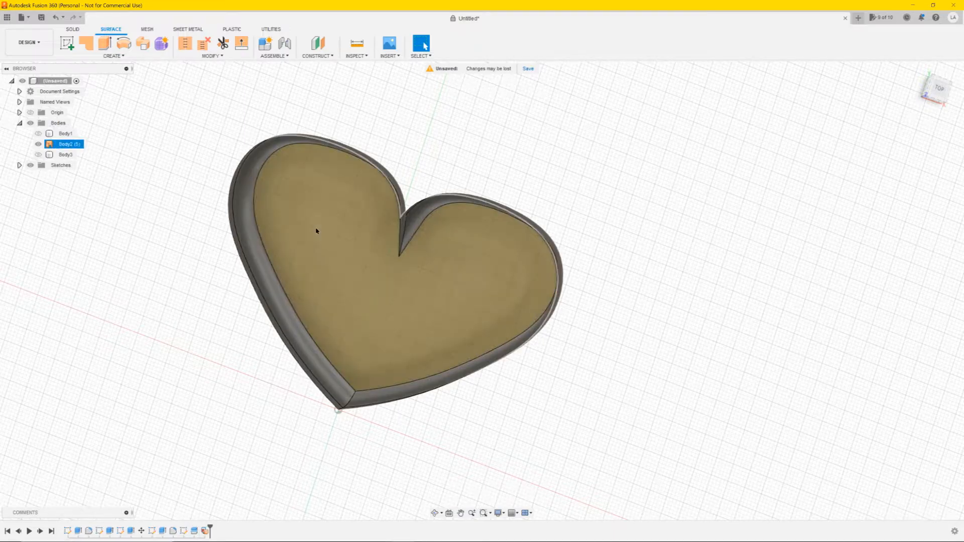
Start a Patch surface across the open top of the heart shell, using its upper rim as a grouped edge chain
middle_click_drag(227, 343, 171, 308, "shift")
left_click(296, 269)
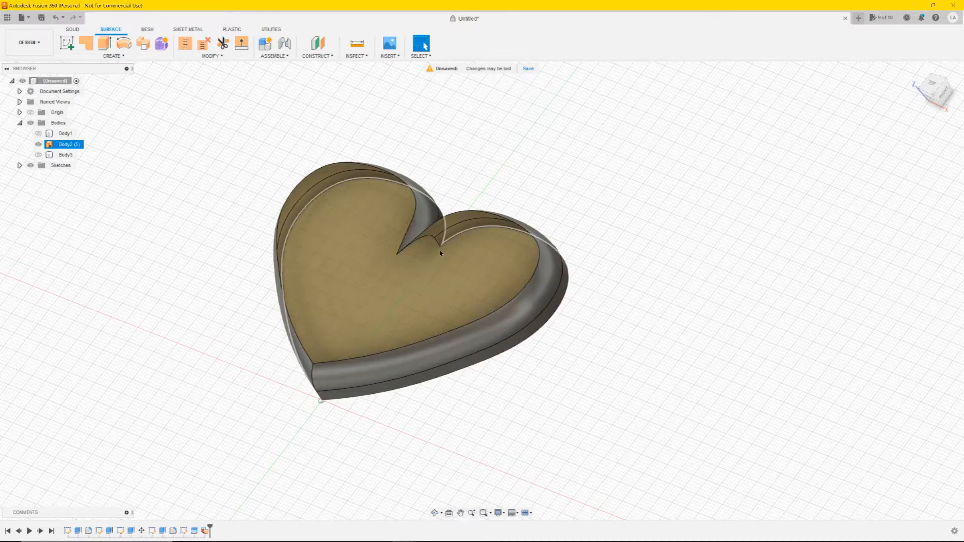
left_click(282, 166)
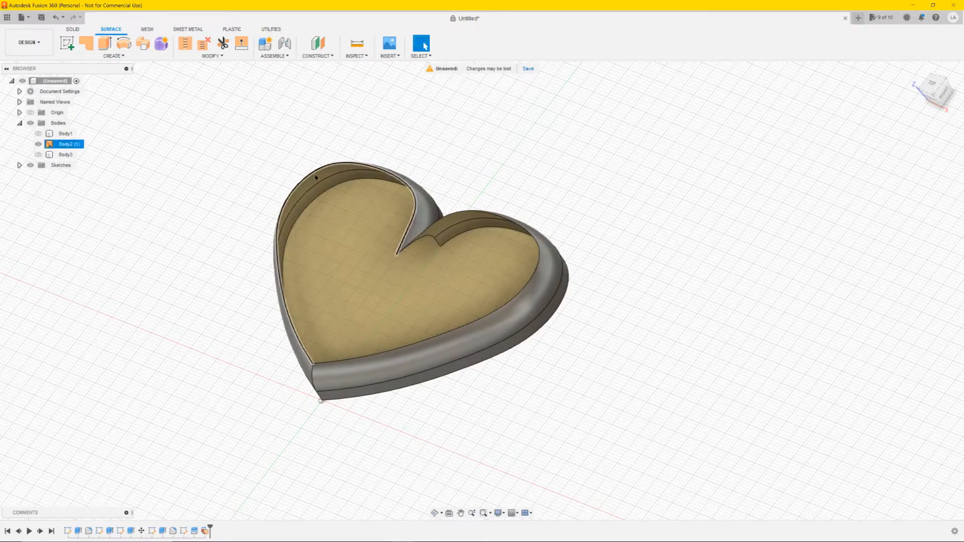
left_click(86, 45)
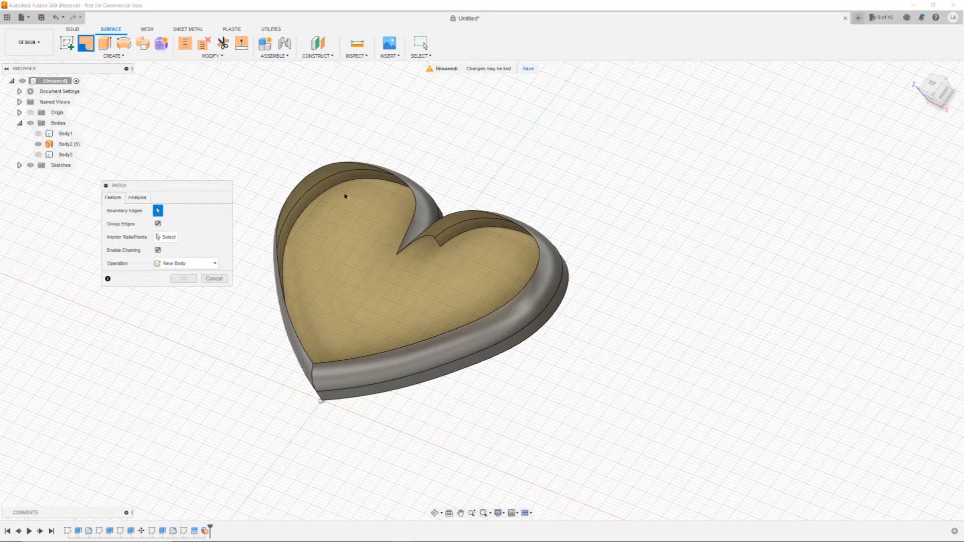
middle_click_drag(484, 170, 480, 173, "shift")
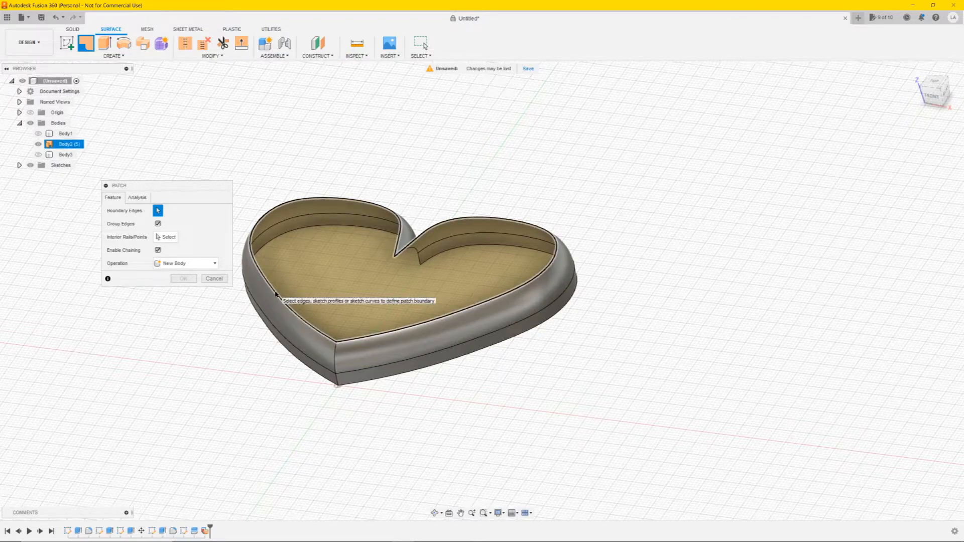
left_click(273, 211)
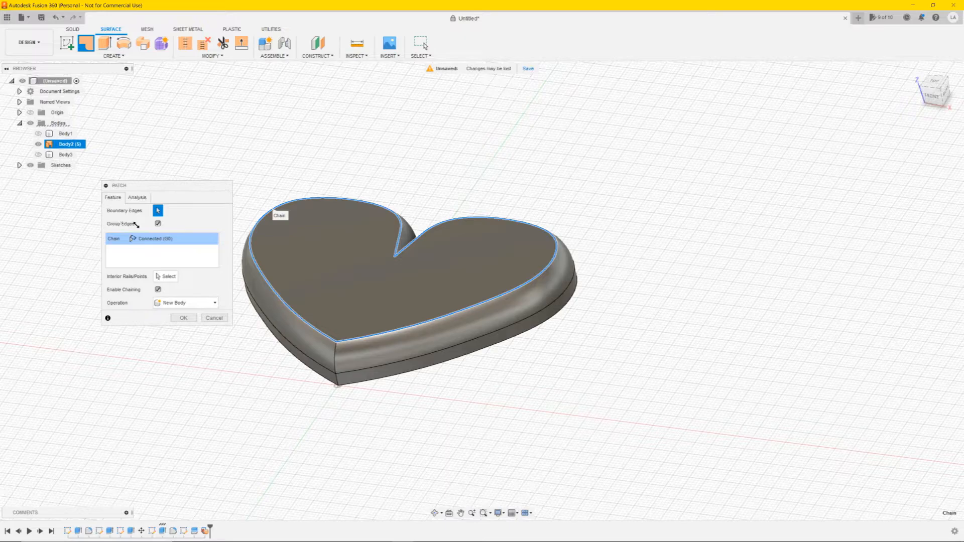
left_click(157, 224)
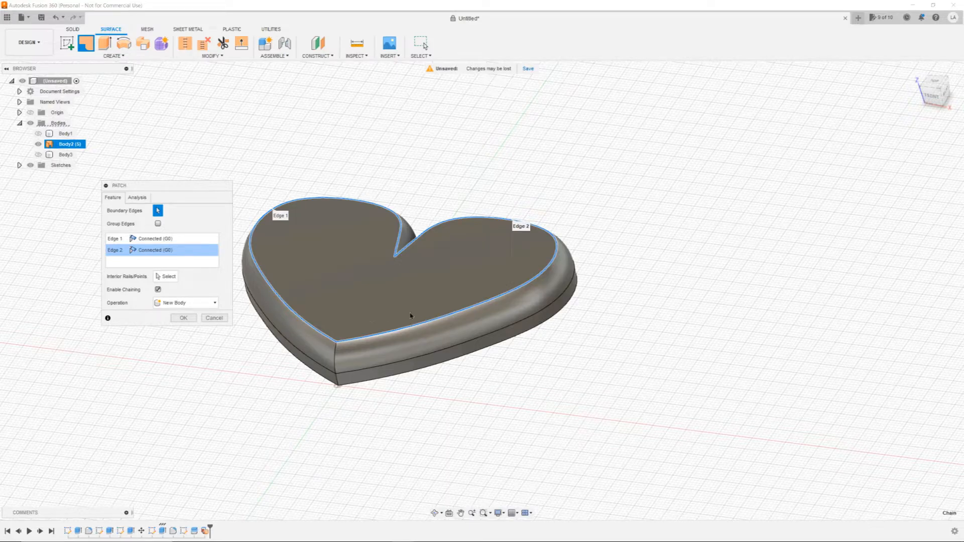
left_click(157, 224)
Set the patch's edge continuity to Curvature (G2) with weight 0.50 and create the domed surface as a new body
left_click(163, 239)
left_click(153, 261)
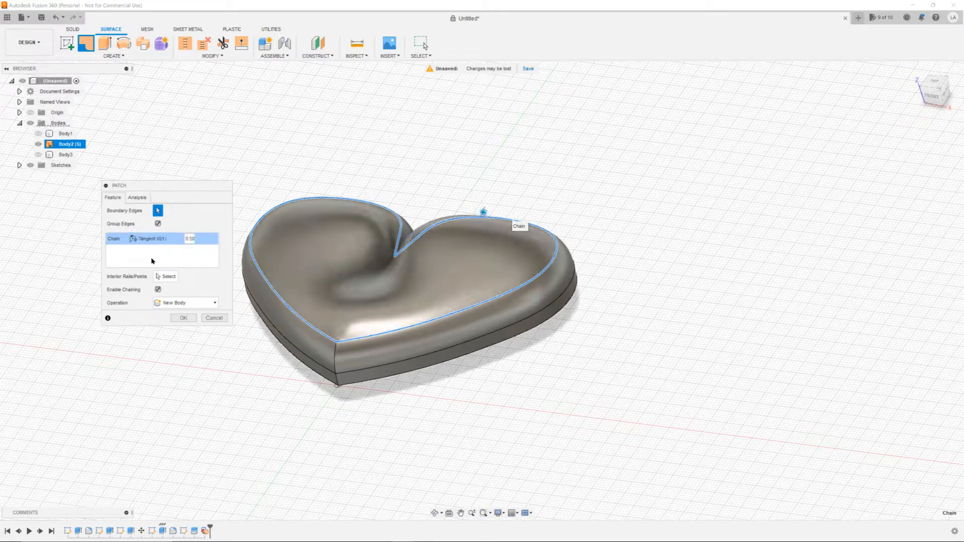
left_click(163, 239)
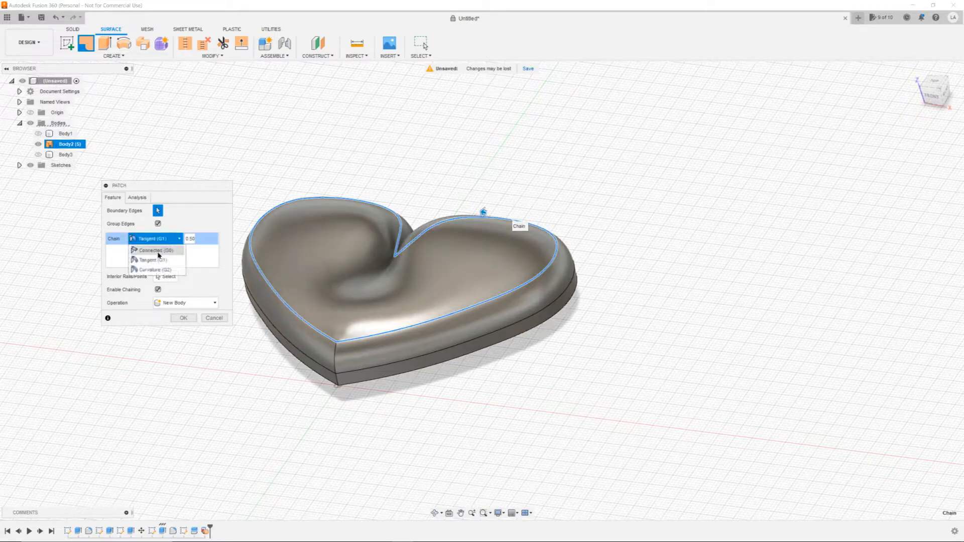
left_click(159, 269)
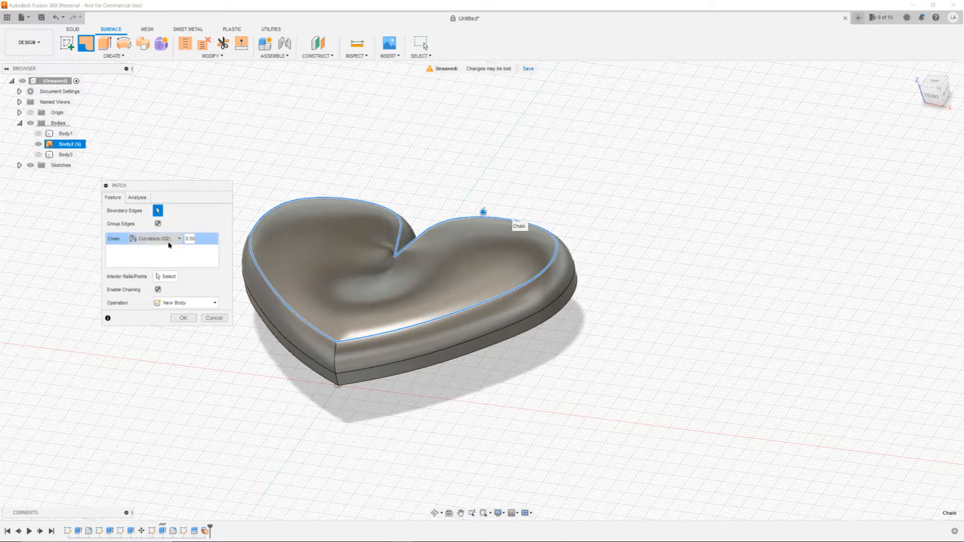
mouse_move(582, 296)
middle_mouse_down("shift")
mouse_move(631, 286)
mouse_move(631, 273)
mouse_move(557, 280)
mouse_move(577, 289)
middle_mouse_up("shift")
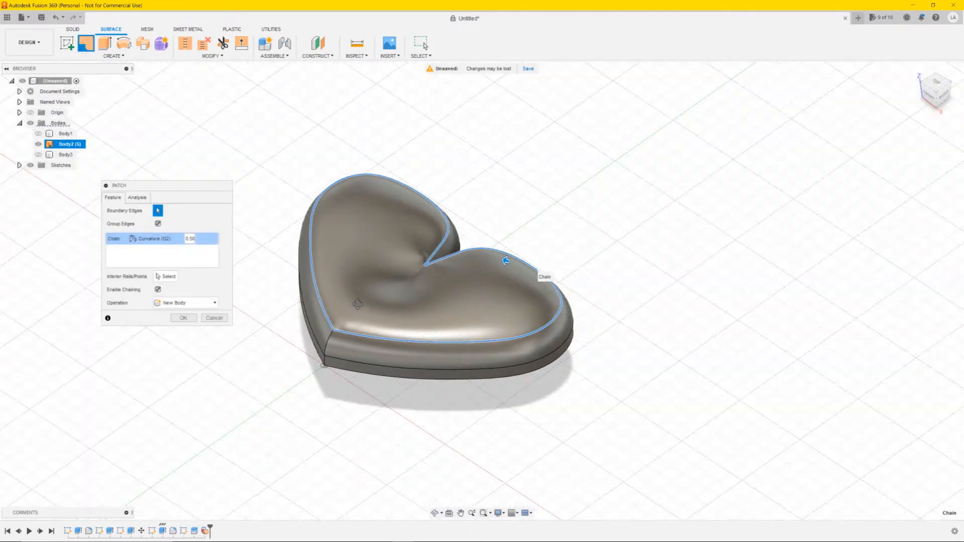
left_click(180, 318)
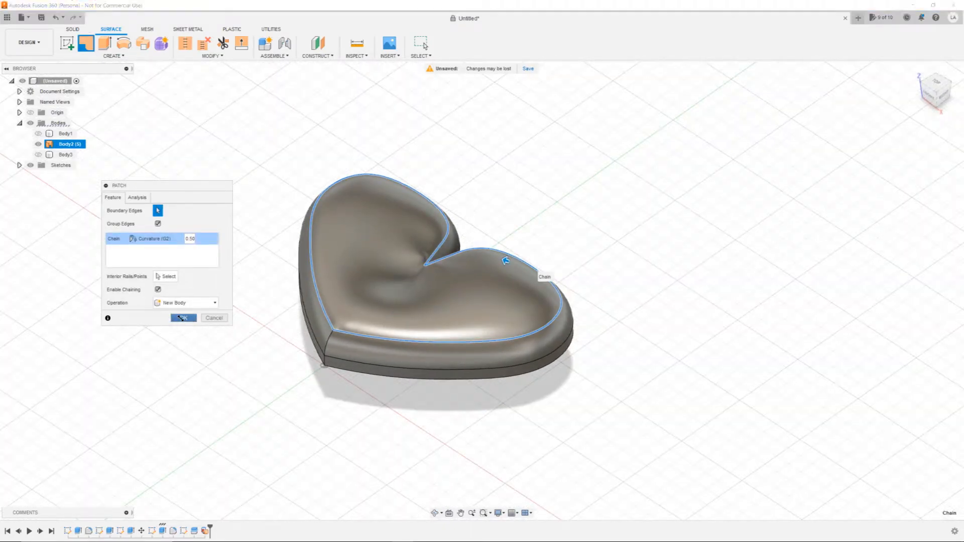
Stitch the heart shell and the domed patch into a new body with 0.10 mm tolerance and check it by toggling its visibility
middle_click_drag(588, 262, 517, 253, "shift")
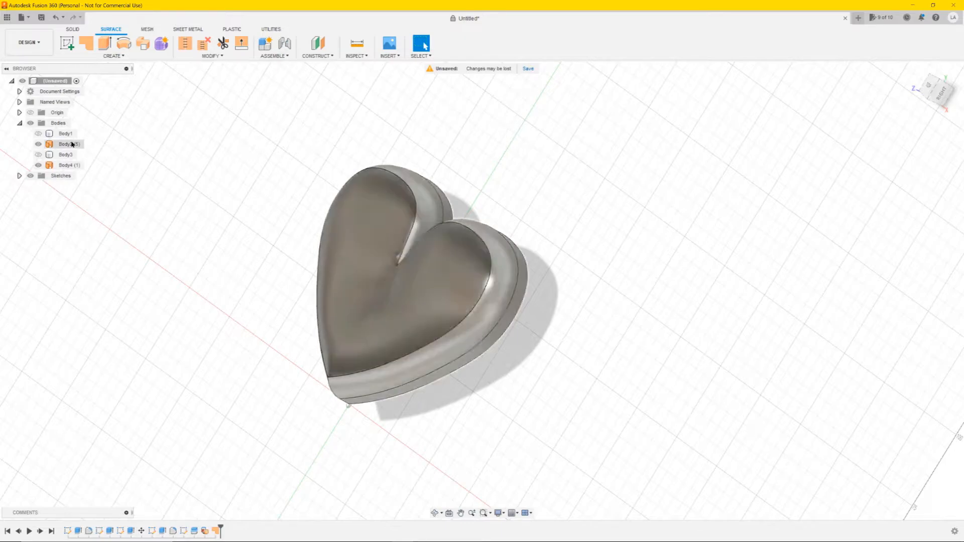
middle_click_drag(316, 183, 346, 188, "shift")
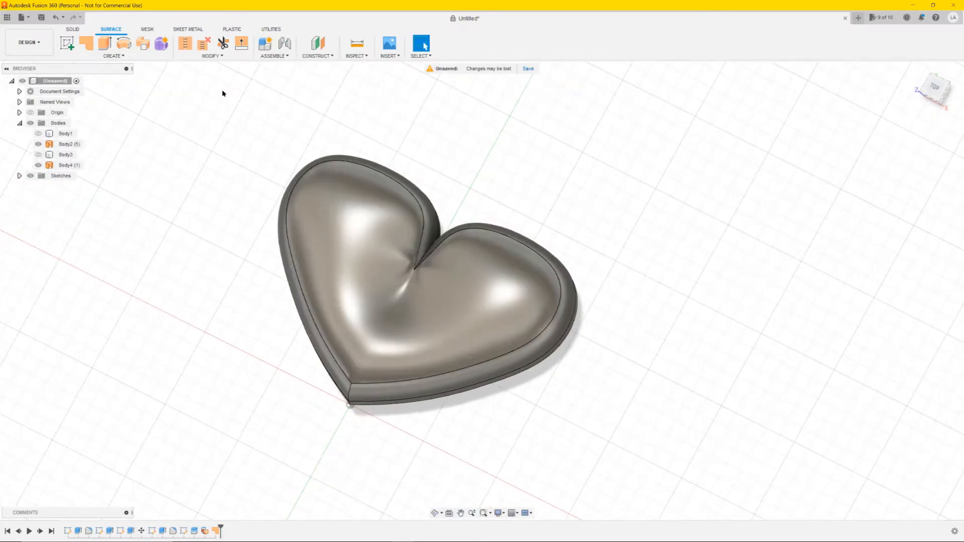
left_click_drag(702, 205, 215, 382)
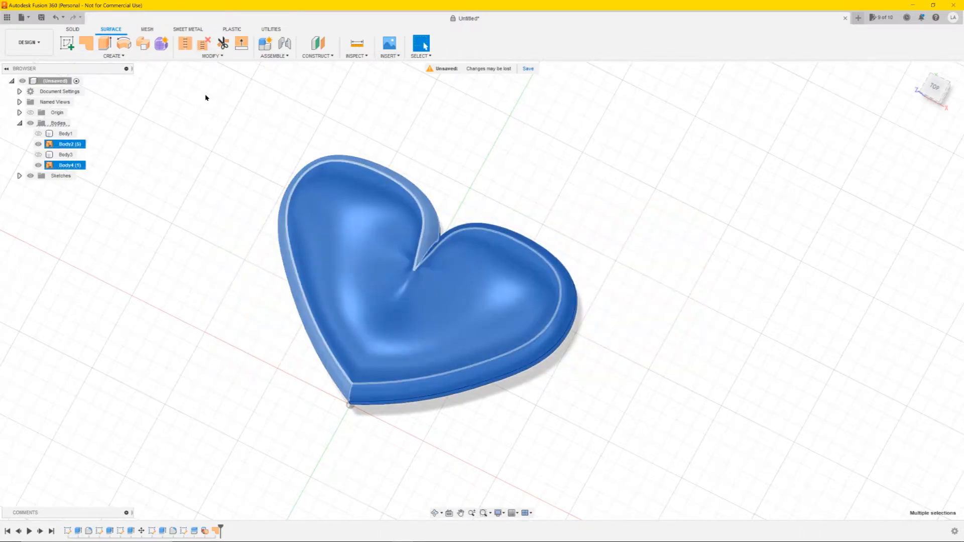
left_click(185, 45)
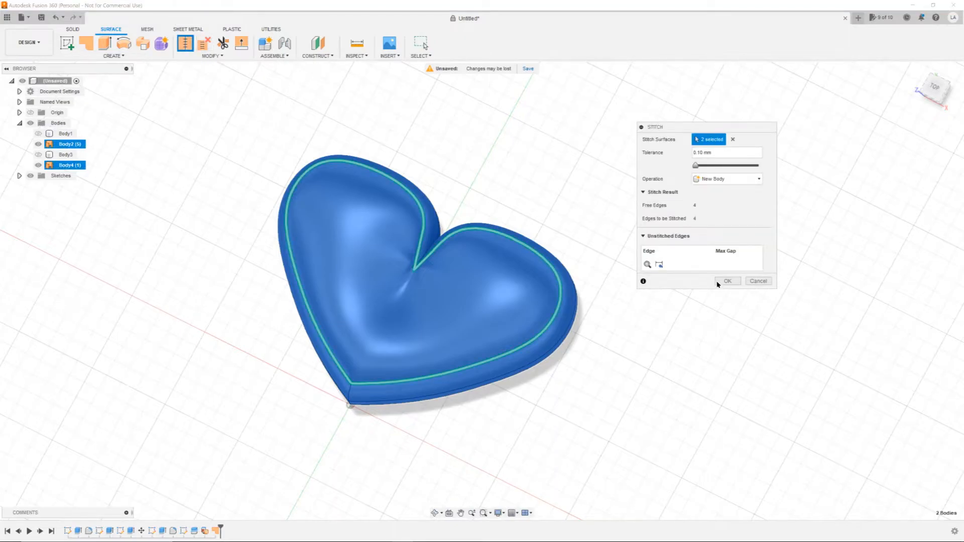
left_click(726, 281)
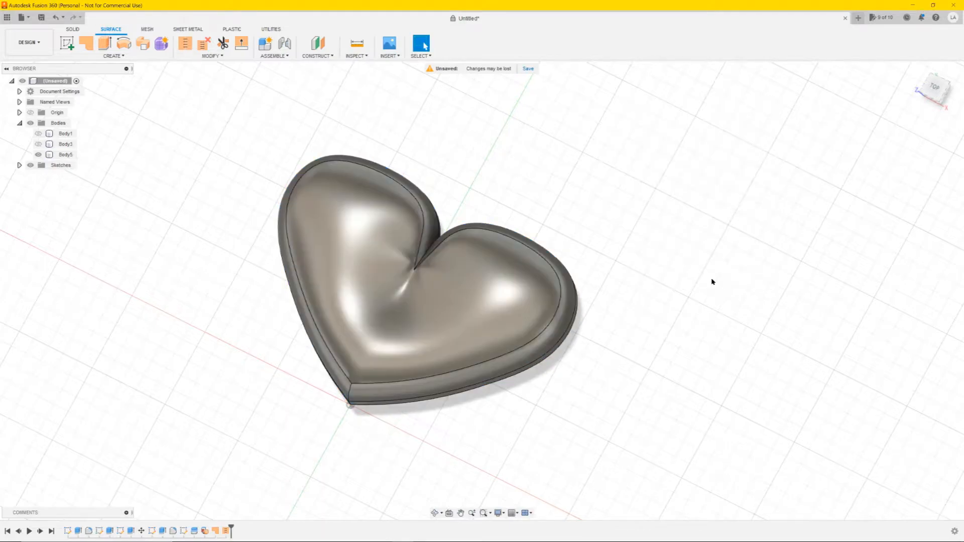
left_click(38, 155)
left_click(38, 154)
View the puffed heart squarely from the front and start a solid-modelling sketch on the front plane
middle_click_drag(144, 263, 162, 207, "shift")
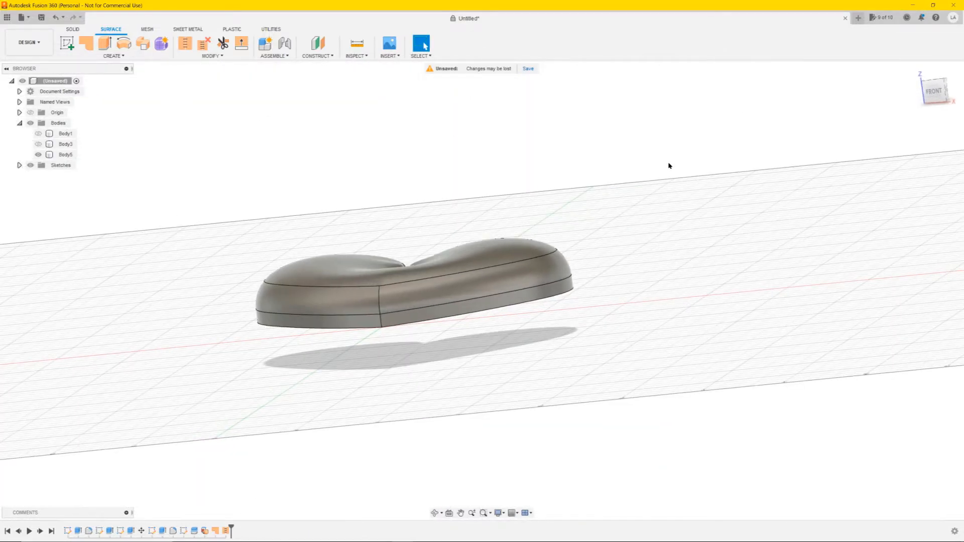
left_click(935, 96)
middle_click_drag(618, 185, 744, 170, "shift")
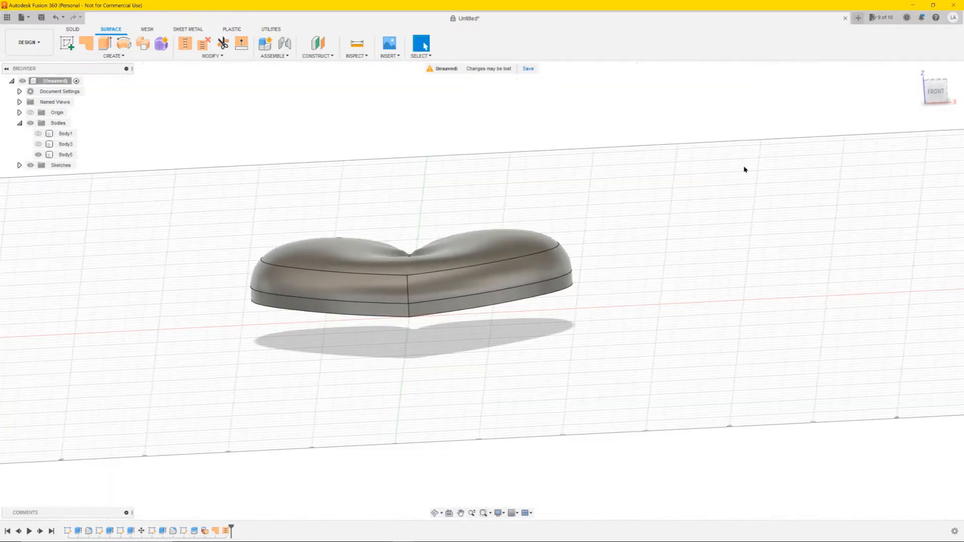
left_click(933, 89)
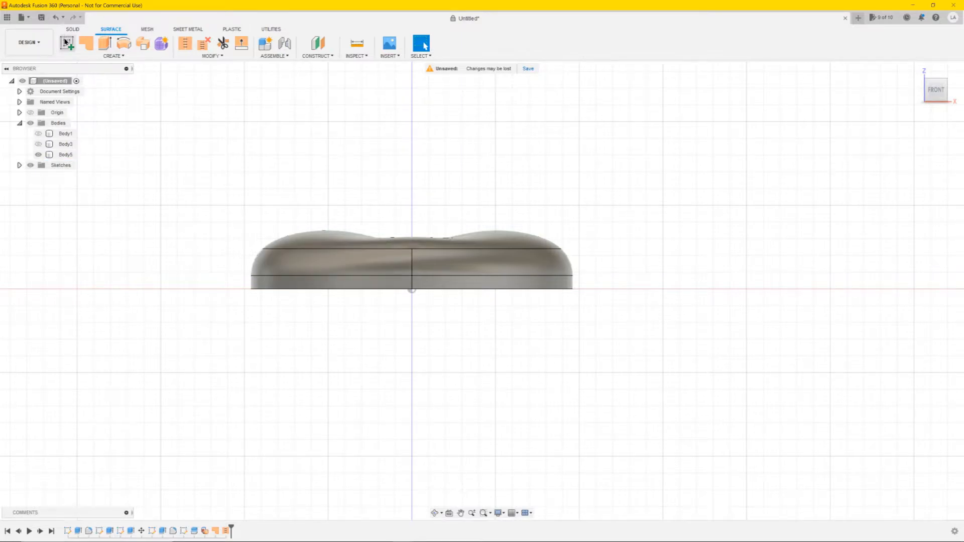
left_click(73, 29)
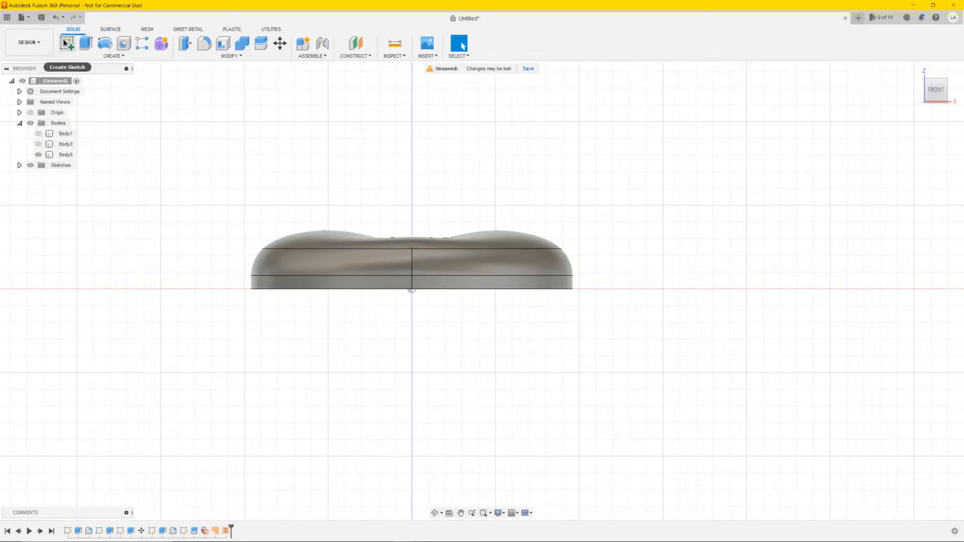
left_click(68, 43)
left_click(441, 270)
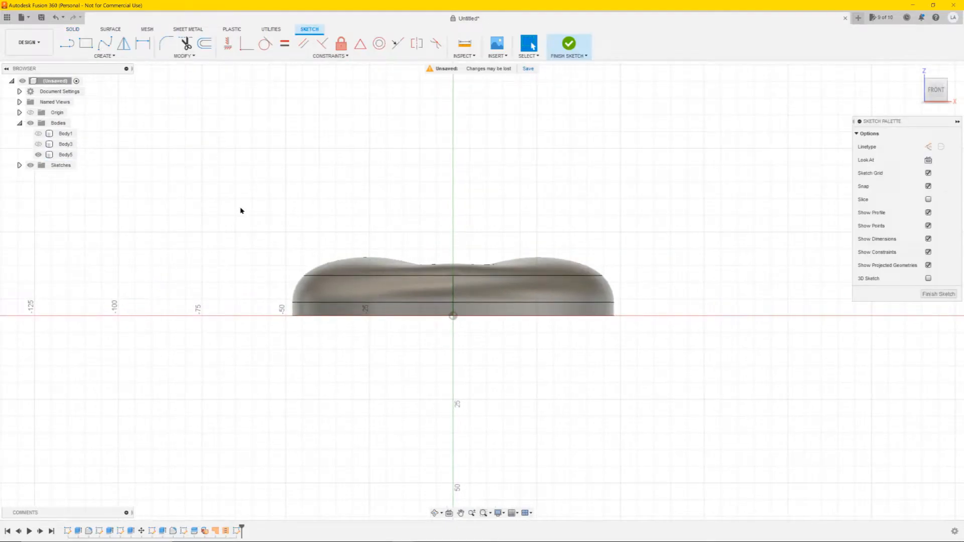
left_click(67, 44)
left_click(276, 302)
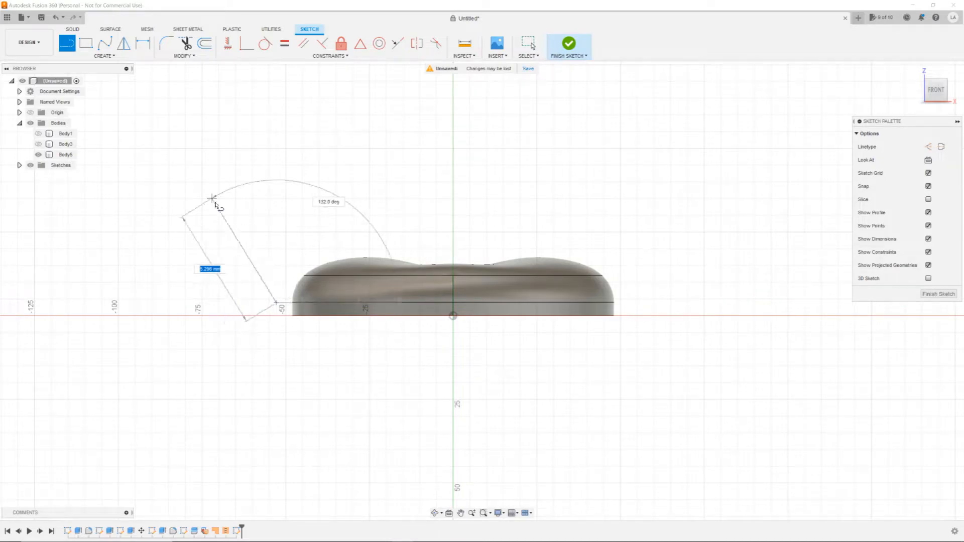
key("Escape")
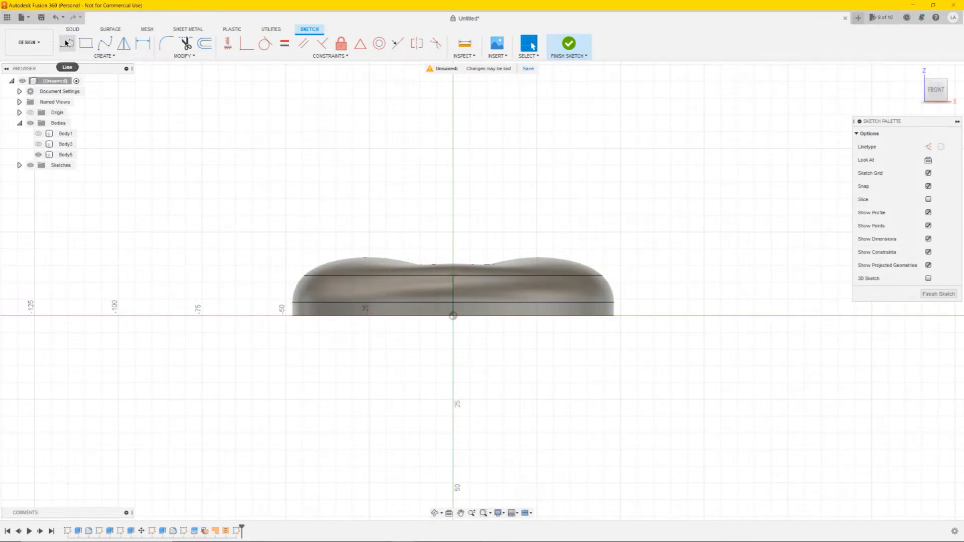
Sketch a horizontal line about 111 mm long just above the heart's lower side edge, extending past both sides, and finish the sketch
left_click(286, 299)
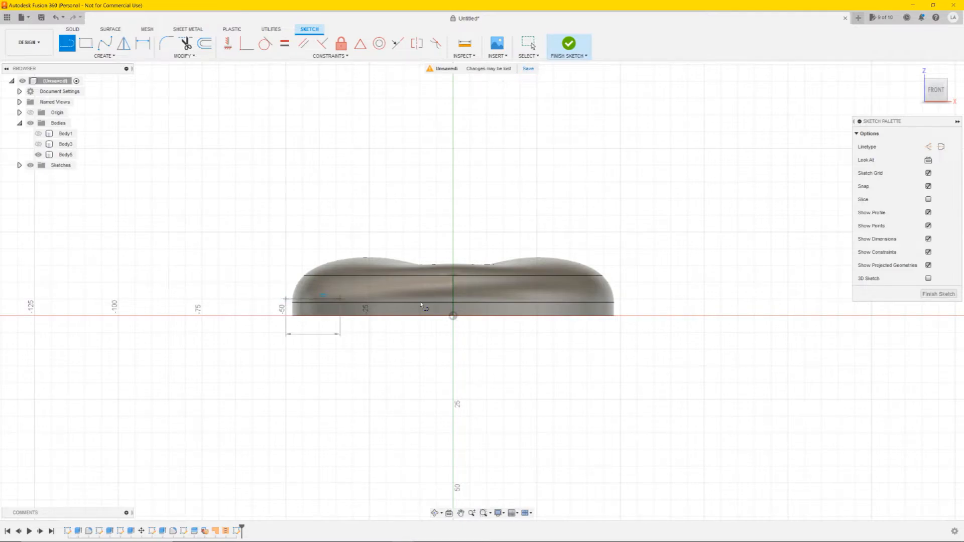
left_click(660, 299)
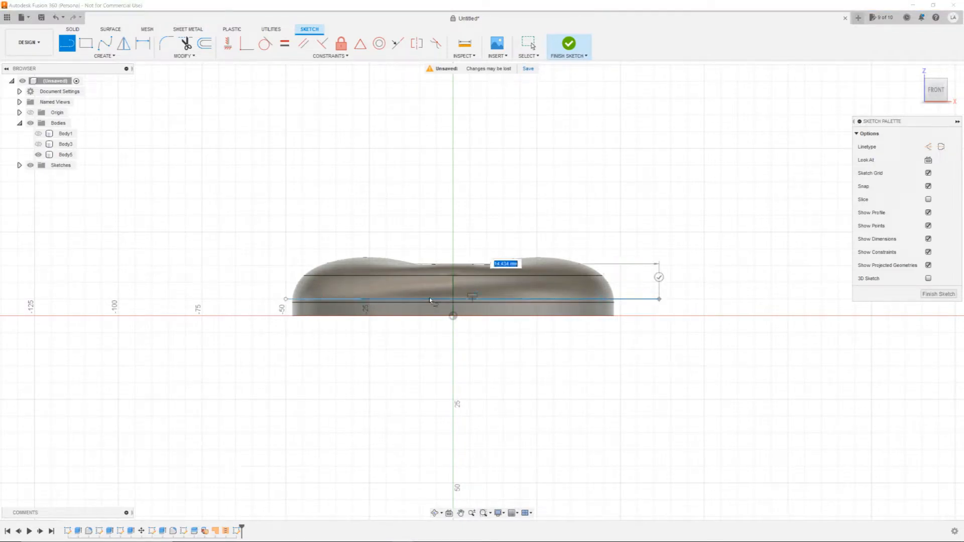
left_click_drag(659, 299, 659, 277)
left_click(659, 278)
left_click(926, 295)
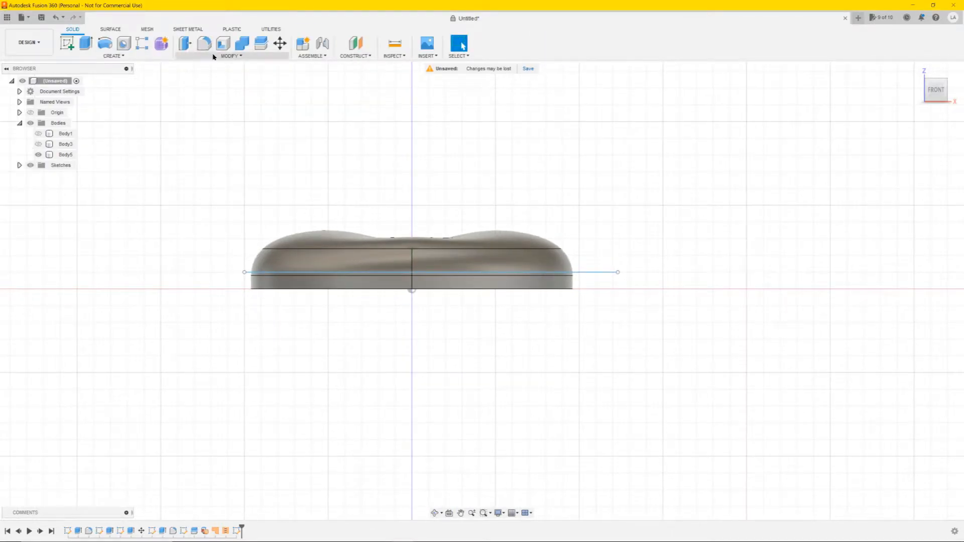
Split the puffed heart body using the sketched horizontal line as the splitting tool
left_click(214, 56)
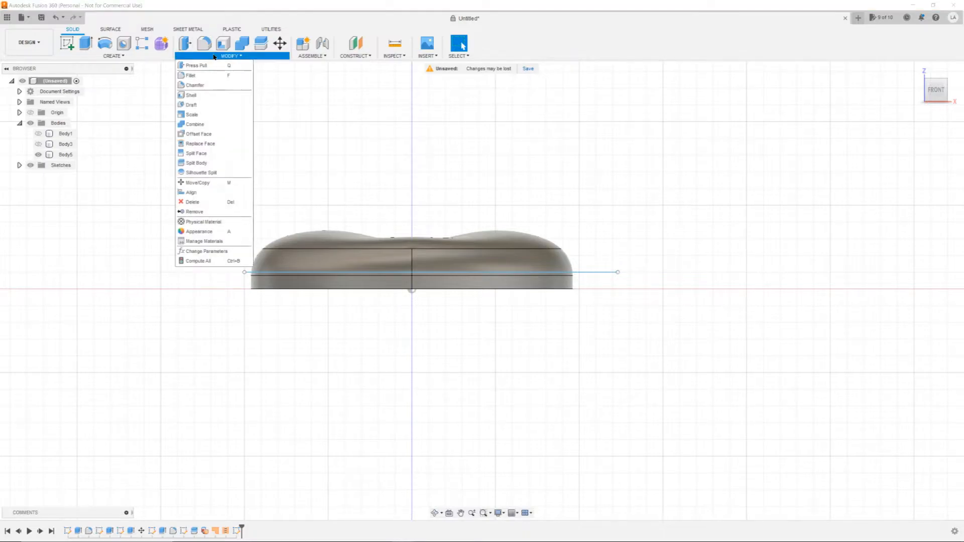
left_click(203, 165)
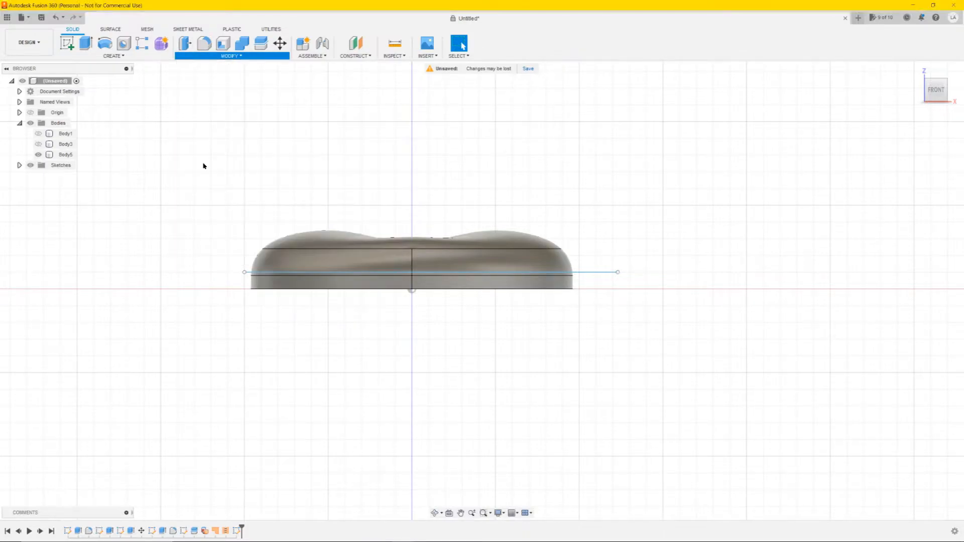
left_click(325, 249)
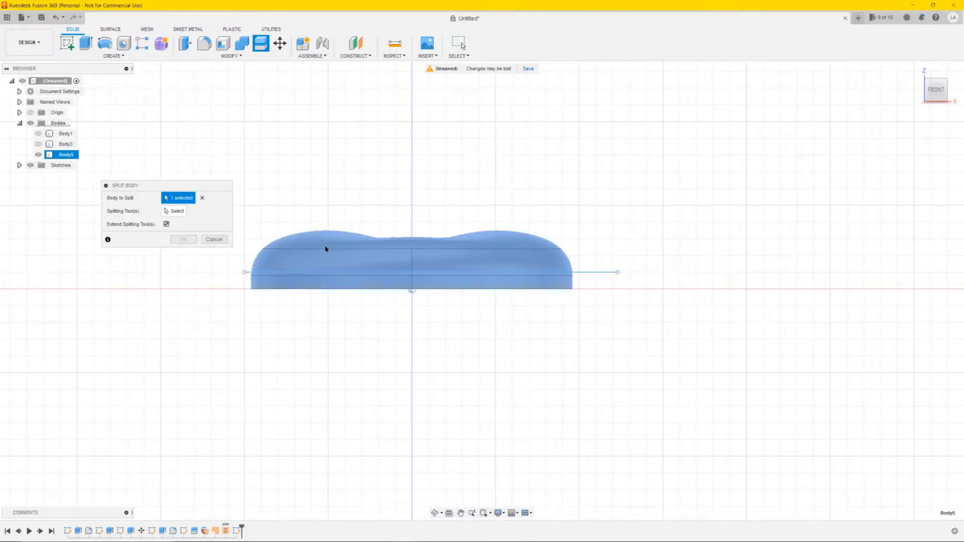
left_click(164, 210)
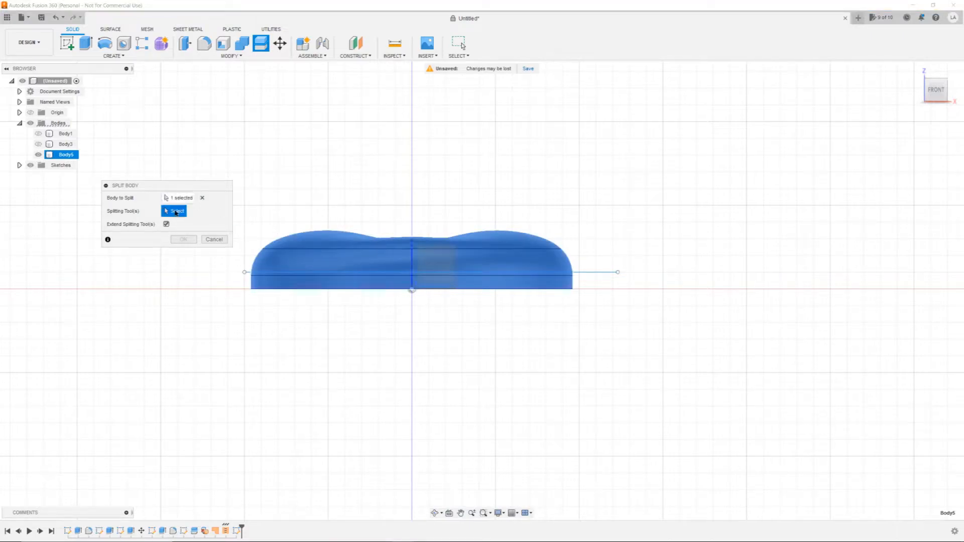
left_click(602, 272)
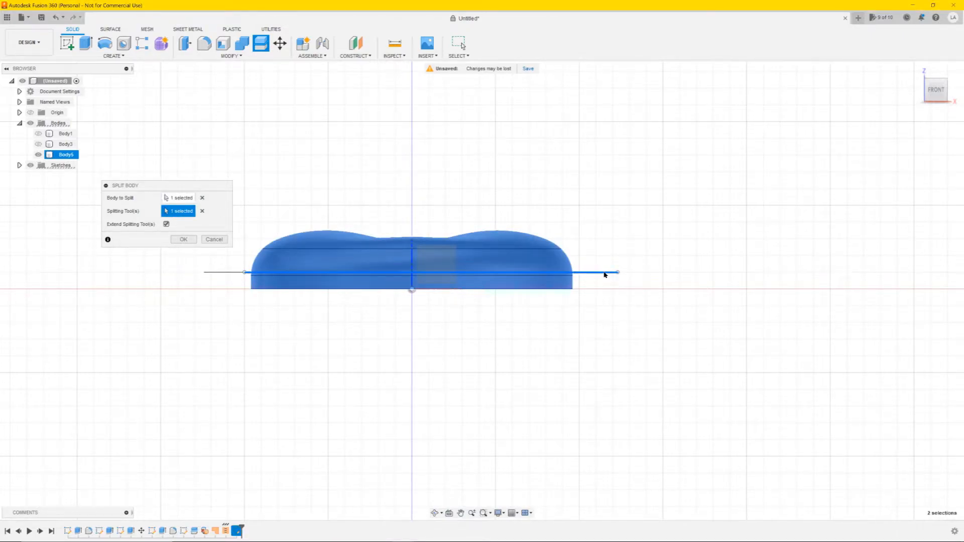
left_click(183, 239)
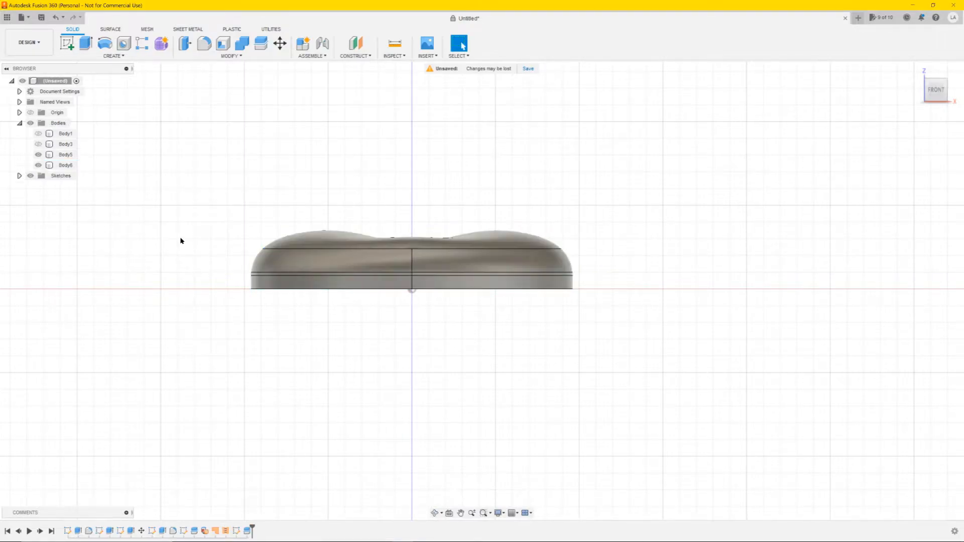
Toggle the visibility of the two puffed heart pieces to identify them, leaving the flat base hidden and the domed piece shown
left_click(39, 166)
left_click(38, 165)
left_click(38, 155)
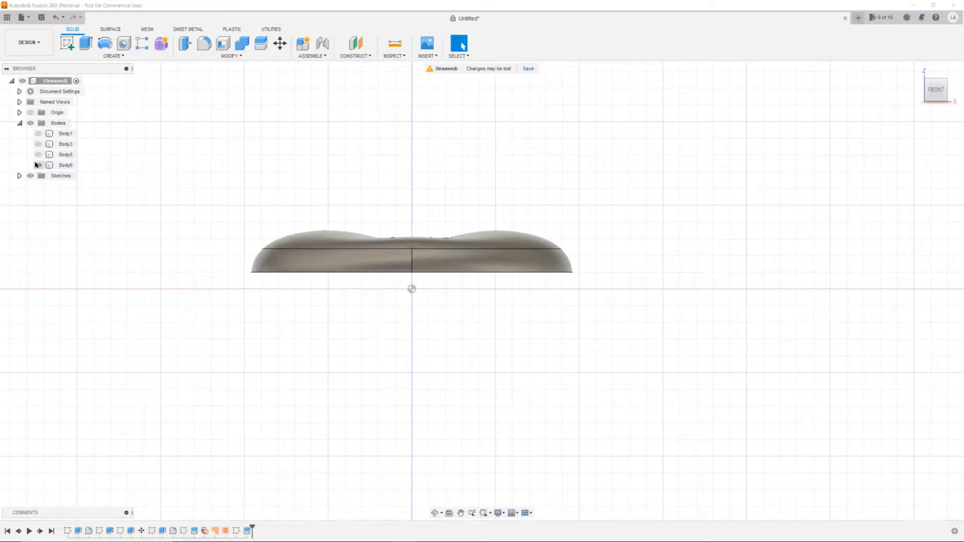
left_click(38, 155)
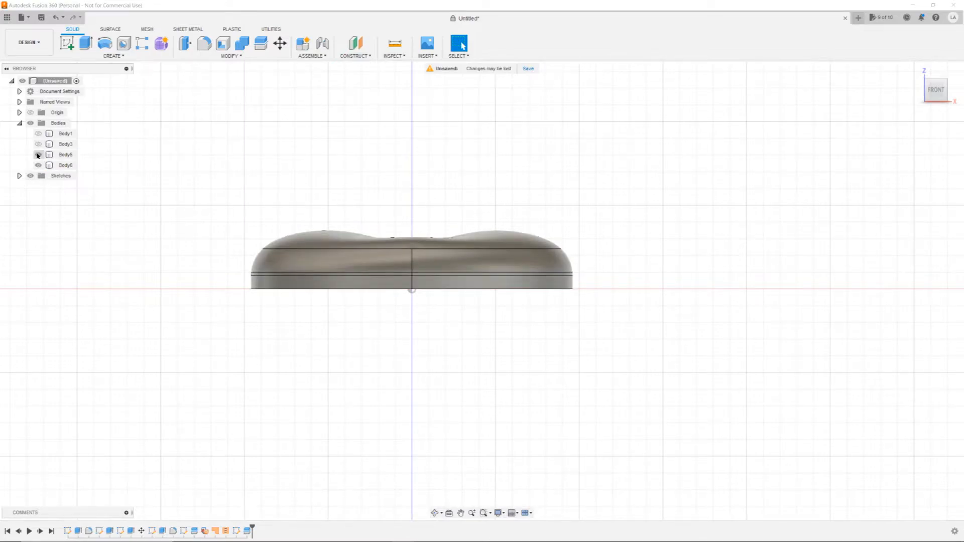
left_click(39, 165)
left_click(39, 165)
left_click(38, 154)
middle_click_drag(129, 257, 307, 265, "shift")
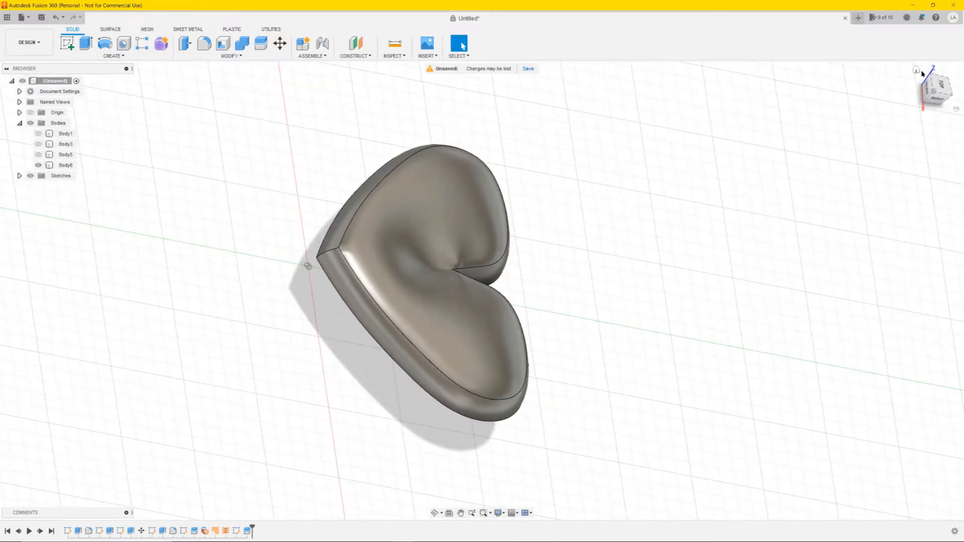
Mirror the domed heart body across its flat underside with the Join operation to form a double-sided puffed heart
left_click(917, 71)
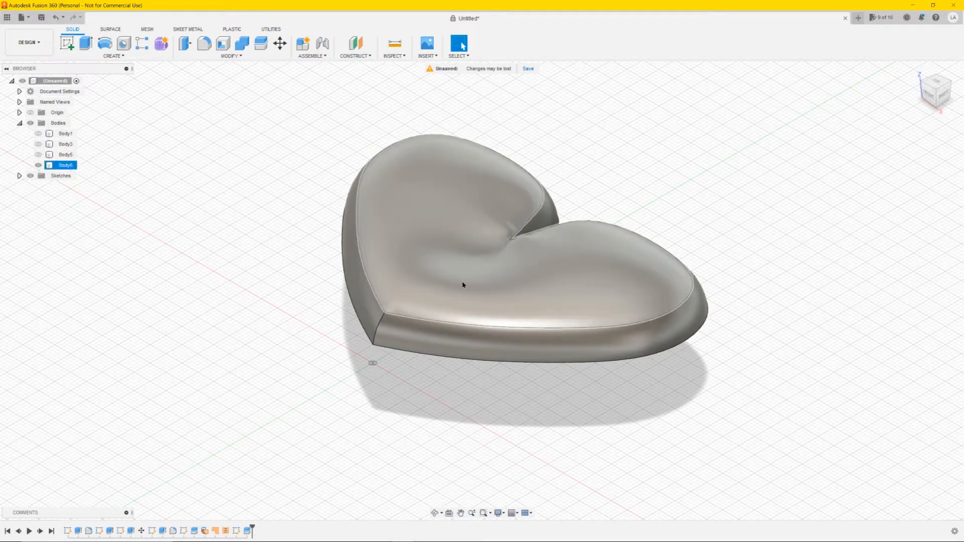
middle_click_drag(680, 221, 596, 229)
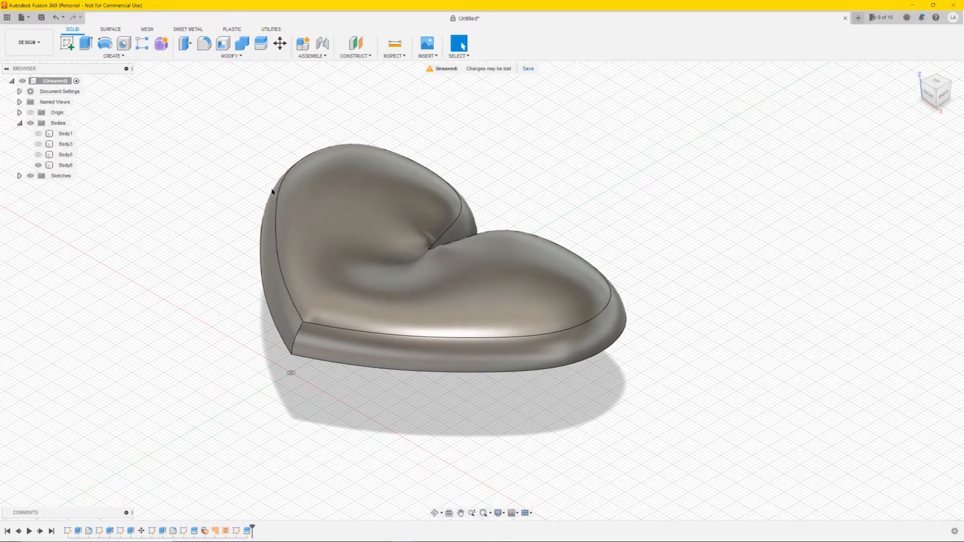
left_click(111, 56)
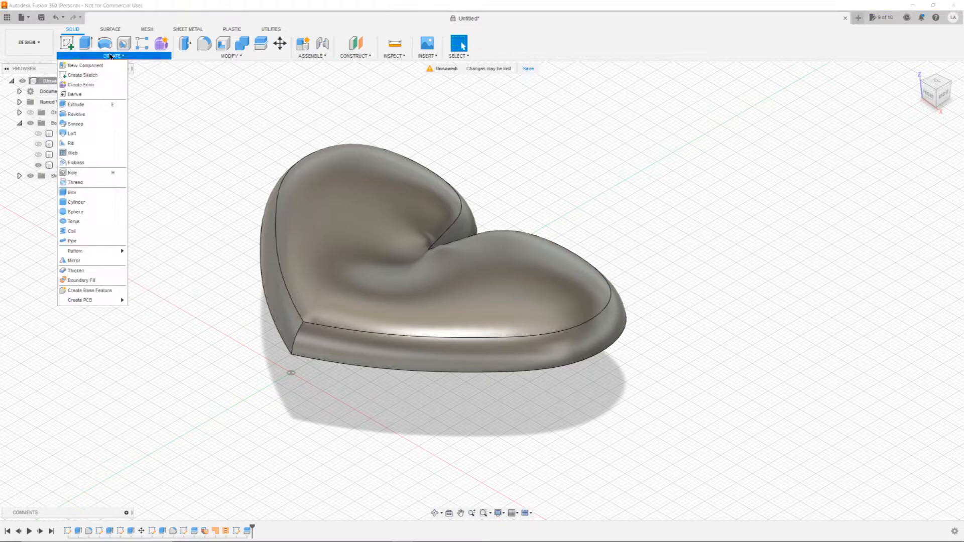
left_click(75, 261)
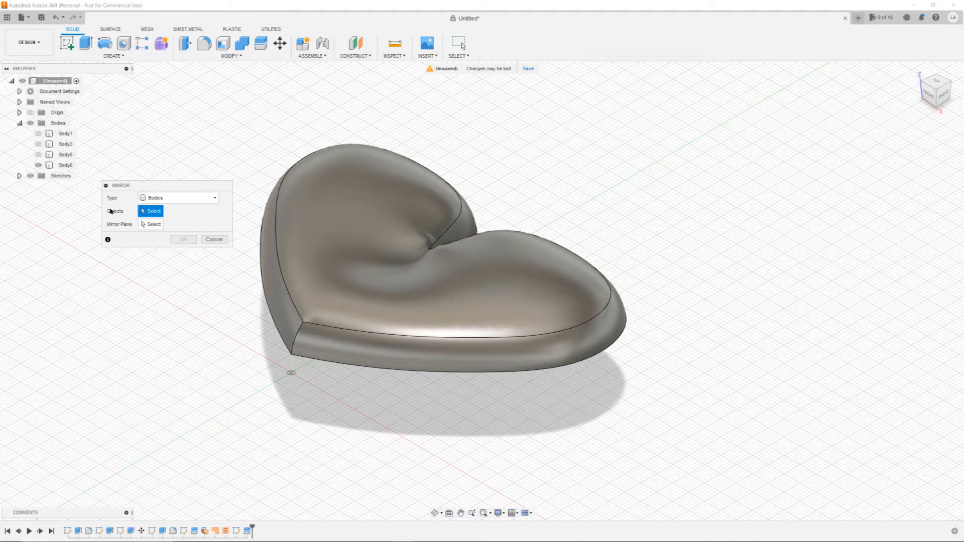
left_click(342, 217)
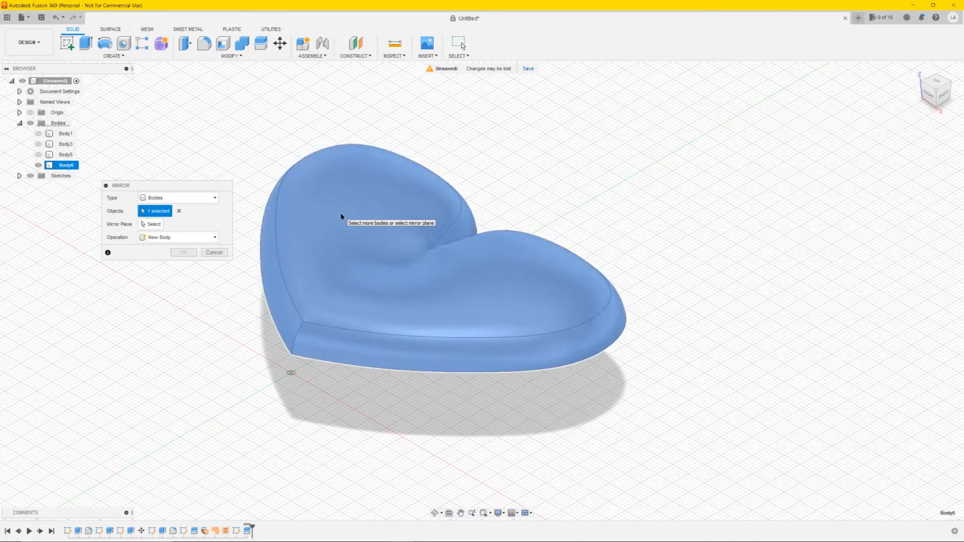
left_click(149, 225)
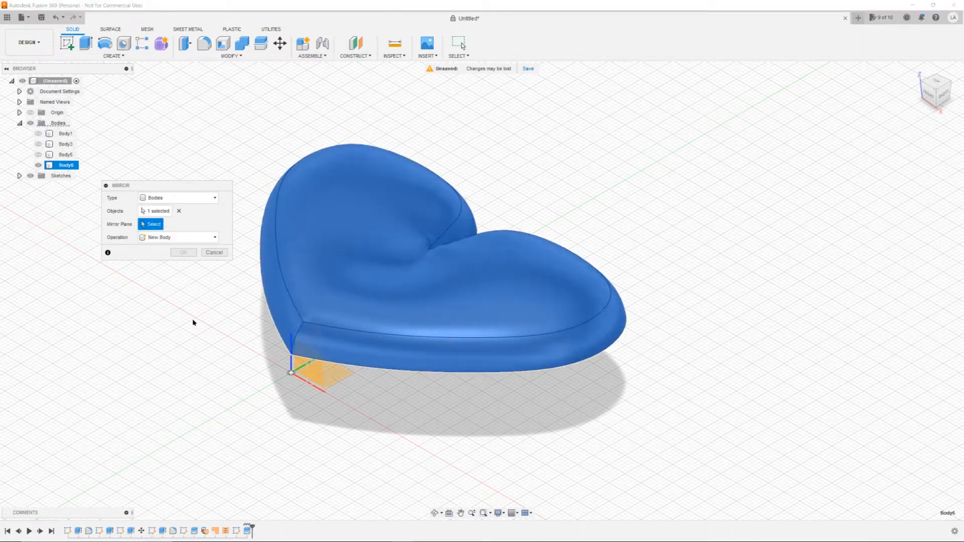
middle_click_drag(196, 347, 213, 289, "shift")
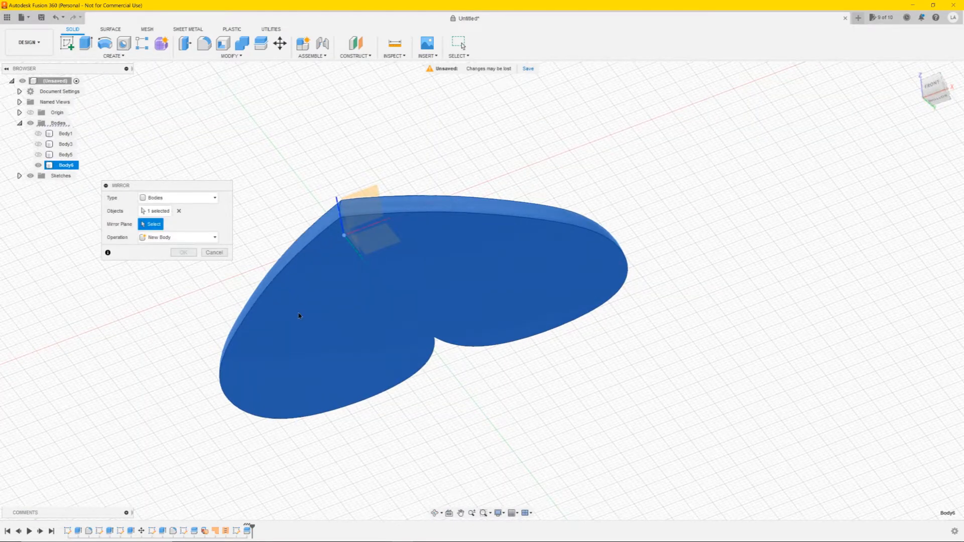
left_click(329, 333)
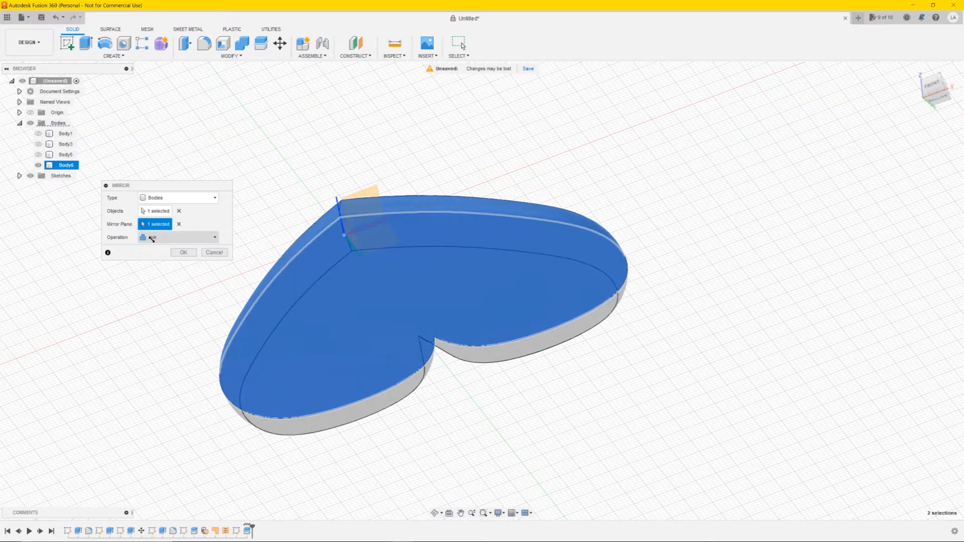
left_click(183, 252)
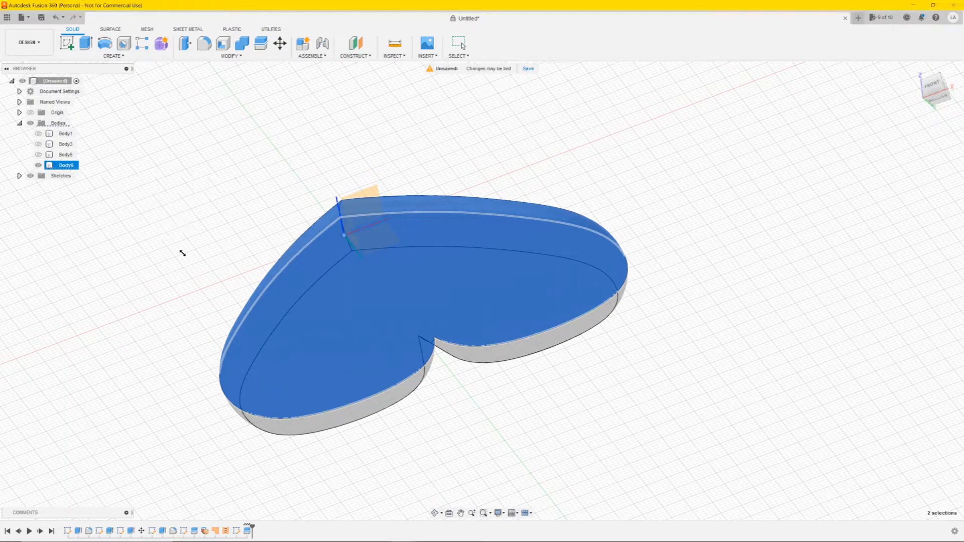
Select both seam edges running around the puffed heart's perimeter where the two mirrored halves meet
middle_click_drag(238, 217, 224, 40, "shift")
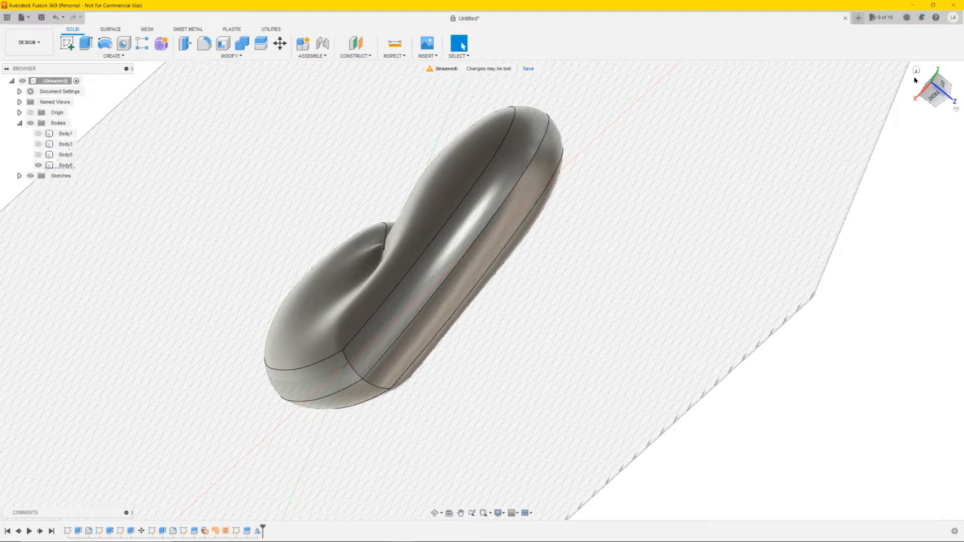
left_click(915, 72)
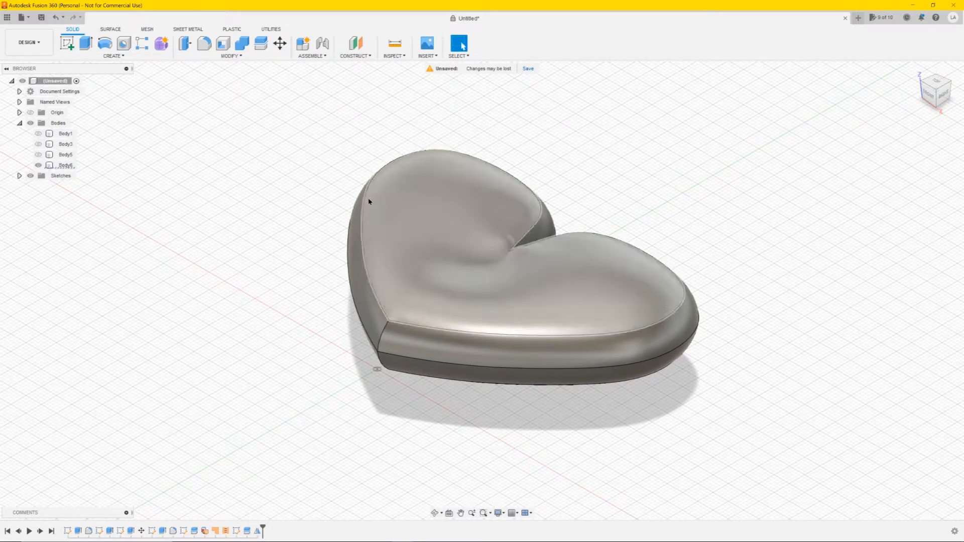
middle_click_drag(673, 181, 562, 207)
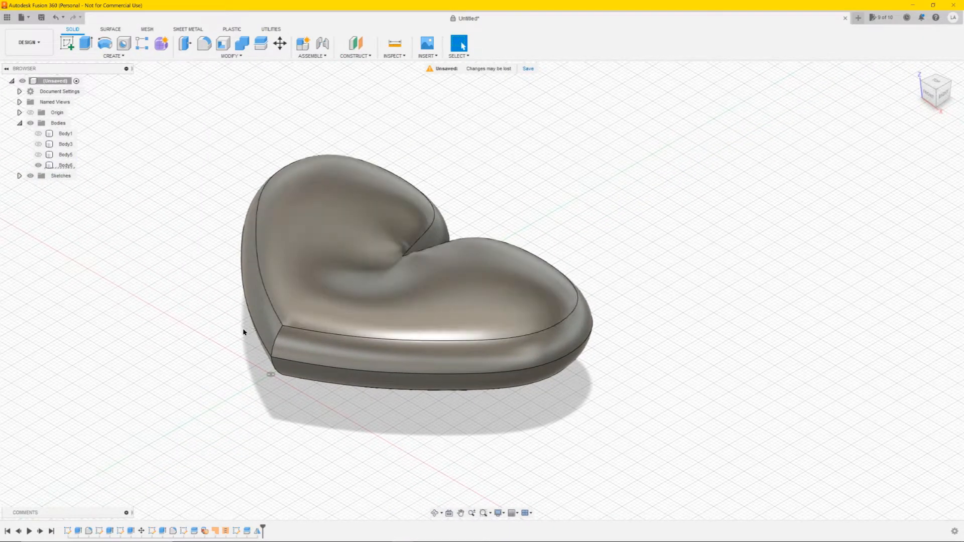
left_click(269, 357)
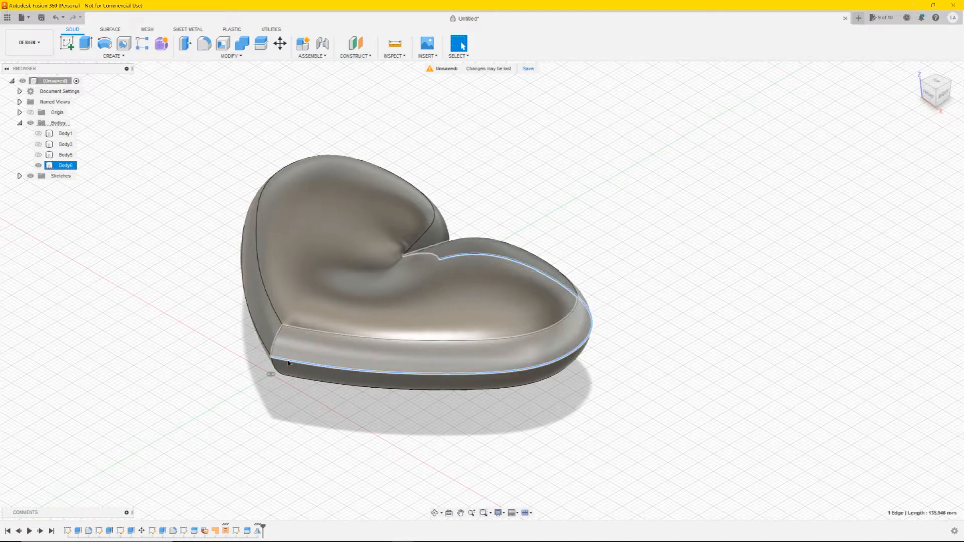
left_click(267, 353)
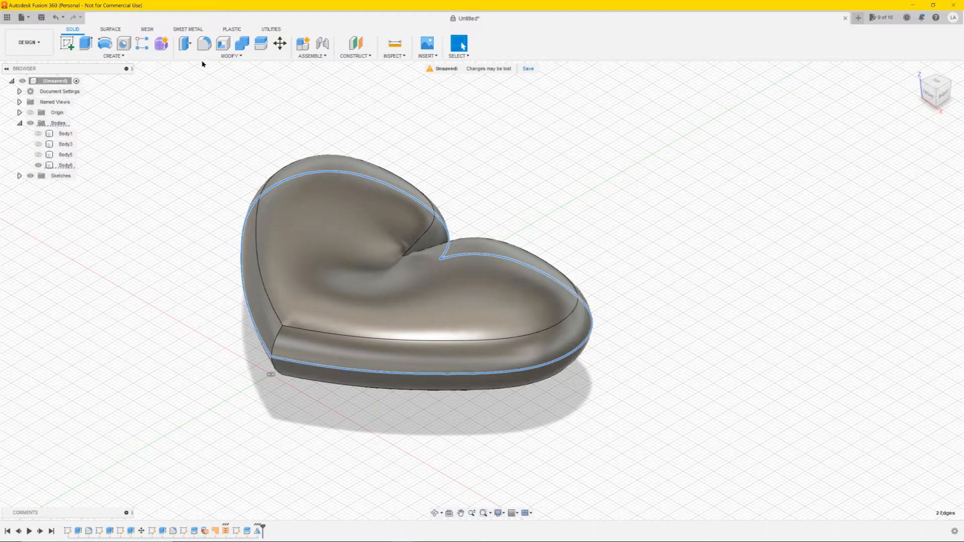
Fillet the two selected edges running around the heart's mid-height with a 5 mm radius
left_click(204, 44)
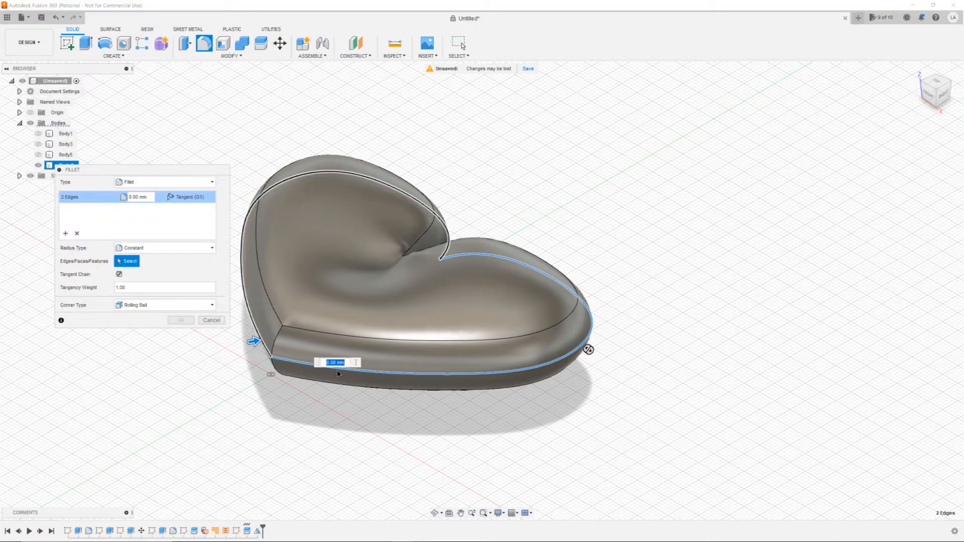
key("BackSpace")
type("1")
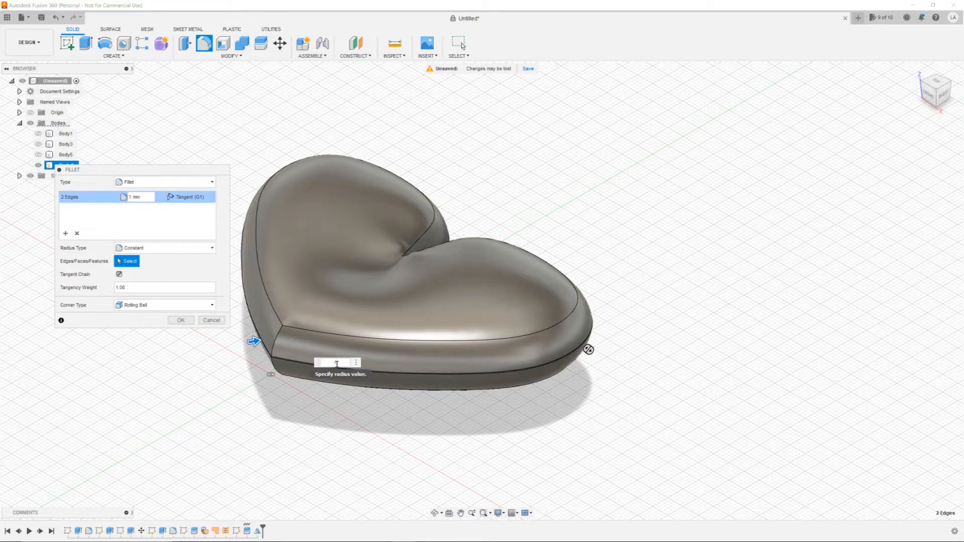
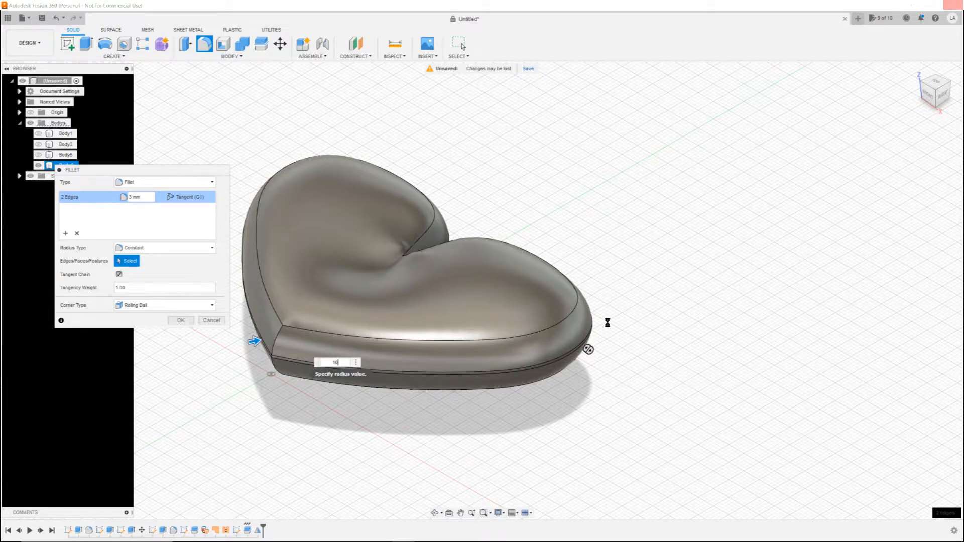
middle_click_drag(606, 323, 786, 413, "shift")
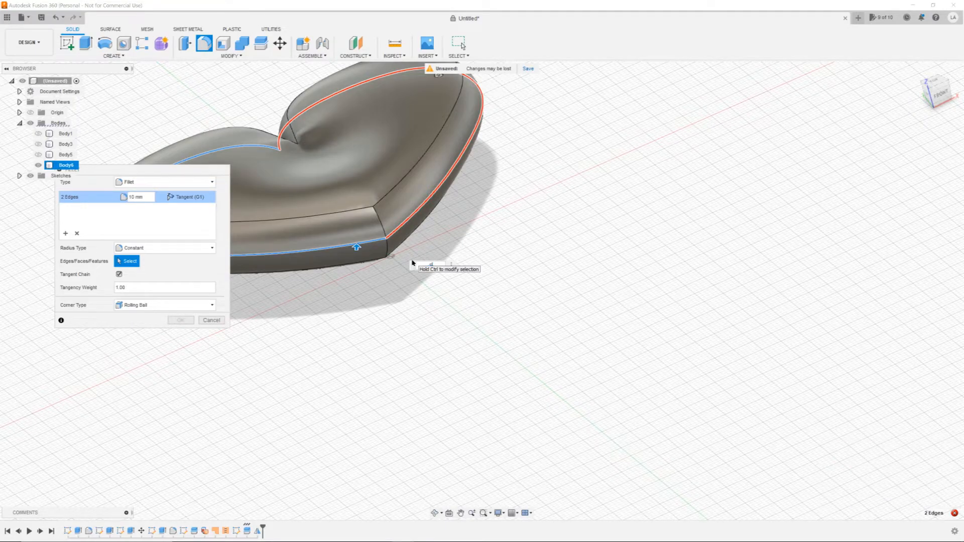
type("5")
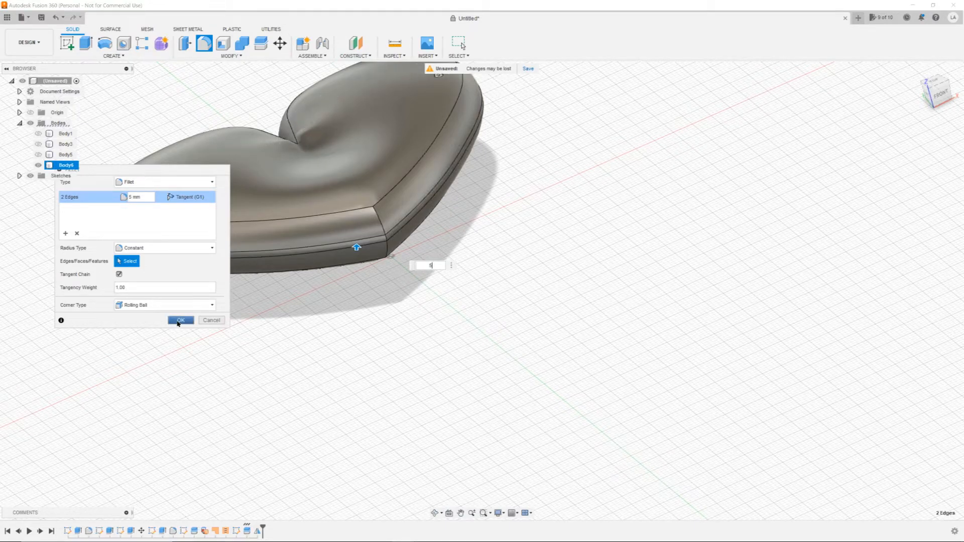
left_click(179, 322)
left_click(182, 321)
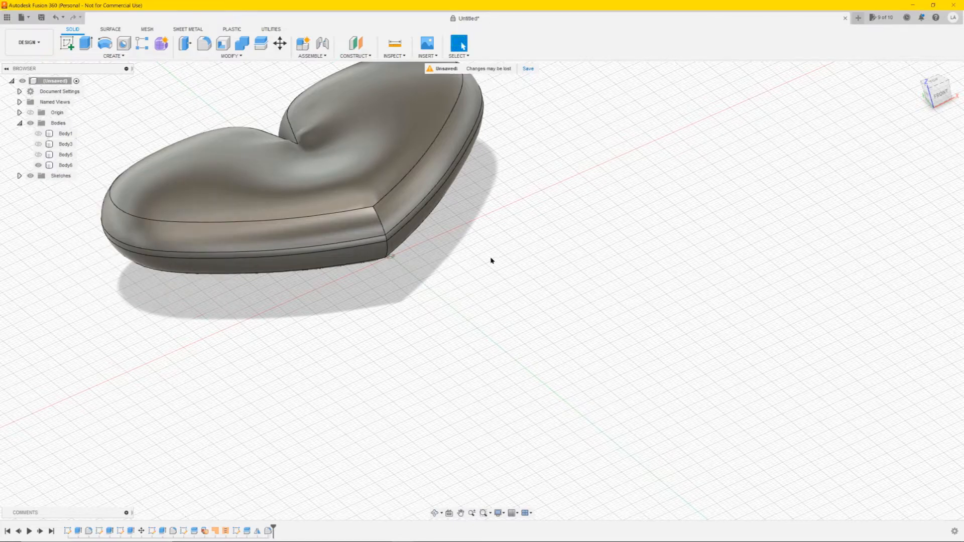
Inspect the filleted heart in the Shaded visual style, then restore Shaded with Visible Edges Only
middle_click_drag(486, 260, 386, 258, "shift")
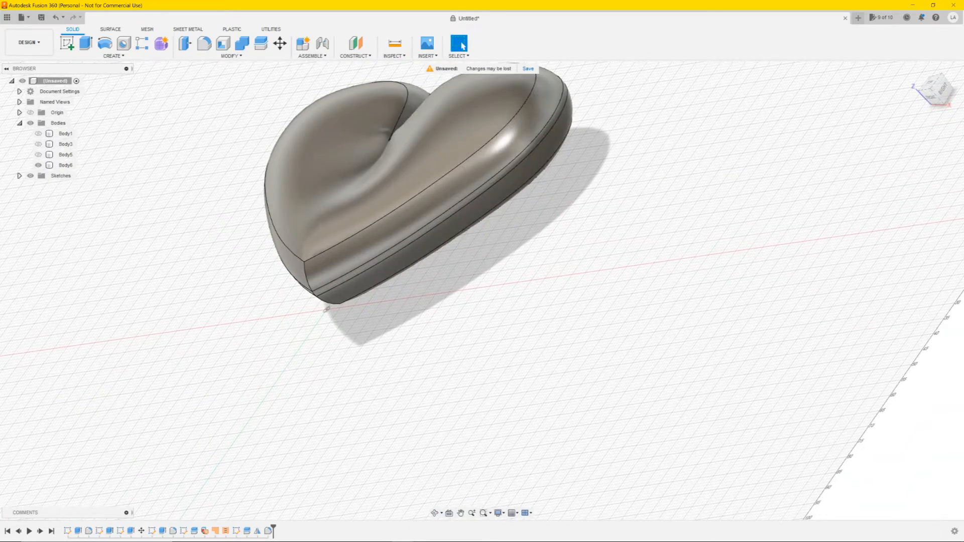
left_click(501, 515)
mouse_move(532, 447)
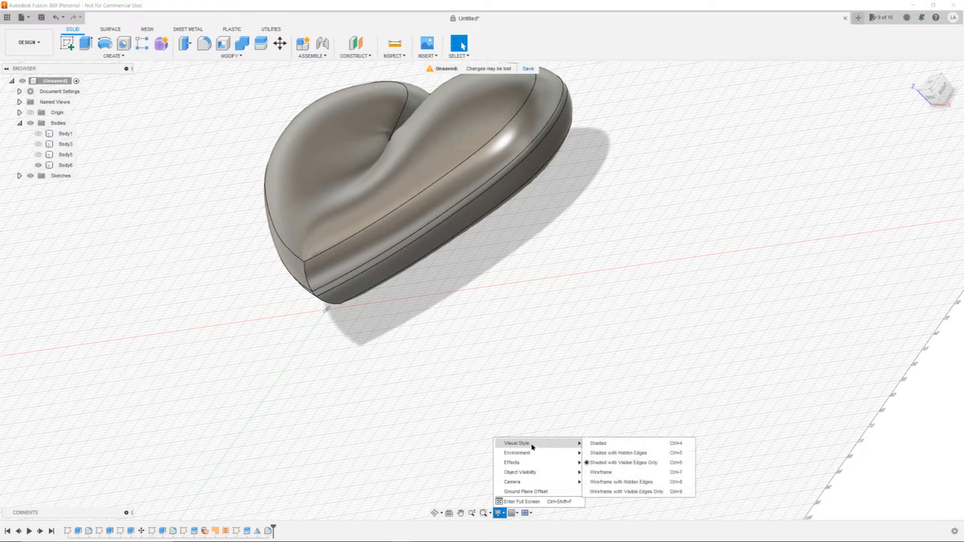
left_click(613, 444)
middle_click_drag(420, 291, 438, 320, "shift")
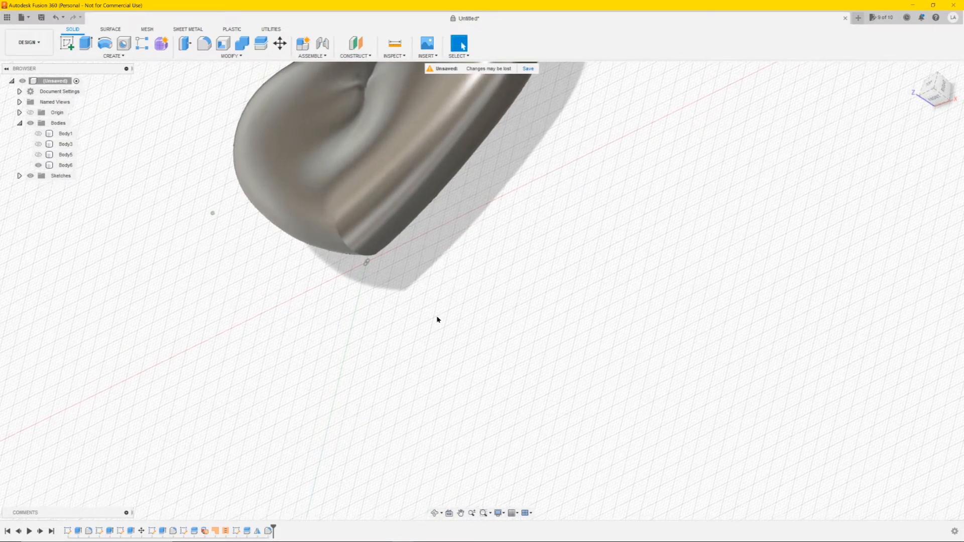
left_click(499, 512)
mouse_move(535, 443)
left_click(632, 464)
middle_click_drag(499, 288, 422, 477)
middle_click(422, 477)
middle_click(422, 478)
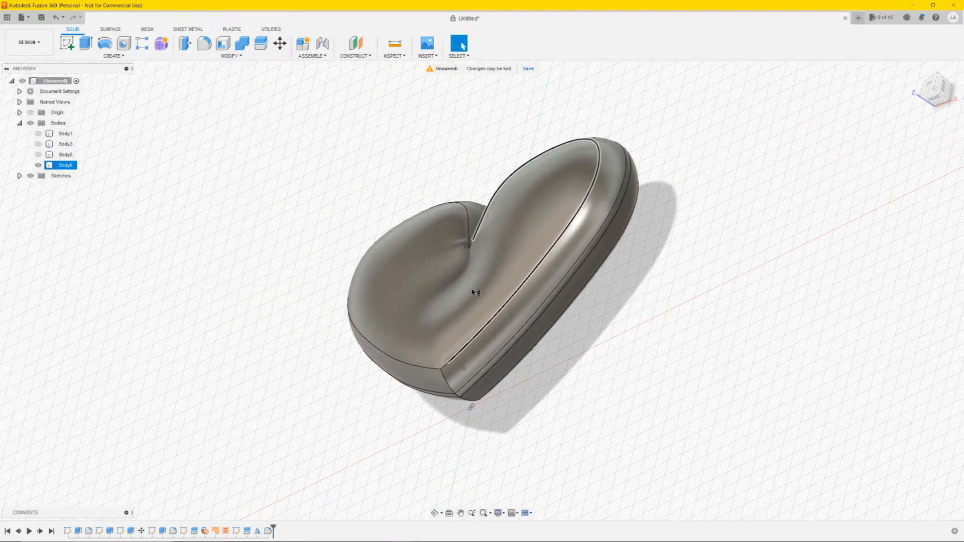
Start a sketch on the vertical origin plane facing the back view of the heart
middle_click_drag(486, 172, 464, 234, "shift")
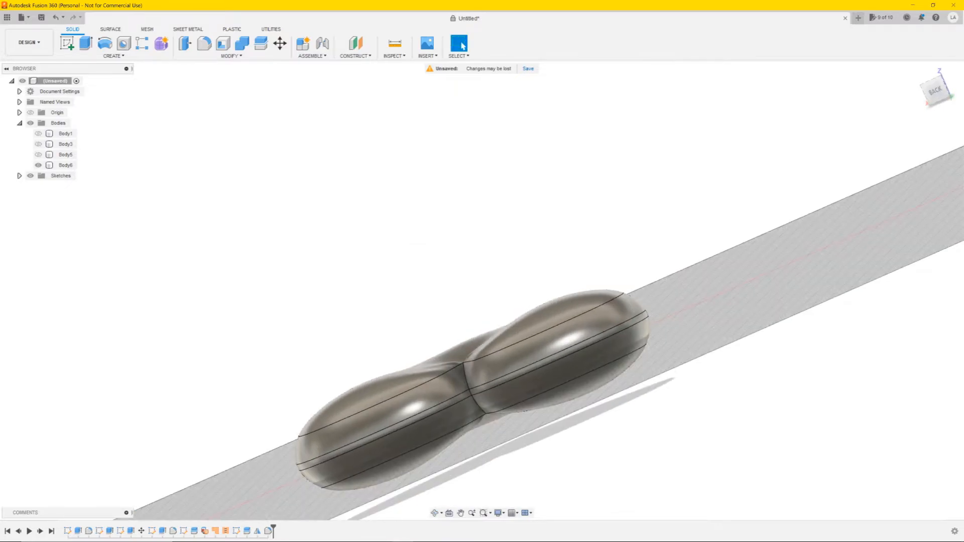
left_click(936, 89)
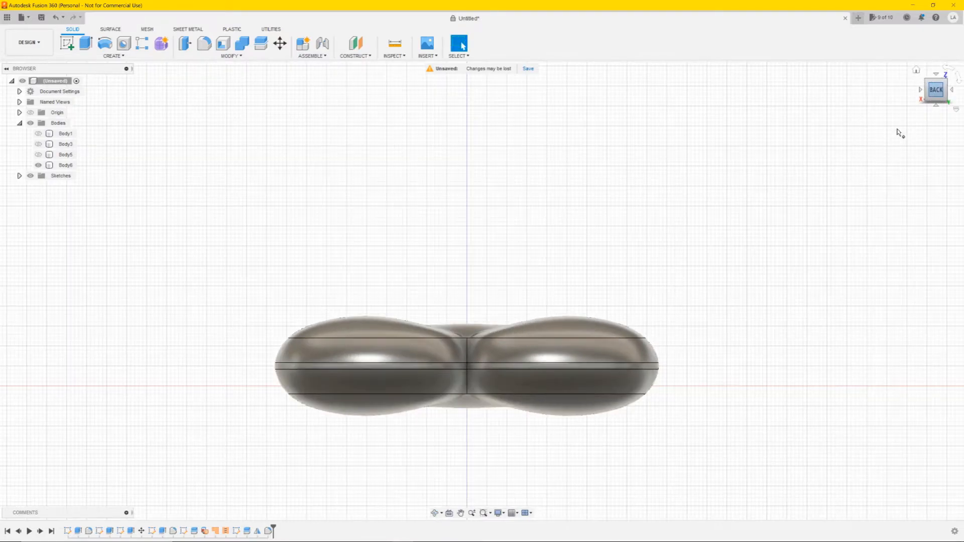
left_click(467, 370)
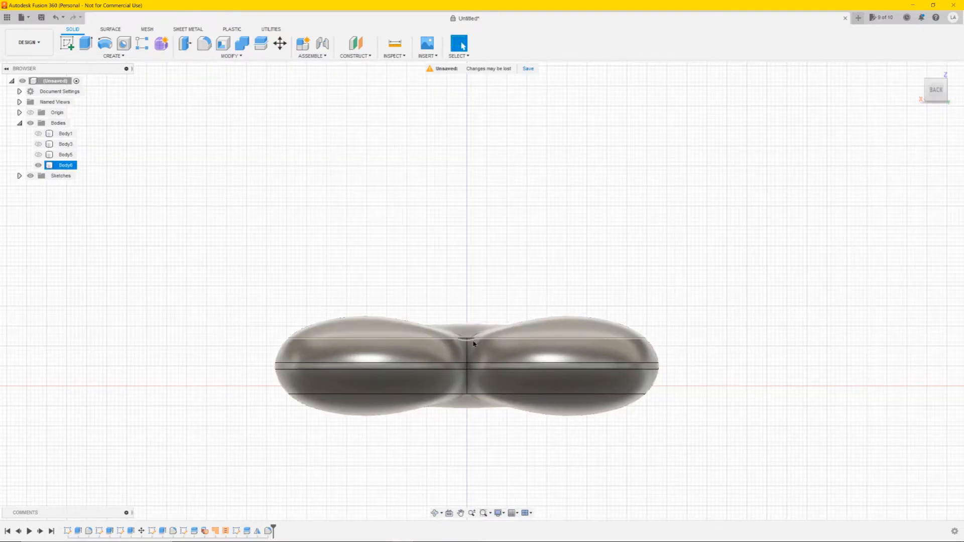
left_click(68, 44)
left_click(453, 368)
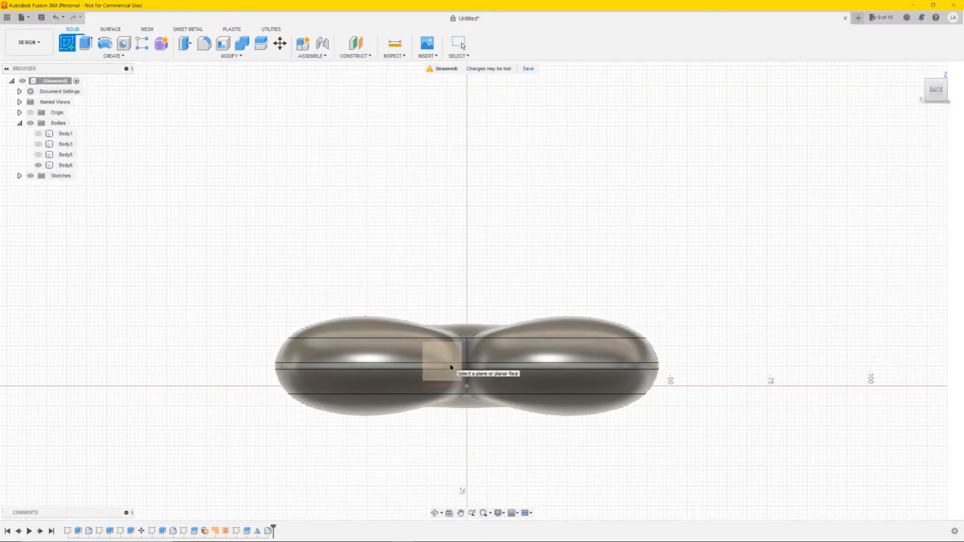
left_click(446, 363)
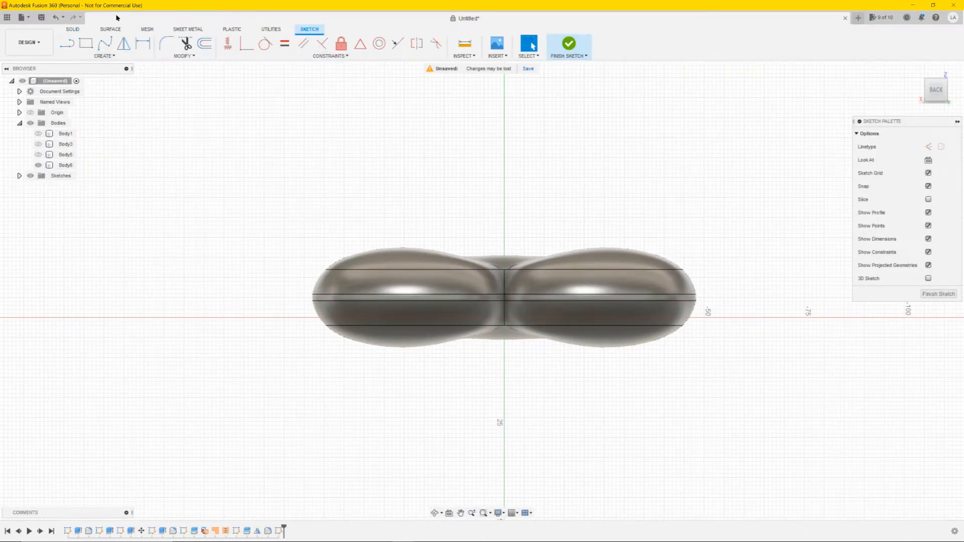
left_click(73, 29)
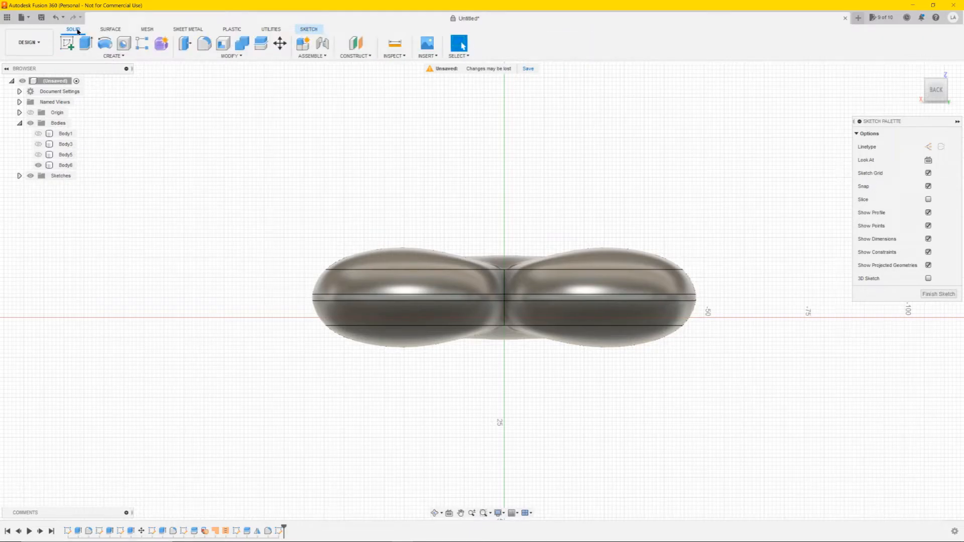
left_click(89, 57)
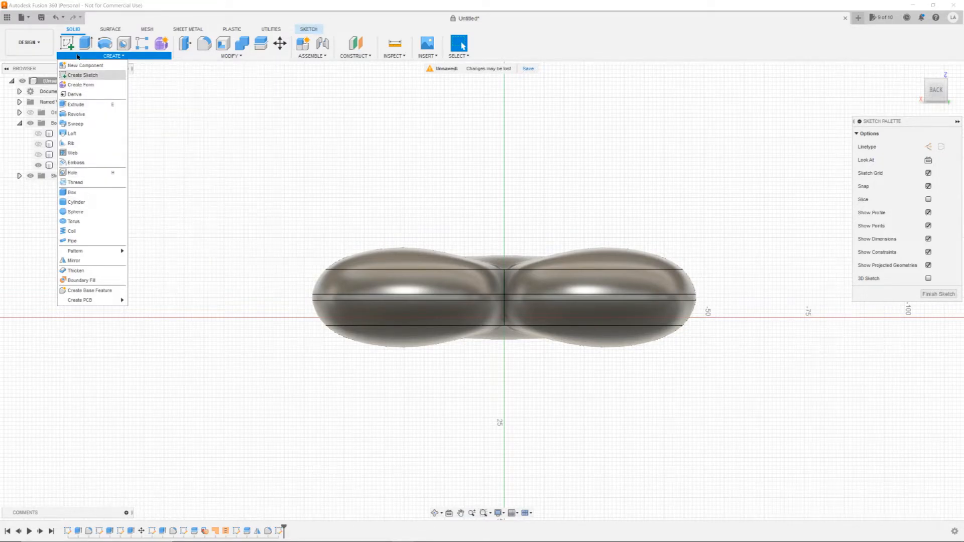
left_click(73, 29)
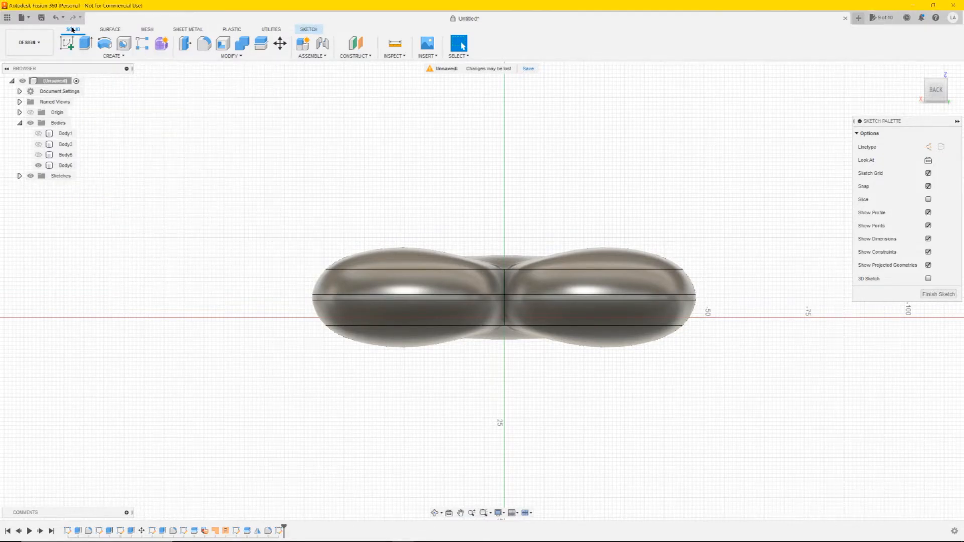
left_click(309, 29)
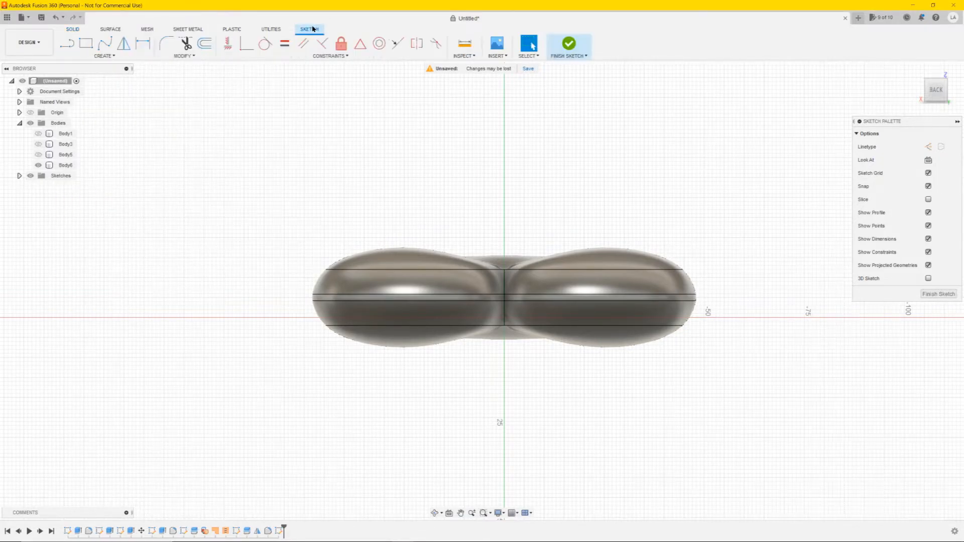
Sketch an 11 mm diameter circle centred on the heart's vertical centreline at mid-thickness and finish the sketch
left_click(92, 56)
mouse_move(103, 85)
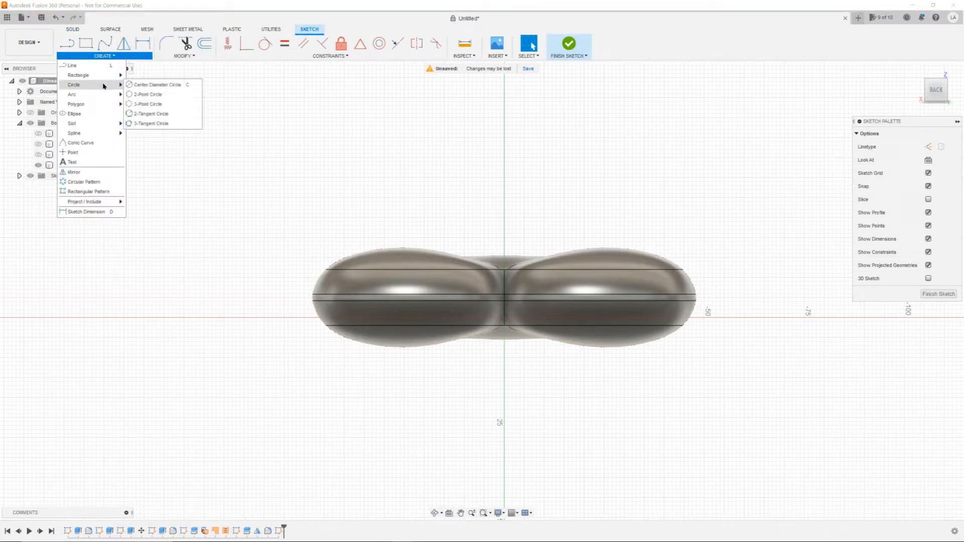
left_click(151, 95)
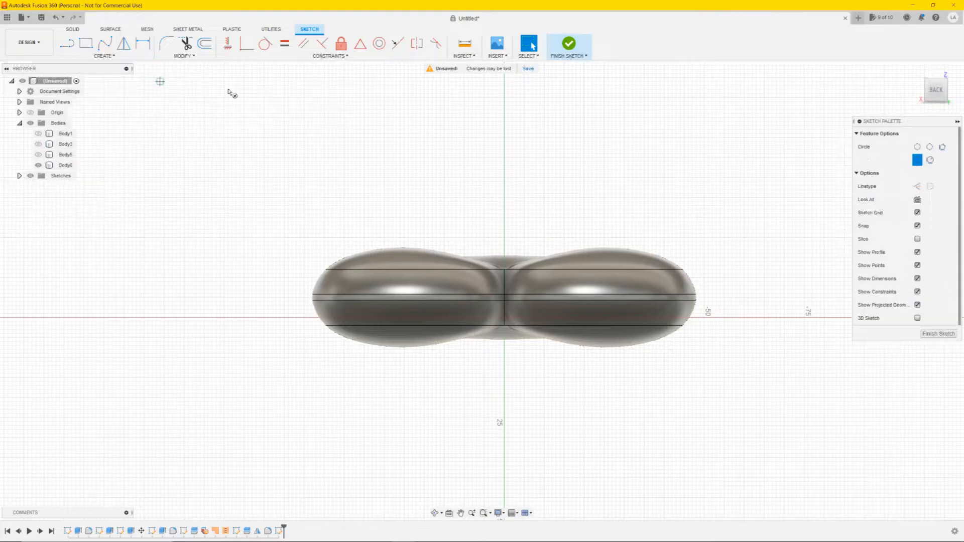
scroll(519, 331, "up", 2)
scroll(518, 331, "up", 2)
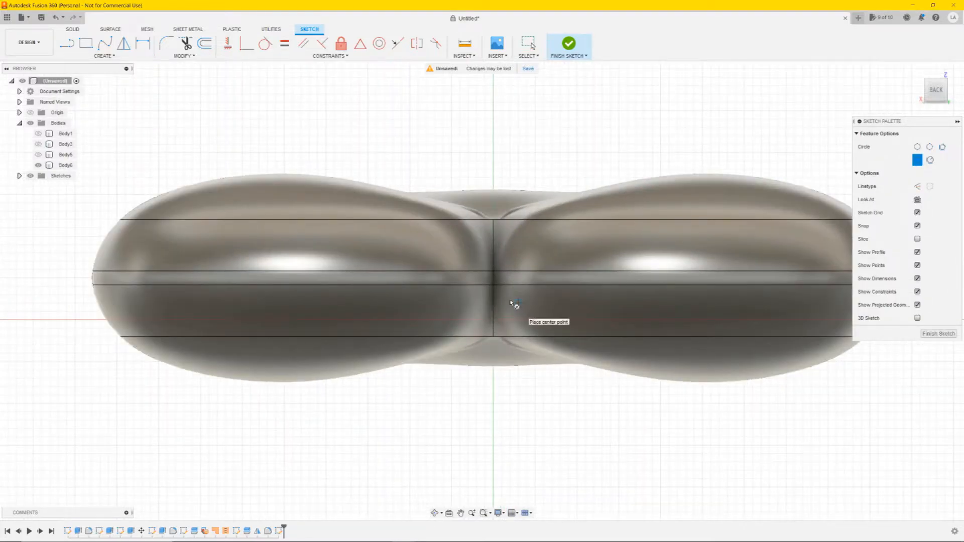
left_click(493, 281)
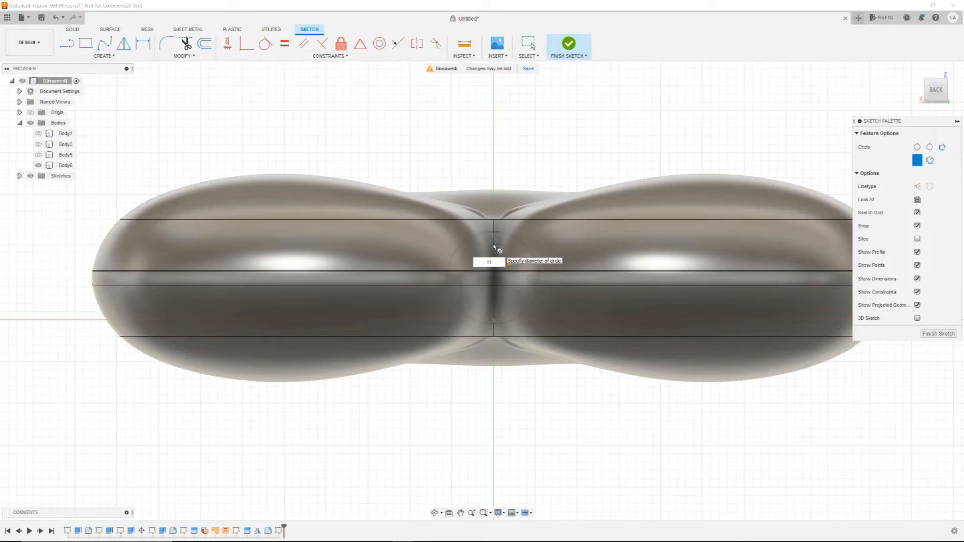
key("Return")
key("Escape")
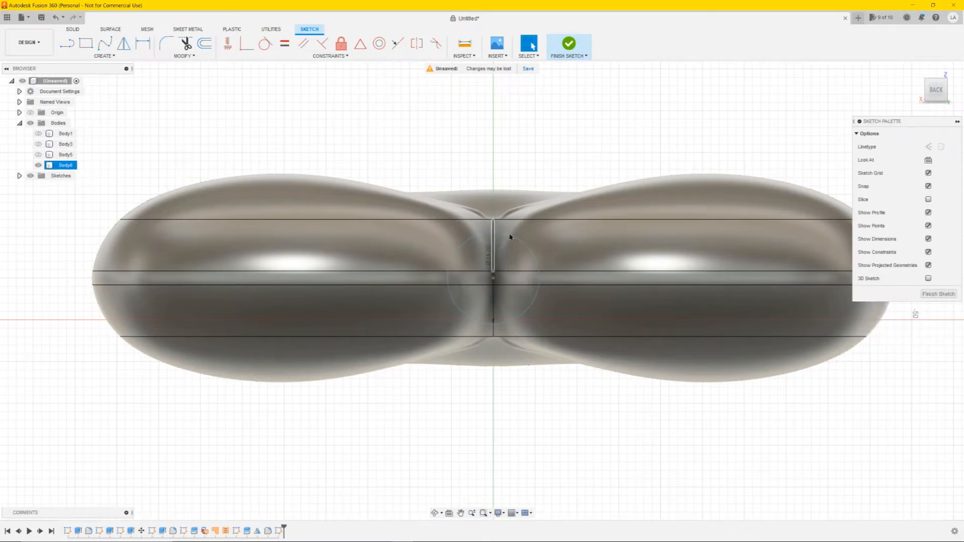
left_click(938, 293)
Extrude the circle about 78 mm through the heart and out past its notch as a new body
middle_click_drag(635, 439, 597, 361, "shift")
middle_click_drag(592, 438, 584, 389, "shift")
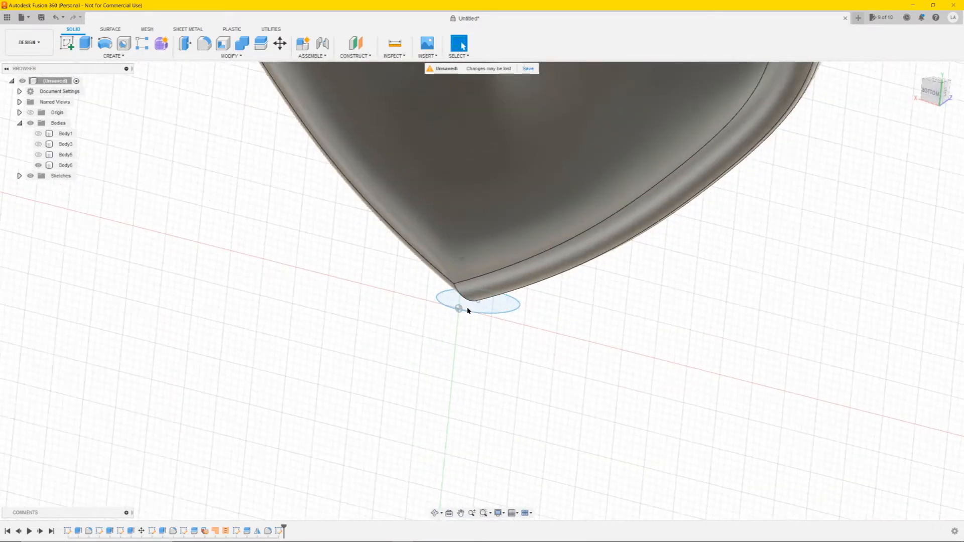
left_click(449, 301)
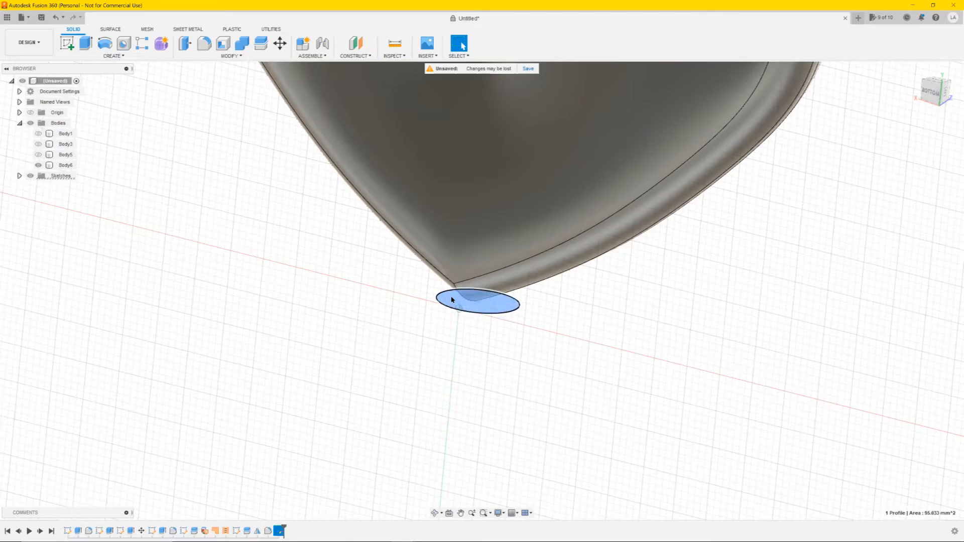
left_click(86, 44)
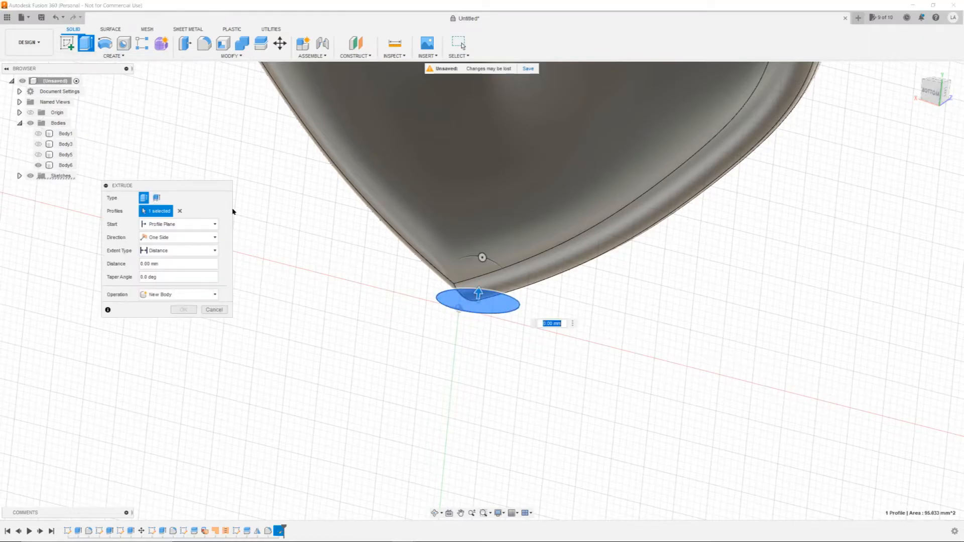
scroll(284, 354, "down", 6)
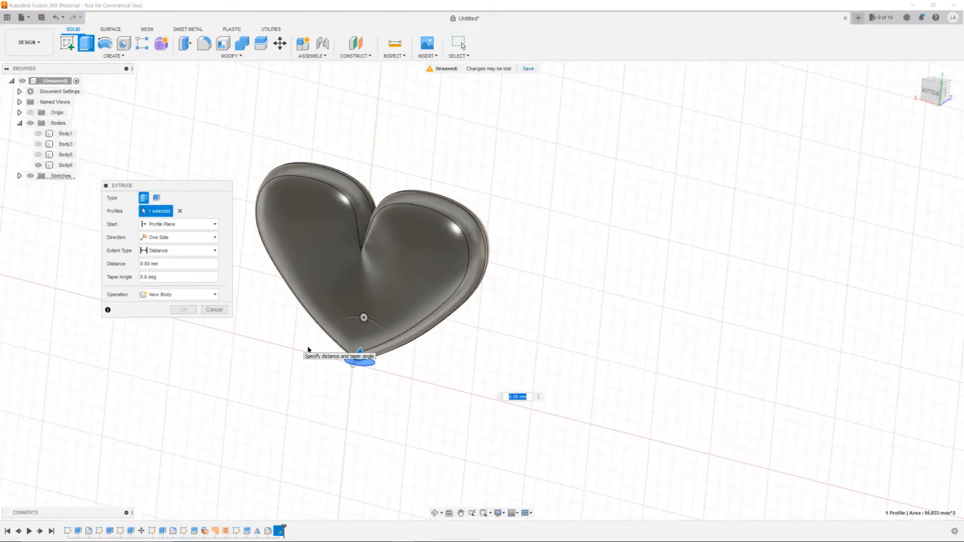
left_click_drag(359, 349, 379, 145)
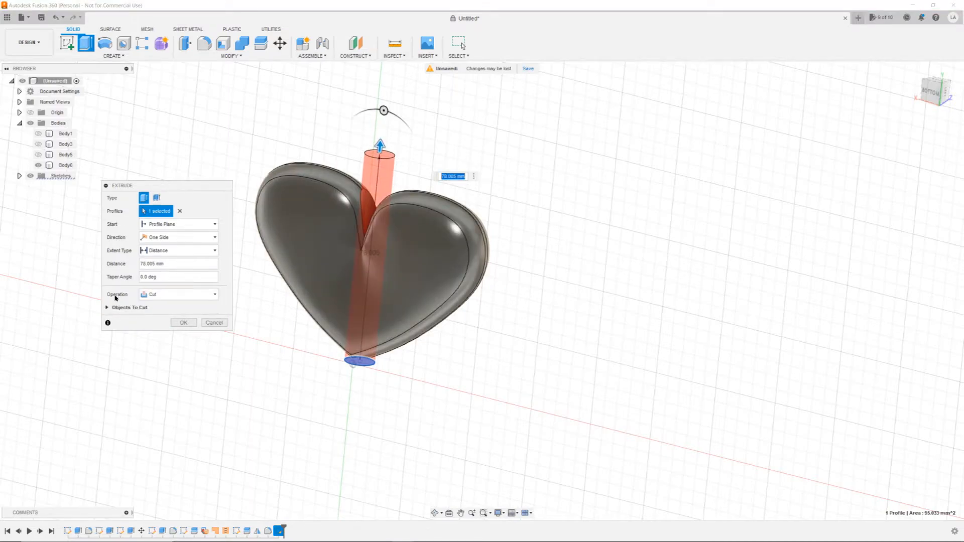
left_click(155, 298)
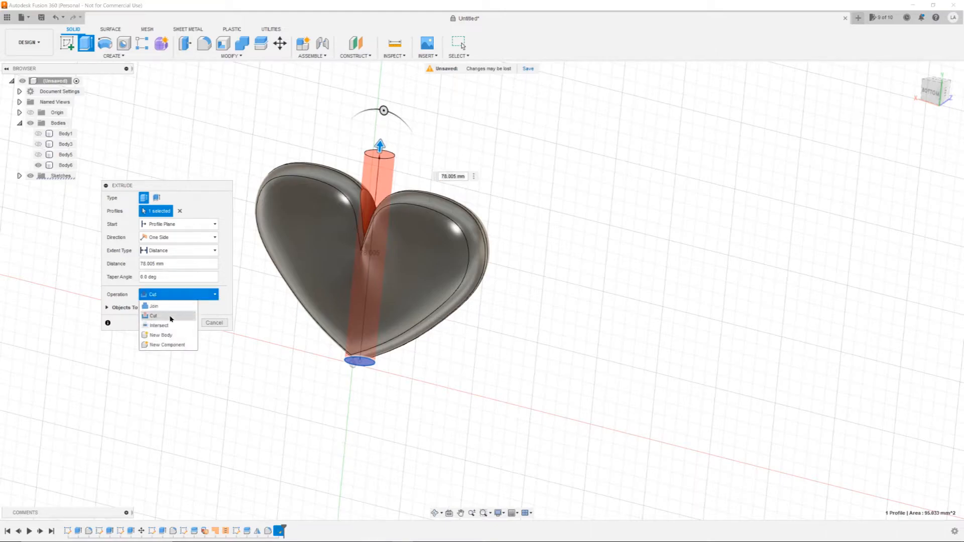
left_click(168, 335)
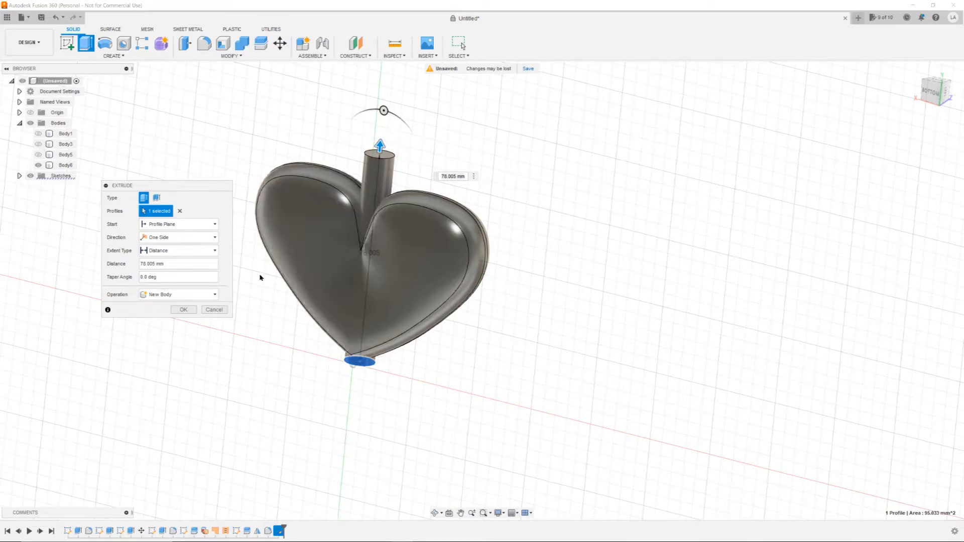
left_click(184, 310)
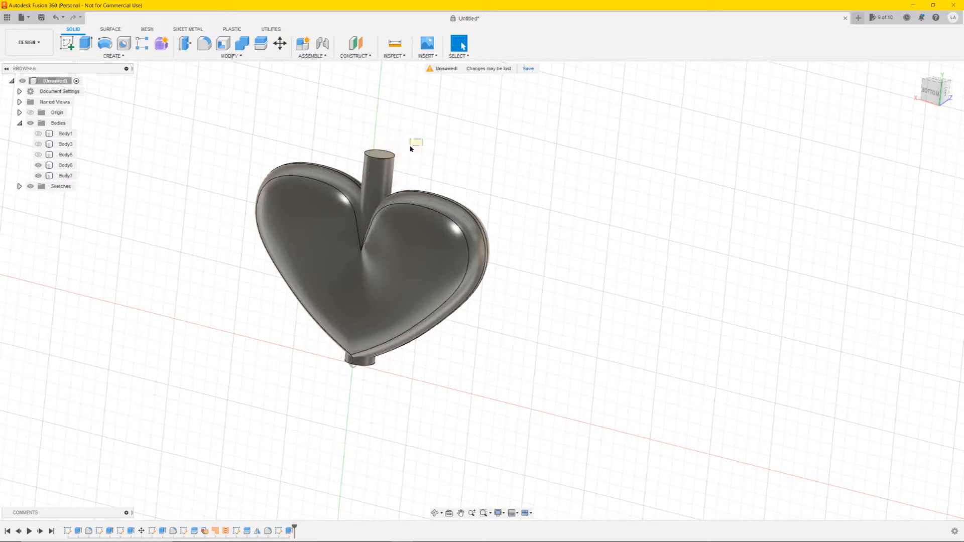
Move the cylinder body about 20.9 mm along its axis, out past the heart's notch
left_click(280, 44)
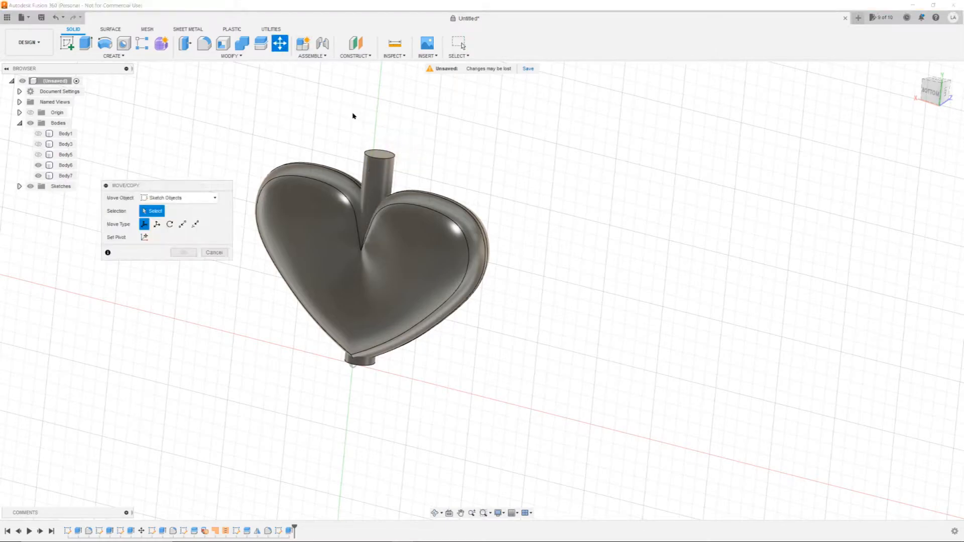
left_click(931, 94)
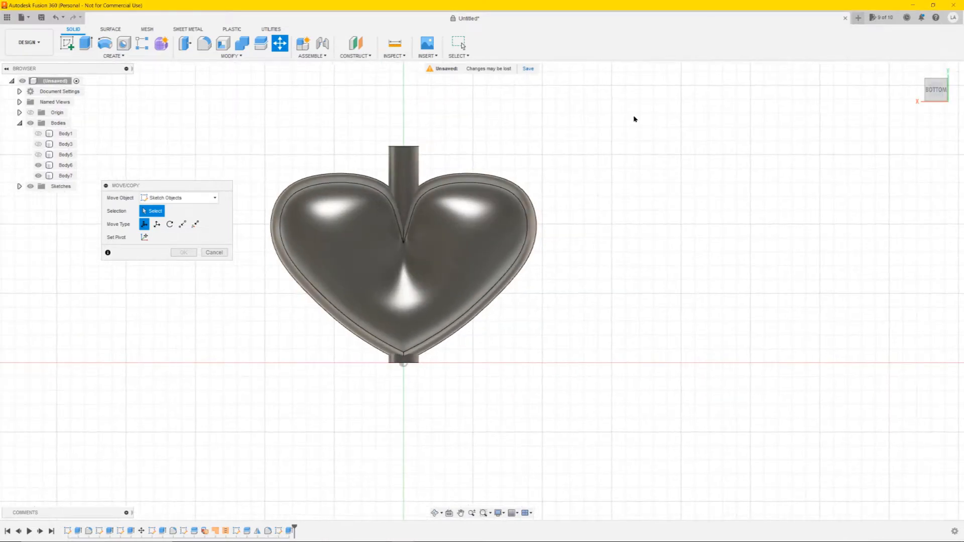
left_click(166, 198)
left_click(166, 218)
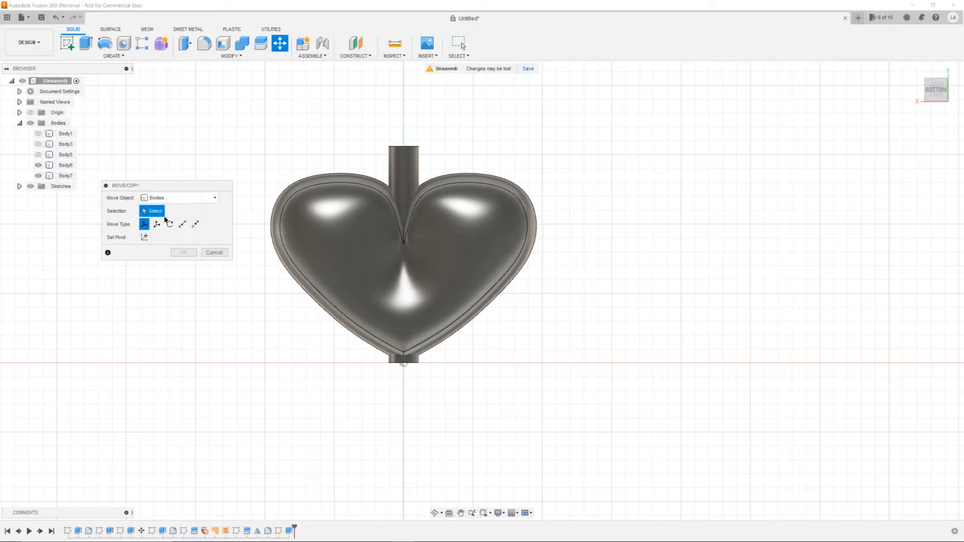
left_click(403, 166)
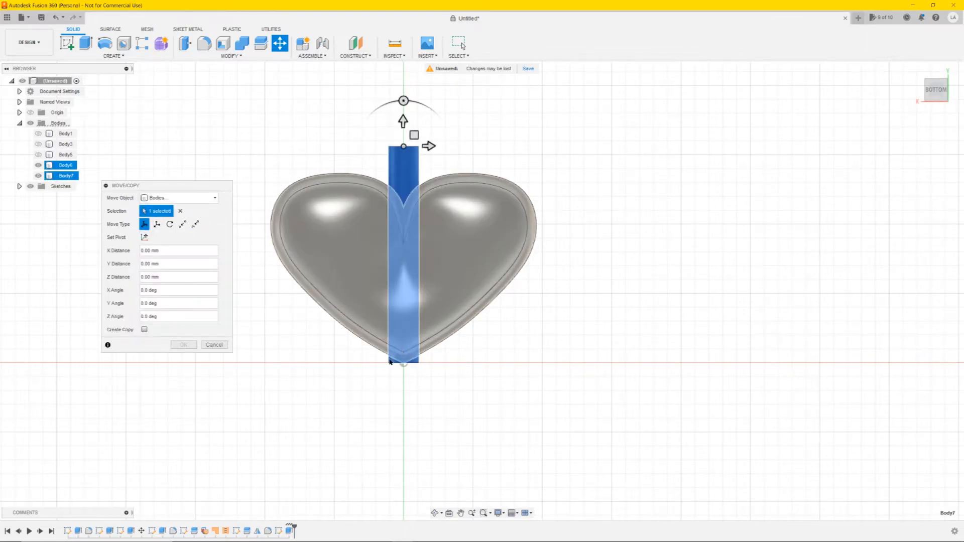
left_click_drag(404, 120, 407, 49)
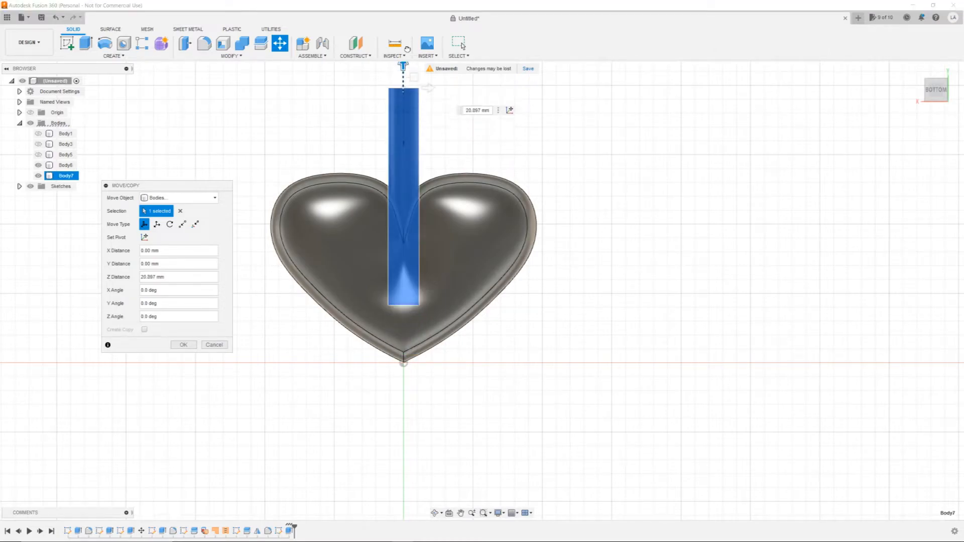
middle_click_drag(665, 152, 626, 230)
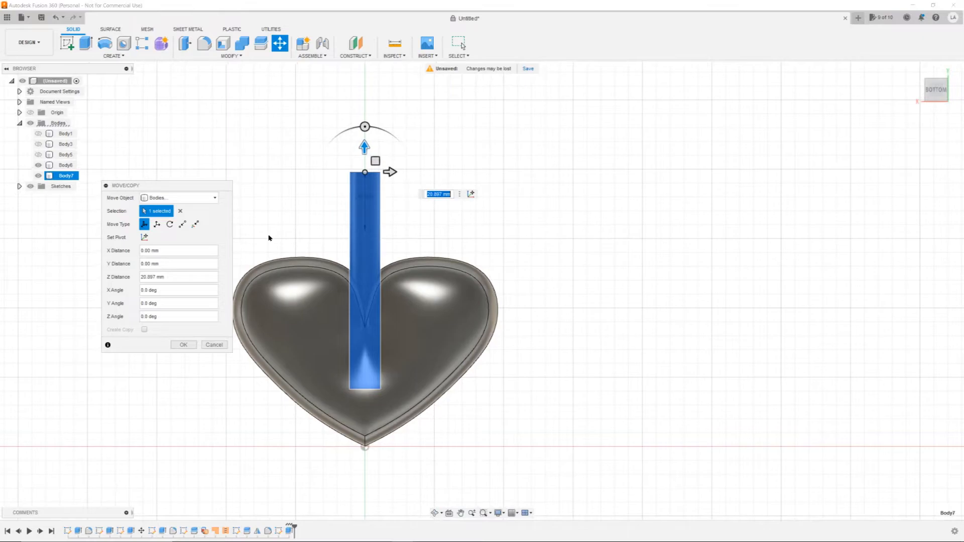
left_click(189, 345)
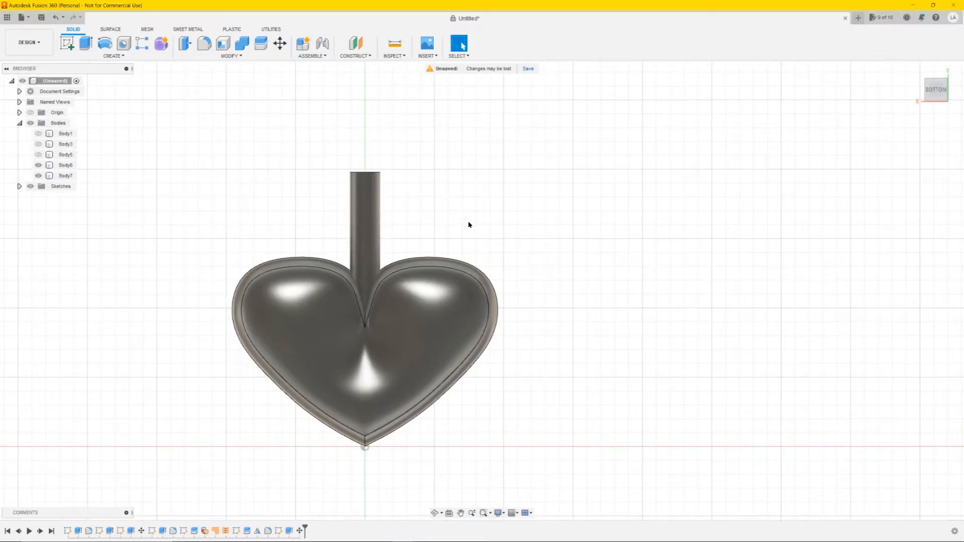
Shorten the cylinder by extruding its protruding end face about 22.6 mm back towards the heart as a cut
middle_click_drag(450, 220, 414, 243, "shift")
left_click(338, 205)
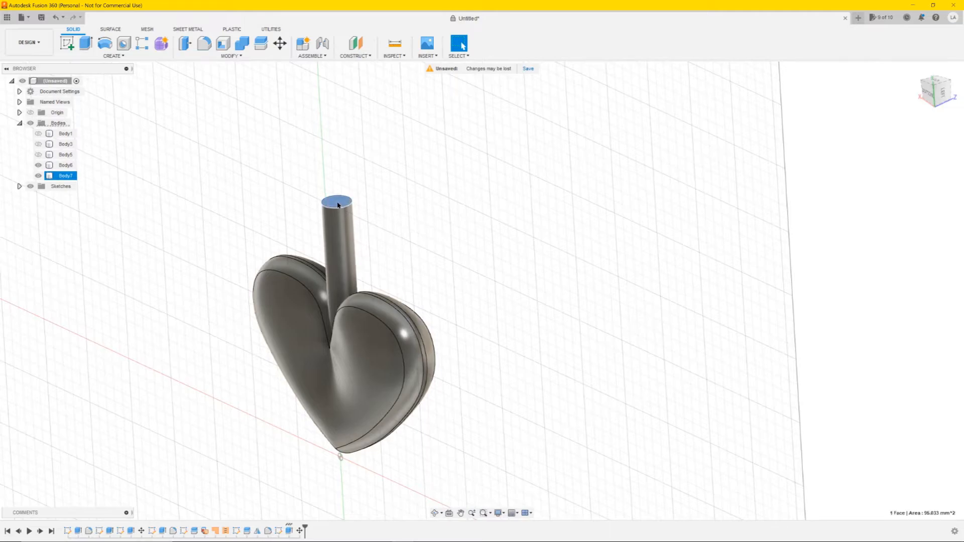
left_click(339, 204)
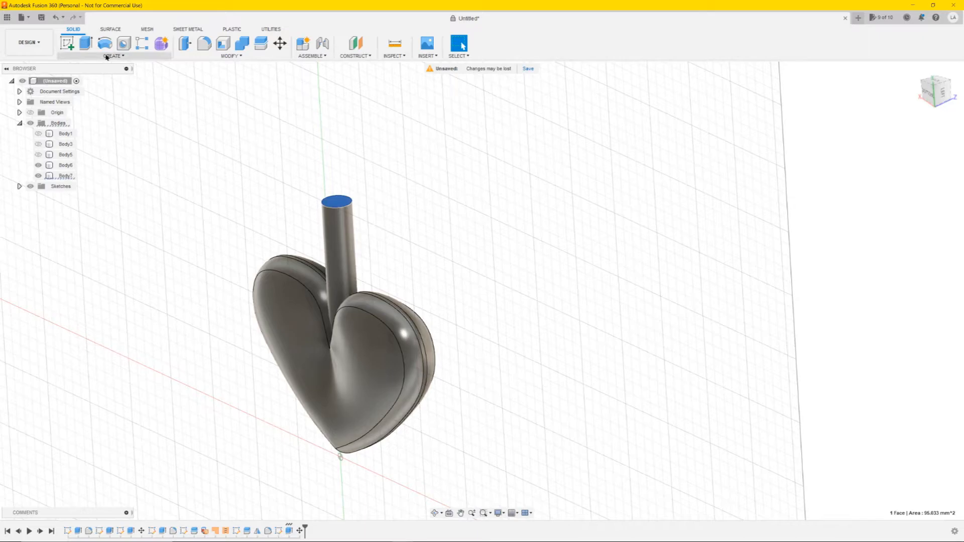
left_click(86, 43)
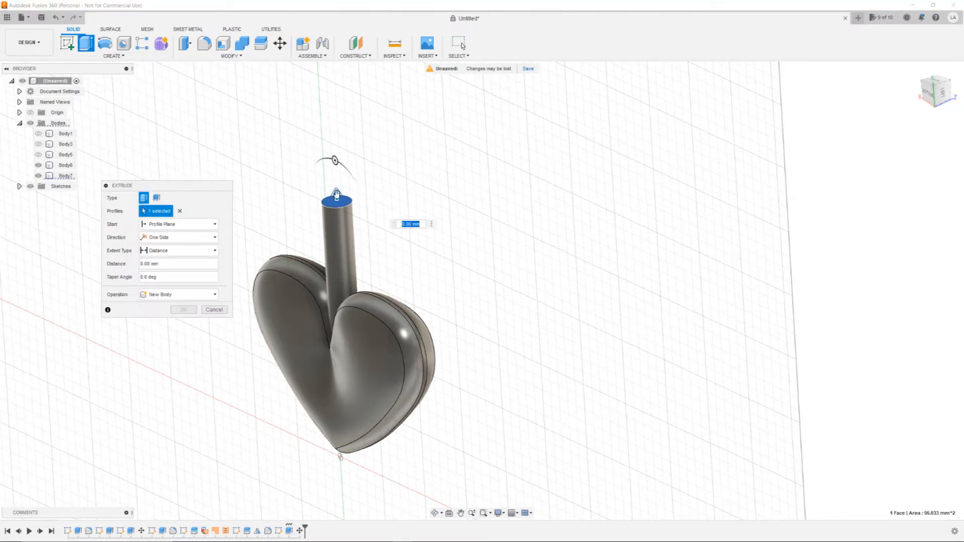
left_click_drag(337, 193, 341, 264)
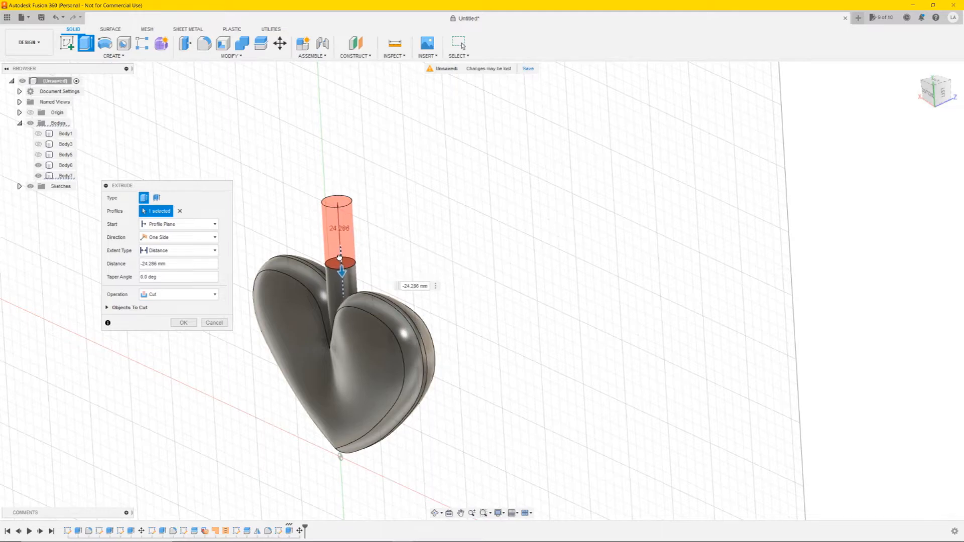
middle_click_drag(314, 236, 333, 207, "shift")
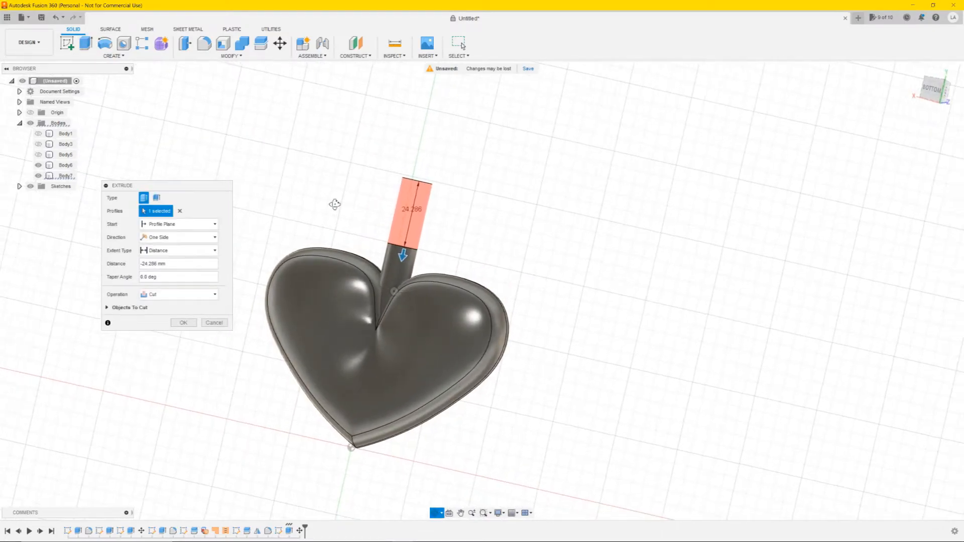
left_click_drag(404, 253, 403, 248)
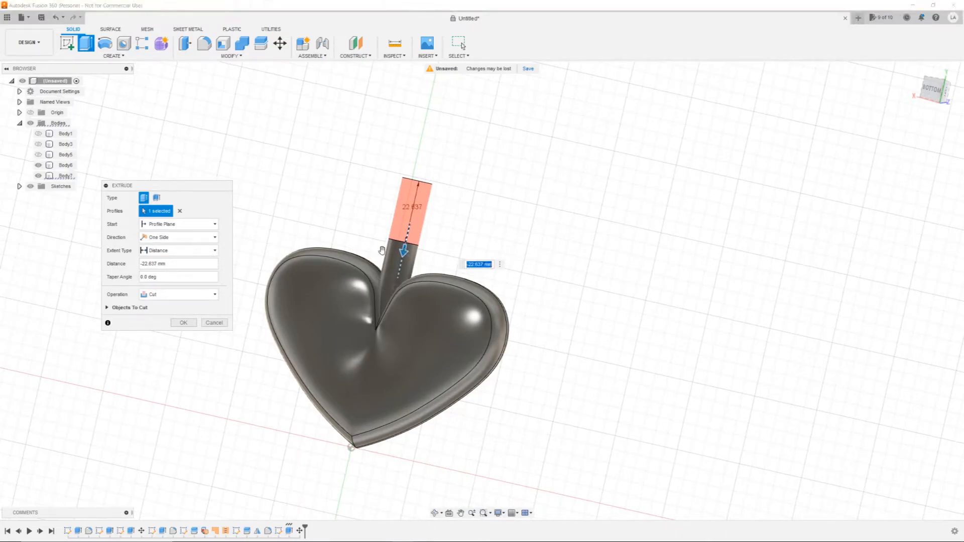
left_click(190, 322)
Round the cylinder's protruding end by filleting its circular edge with a 5.2 mm radius
middle_click_drag(447, 190, 415, 285, "shift")
left_click(411, 294)
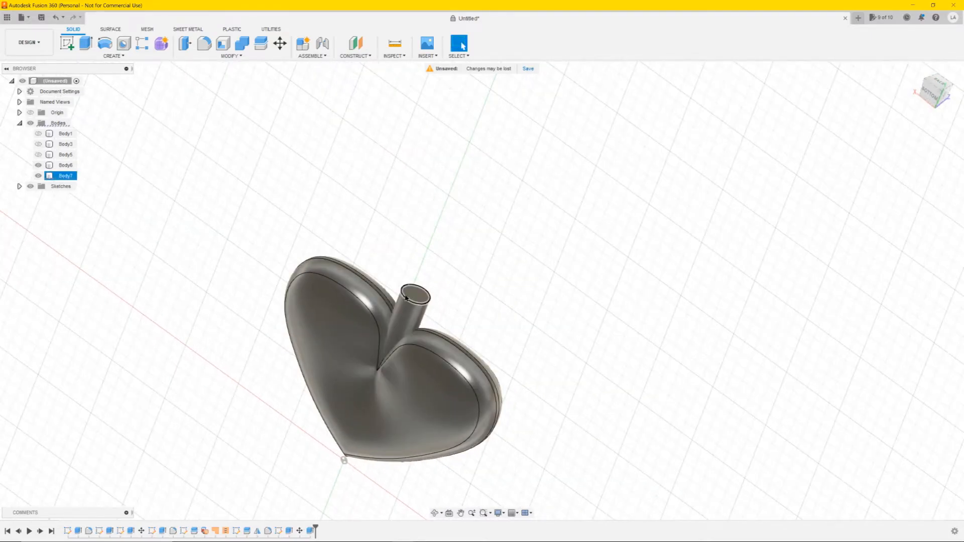
left_click(405, 297)
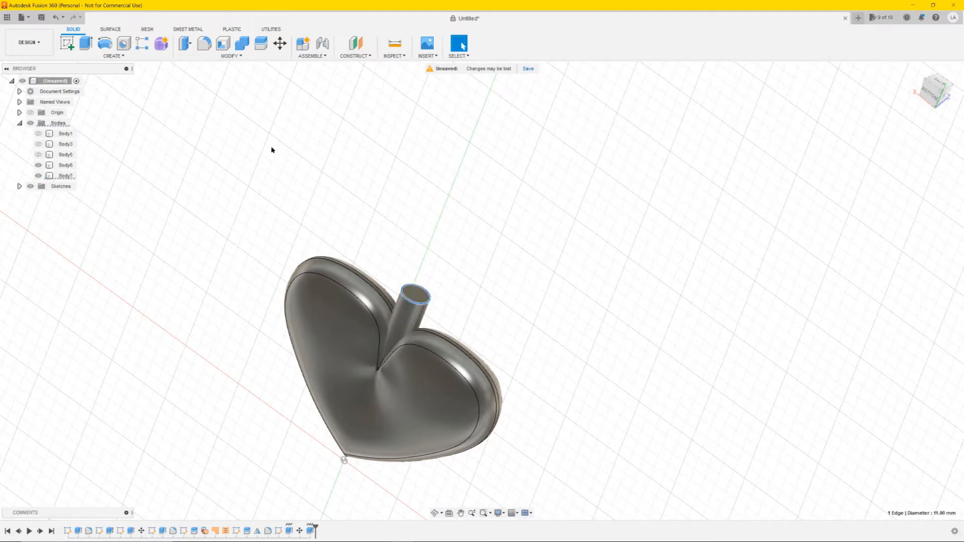
left_click(205, 44)
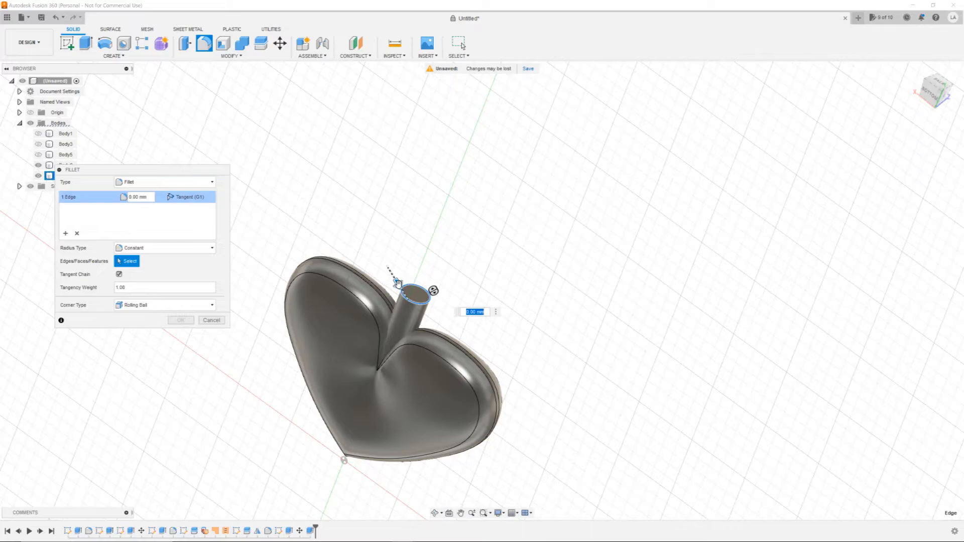
left_click_drag(398, 284, 400, 290)
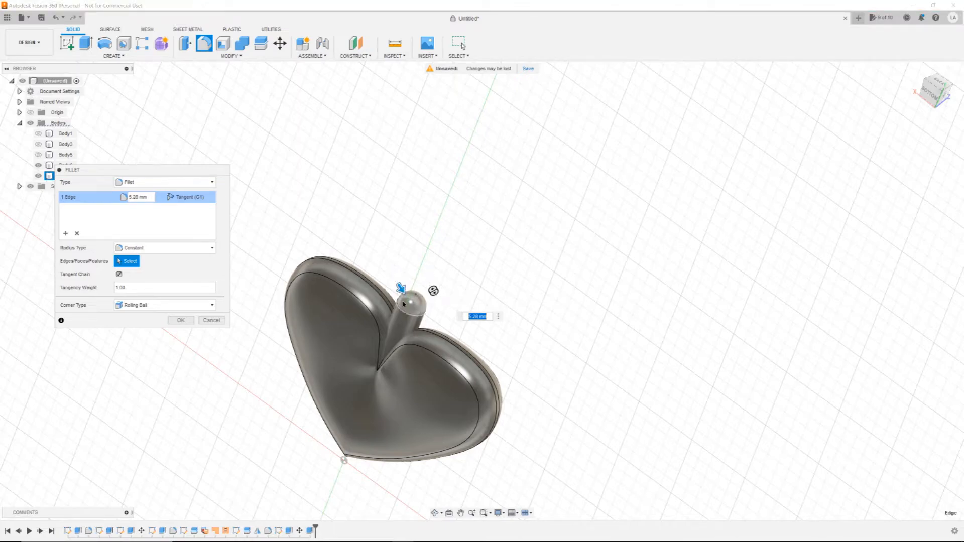
left_click(180, 321)
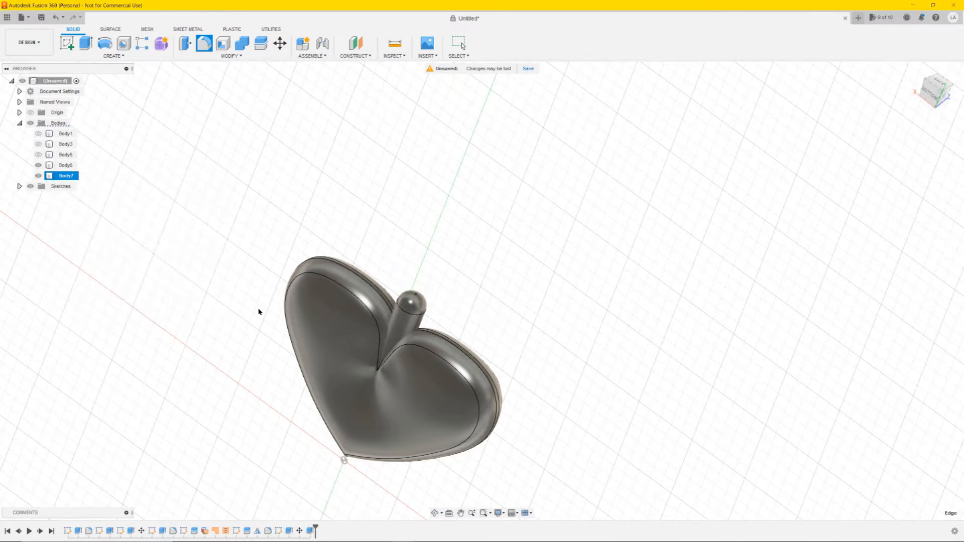
Start a sketch on the origin plane parallel to the heart's face, as seen in the bottom view
left_click(931, 96)
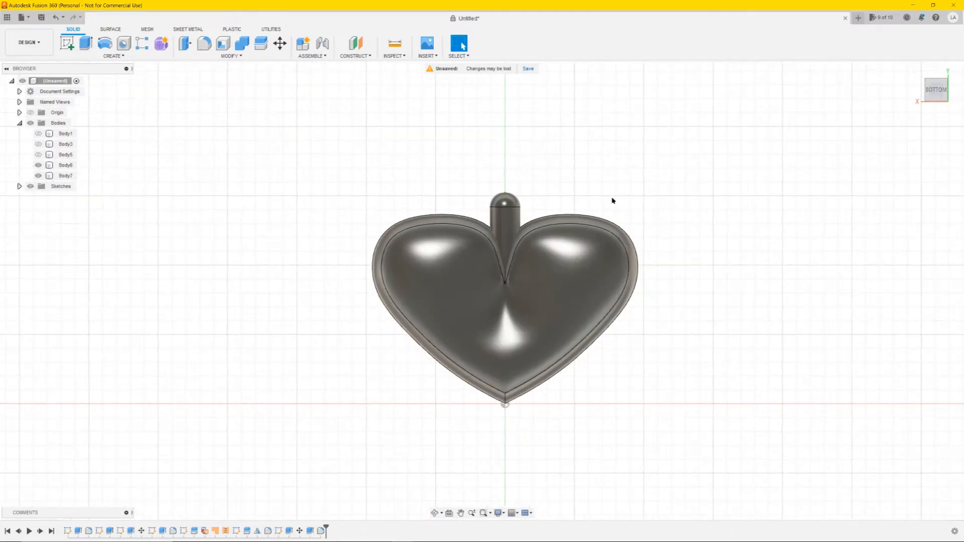
scroll(607, 191, "up", 4)
left_click(407, 225)
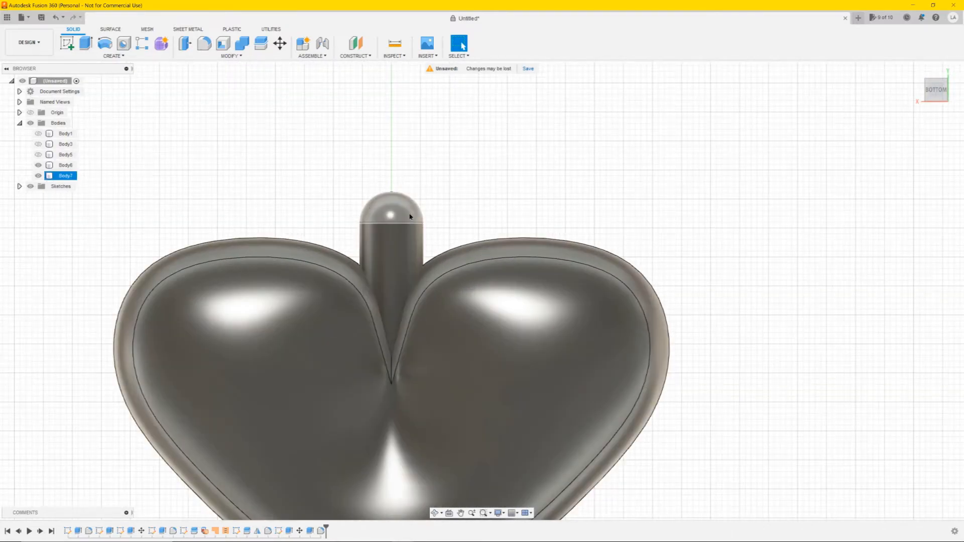
left_click(355, 206)
left_click(66, 43)
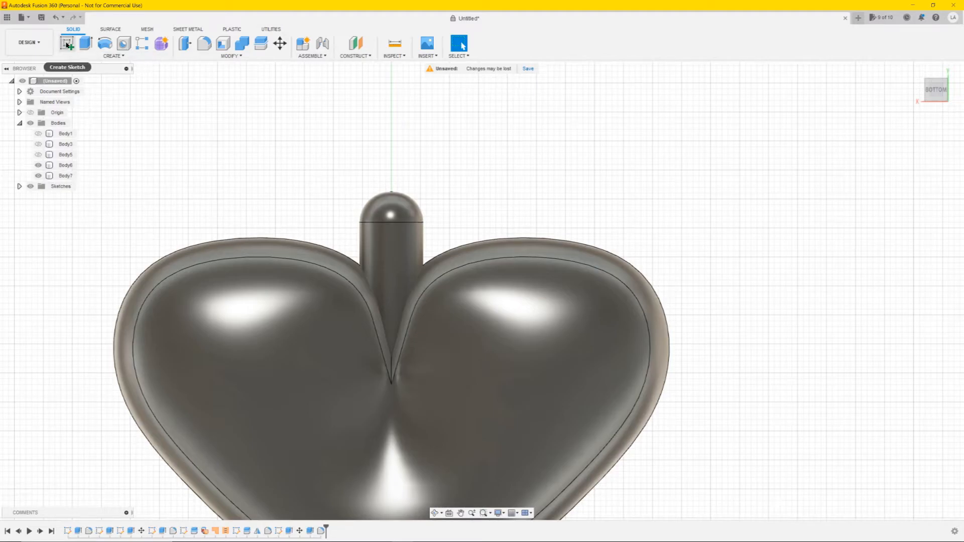
left_click(390, 231)
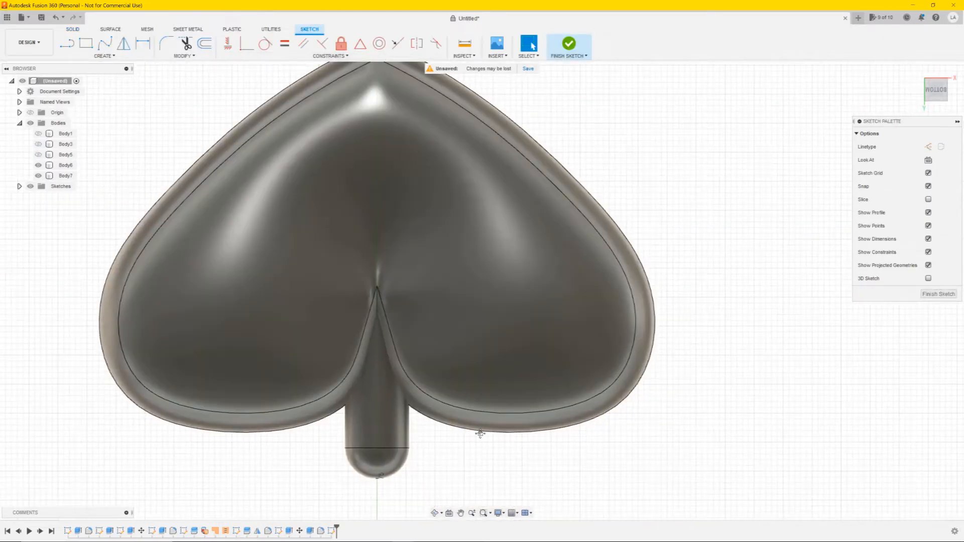
Sketch a 6 mm diameter circle on the cylinder's centreline just below its rounded end and finish the sketch
mouse_move(478, 430)
middle_mouse_down()
mouse_move(433, 248)
mouse_move(445, 268)
middle_mouse_up()
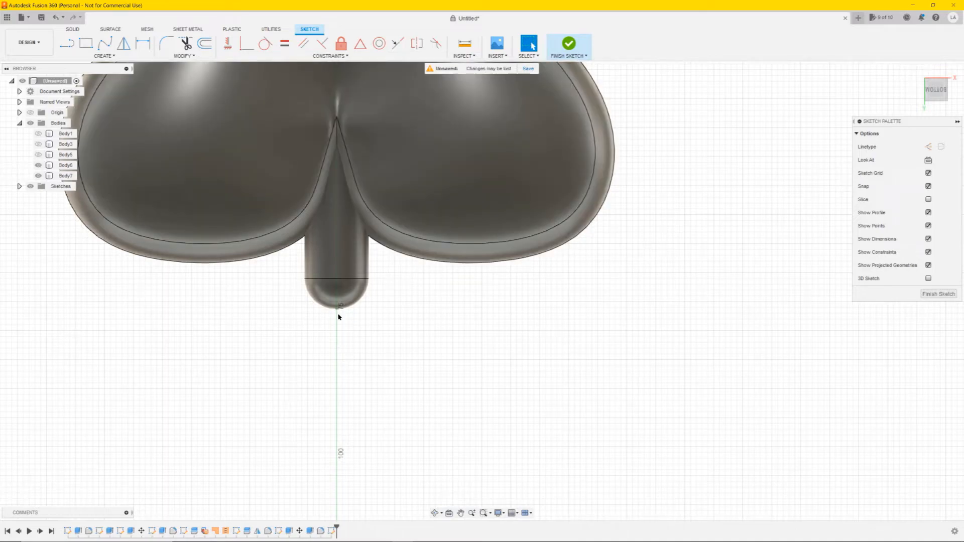
left_click(98, 57)
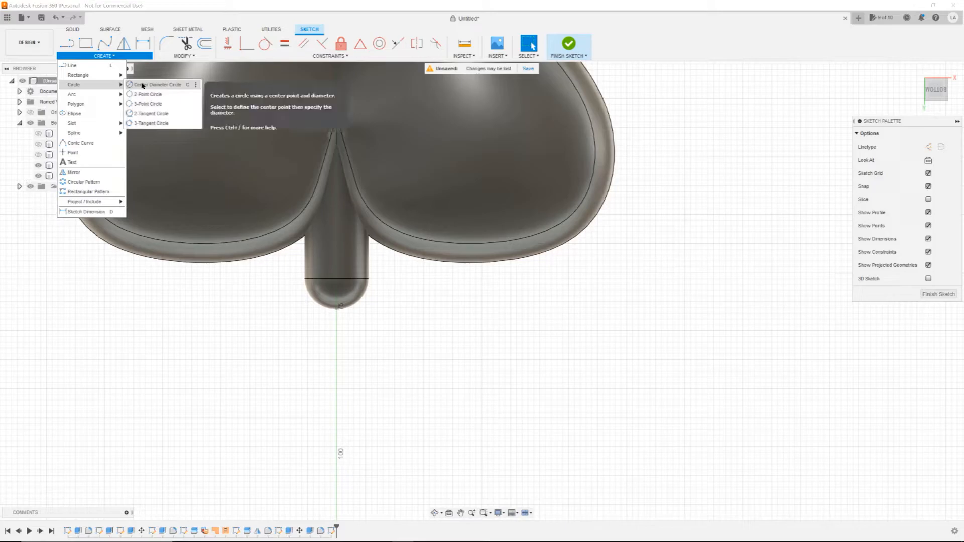
left_click(142, 85)
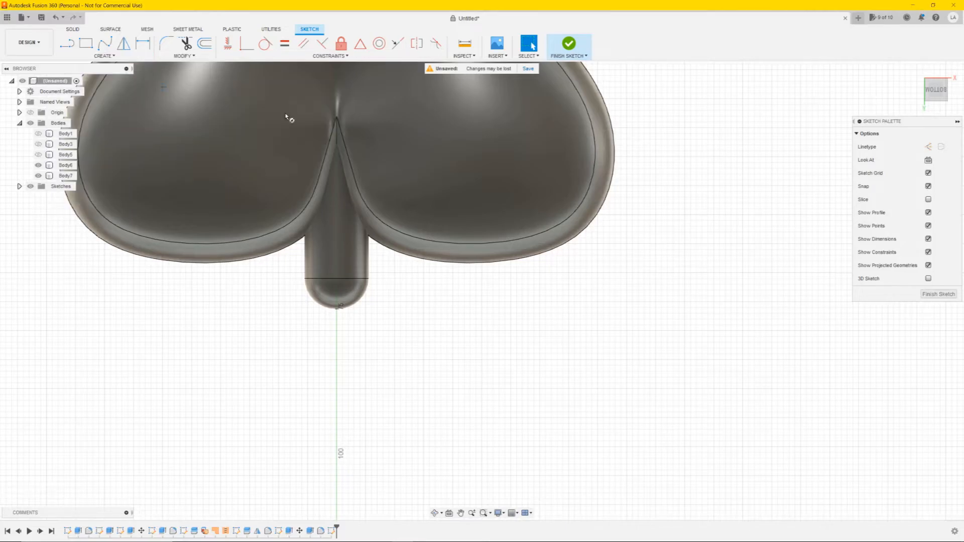
left_click(337, 260)
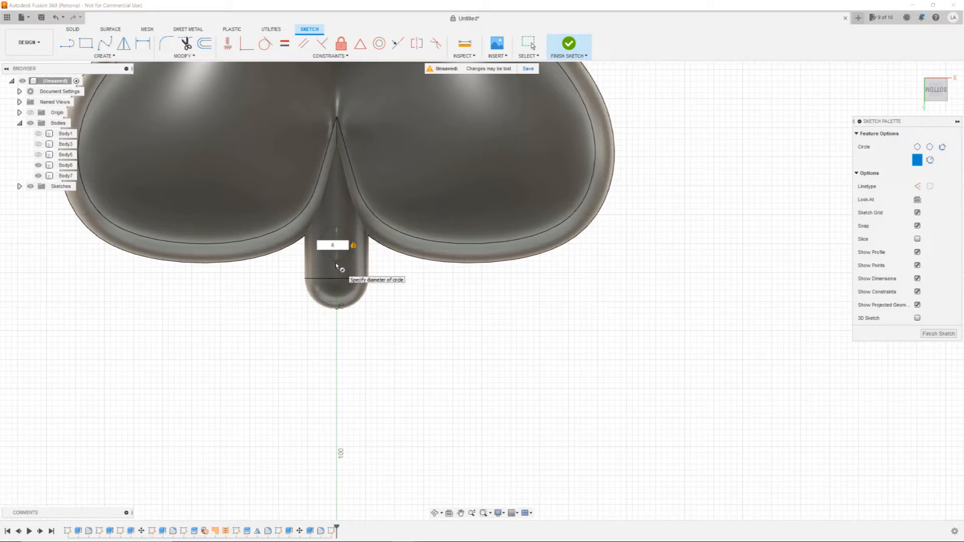
key("Return")
left_click(352, 126)
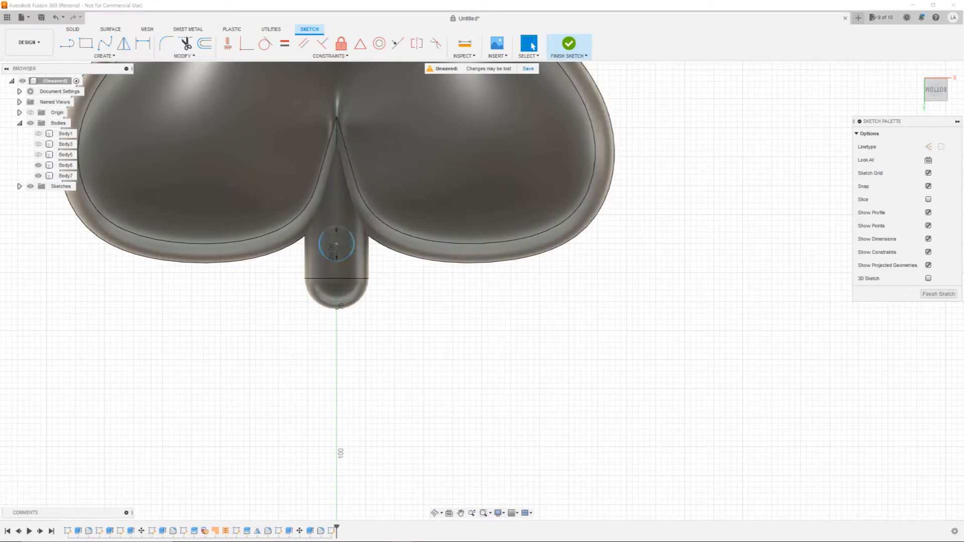
left_click(939, 294)
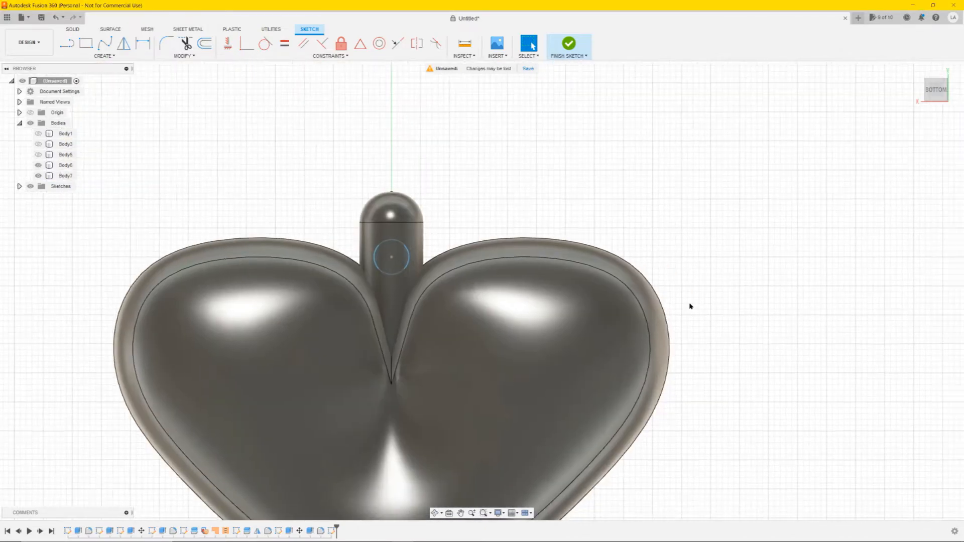
Extrude the 6 mm circle about 18.8 mm through the cylinder as a cut to form the hanging hole, and check it from both sides
middle_click_drag(302, 201, 340, 213, "shift")
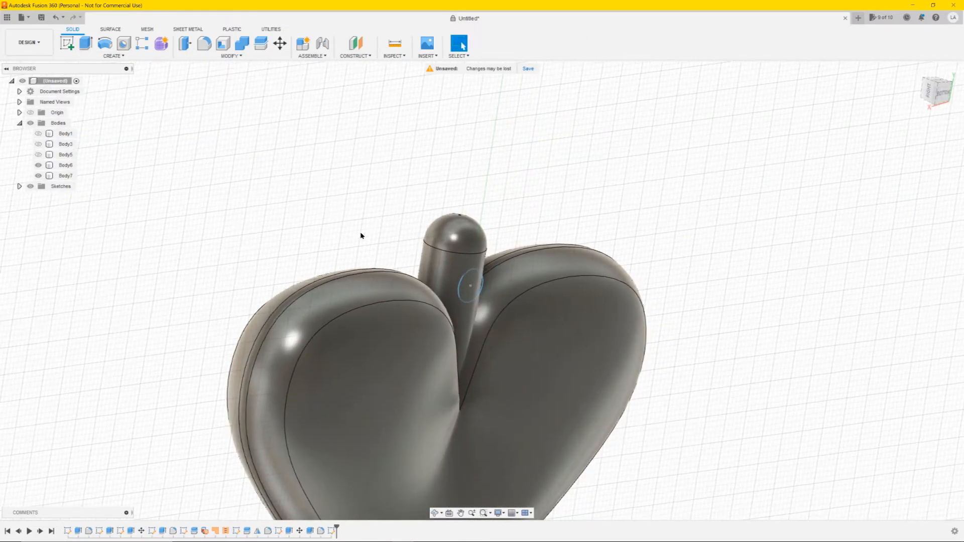
left_click(461, 291)
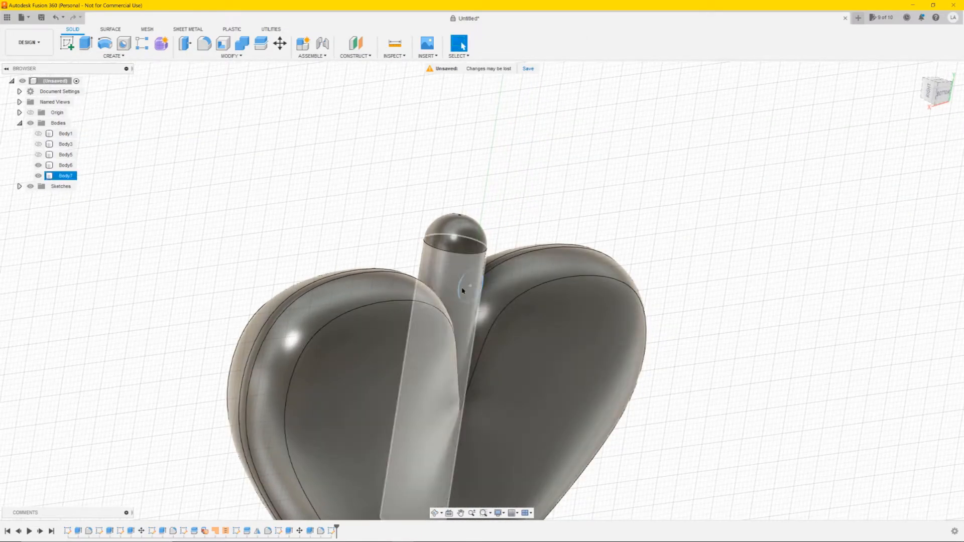
left_click(462, 290)
left_click(462, 287)
left_click(466, 293)
left_click(400, 202)
mouse_move(389, 204)
middle_mouse_down("shift")
mouse_move(411, 221)
mouse_move(383, 213)
middle_mouse_up("shift")
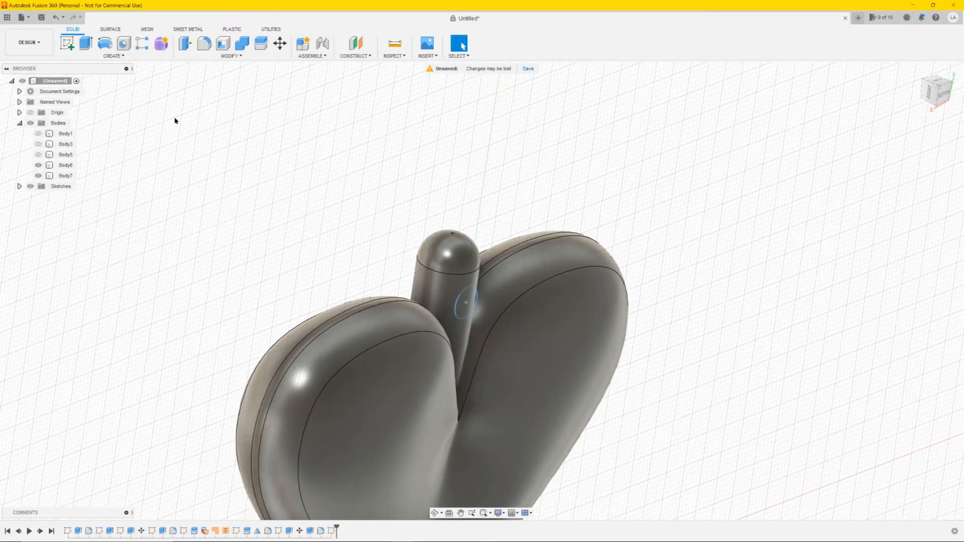
left_click(87, 44)
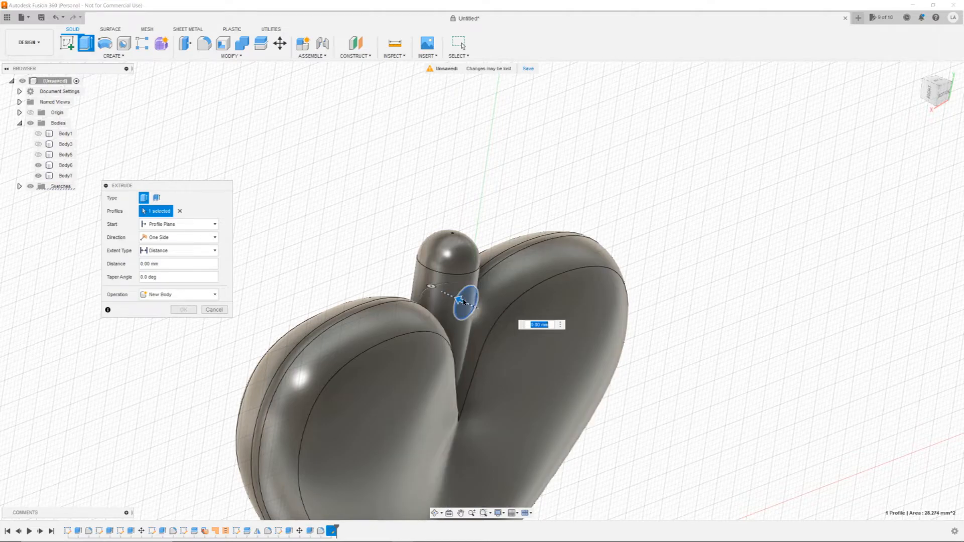
left_click_drag(459, 300, 373, 269)
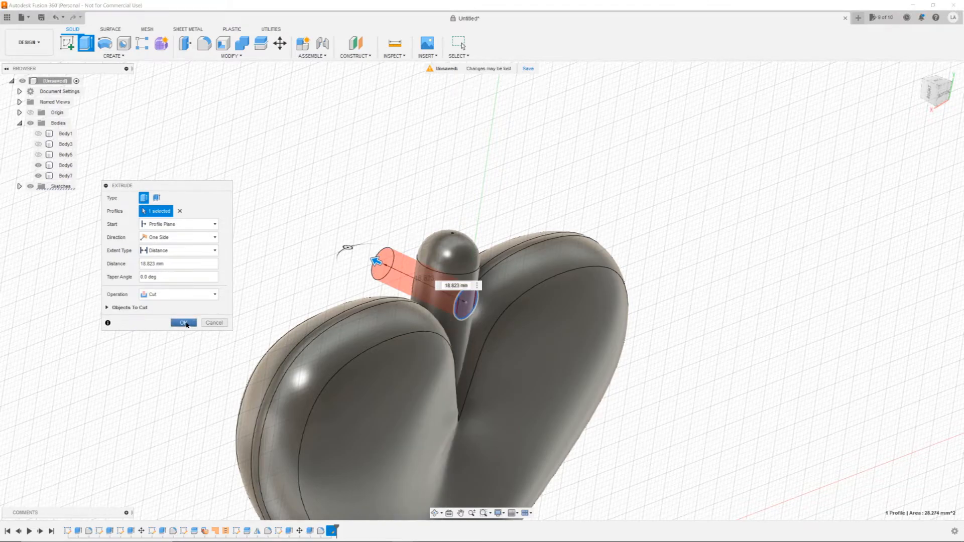
left_click(186, 325)
middle_click_drag(341, 268, 320, 252, "shift")
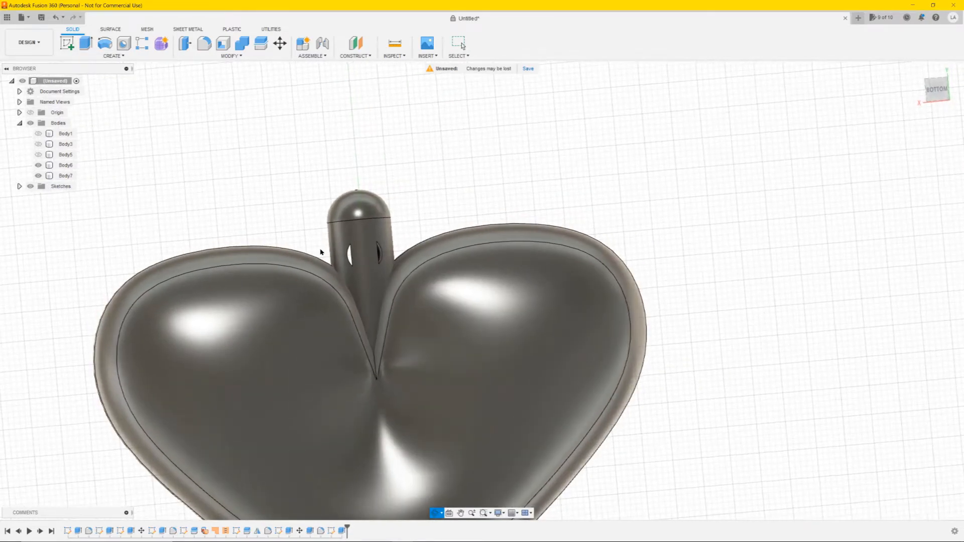
middle_click_drag(291, 211, 394, 189, "shift")
left_click(541, 328)
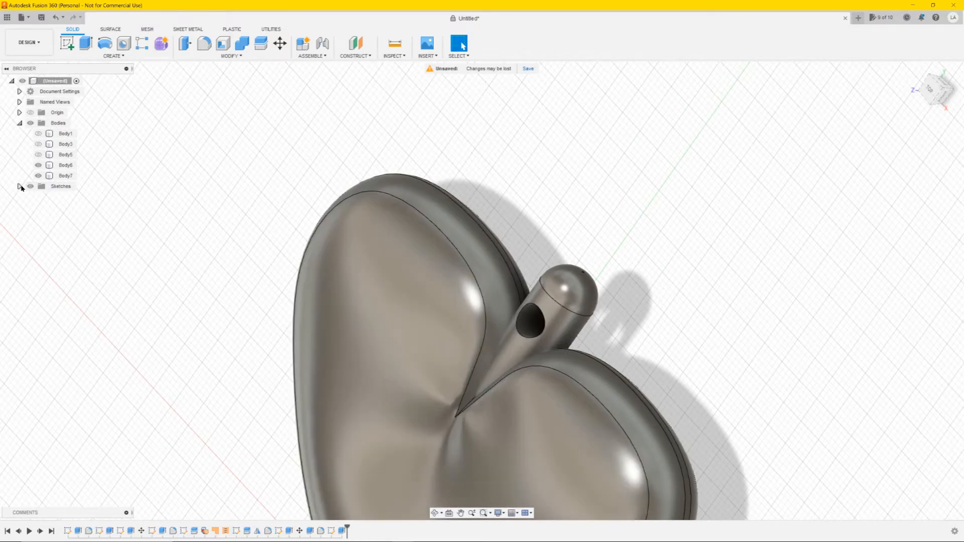
Show the hole's circle sketch again and cut its 6 mm circle about 9.9 mm through the cylinder's remaining side
left_click(19, 187)
left_click(38, 270)
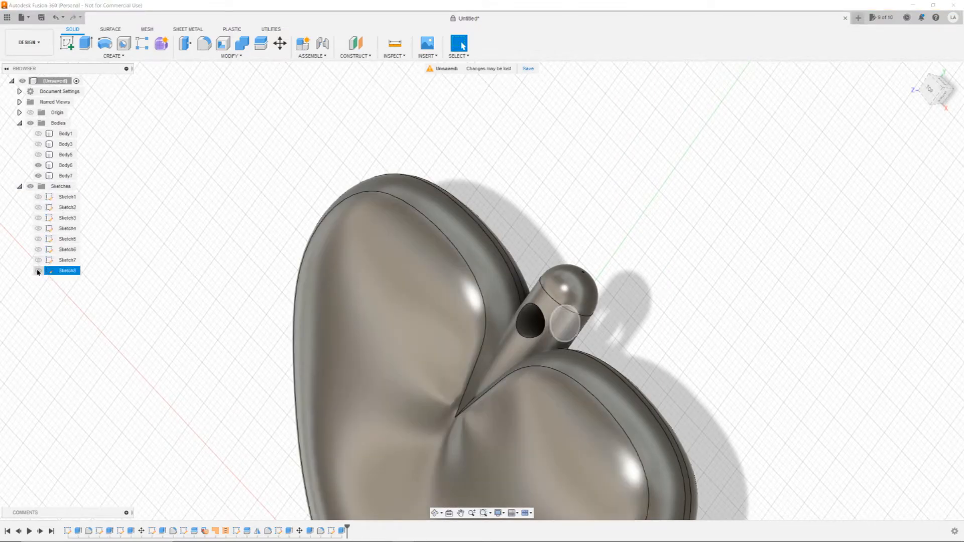
middle_click_drag(204, 272, 233, 280, "shift")
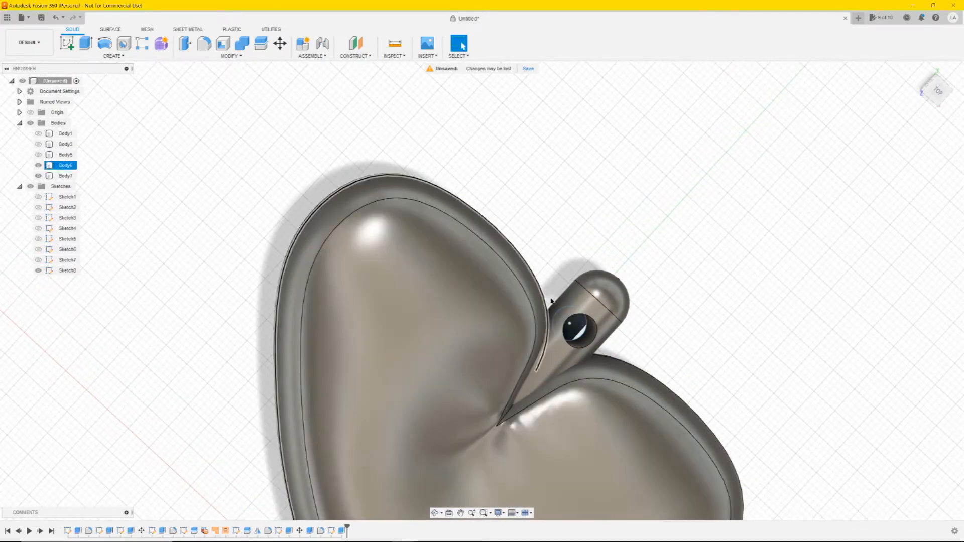
left_click(582, 328)
middle_click_drag(544, 256, 569, 300, "shift")
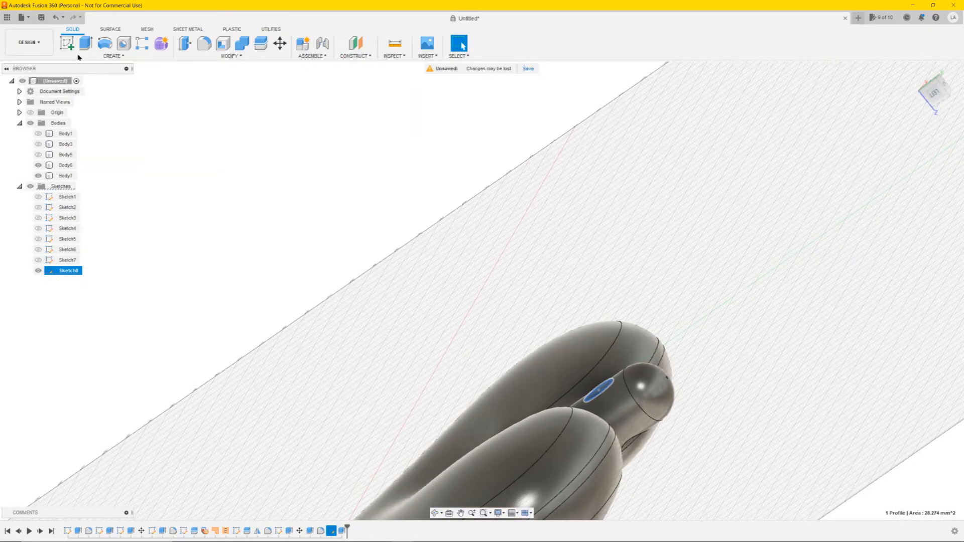
left_click(85, 43)
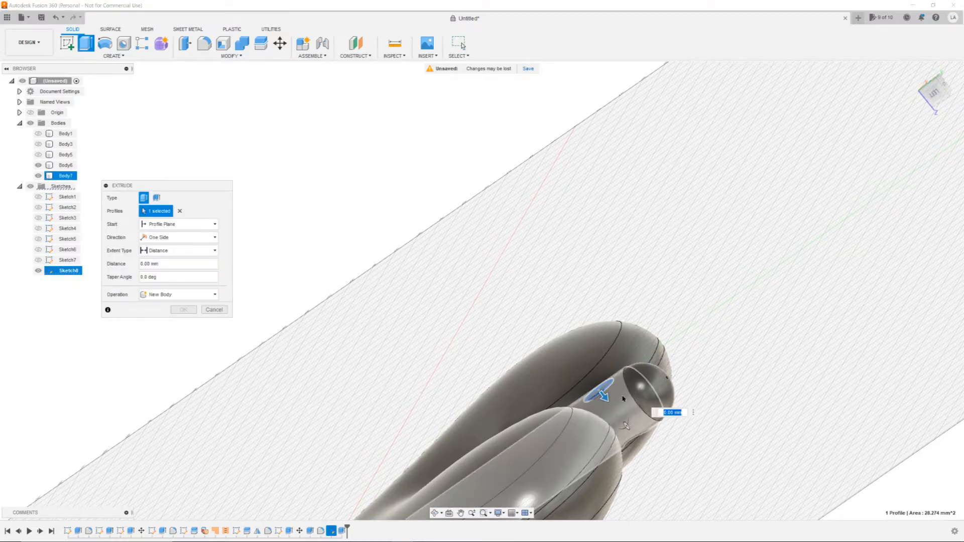
left_click_drag(606, 398, 559, 340)
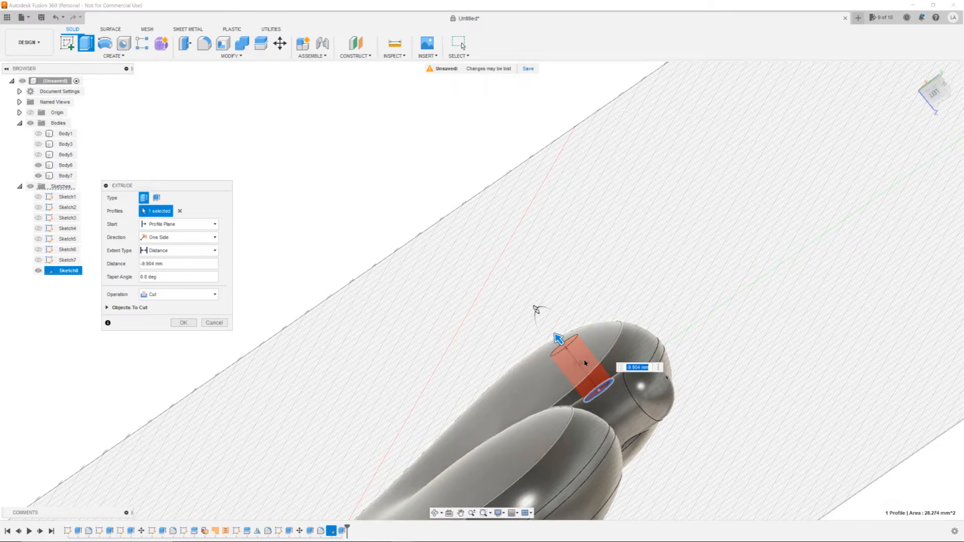
left_click(178, 325)
middle_click_drag(308, 297, 378, 341, "shift")
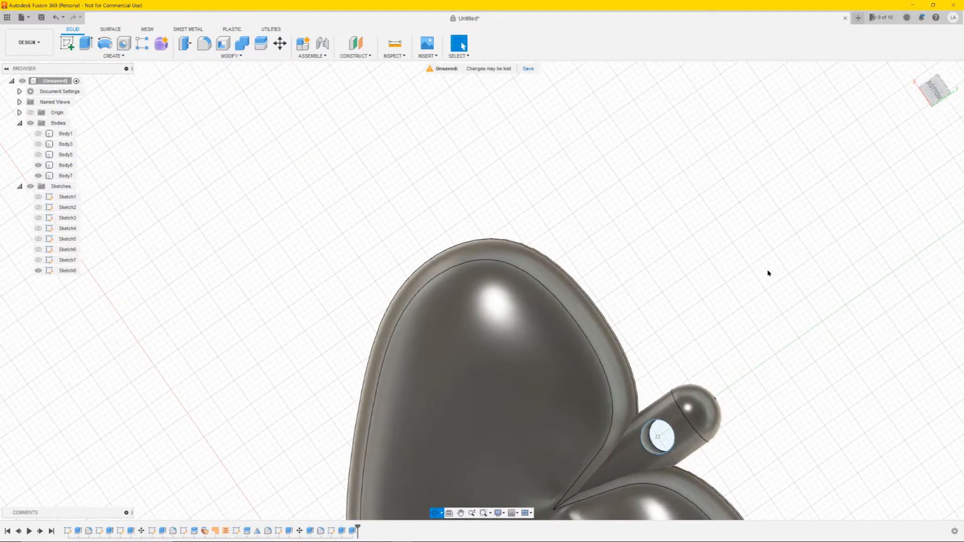
scroll(748, 277, "down", 5)
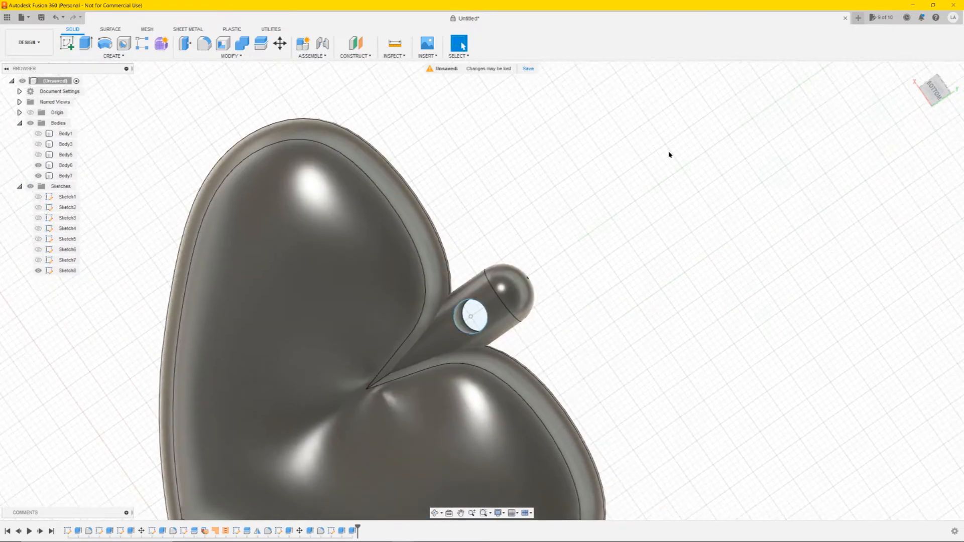
Apply the design's black appearance to the heart and hanger bodies, removing the appearances already applied to them
mouse_move(772, 218)
left_mouse_down()
mouse_move(273, 437)
mouse_move(281, 437)
left_mouse_up()
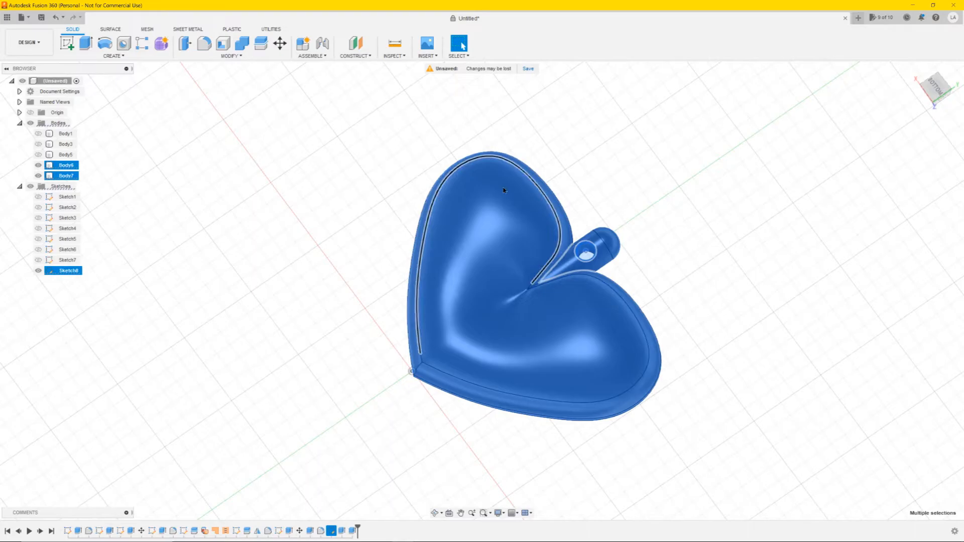
middle_click_drag(574, 194, 560, 211, "shift")
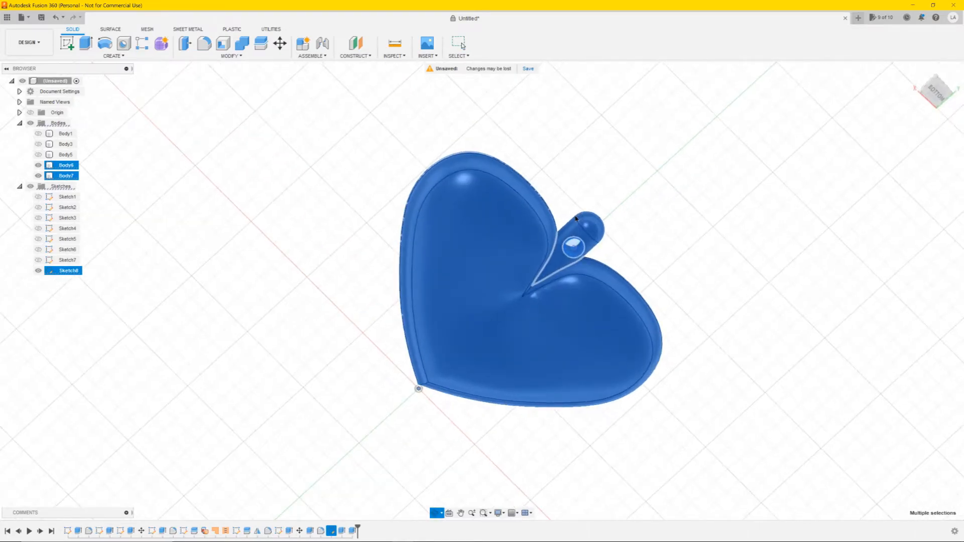
left_click(942, 95)
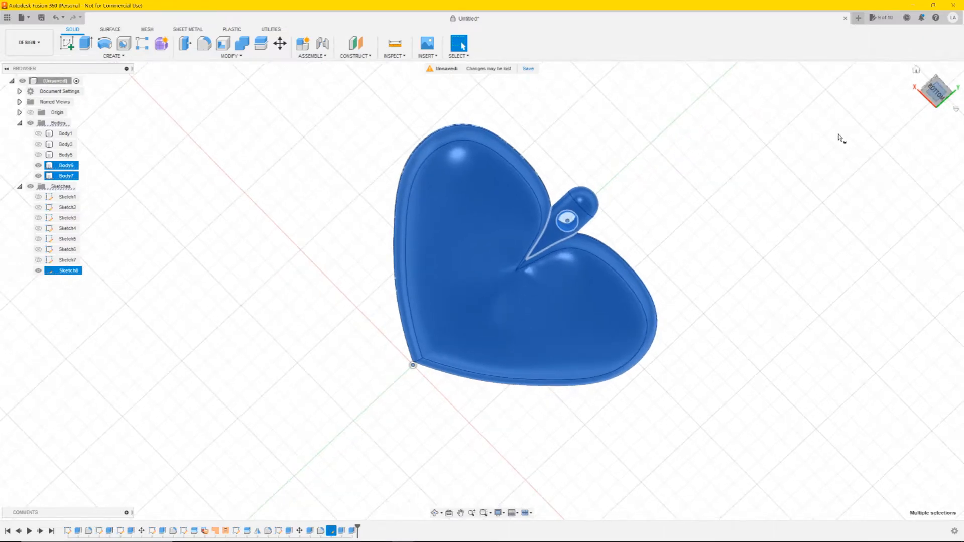
middle_click_drag(738, 157, 582, 161)
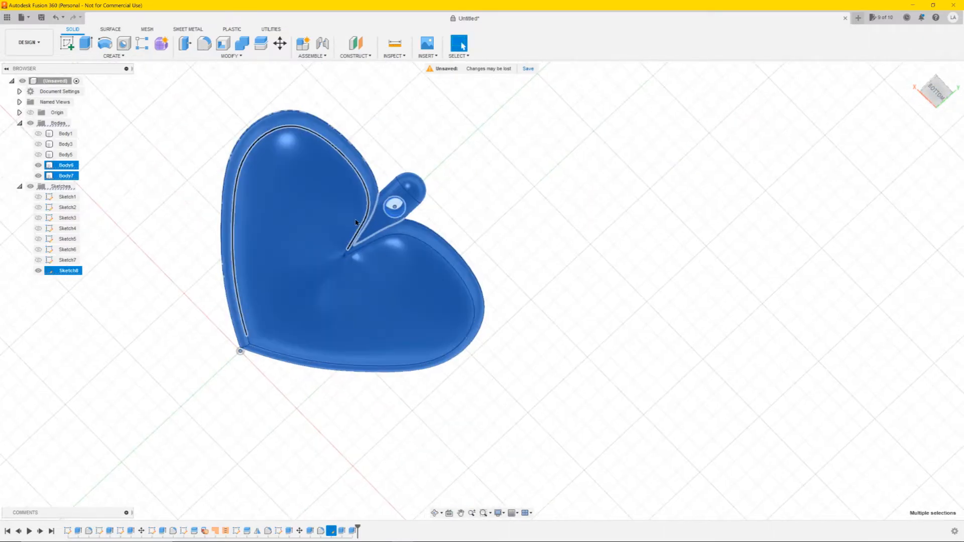
left_click(543, 215)
left_click_drag(552, 186, 236, 347)
right_click(242, 296)
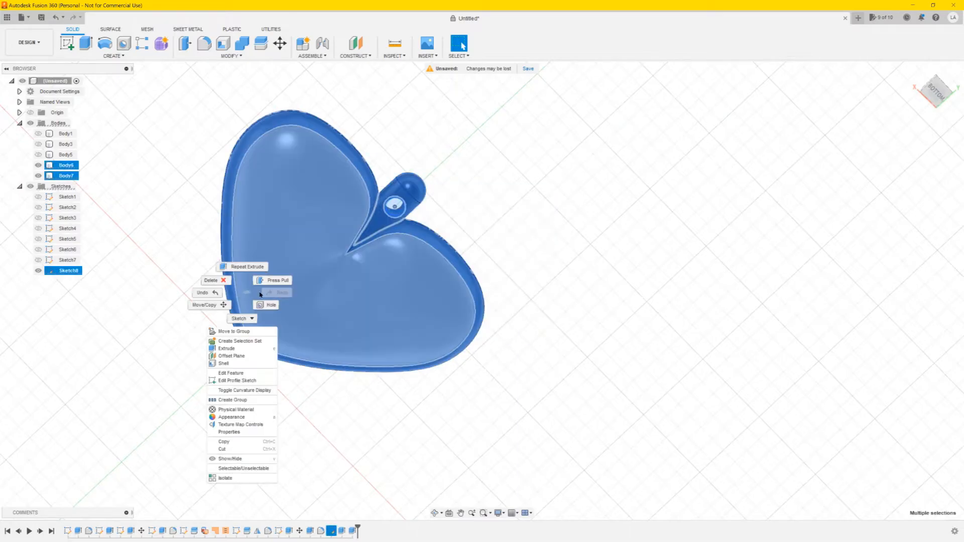
left_click(239, 418)
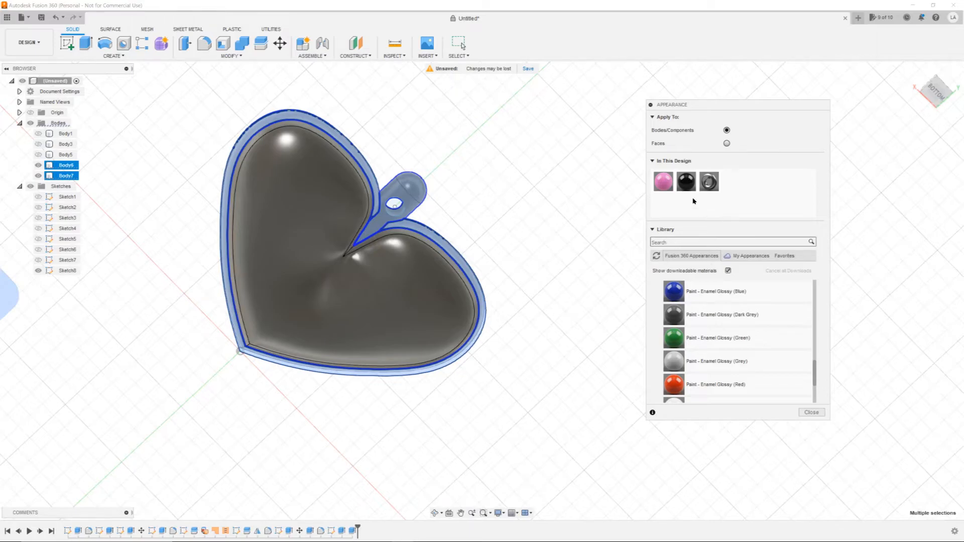
left_click_drag(686, 181, 404, 225)
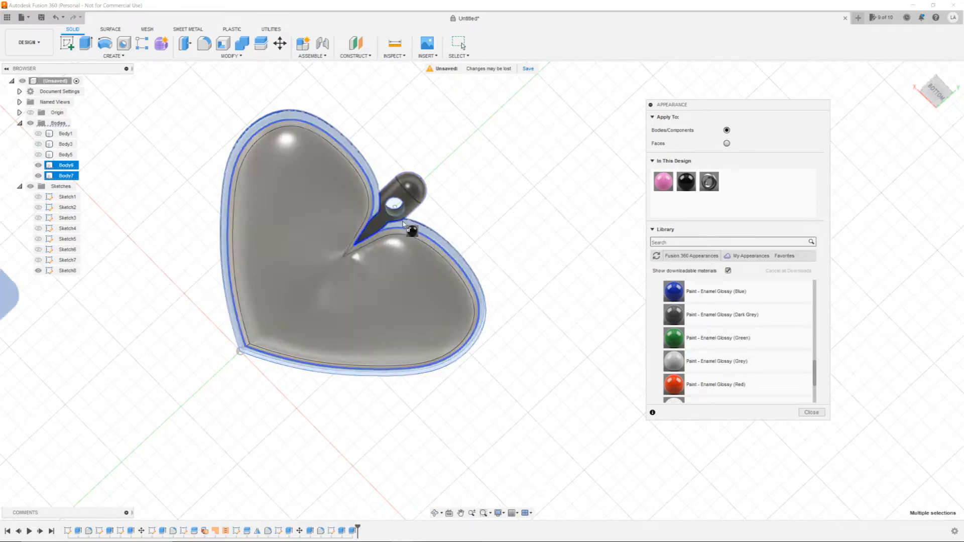
left_click_drag(329, 166, 330, 167)
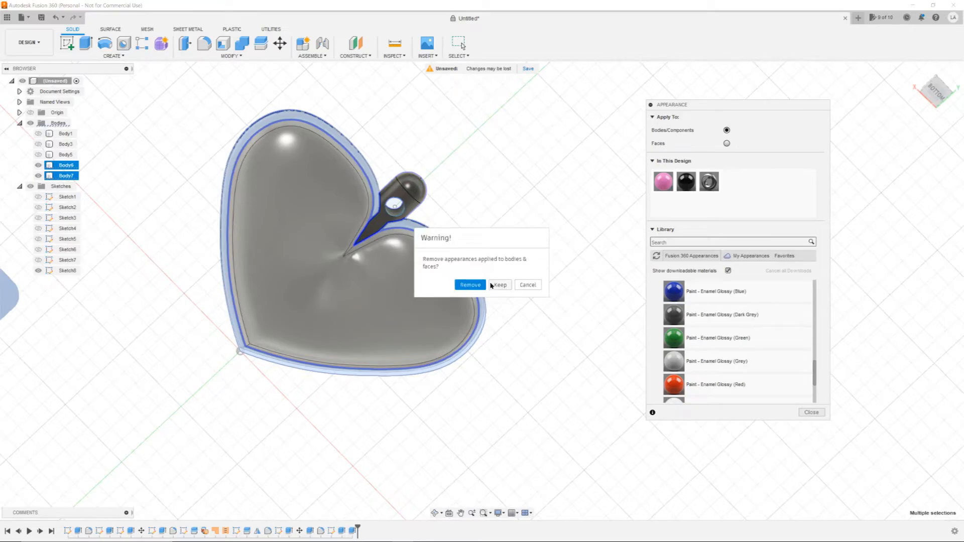
left_click(467, 285)
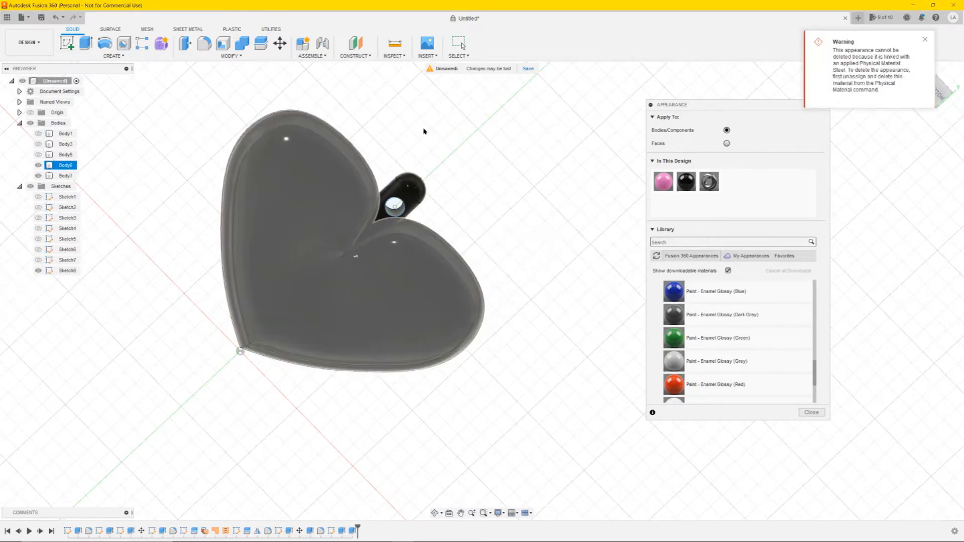
Apply the design's pink appearance to the puffy front and back faces of the heart, leaving the rim black
middle_click_drag(391, 244, 177, 259, "shift")
left_click(141, 255)
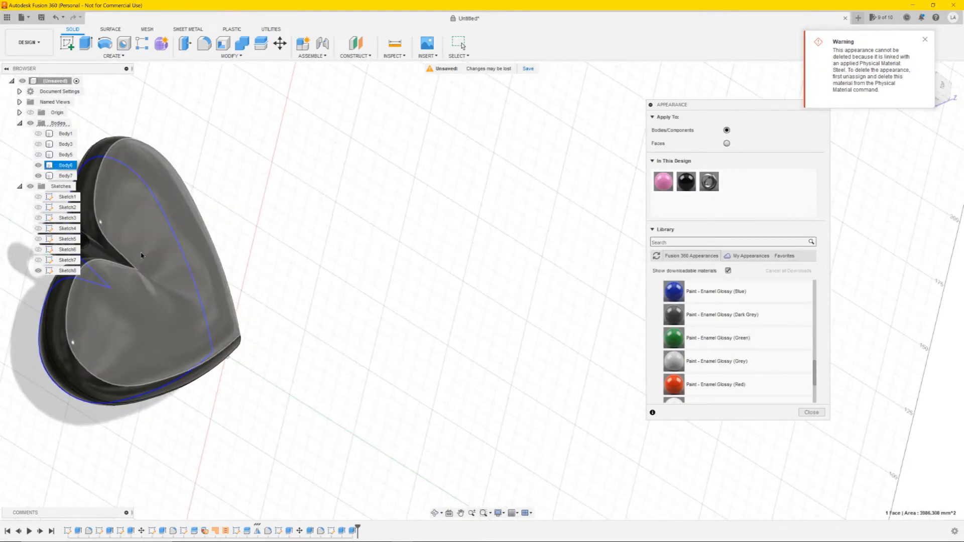
left_click(147, 259, "ctrl")
left_click_drag(670, 185, 172, 308)
middle_click_drag(401, 275, 499, 232, "shift")
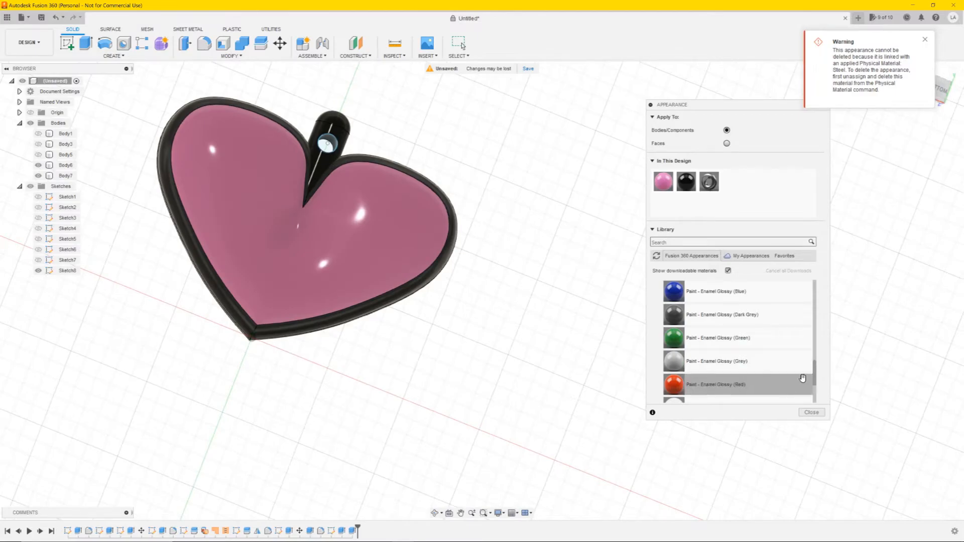
left_click(812, 413)
Show Body1, the "I love You" tag, together with the heart pendant
scroll(618, 352, "down", 5)
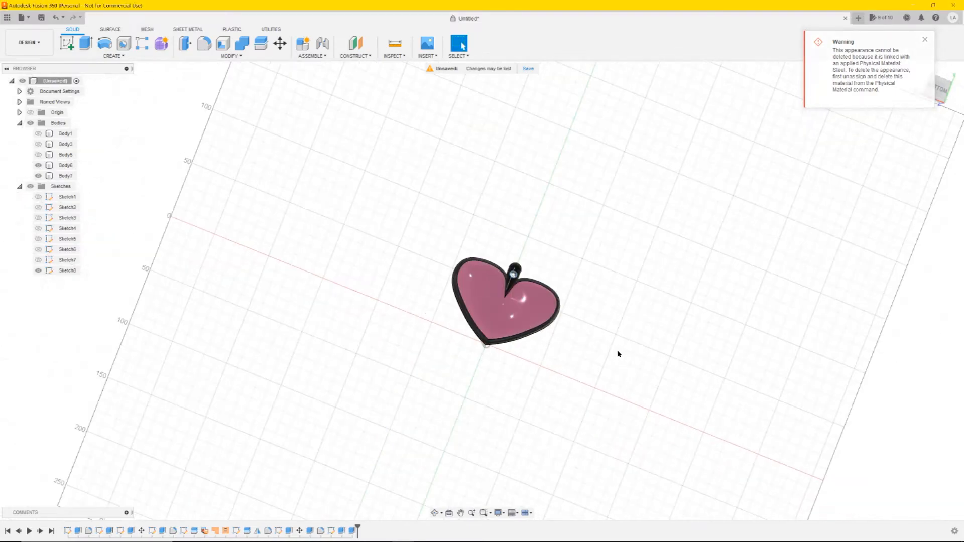
left_click(38, 134)
middle_click_drag(367, 267, 482, 388, "shift")
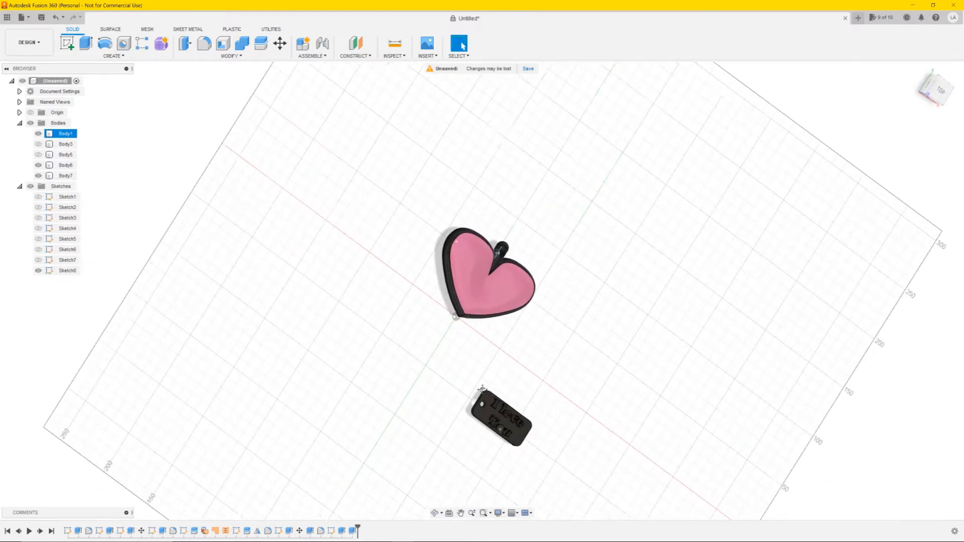
middle_click_drag(525, 439, 423, 351)
scroll(419, 355, "up", 6)
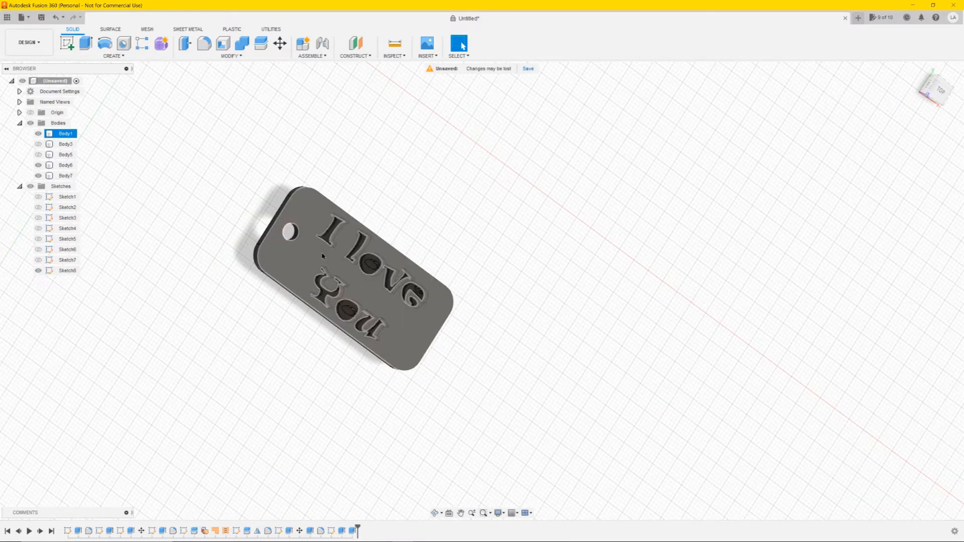
Apply the design's pink appearance to all eight letter faces of "I love You" on the tag
left_click(332, 230)
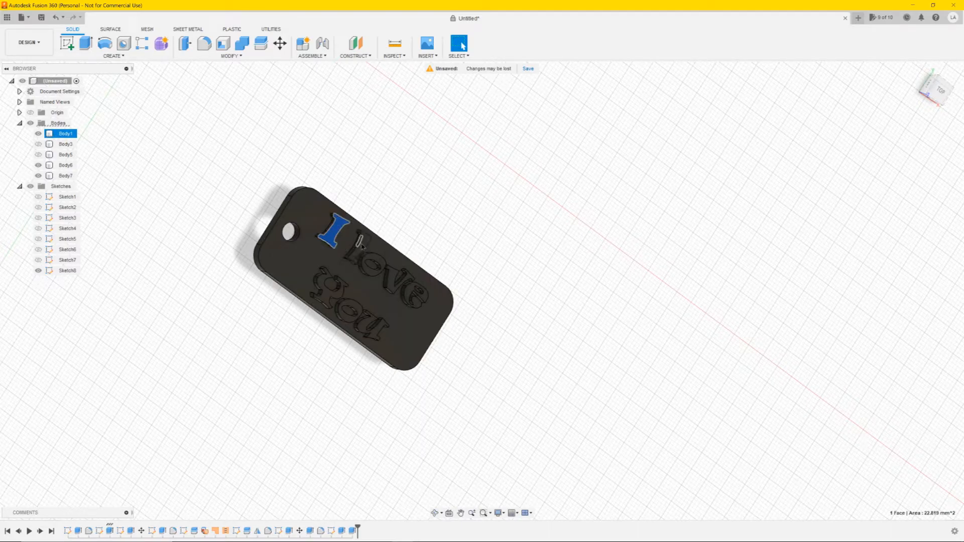
left_click(364, 247, "ctrl")
left_click(362, 248)
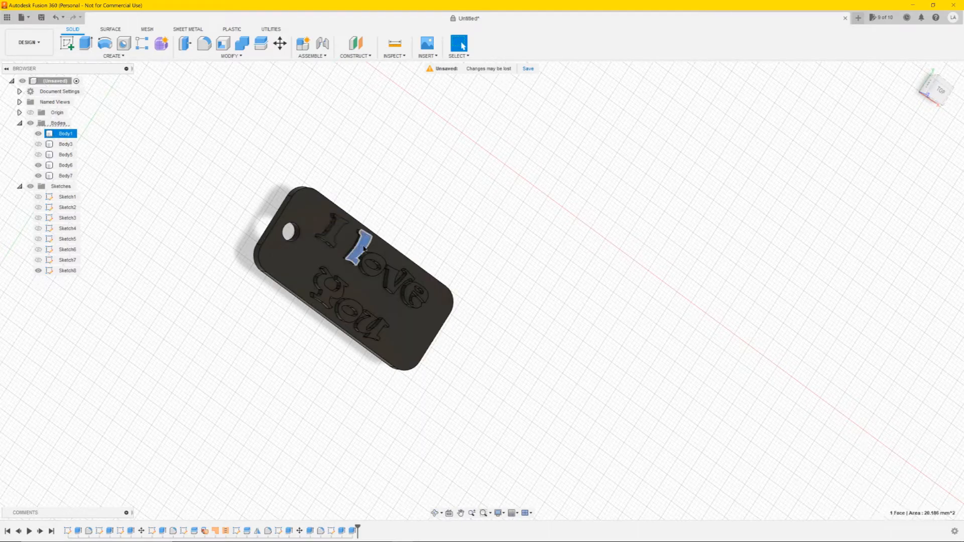
left_click(333, 231, "ctrl")
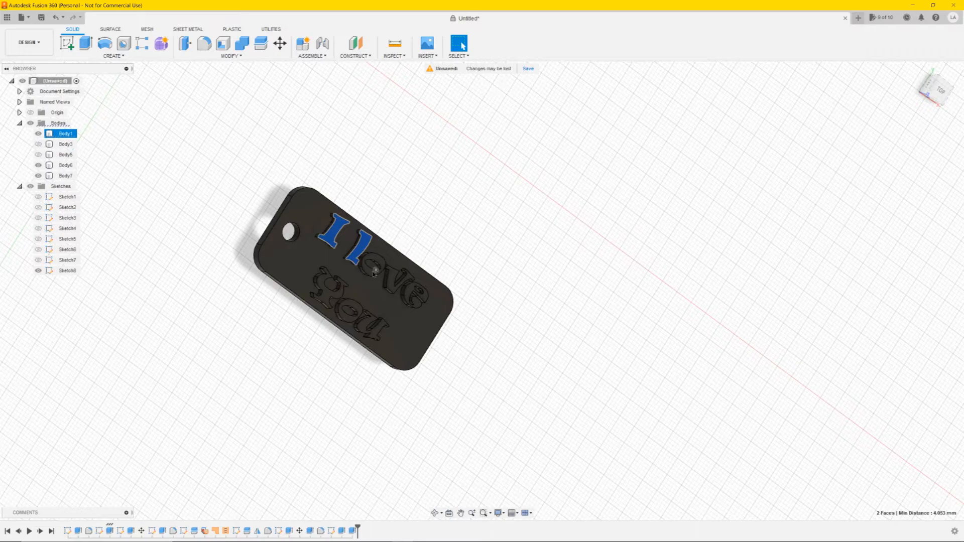
scroll(372, 276, "up", 3)
left_click(376, 256, "ctrl")
left_click(408, 290, "ctrl")
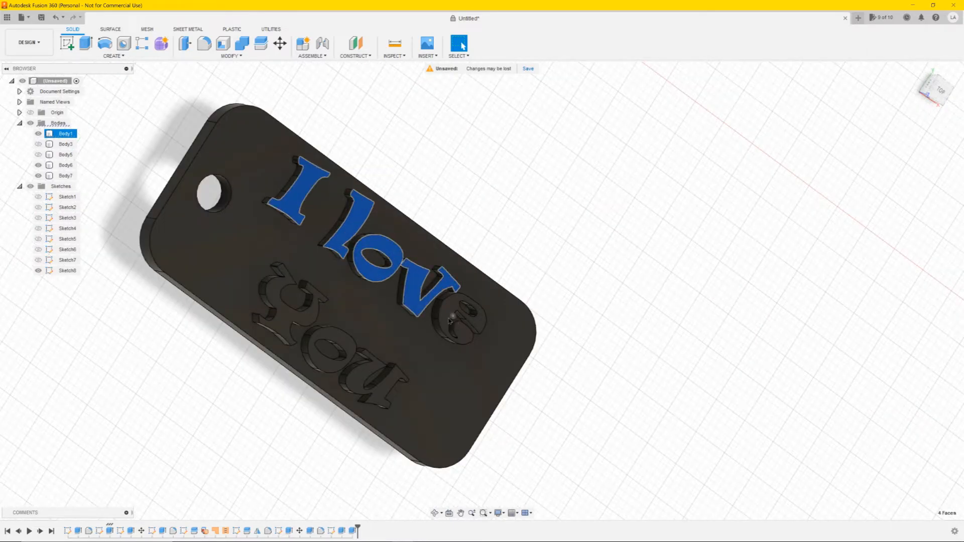
left_click(450, 321, "ctrl")
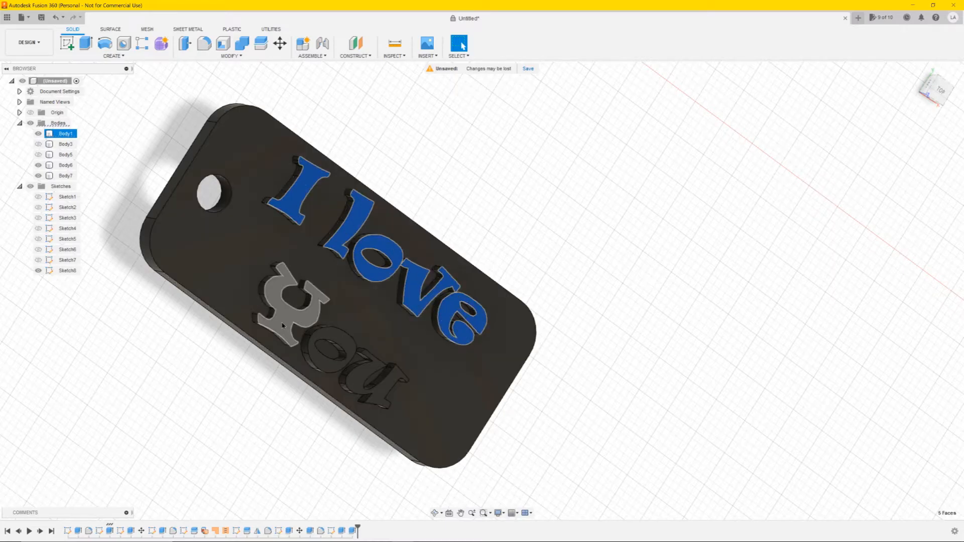
left_click(283, 325, "ctrl")
left_click(330, 350, "ctrl")
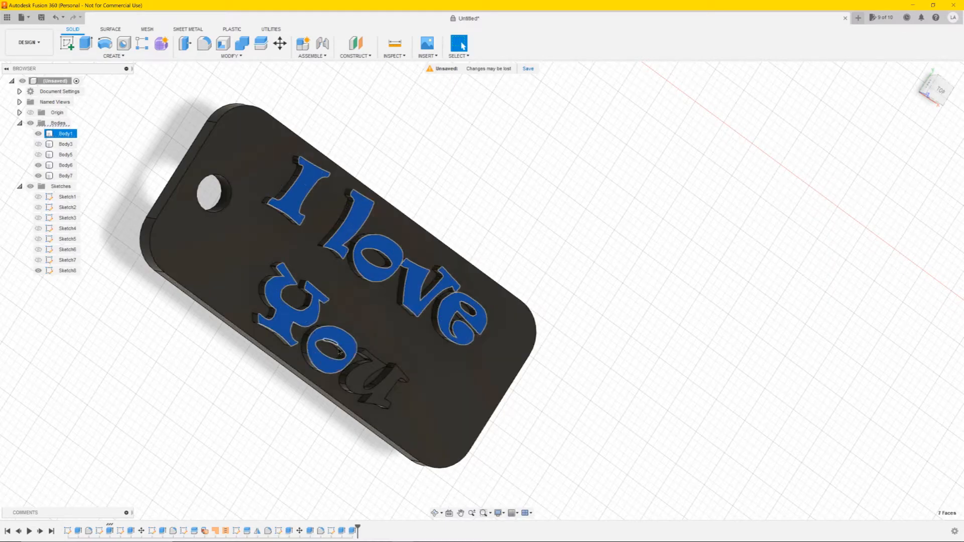
left_click(360, 378, "ctrl")
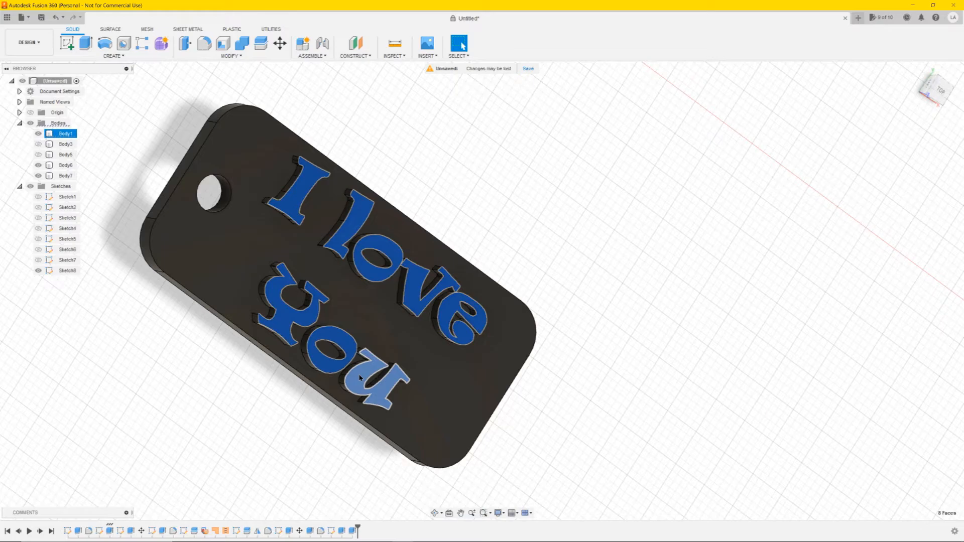
right_click(360, 378)
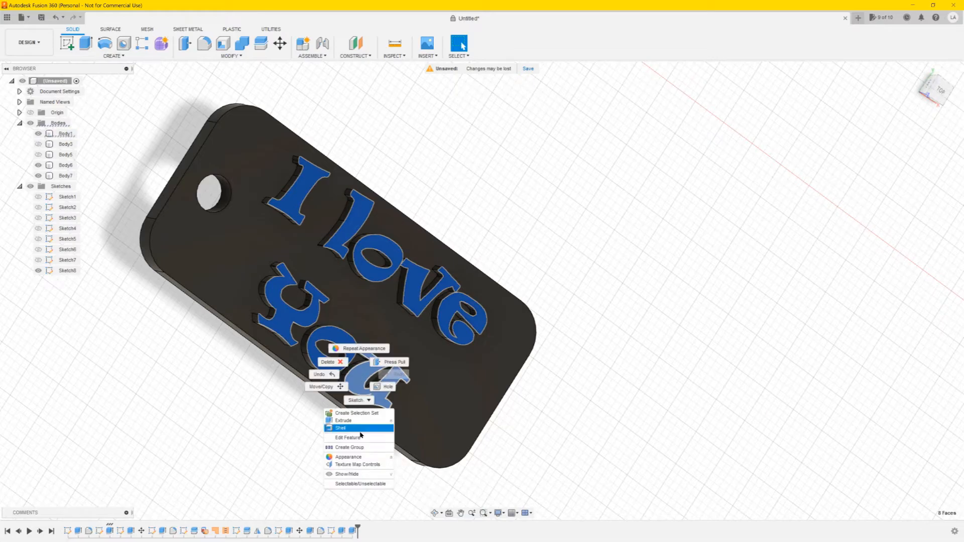
left_click(363, 457)
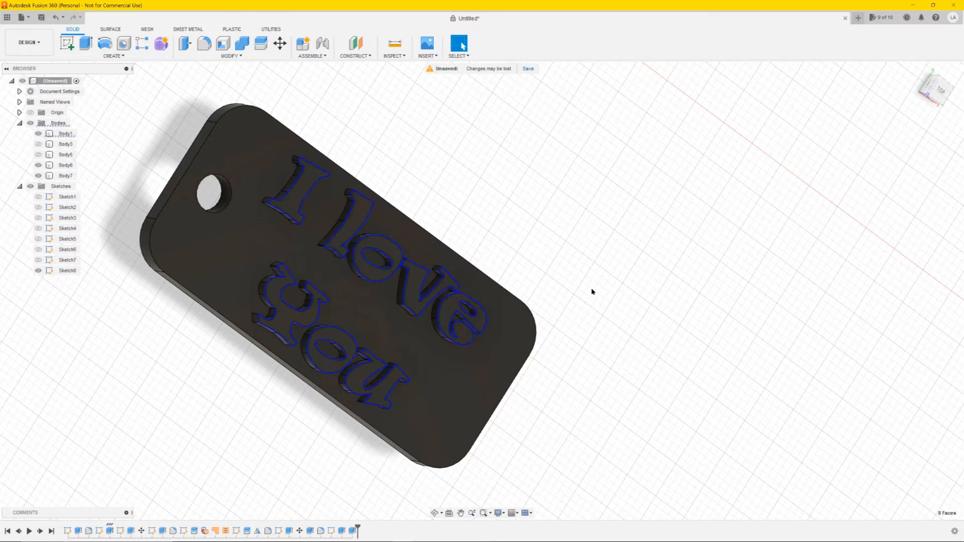
left_click_drag(663, 182, 338, 208)
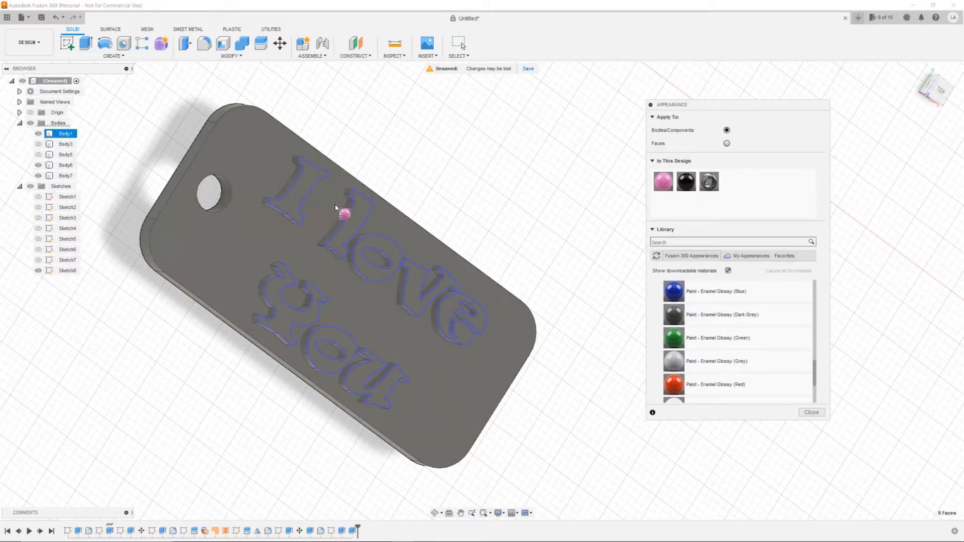
left_click_drag(351, 214, 358, 218)
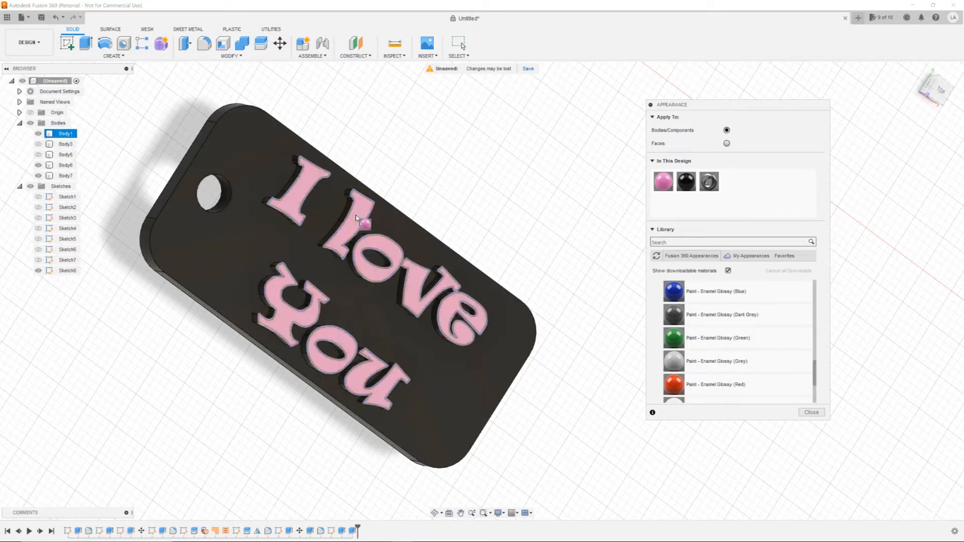
left_click(811, 412)
Move the heart and hanger bodies together away from the origin, setting them beside the "I love You" tag
scroll(777, 402, "down", 5)
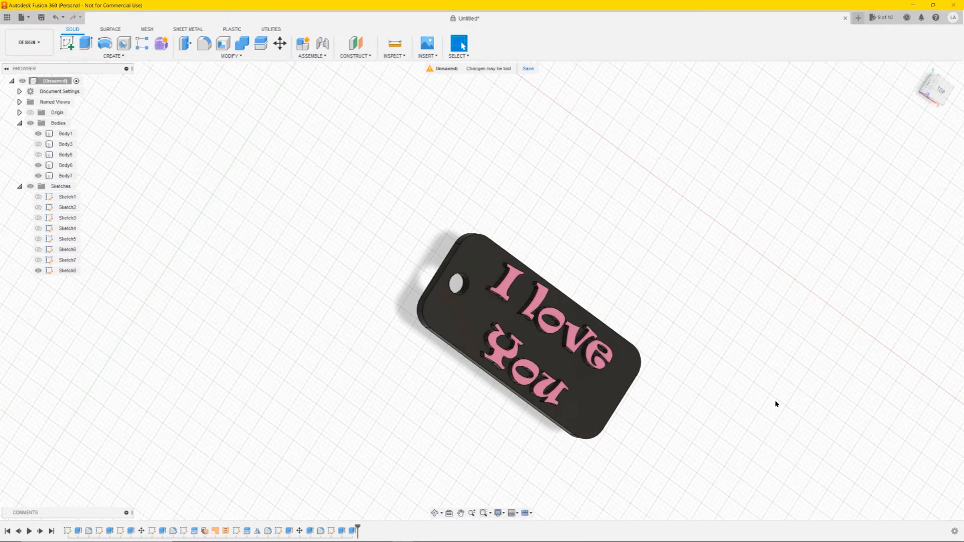
middle_click_drag(625, 326, 587, 297, "shift")
scroll(586, 241, "up", 3)
mouse_move(611, 152)
left_mouse_down()
mouse_move(263, 301)
mouse_move(275, 294)
left_mouse_up()
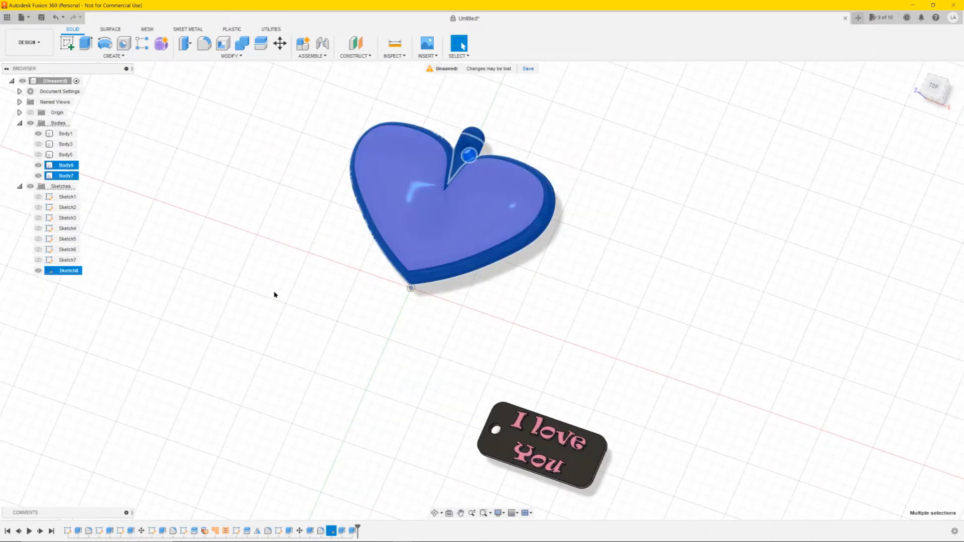
left_click(280, 44)
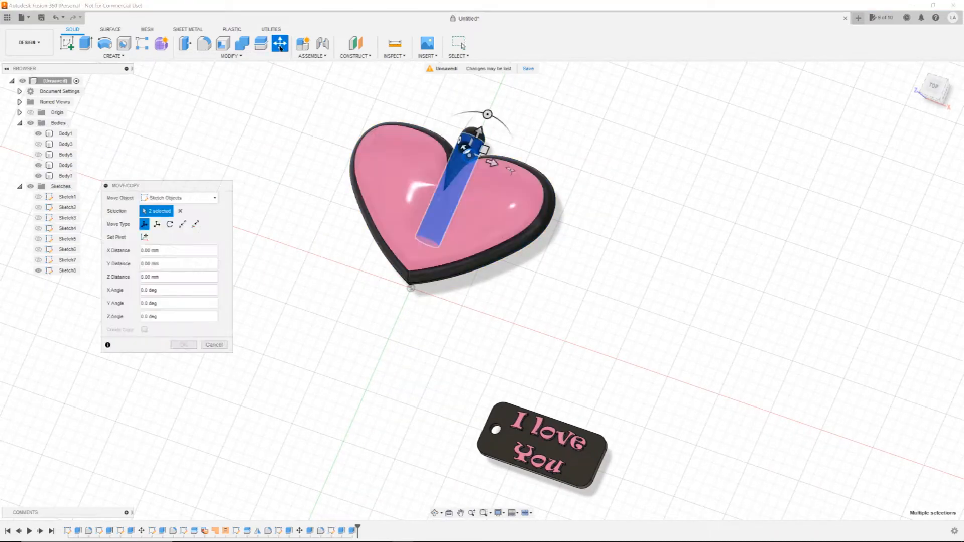
left_click_drag(598, 124, 326, 318)
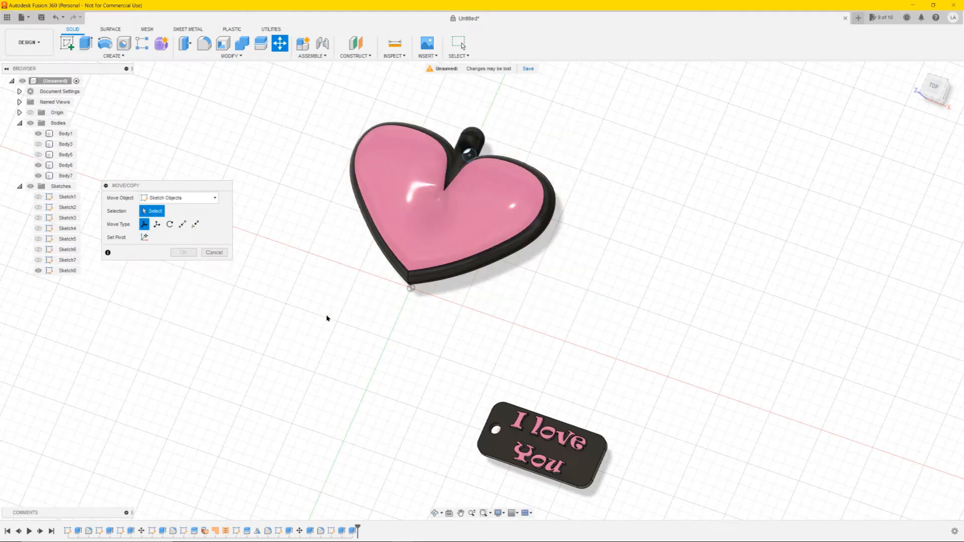
left_click(173, 198)
left_click(158, 218)
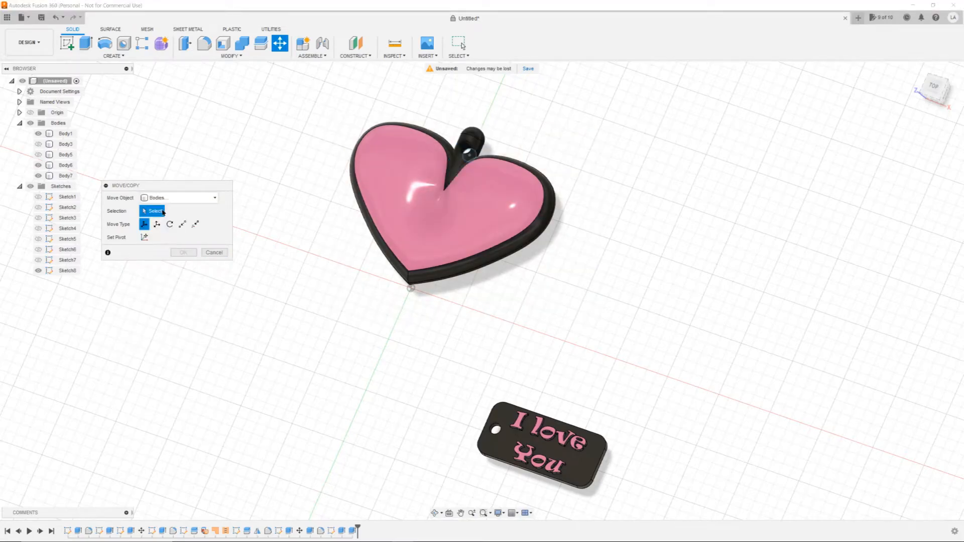
left_click_drag(653, 154, 347, 262)
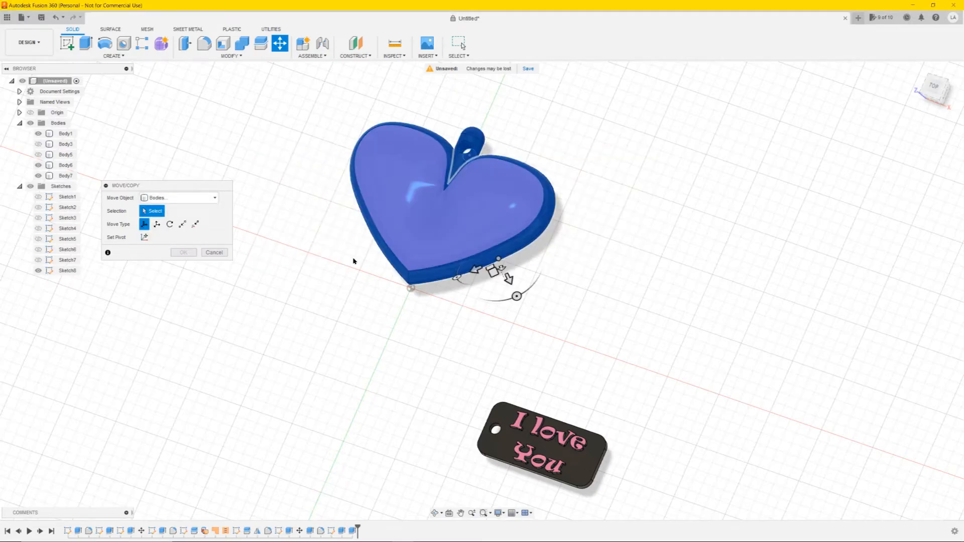
left_click_drag(493, 272, 810, 445)
left_click(189, 347)
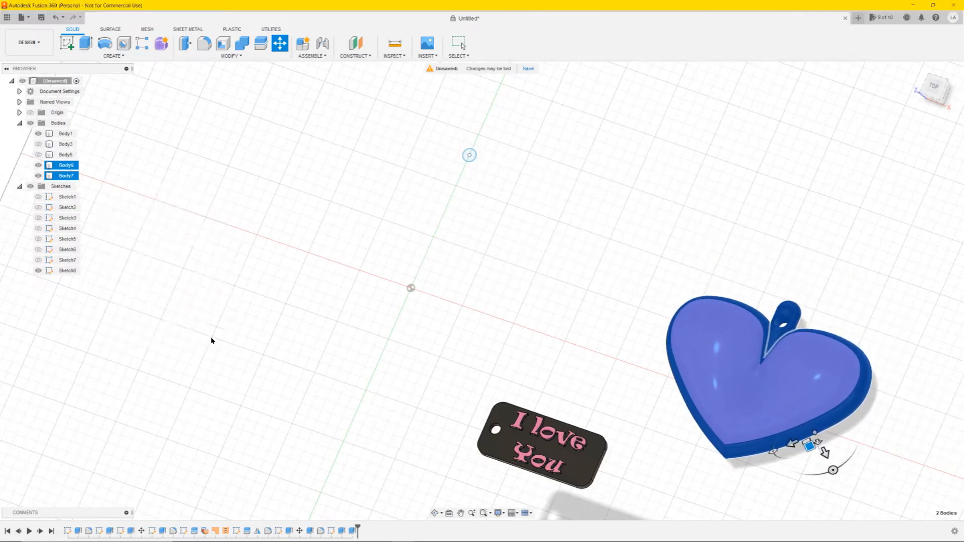
Start a new sketch on the horizontal origin plane and draw a vertical line about 25 mm long up from the origin
left_click(933, 87)
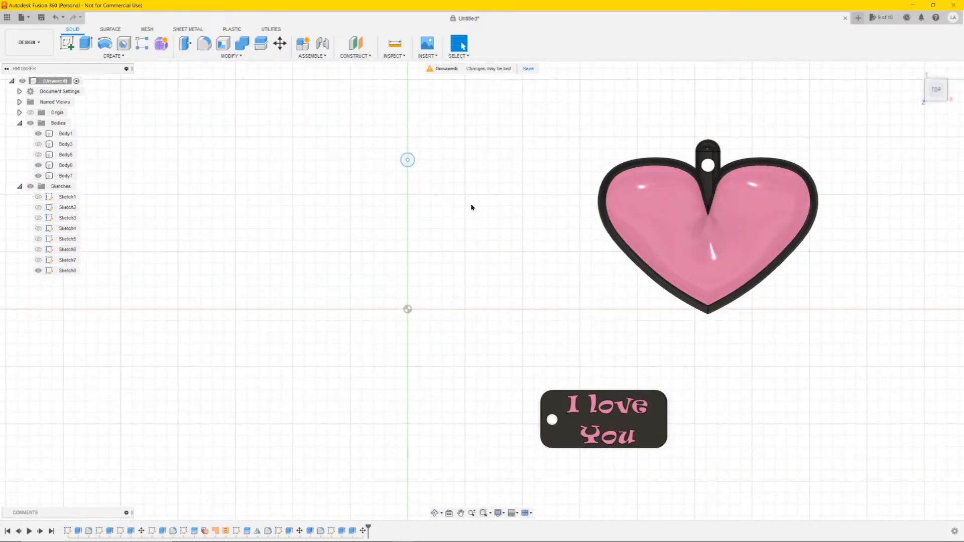
middle_click_drag(403, 225, 362, 212)
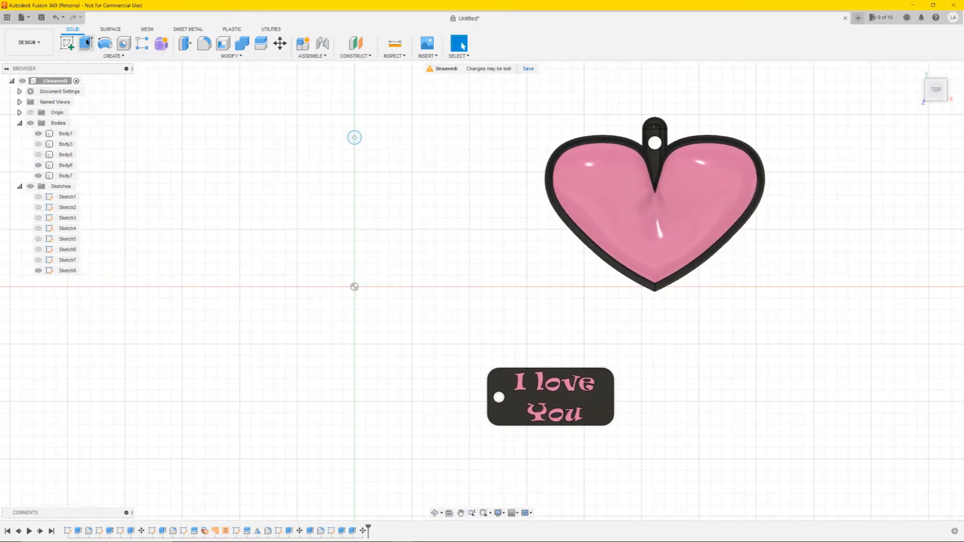
left_click(66, 43)
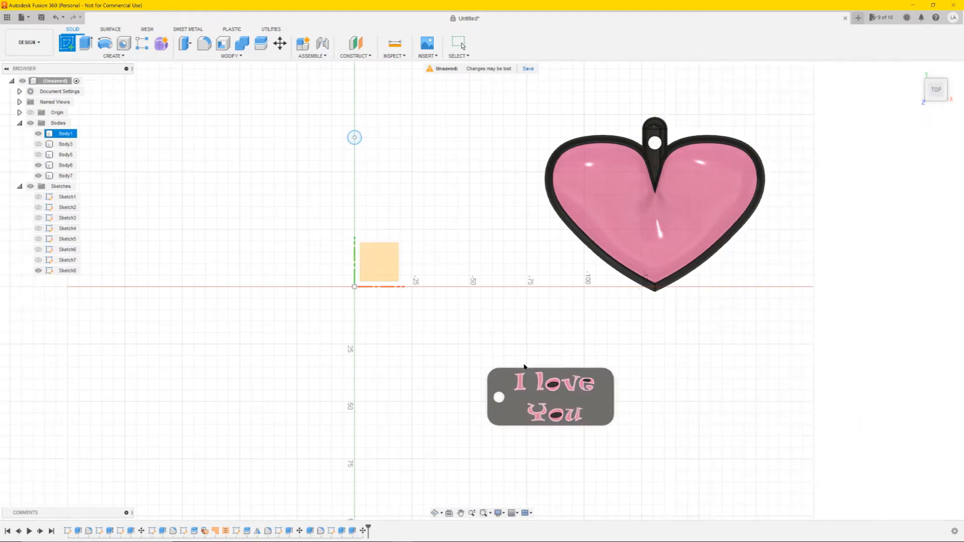
left_click(384, 266)
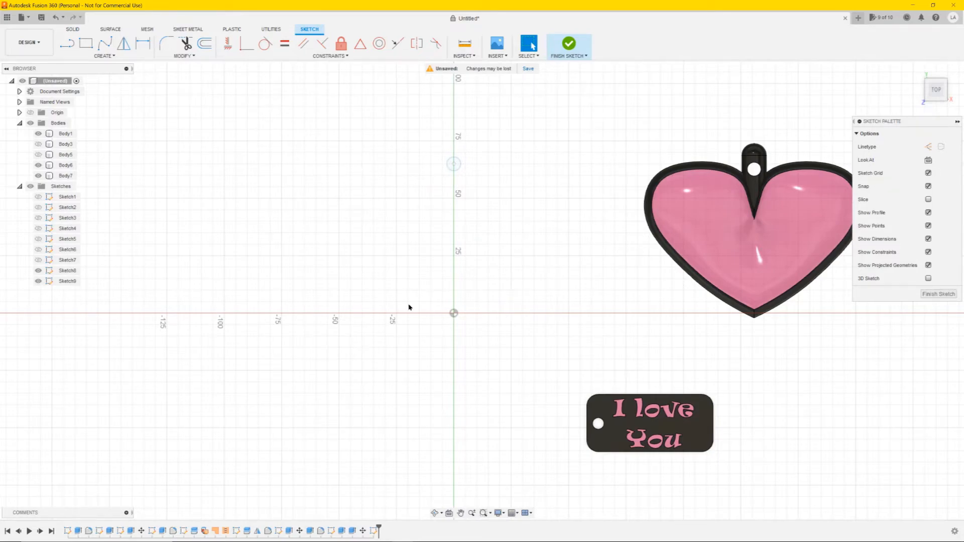
left_click(73, 46)
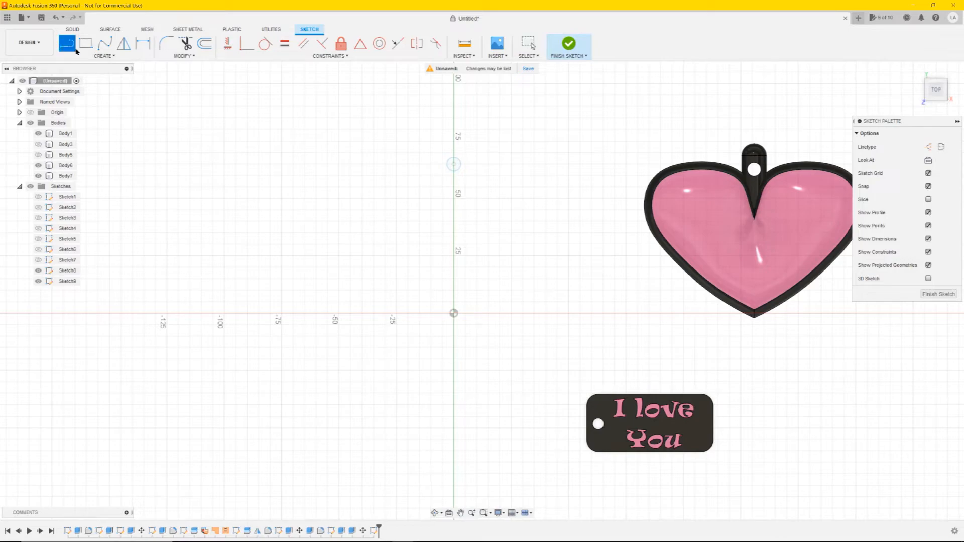
left_click(454, 314)
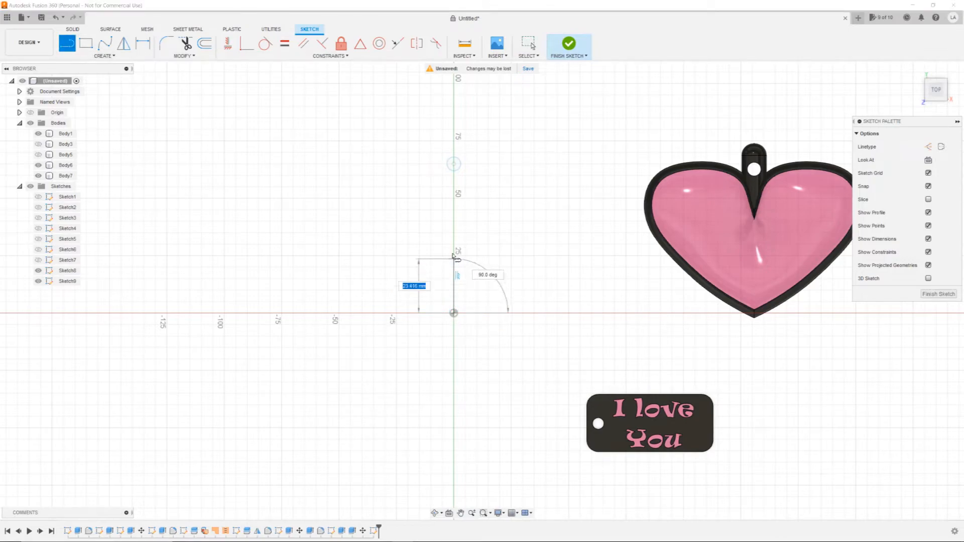
left_click(454, 253)
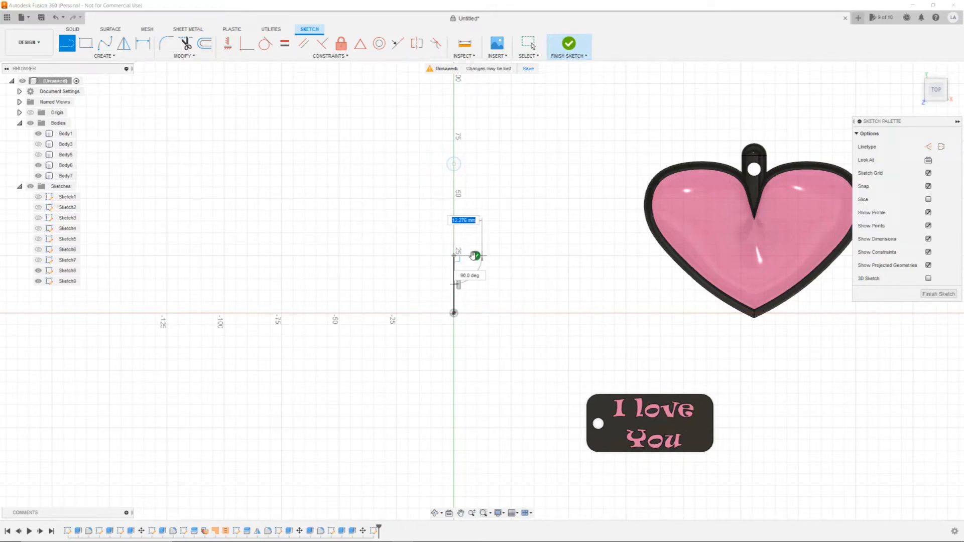
left_click(476, 256)
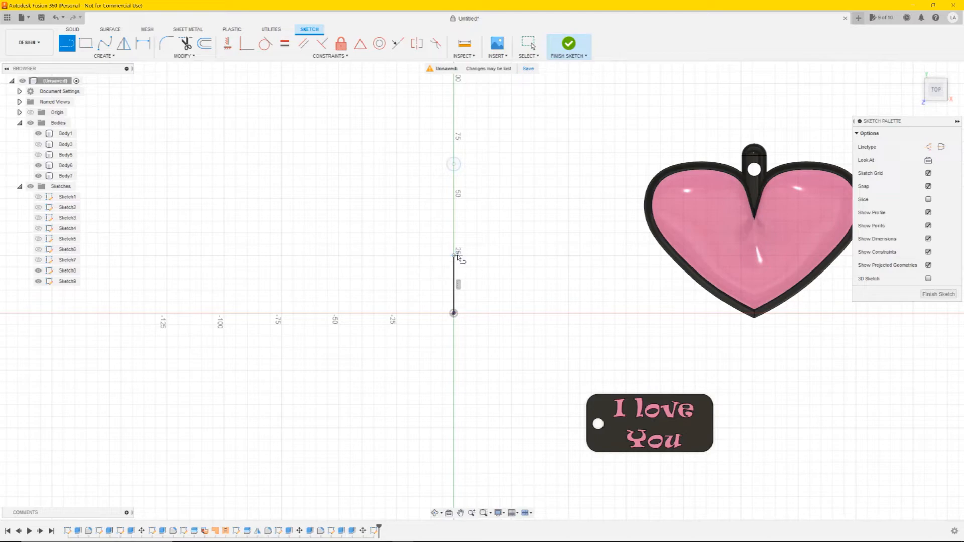
Draw a fit point spline from the origin around to the upper end of the vertical line, shaping the left half of a heart
left_click(105, 44)
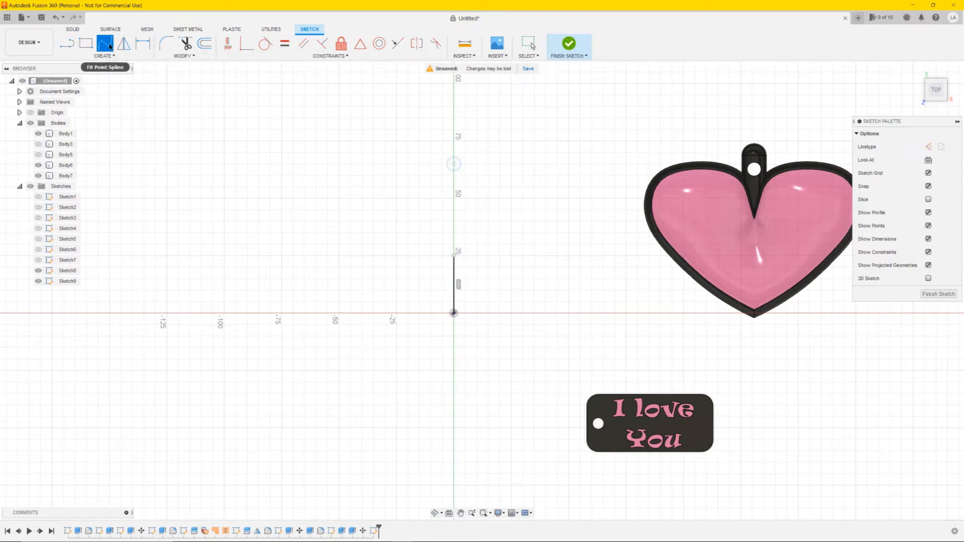
scroll(452, 311, "up", 5)
left_click(452, 309)
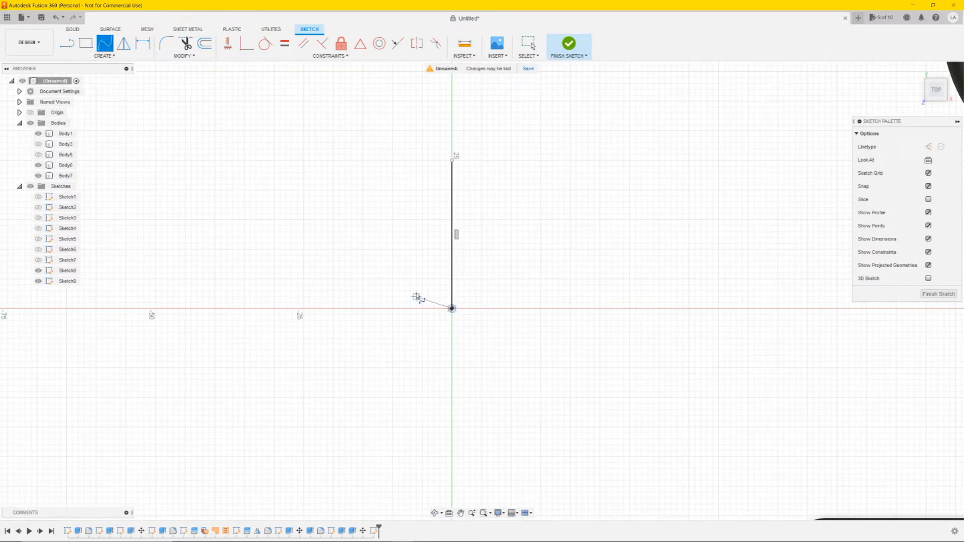
left_click(416, 290)
left_click(357, 256)
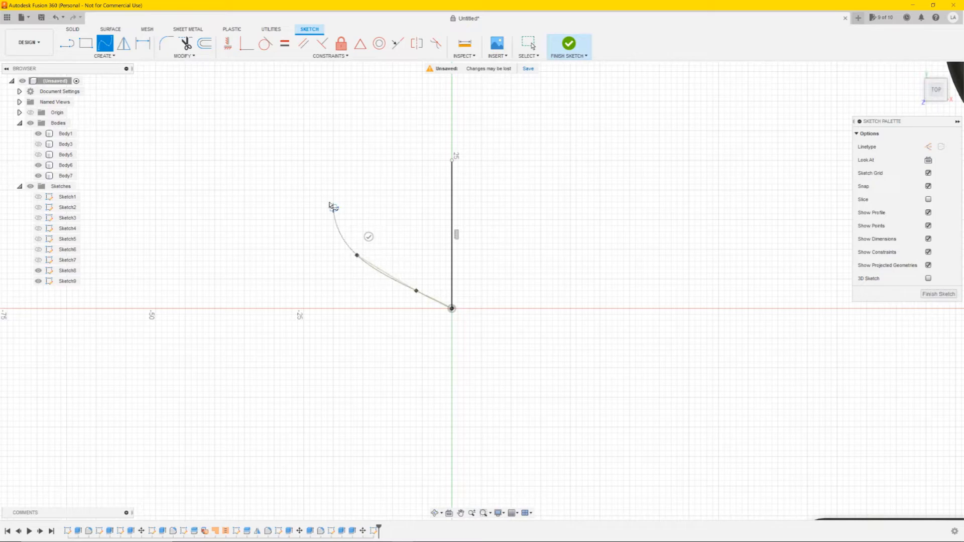
left_click(322, 196)
left_click(327, 143)
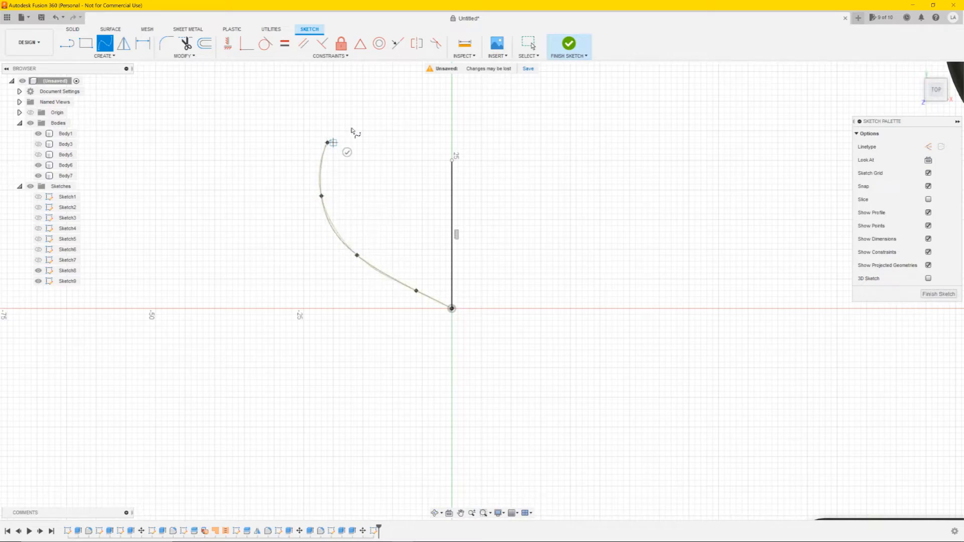
left_click(392, 113)
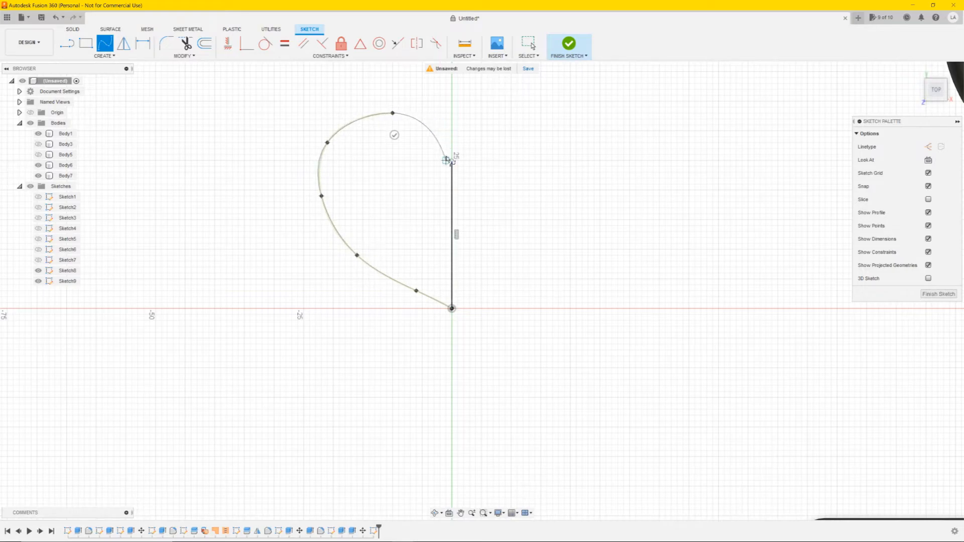
left_click(440, 131)
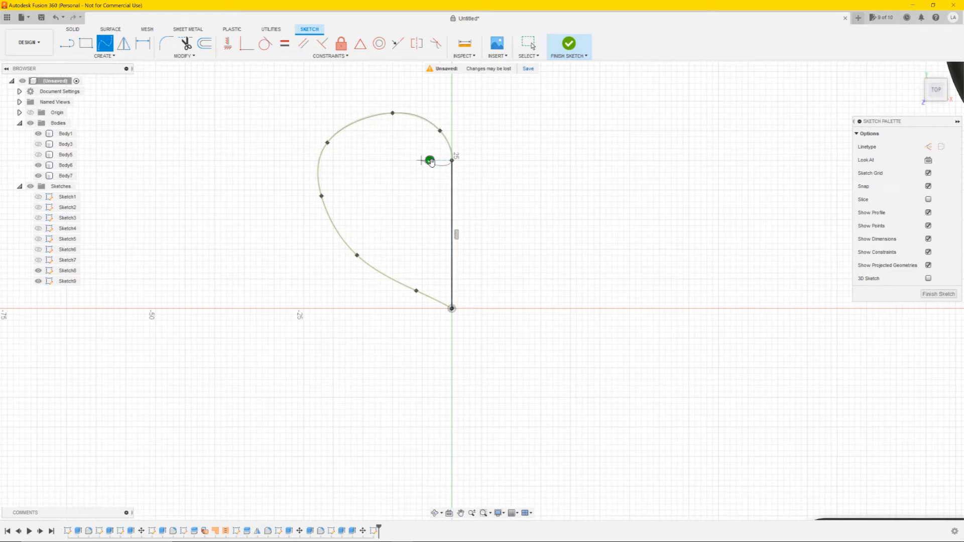
key("Return")
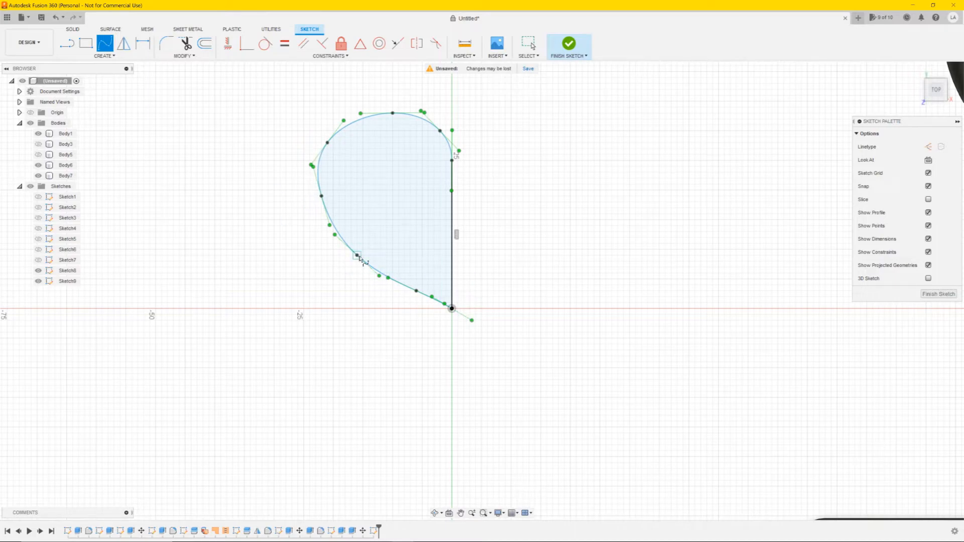
Mirror the half-heart spline about the vertical line
left_click(100, 56)
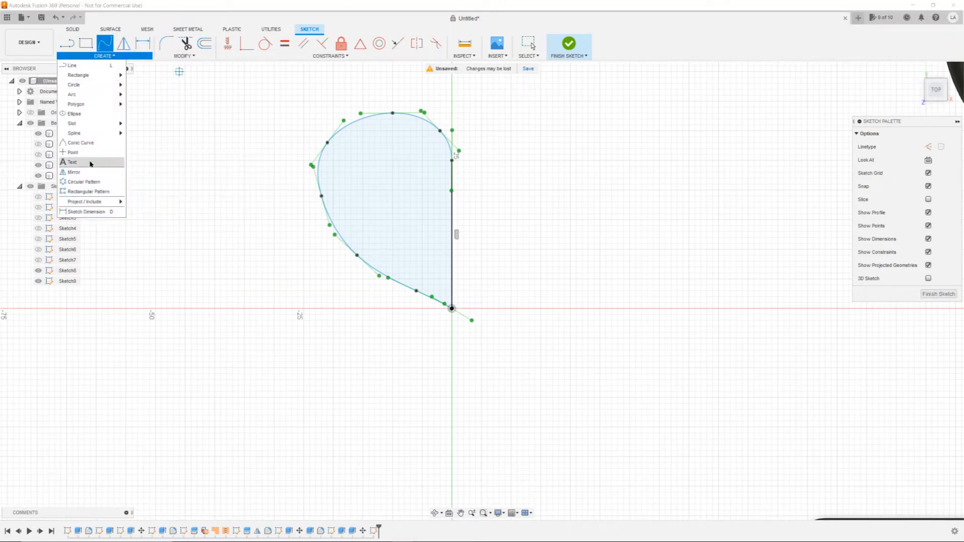
left_click(88, 172)
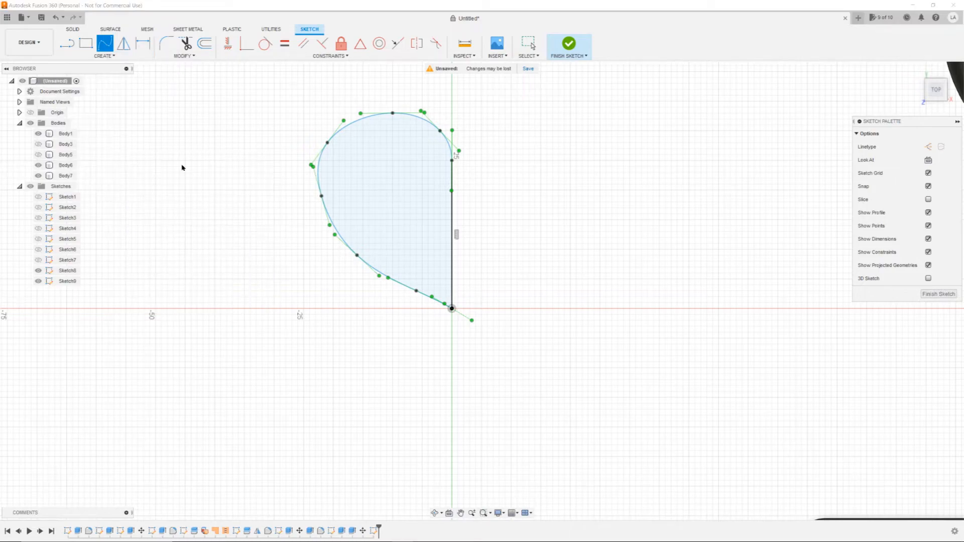
left_click(320, 161)
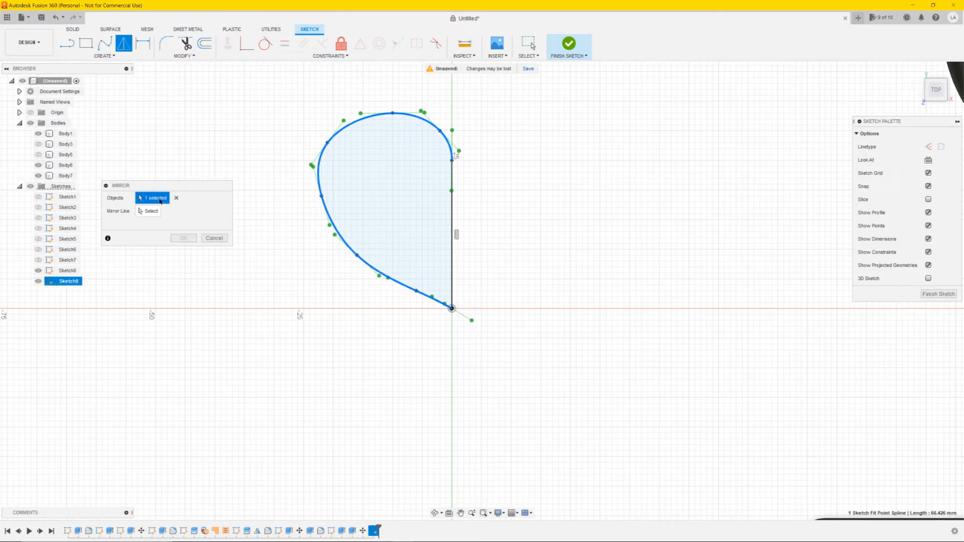
left_click(148, 211)
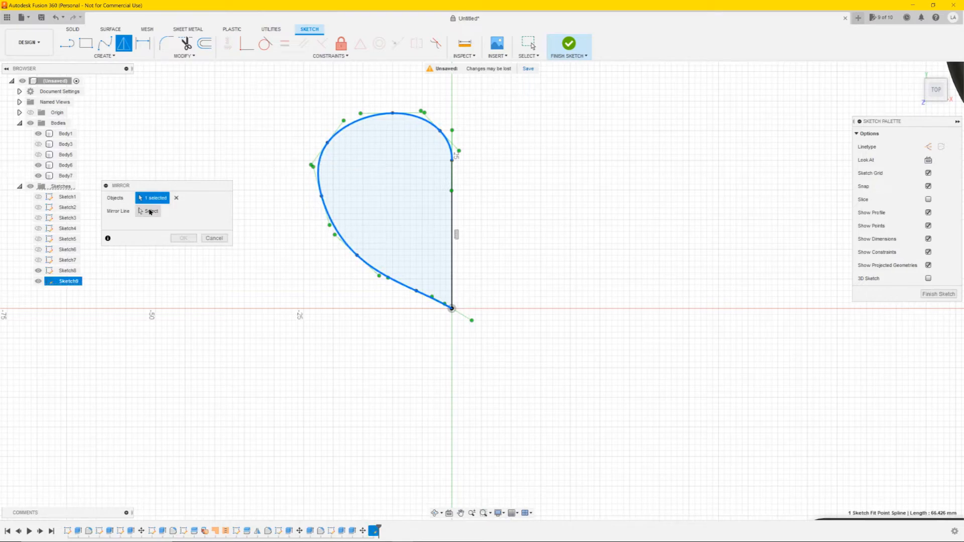
left_click(453, 212)
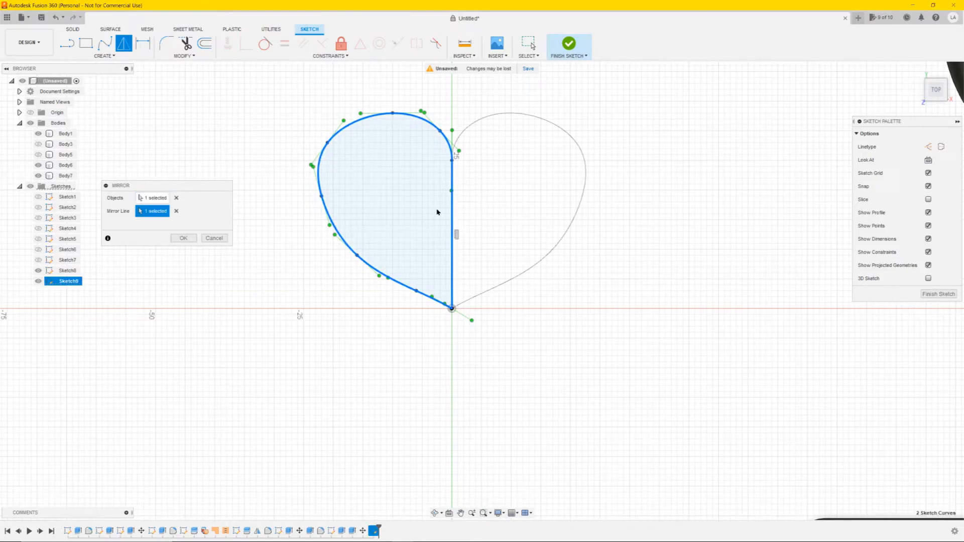
left_click(183, 238)
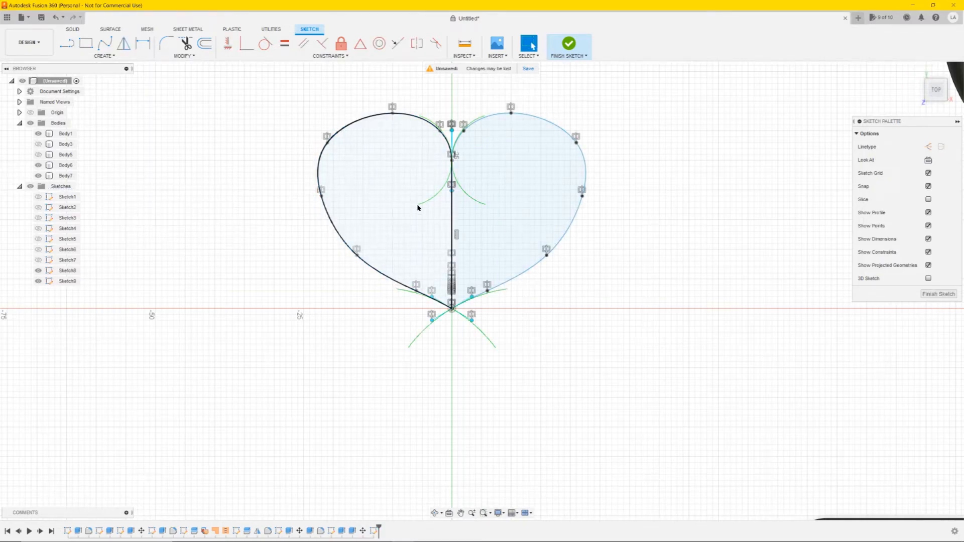
Refine the heart outline by raising the notch point to Y 27 mm and moving the lower-left spline point to X -15, Y 10 mm
left_click(451, 159)
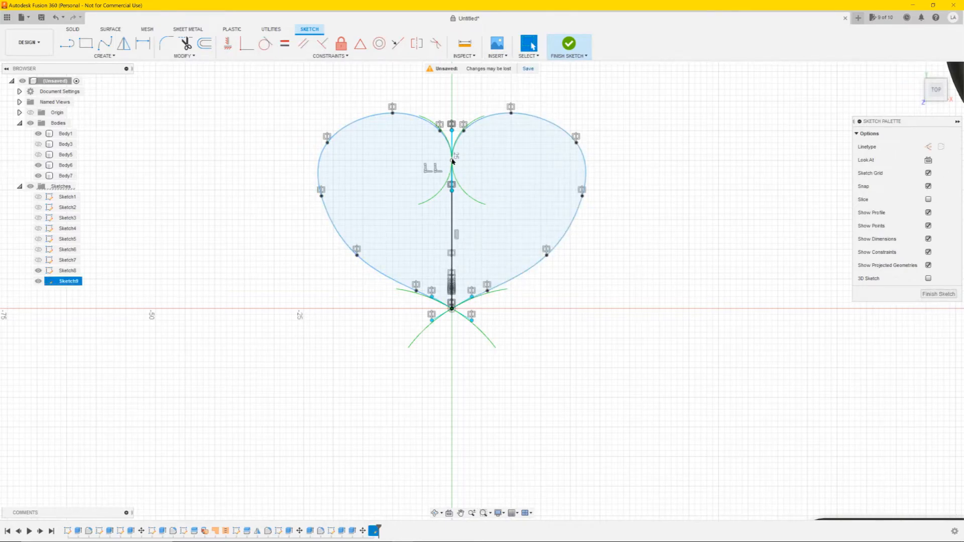
left_click_drag(452, 161, 452, 150)
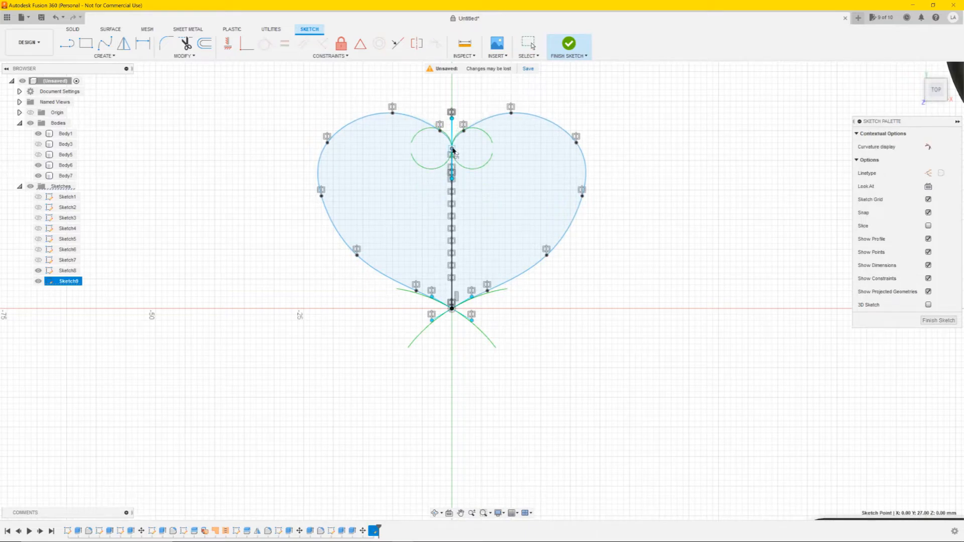
left_click_drag(356, 256, 363, 253)
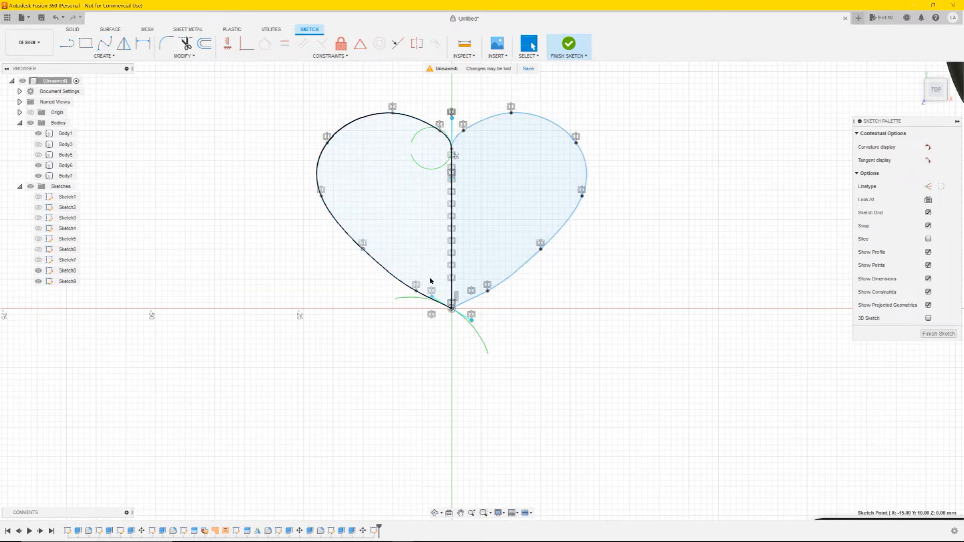
Finish the heart sketch and delete its vertical centre line
left_click(938, 334)
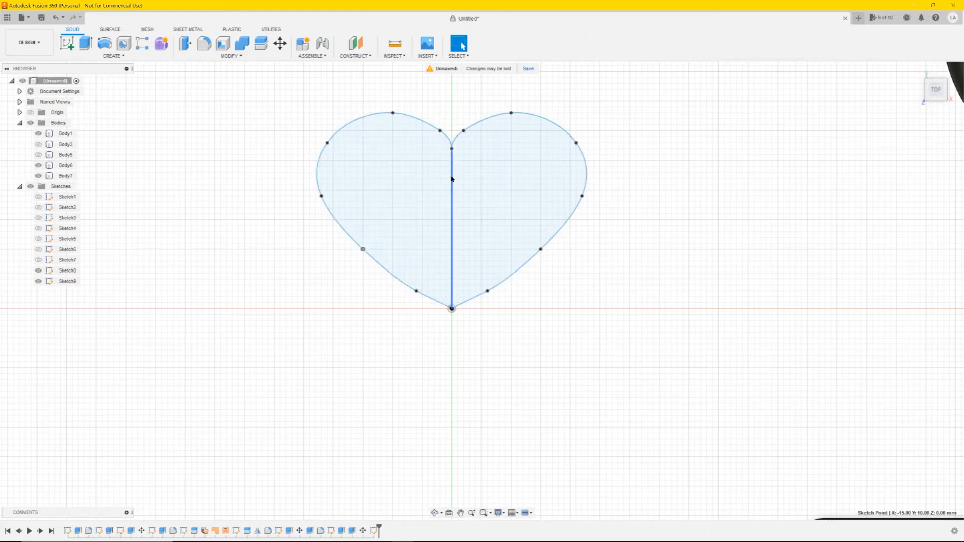
left_click(452, 178)
key("Delete")
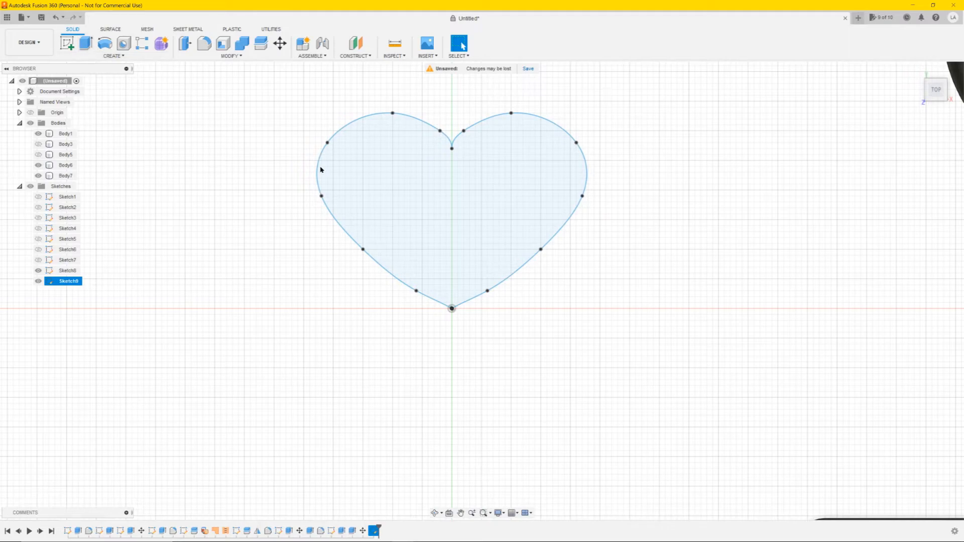
Extrude the new heart profile 15 mm as a new body
left_click(357, 167)
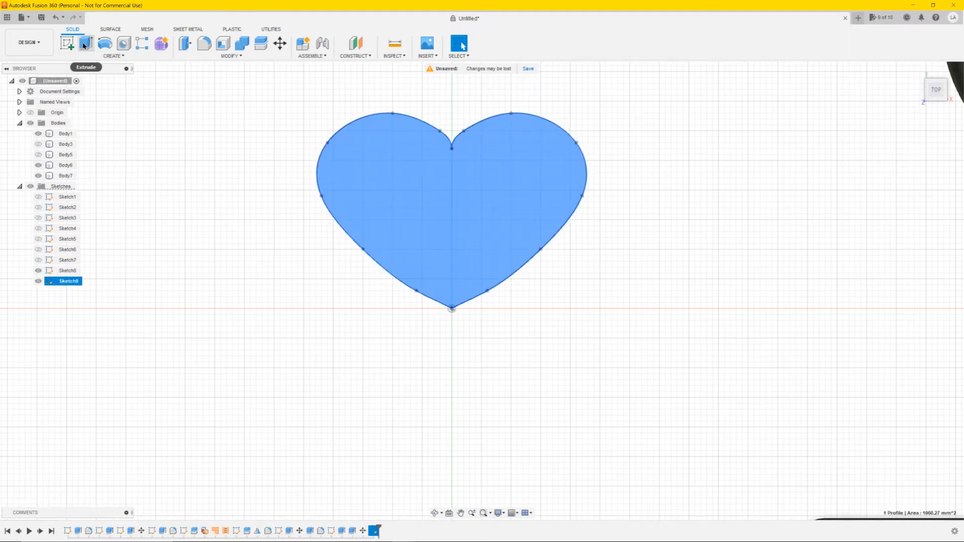
left_click(86, 43)
type("15")
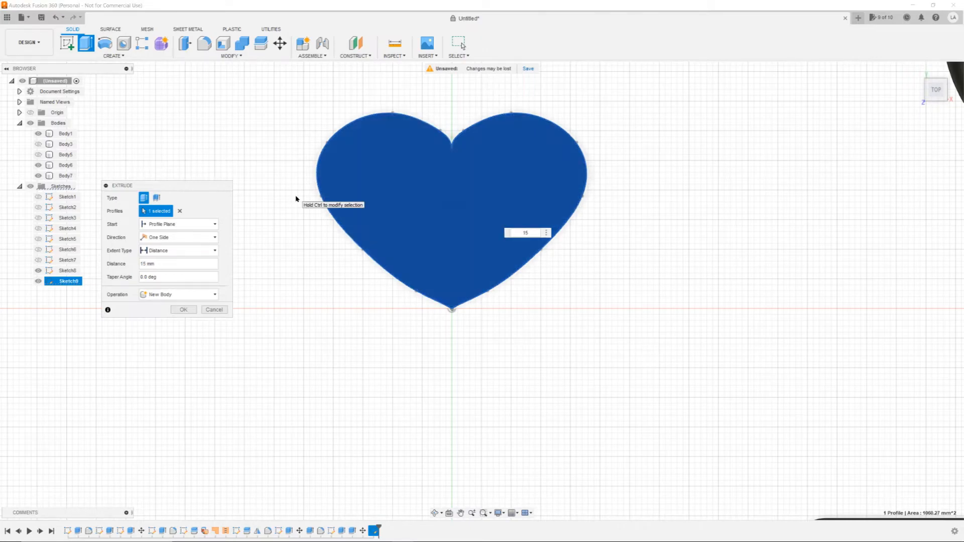
key("Return")
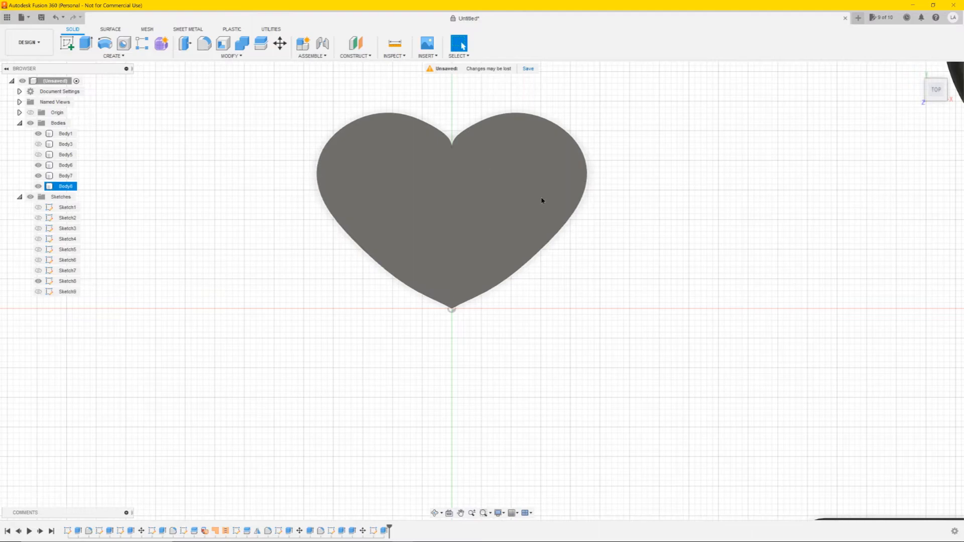
Apply the pink paint appearance already used in this design to the new heart body
scroll(541, 204, "down", 5)
middle_click_drag(591, 180, 497, 207)
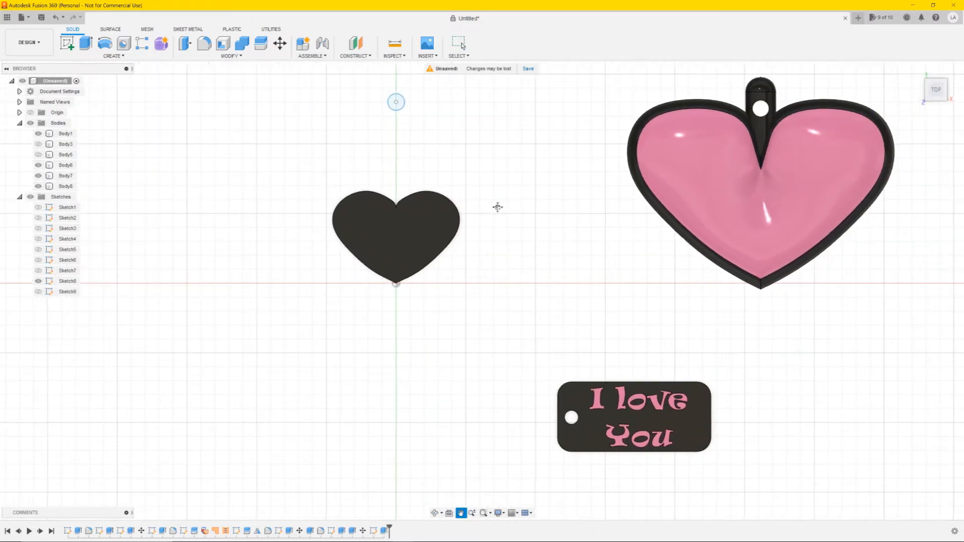
left_click(400, 226)
right_click(402, 227)
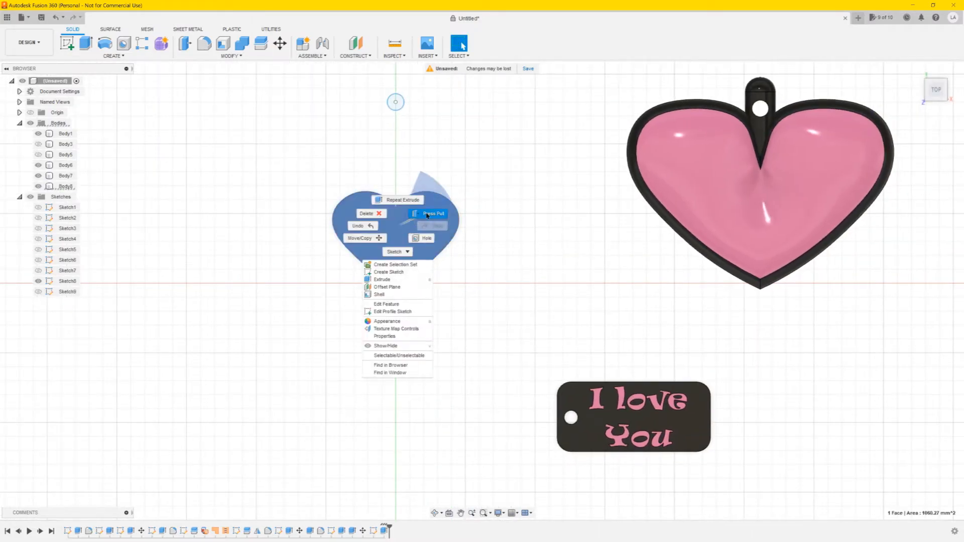
left_click(396, 322)
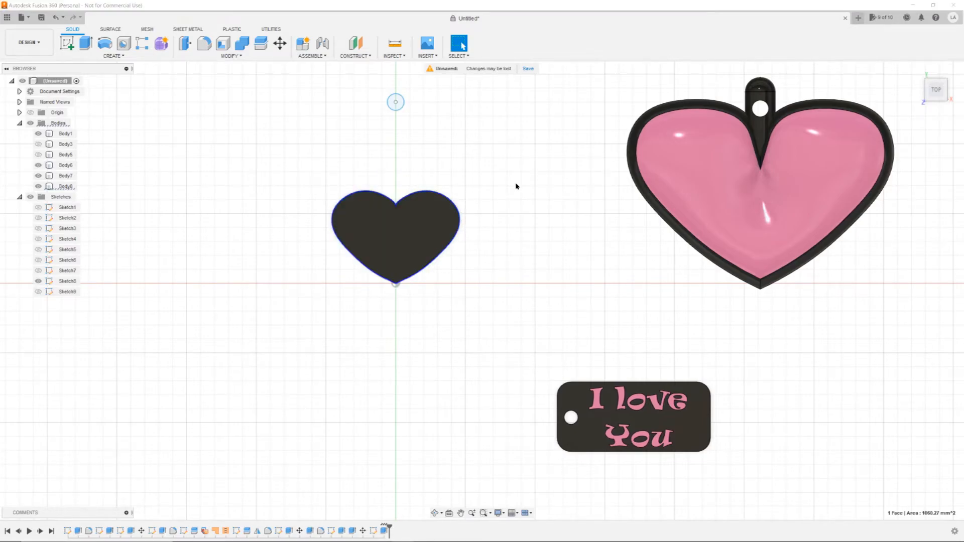
key("a")
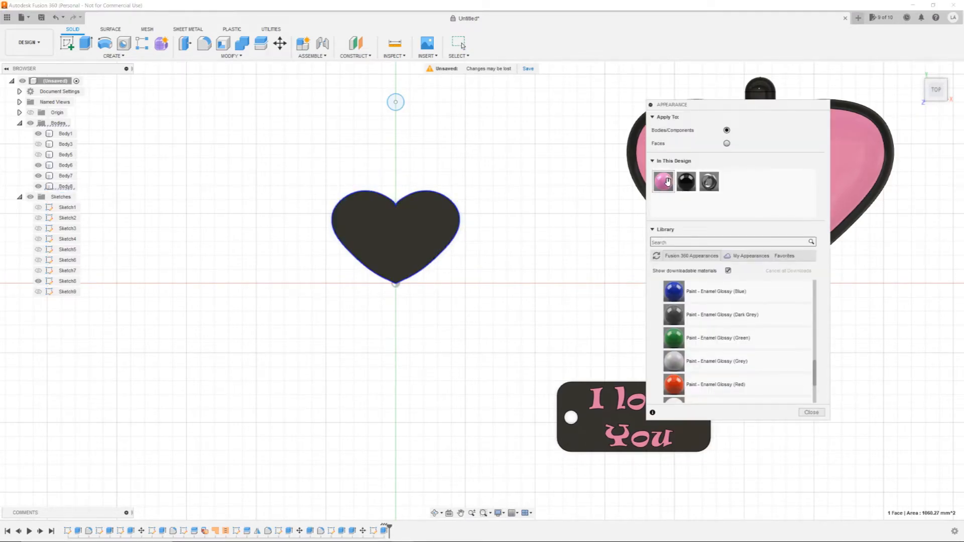
left_click_drag(668, 182, 392, 249)
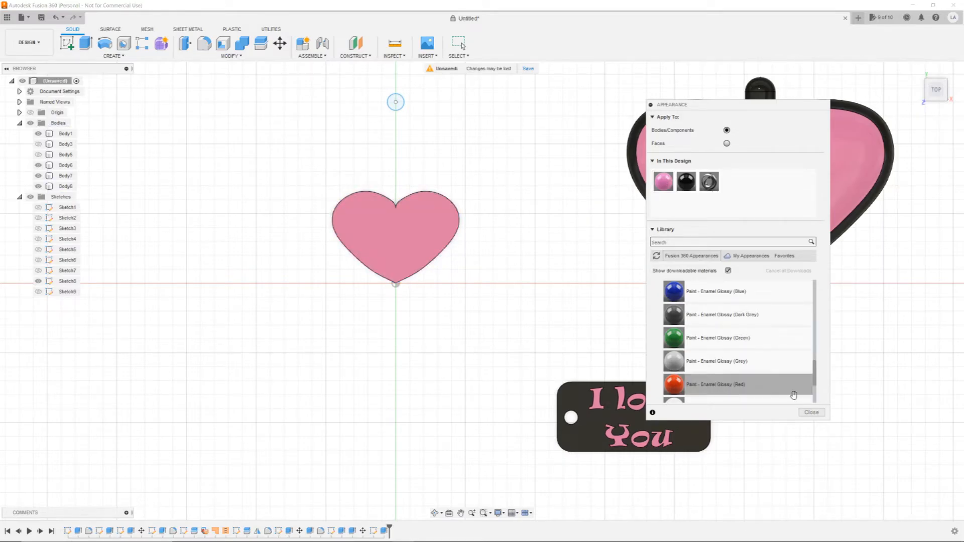
left_click(812, 412)
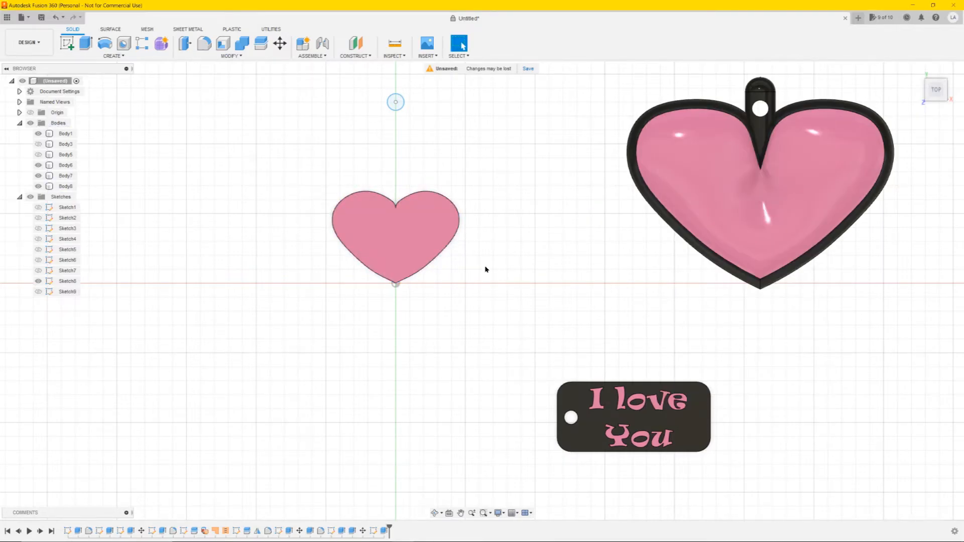
Hide the sketch with the small circle above the heart and start a new sketch on the horizontal origin plane
middle_click_drag(505, 208, 416, 274)
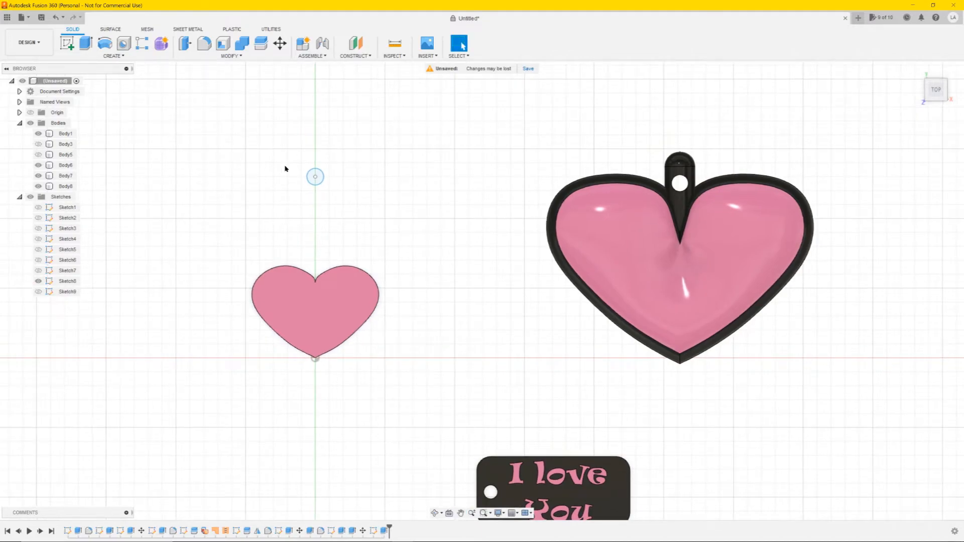
left_click(38, 281)
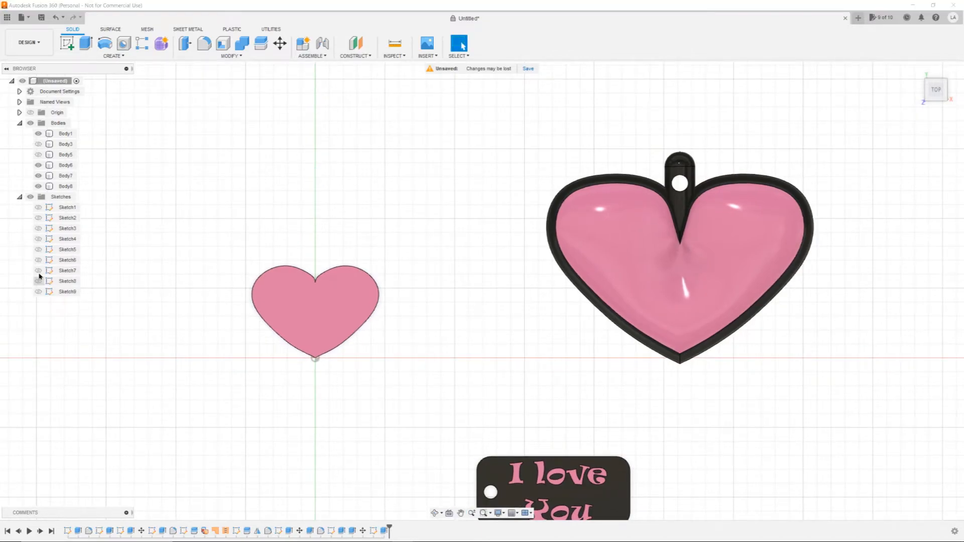
left_click(68, 44)
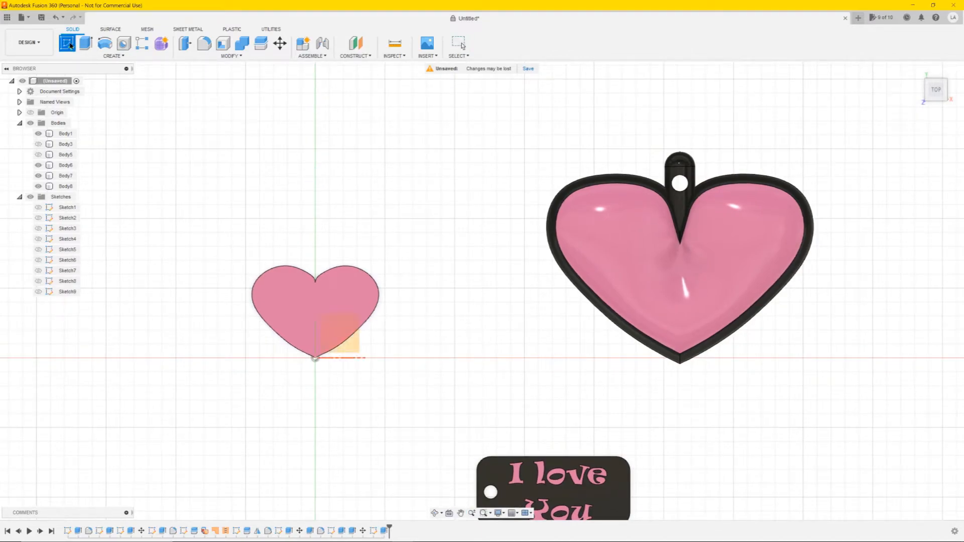
left_click(352, 346)
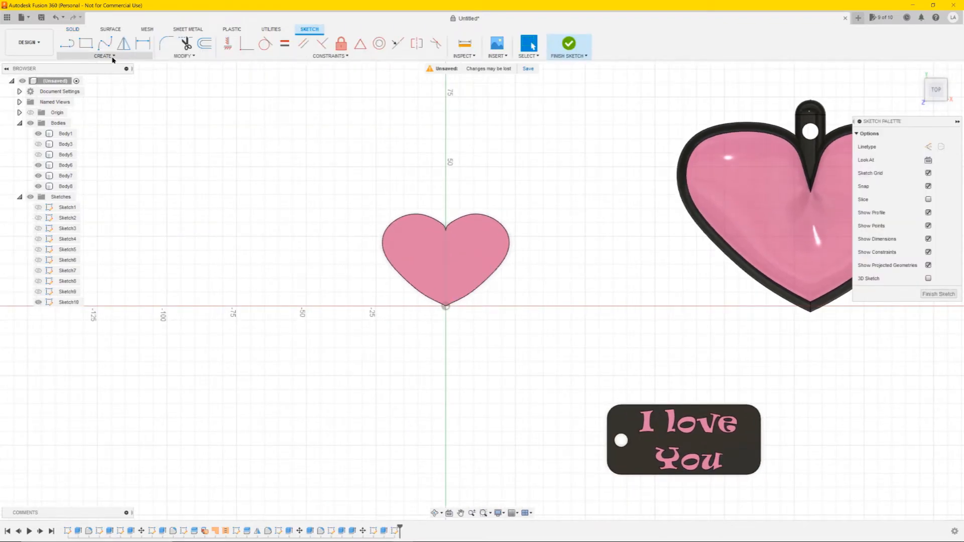
Place a text frame directly above the heart with the text "I" in the Artifakt Element Heavy font
left_click(105, 56)
left_click(85, 163)
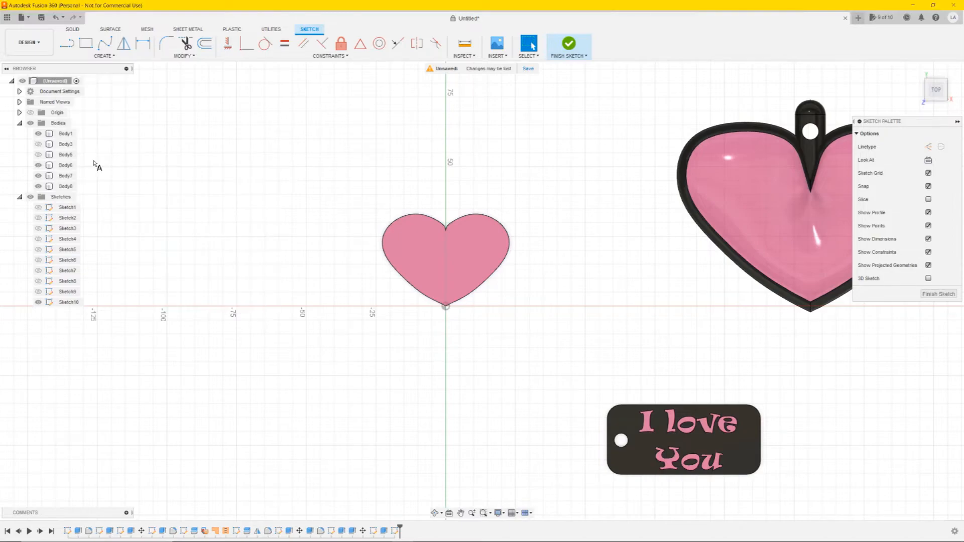
left_click(368, 105)
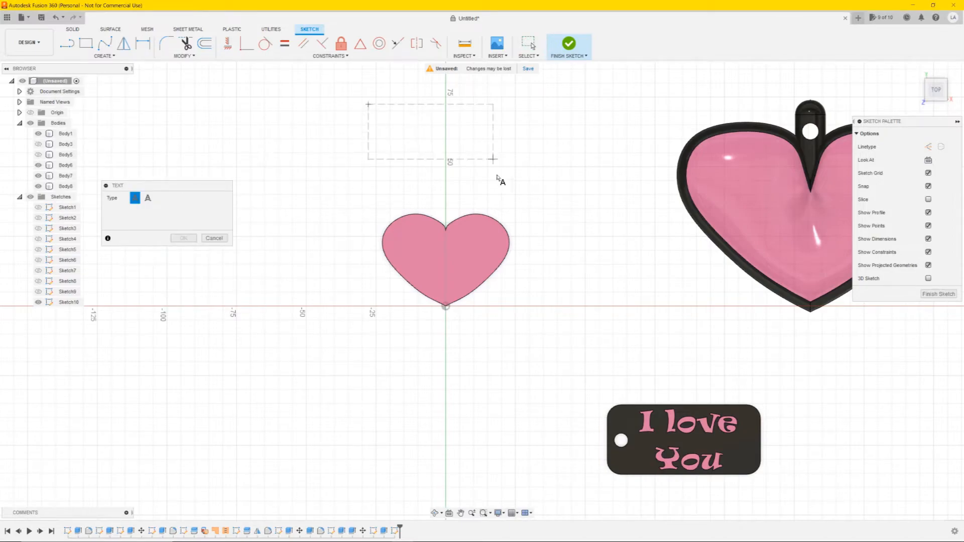
left_click(507, 217)
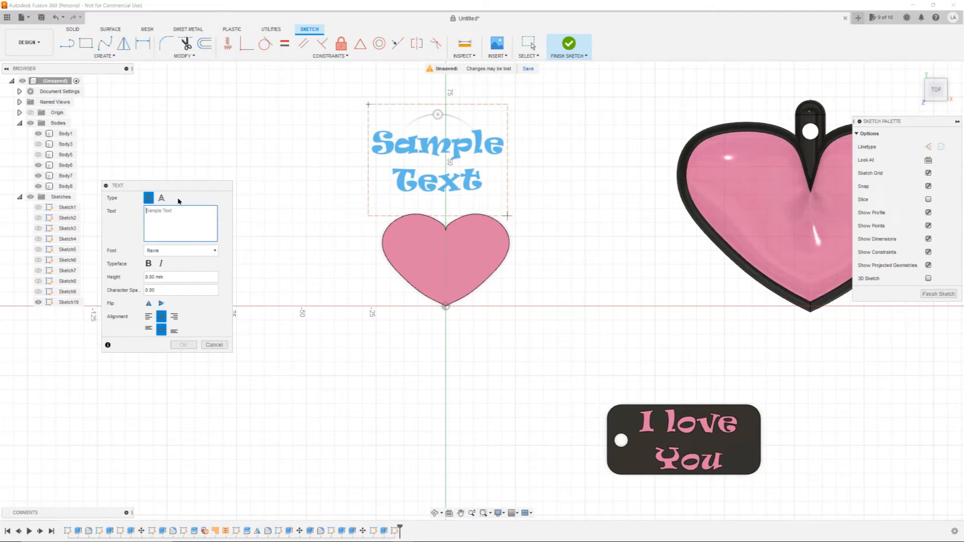
type("I")
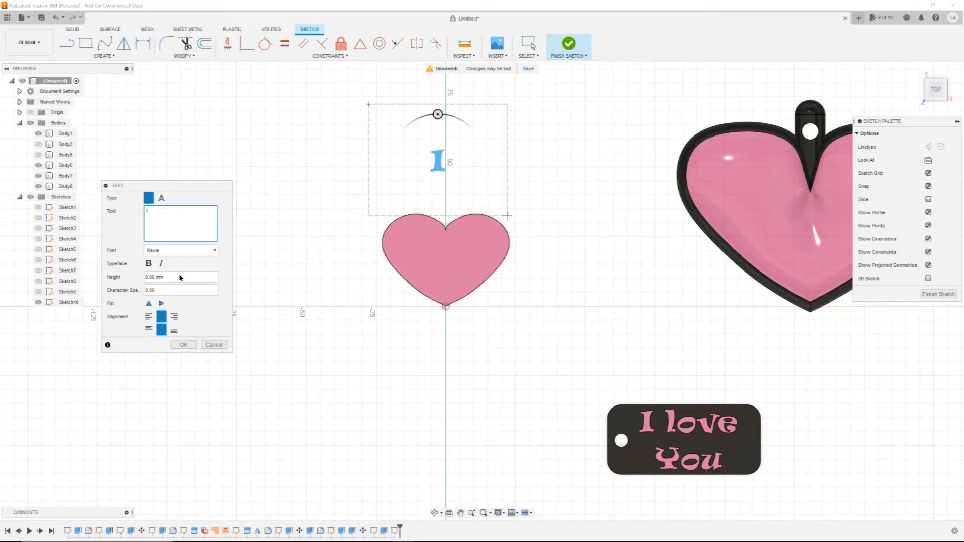
left_click(214, 252)
left_click_drag(216, 357, 215, 272)
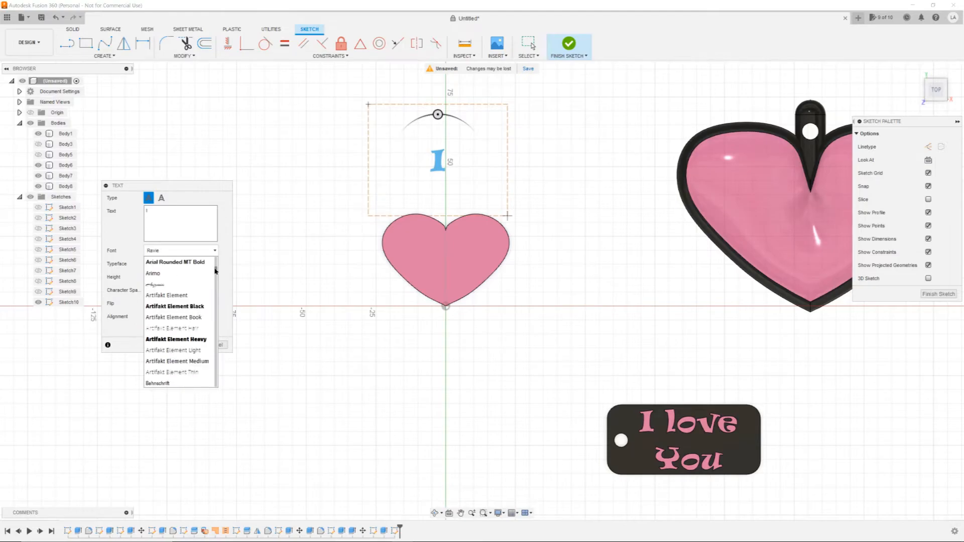
left_click(187, 340)
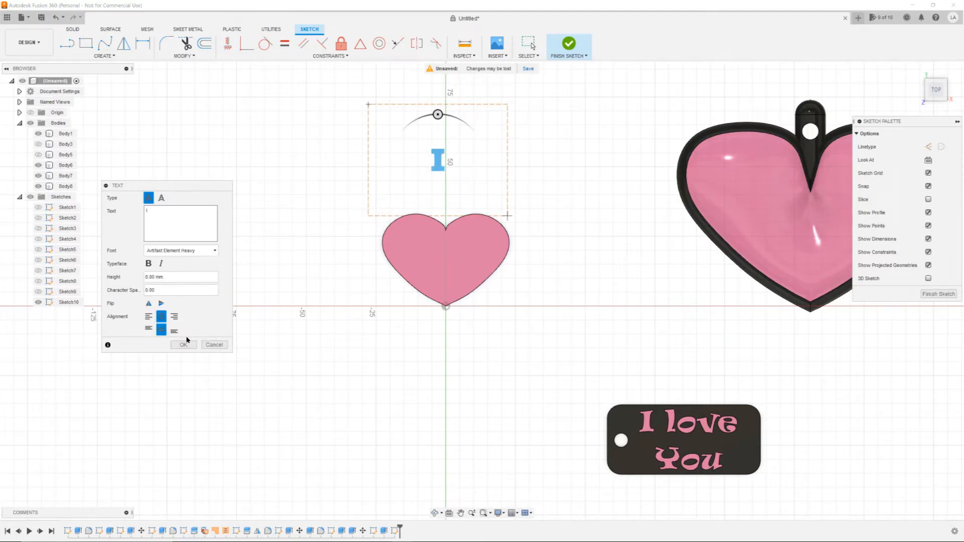
Set the "I" text height to 40 mm, try the bold and italic typefaces, and accept the text
left_click(178, 277)
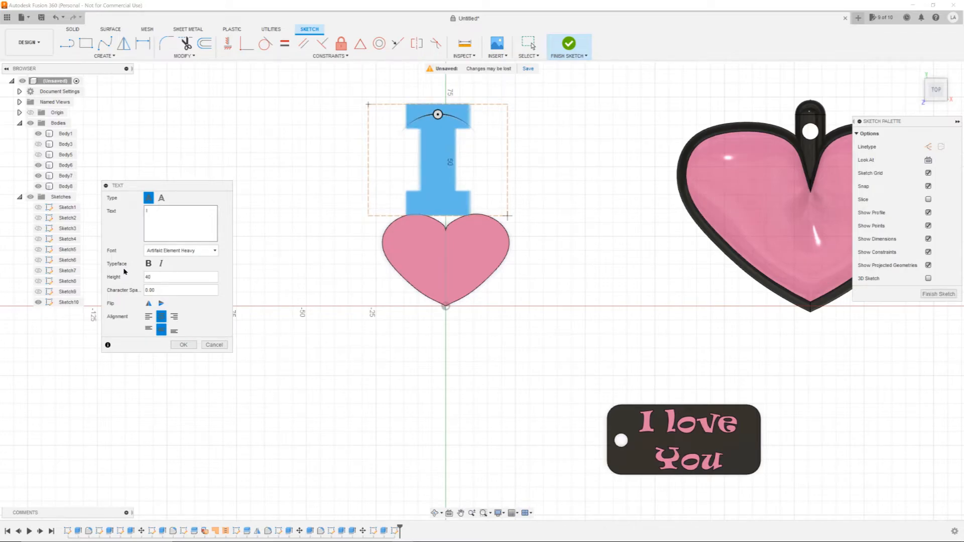
left_click(149, 265)
left_click(161, 266)
left_click(161, 265)
left_click(148, 264)
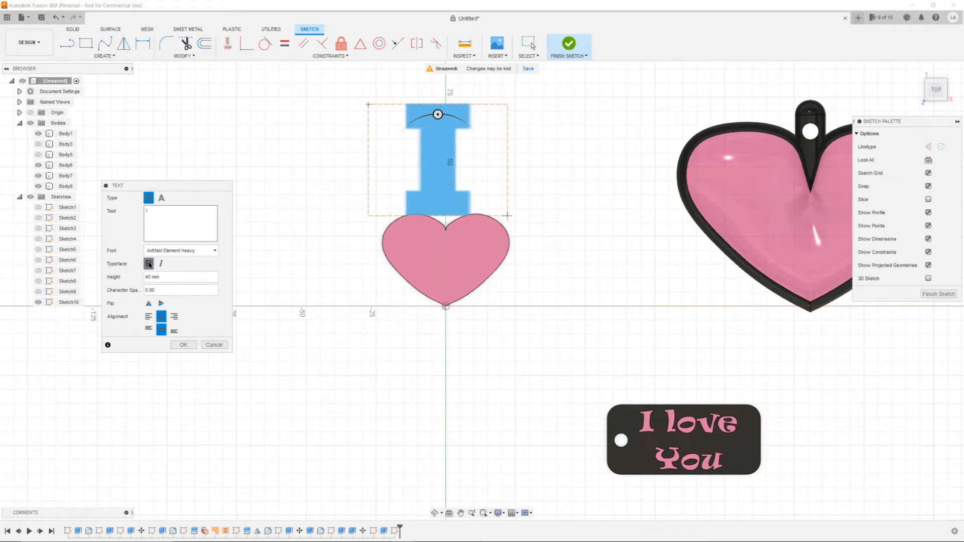
left_click(182, 345)
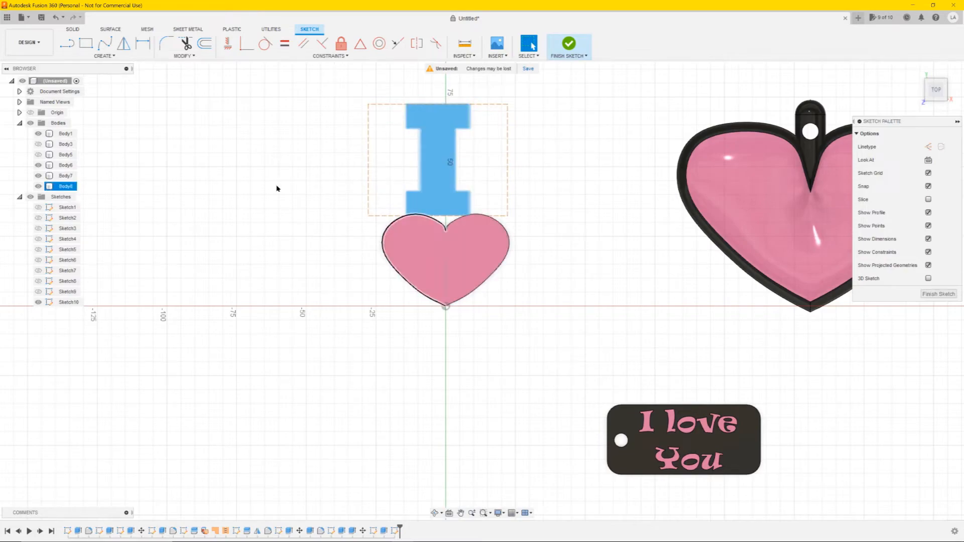
Finish the sketch with the "I" text and start another sketch on the origin plane at the heart
left_click(87, 50)
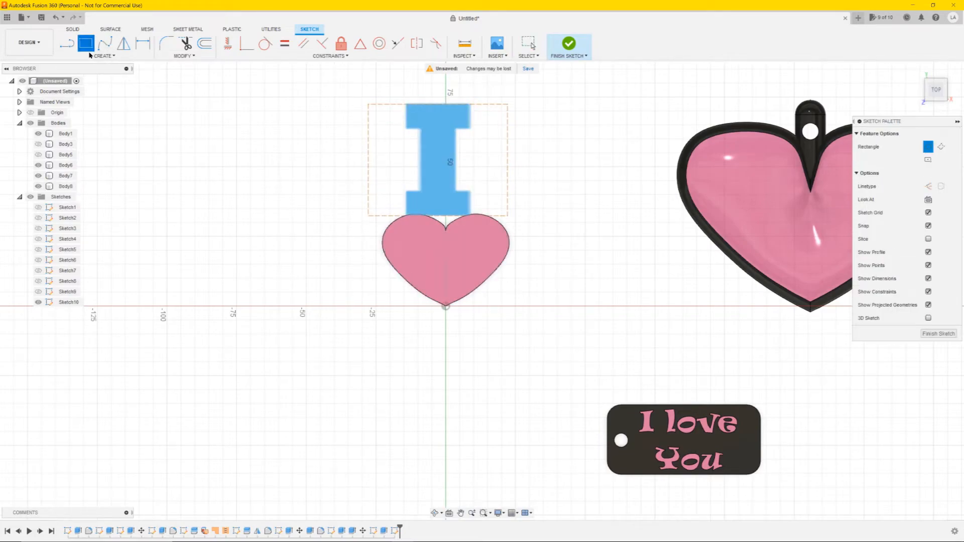
left_click(89, 54)
left_click(935, 333)
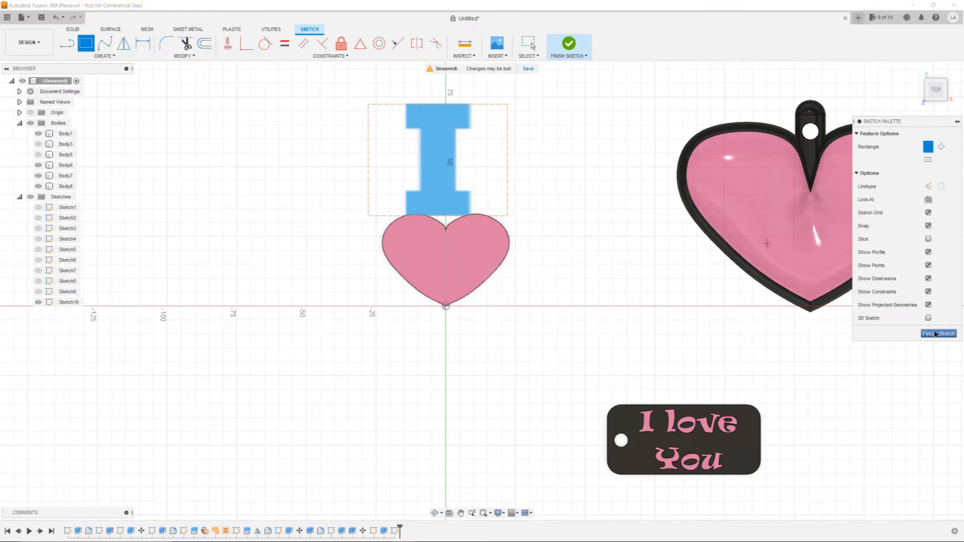
left_click(67, 43)
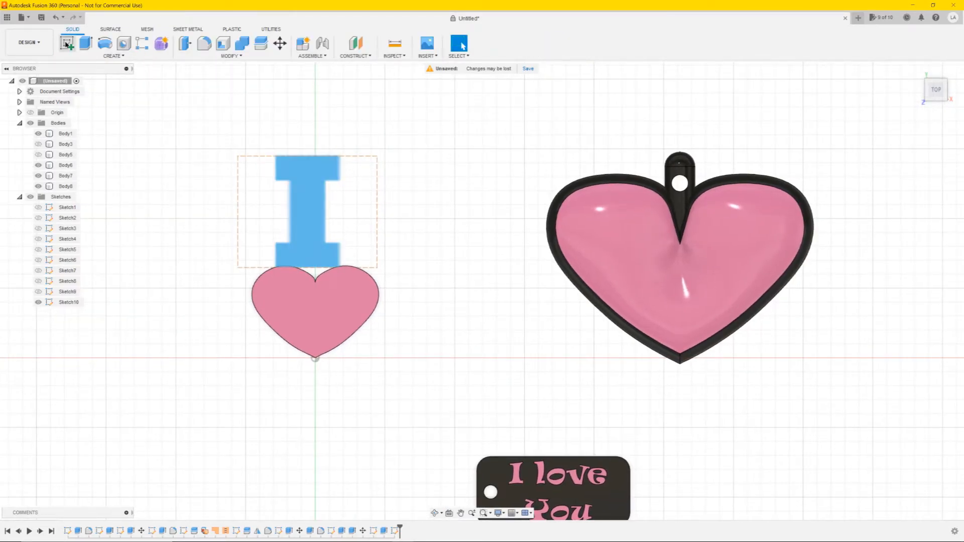
left_click(344, 344)
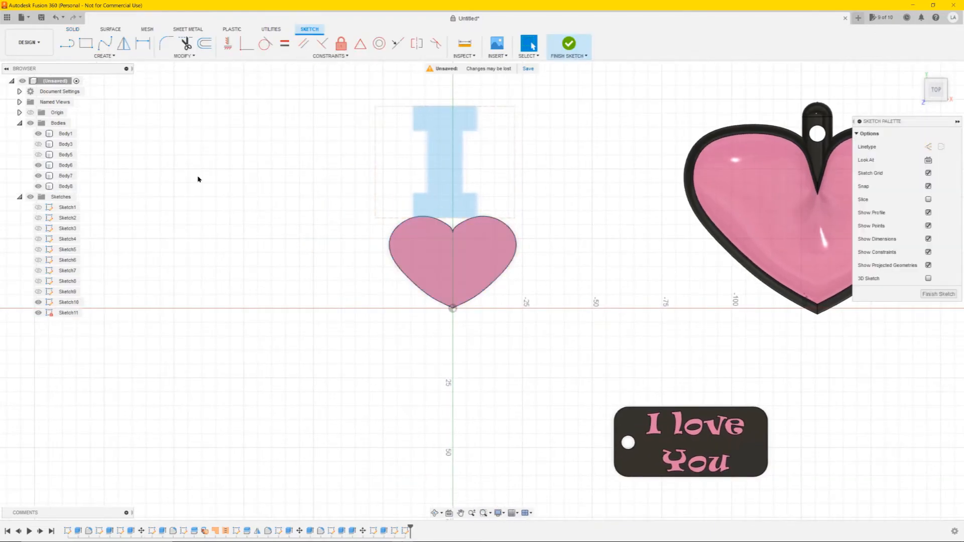
Add the text "You" in a frame running from the origin at the heart's tip to the lower left
left_click(87, 57)
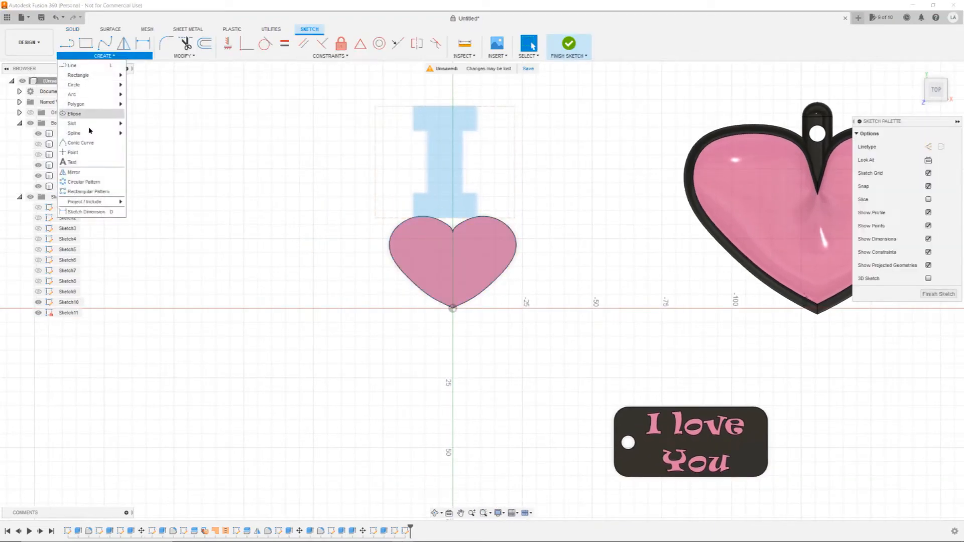
left_click(83, 163)
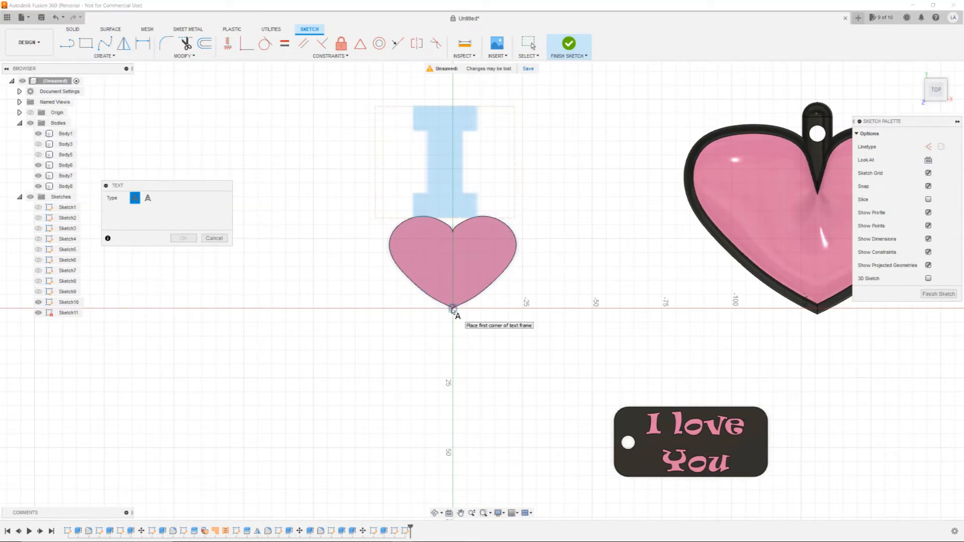
left_click(452, 308)
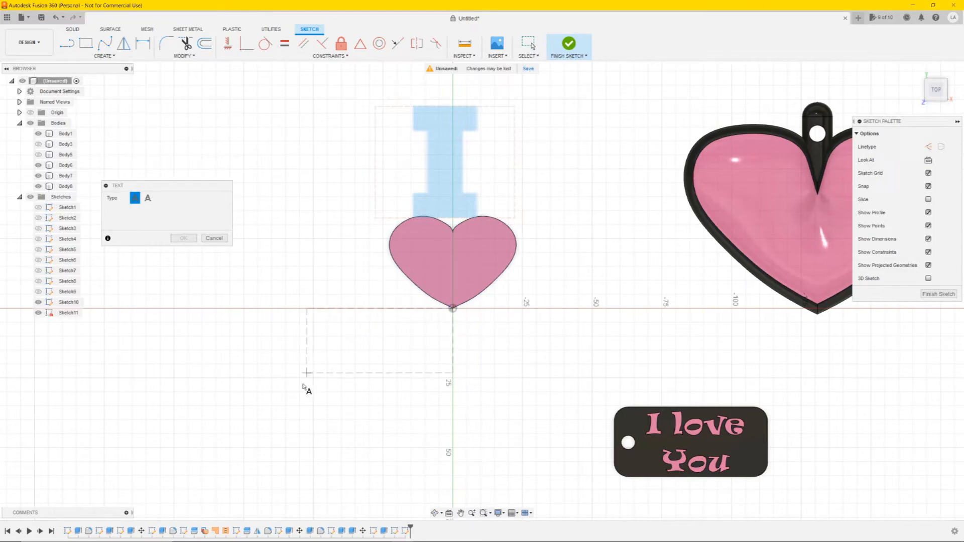
left_click(263, 430)
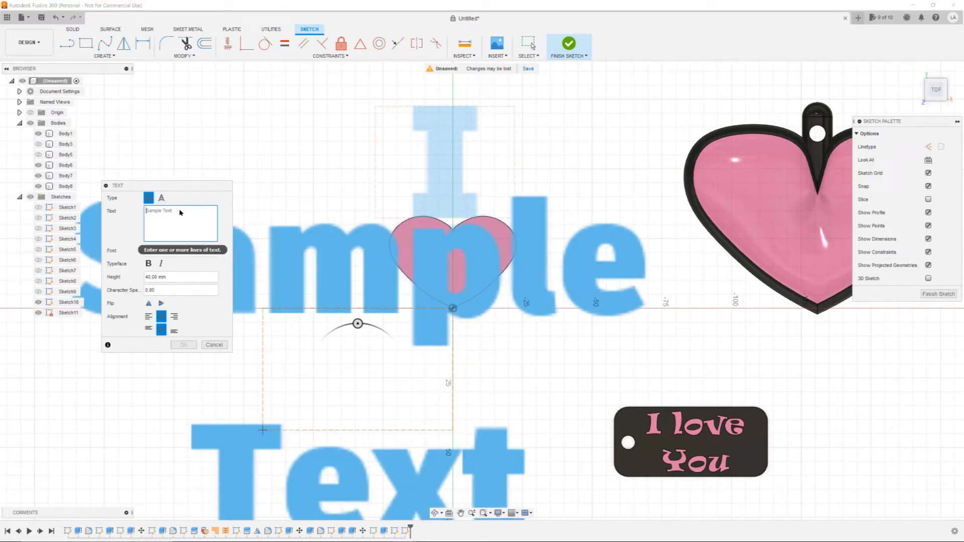
type("You")
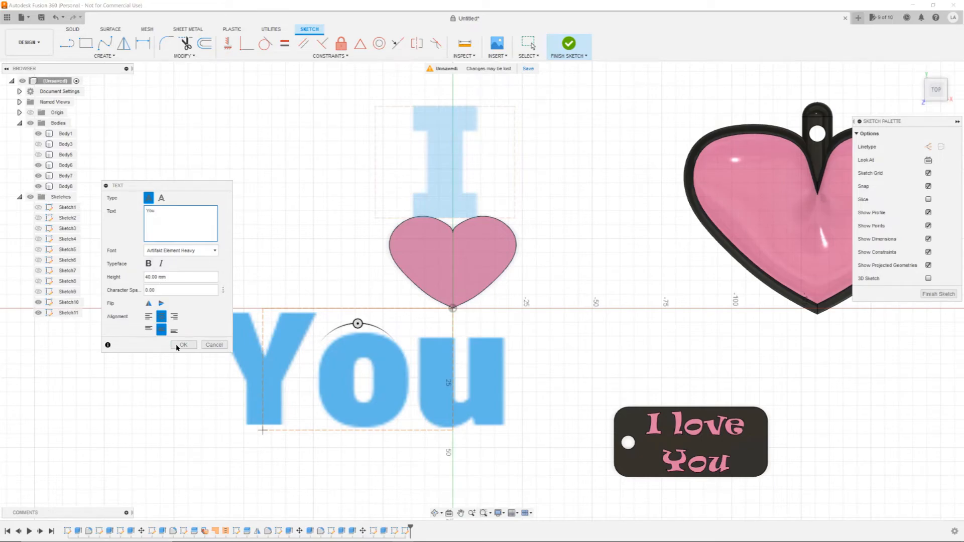
left_click(182, 345)
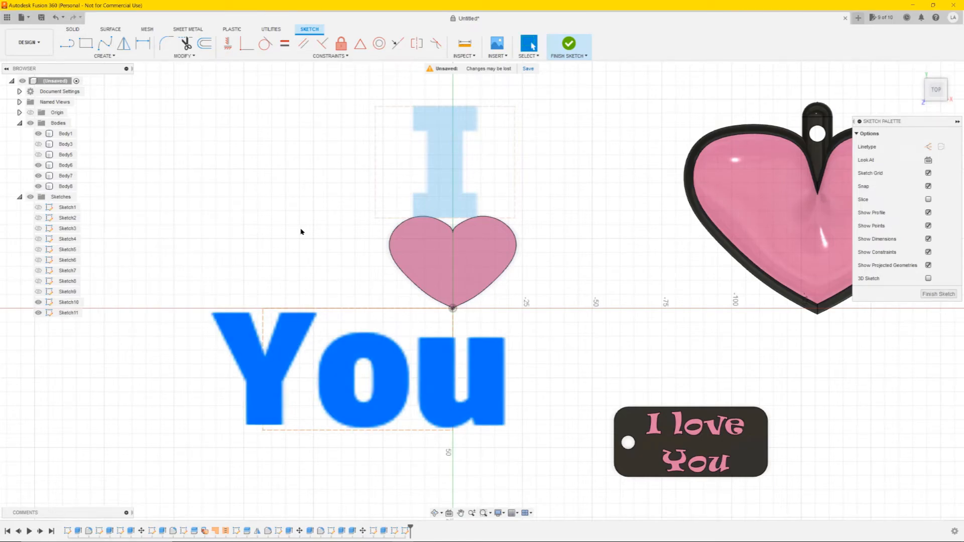
left_click(300, 232)
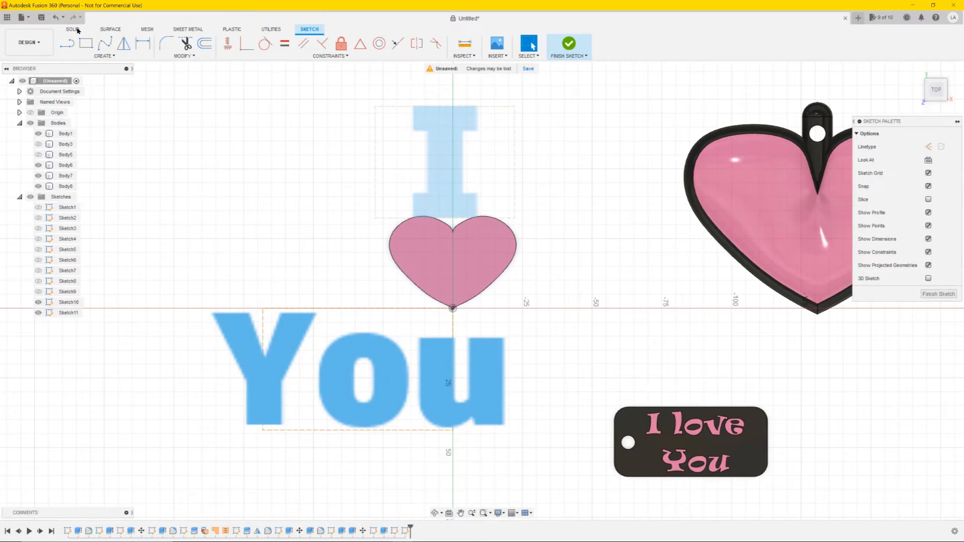
Try to shift the "You" text about 14 mm to the right beneath the heart, and finish the sketch
left_click(75, 29)
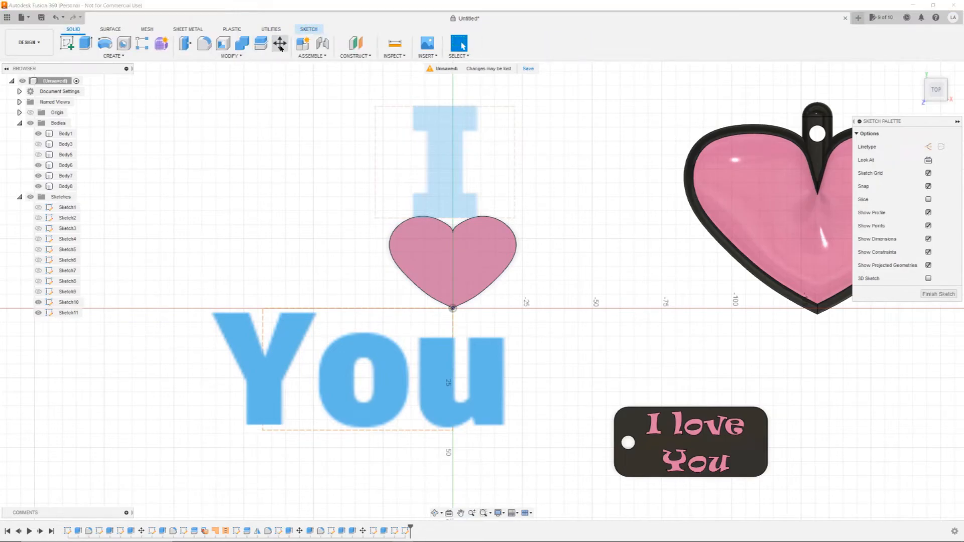
left_click(280, 45)
left_click(333, 377)
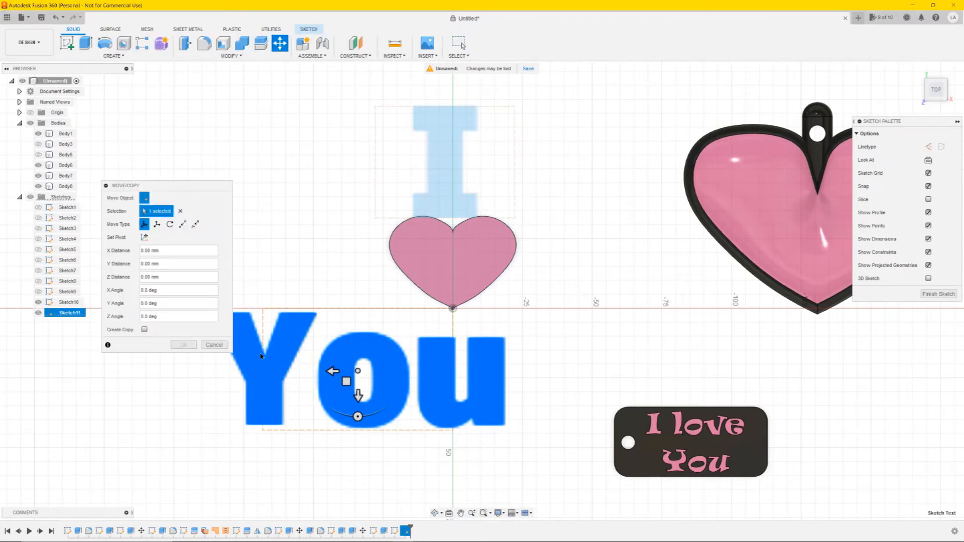
left_click_drag(335, 372, 372, 371)
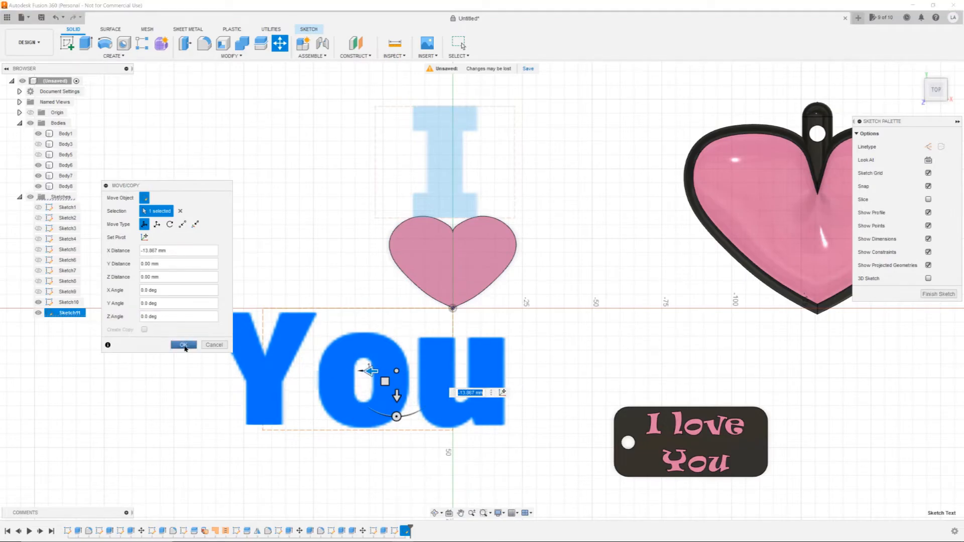
left_click(213, 346)
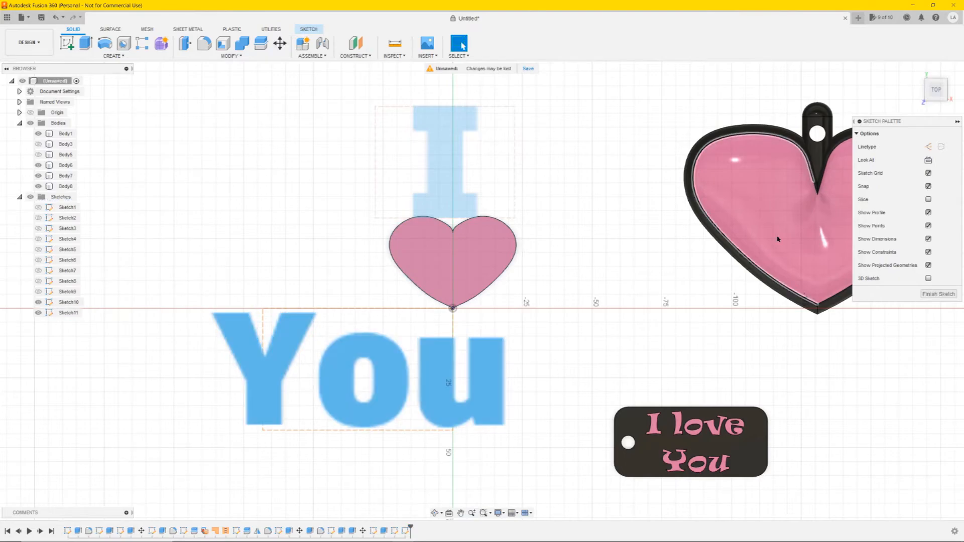
left_click(923, 294)
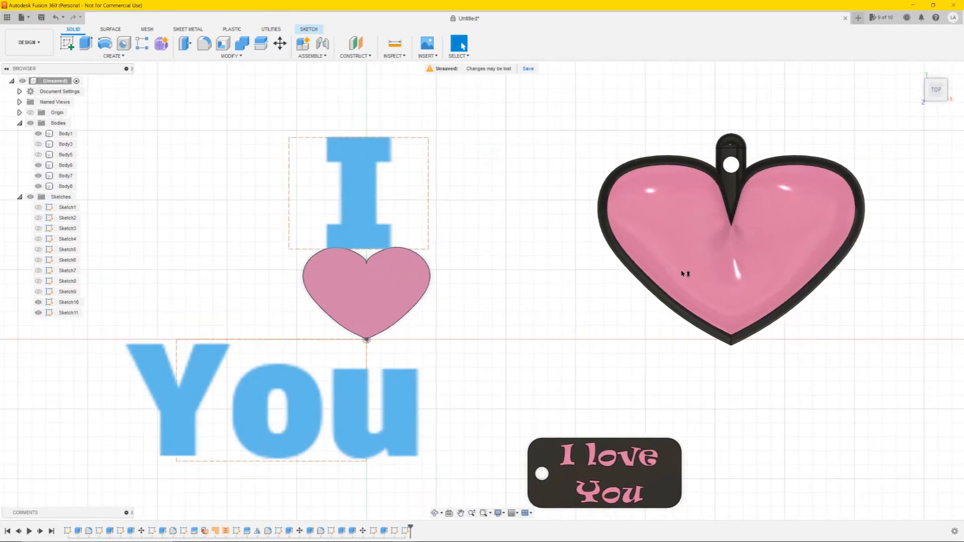
left_click(280, 43)
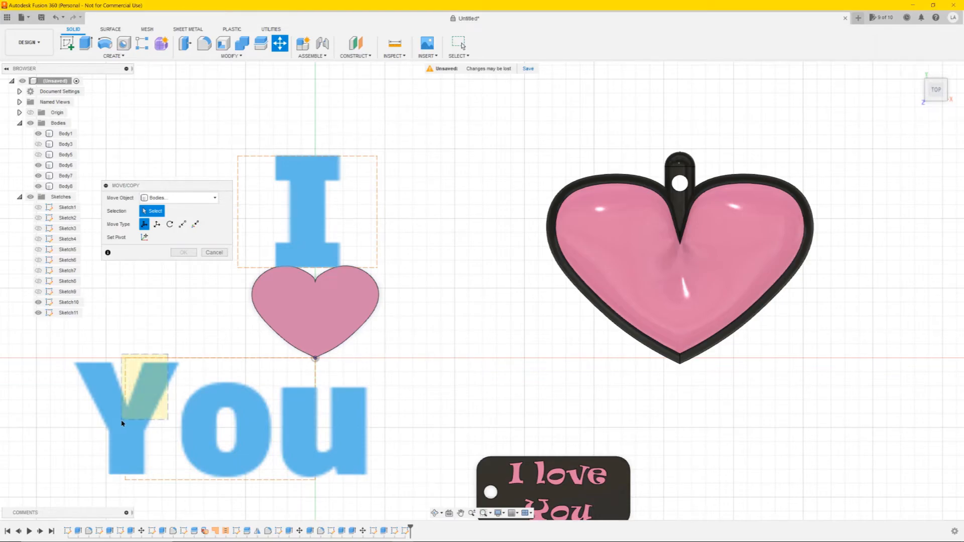
left_click(166, 198)
left_click(163, 239)
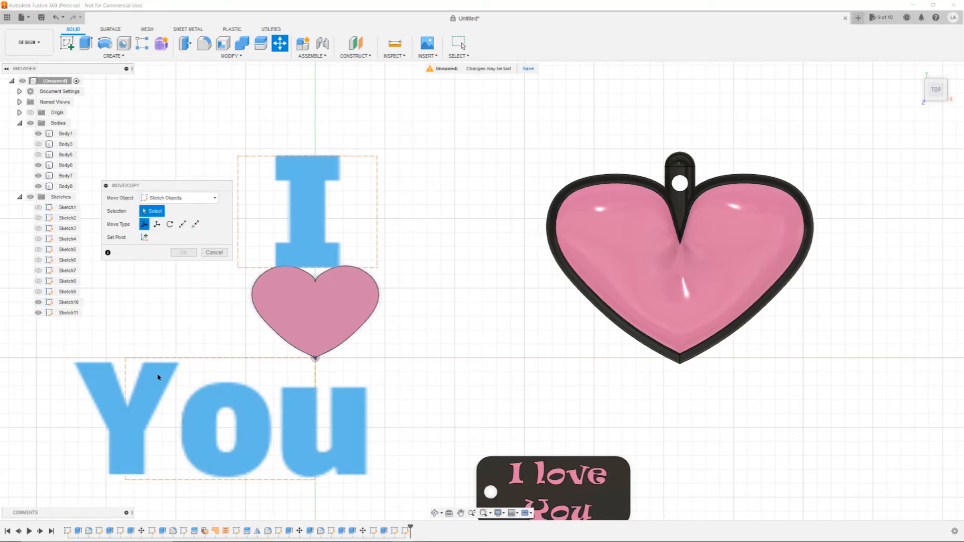
left_click(211, 421)
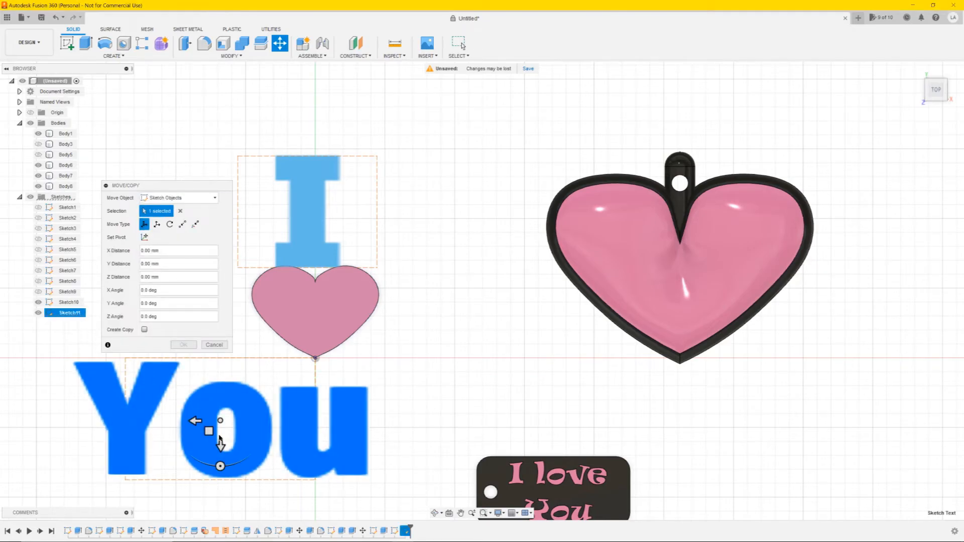
mouse_move(221, 440)
left_mouse_down()
mouse_move(216, 389)
mouse_move(259, 389)
mouse_move(244, 393)
mouse_move(231, 358)
mouse_move(231, 373)
mouse_move(246, 373)
left_mouse_up()
left_click(214, 345)
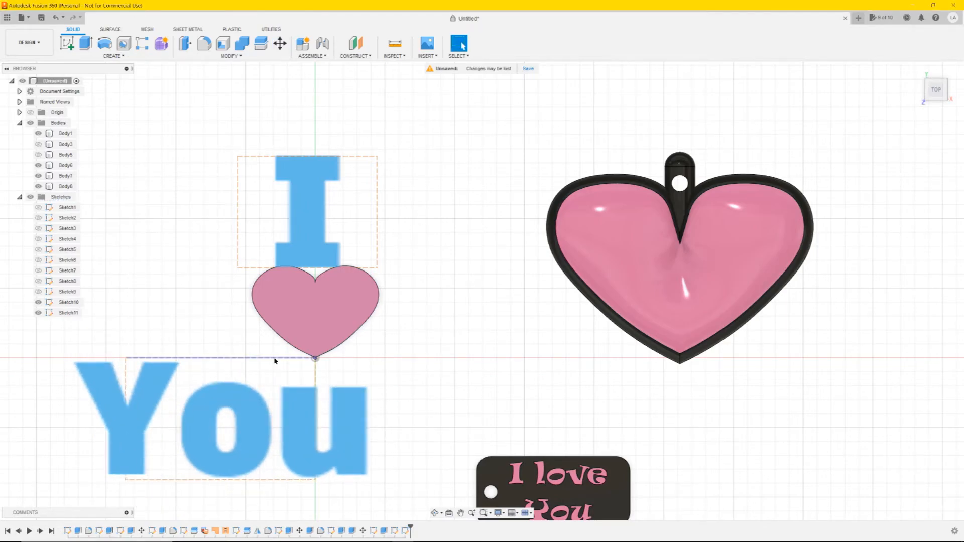
Extrude the "I" text above the heart 15 mm as a new body
left_click(312, 194)
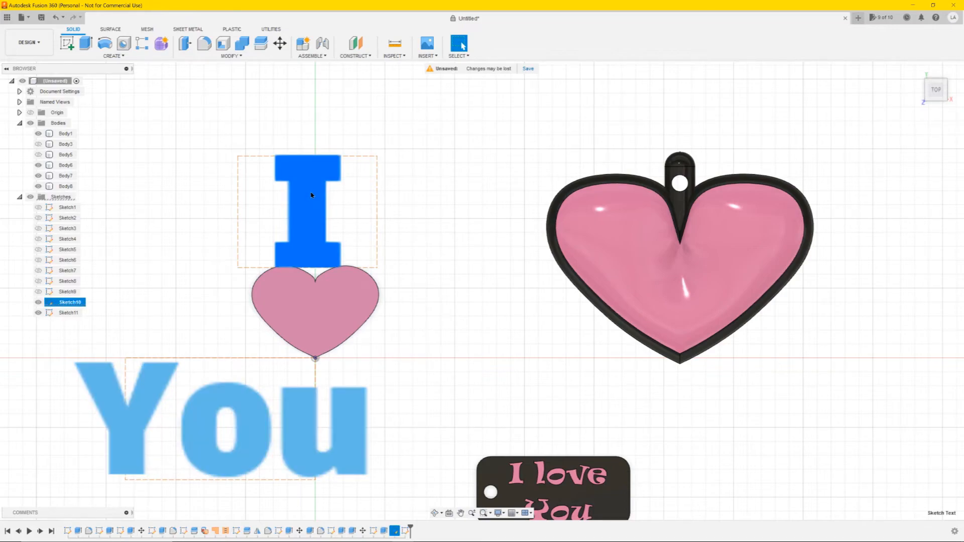
left_click(91, 45)
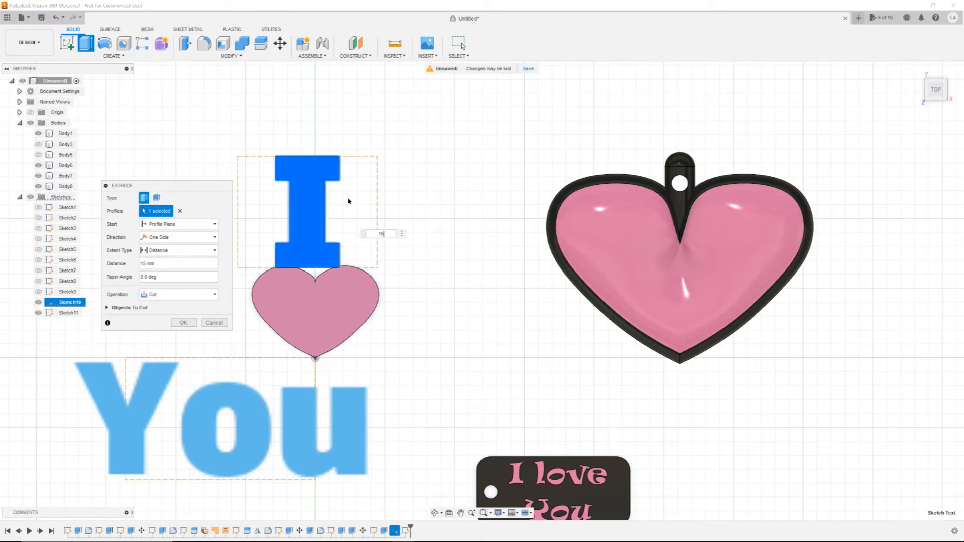
left_click(162, 295)
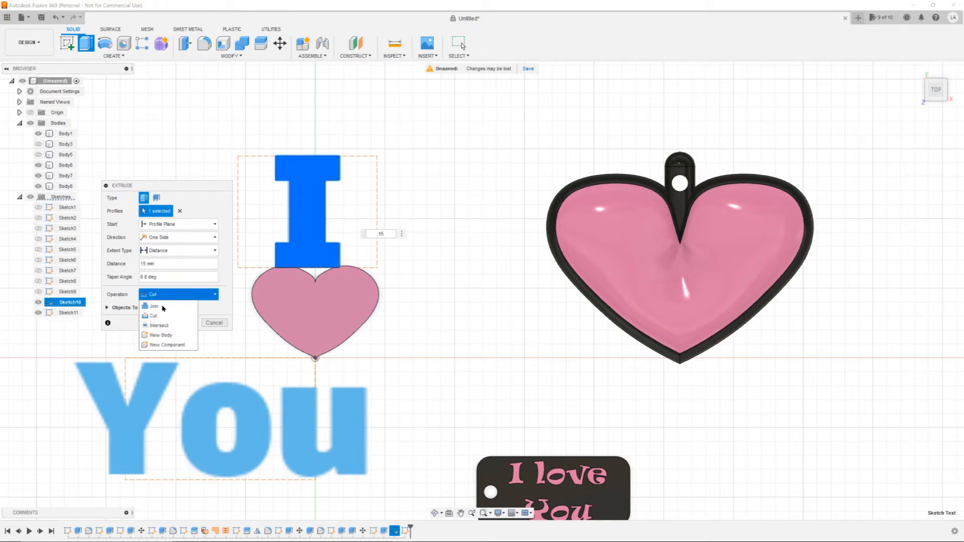
left_click(160, 335)
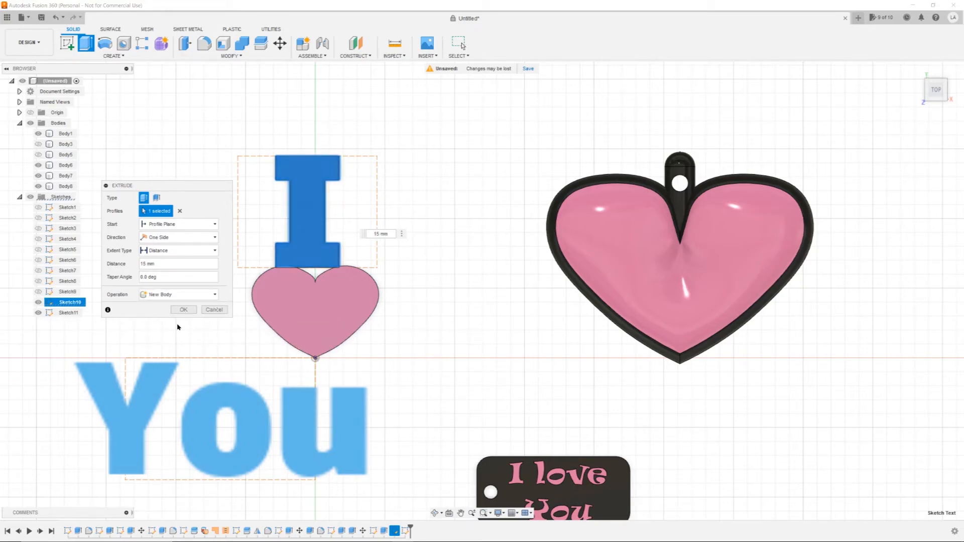
left_click(183, 310)
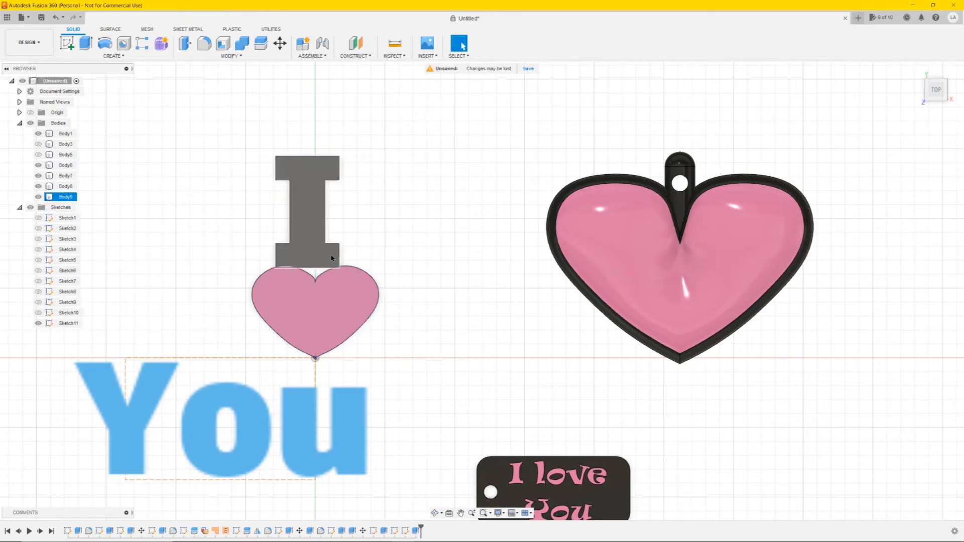
Extrude the "You" text below the heart 15 mm as new bodies
left_click(224, 410)
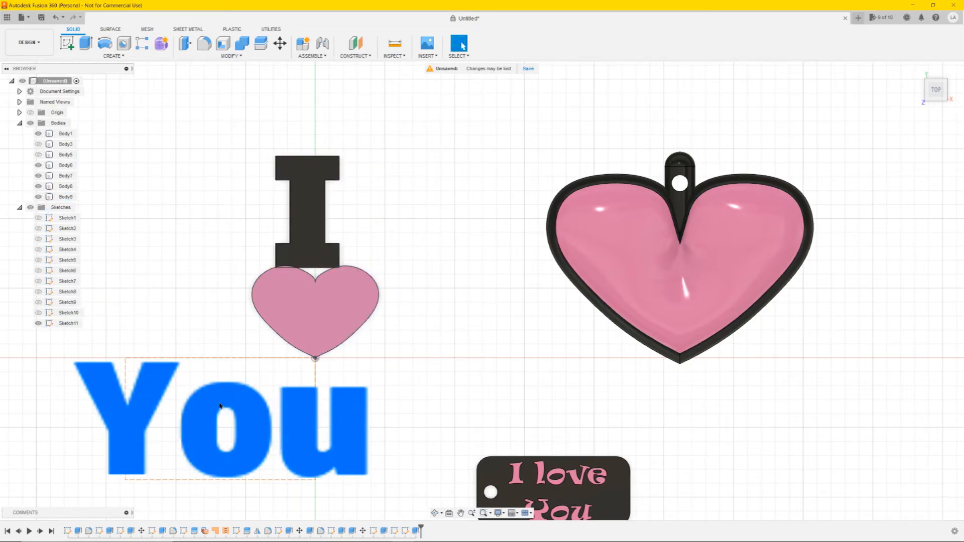
left_click(220, 406)
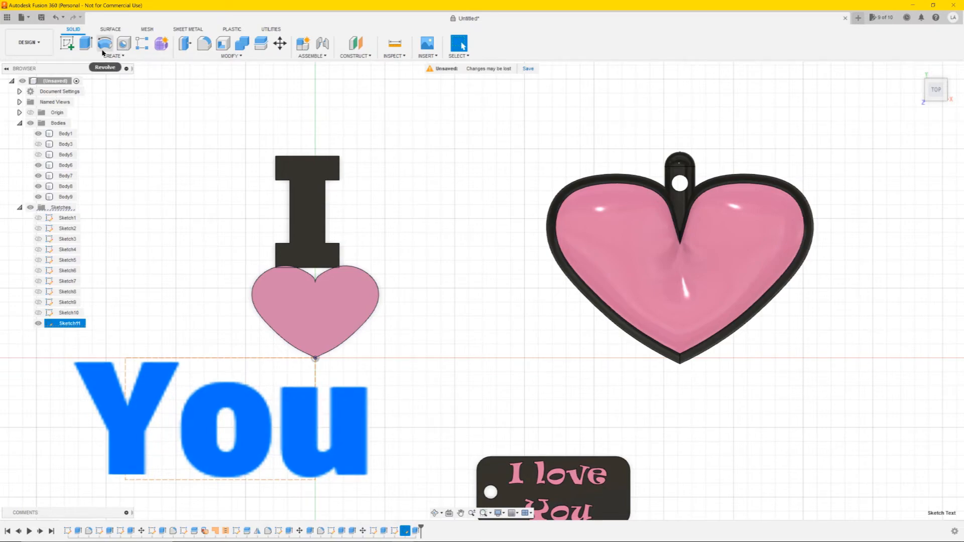
left_click(86, 44)
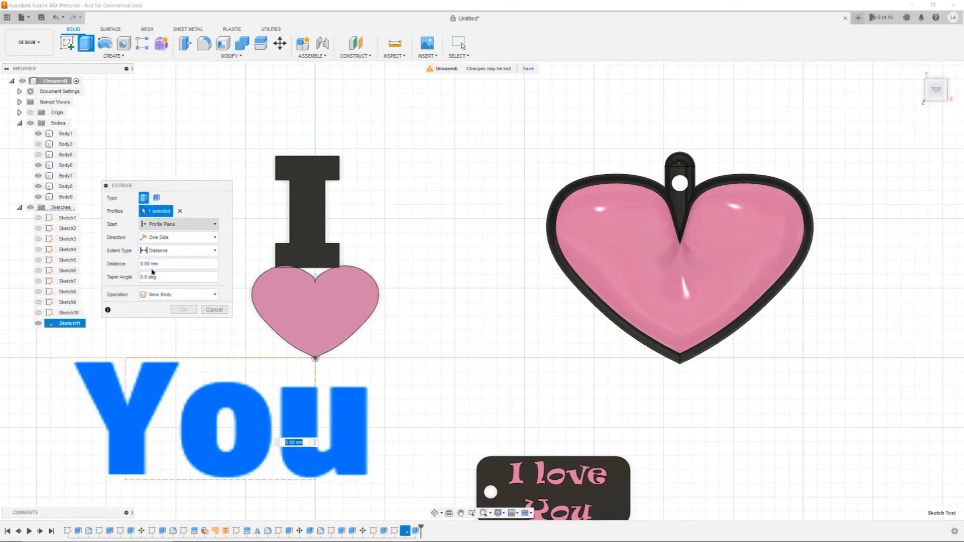
type("15")
key("Return")
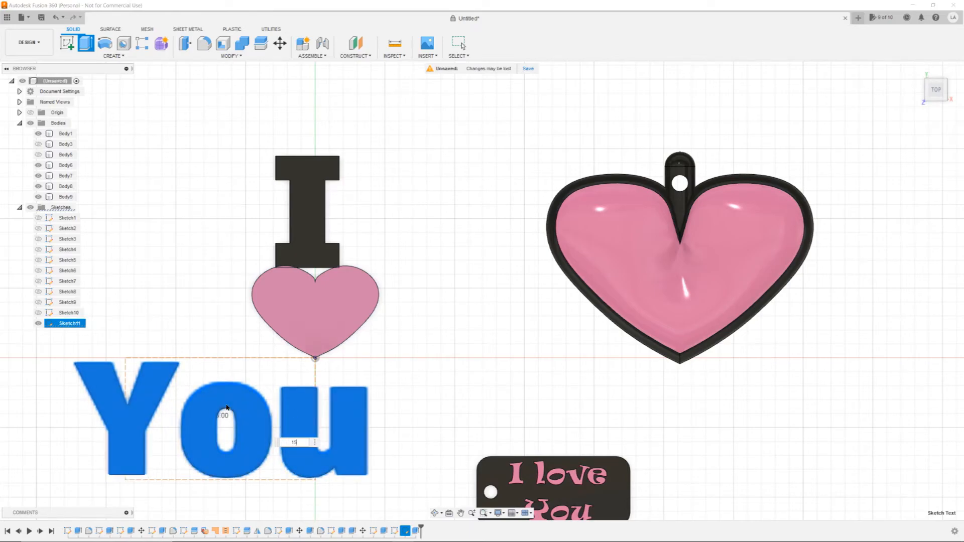
Move the three "You" letter bodies right and about 11.3 mm up so the "o" meets the heart's tip
left_click_drag(403, 411, 119, 471)
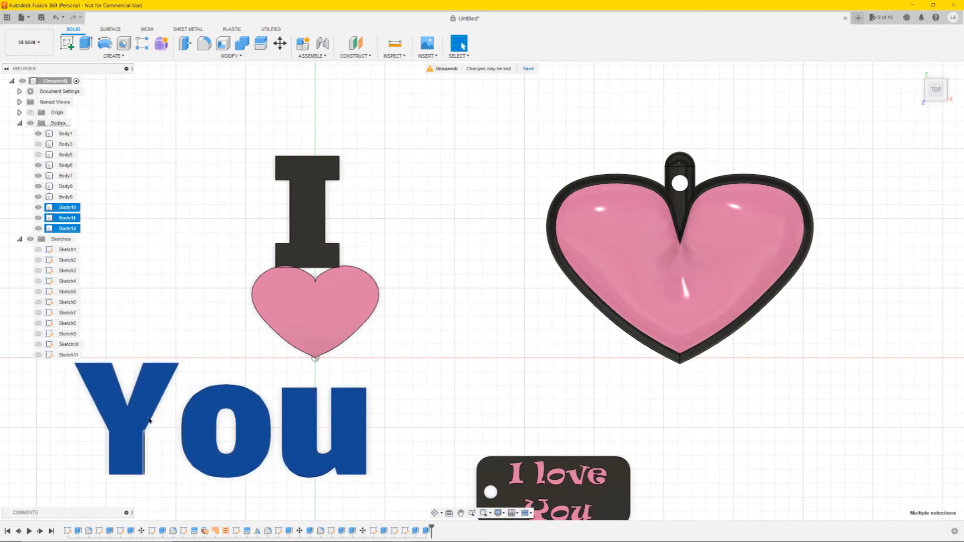
left_click(280, 44)
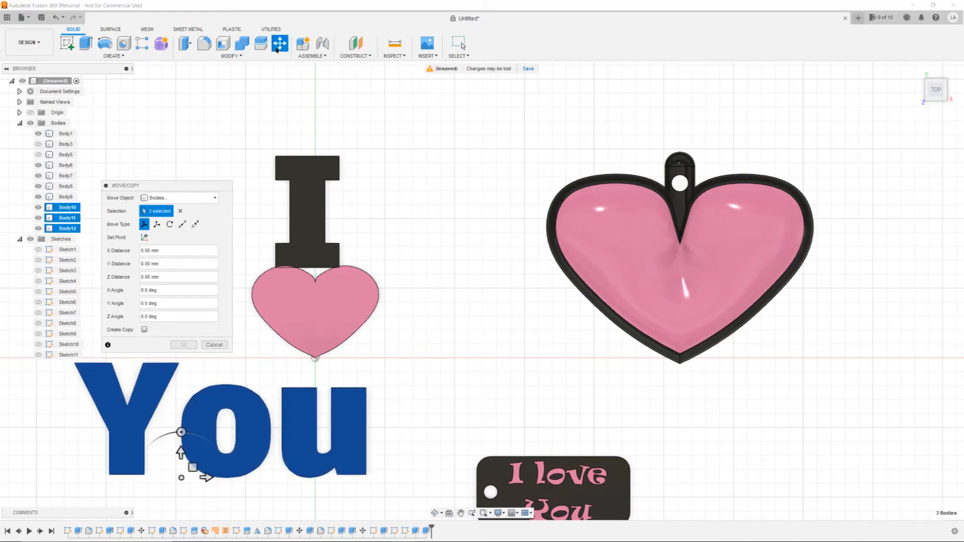
left_click(207, 477)
left_click_drag(208, 478, 266, 421)
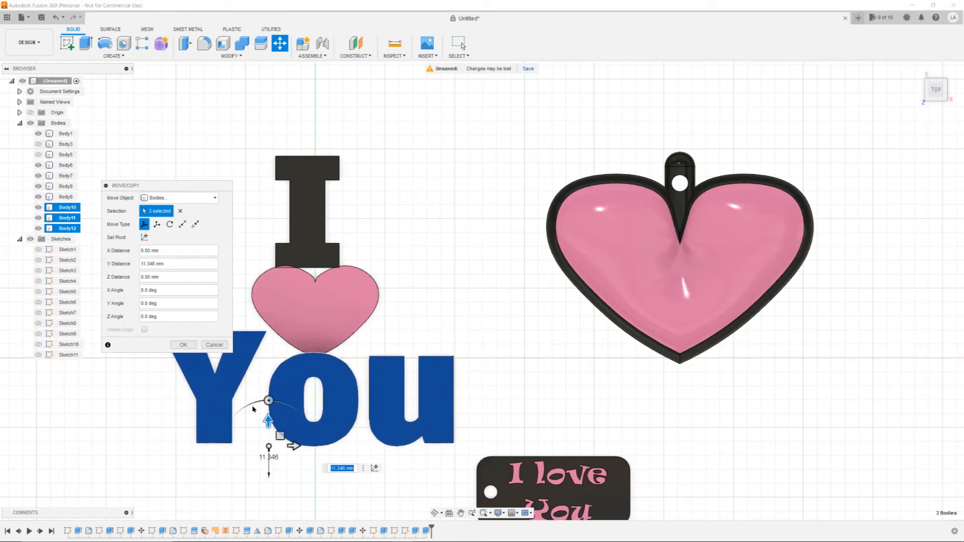
left_click(183, 345)
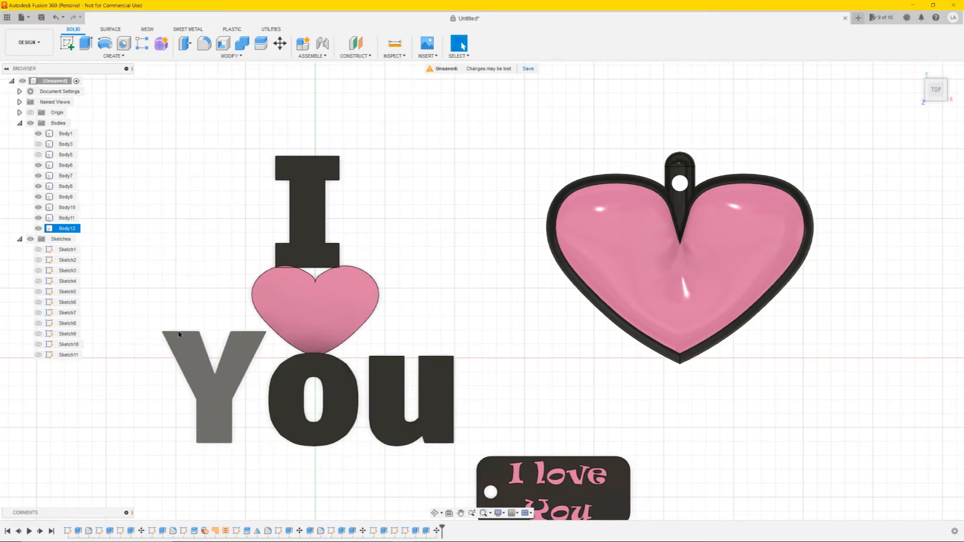
Move the "u" body about 4.9 mm left so it overlaps the edge of the "o"
left_click(68, 217)
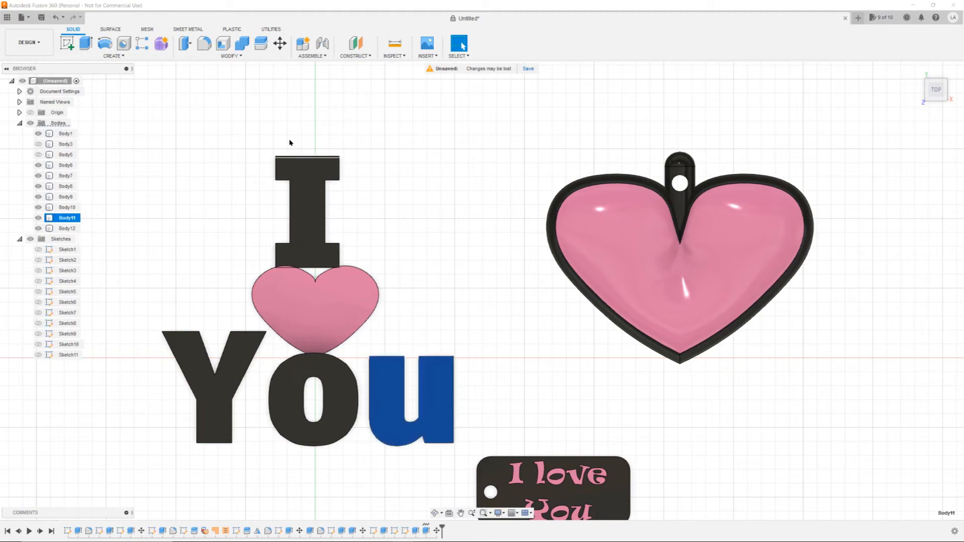
left_click(280, 43)
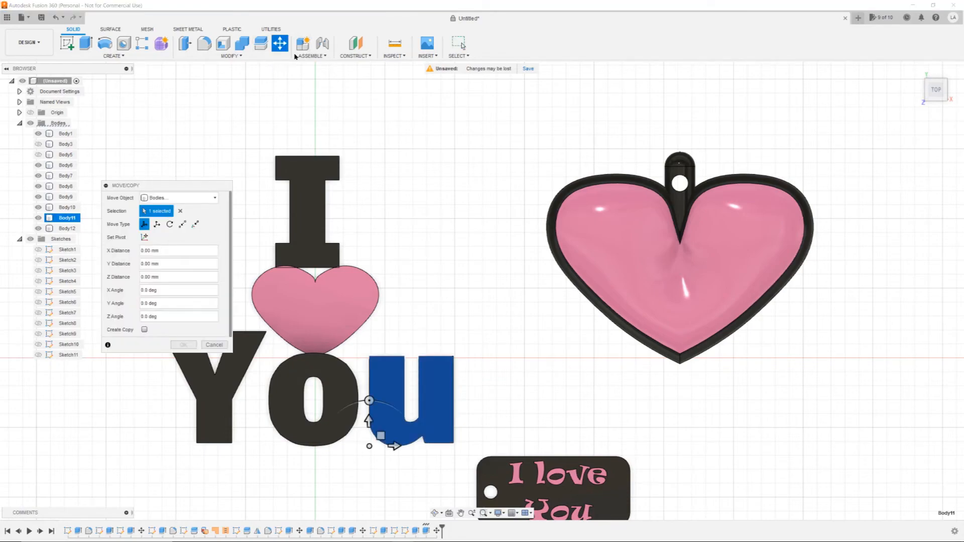
left_click_drag(393, 446, 379, 445)
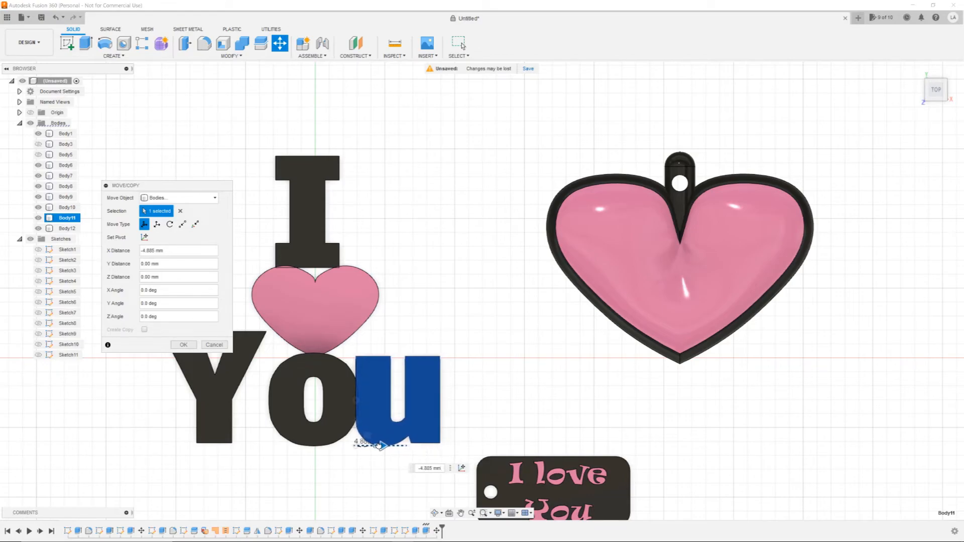
left_click_drag(379, 446, 379, 445)
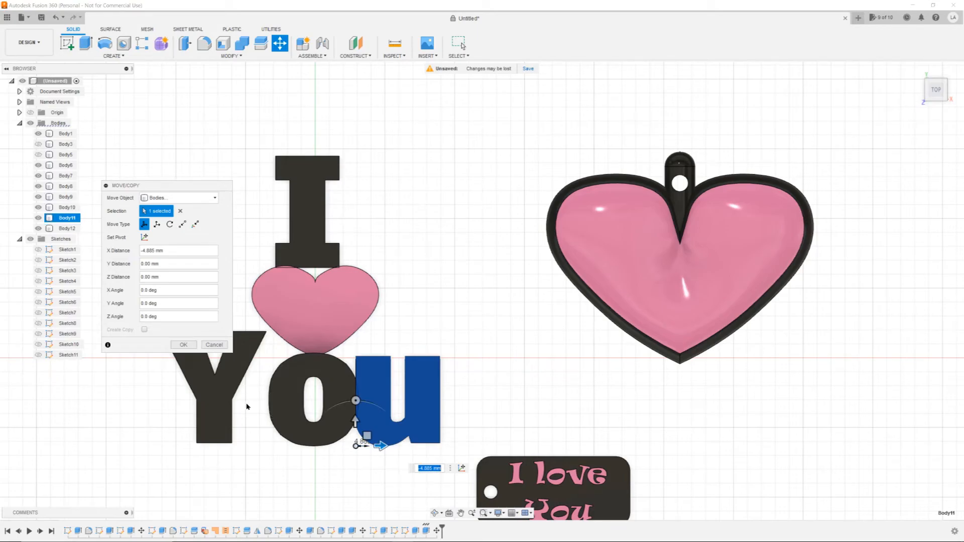
left_click(184, 344)
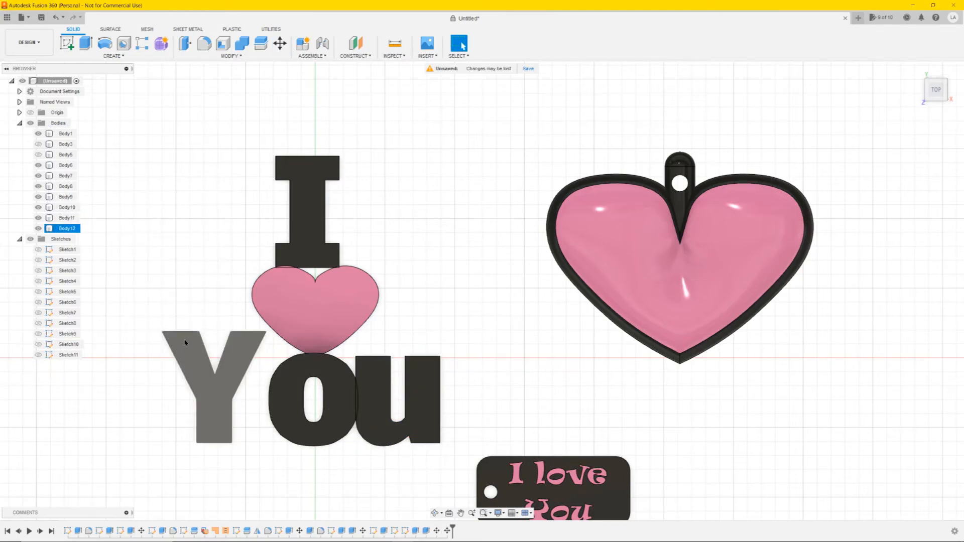
Move the "Y" body about 12.9 mm right, slightly down, and about 0.8 mm back left so it overlaps the "o" and heart
left_click(71, 228)
left_click(280, 43)
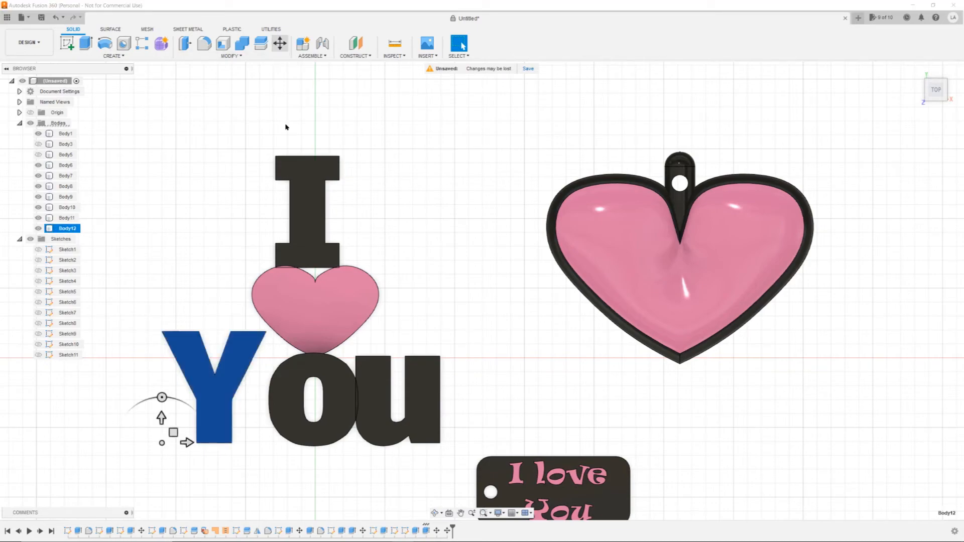
left_click_drag(187, 443, 223, 447)
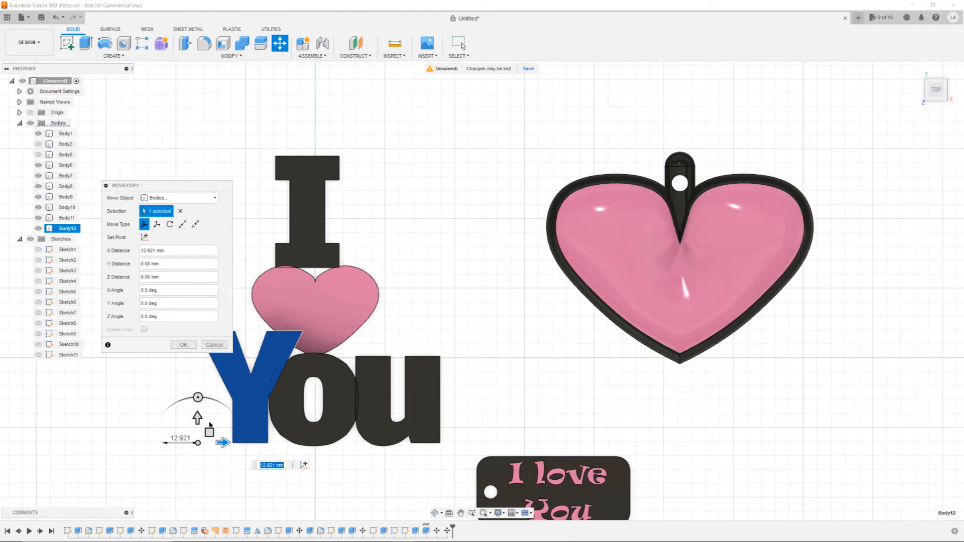
left_click_drag(198, 417, 221, 449)
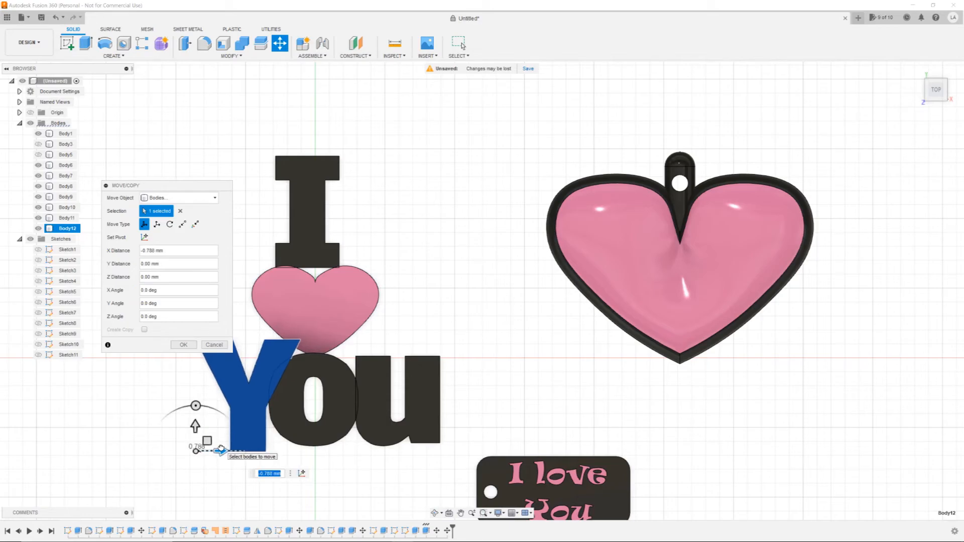
left_click(183, 345)
Move the "I" body about 3.5 mm right to centre it above the heart
left_click(296, 176)
left_click(297, 177)
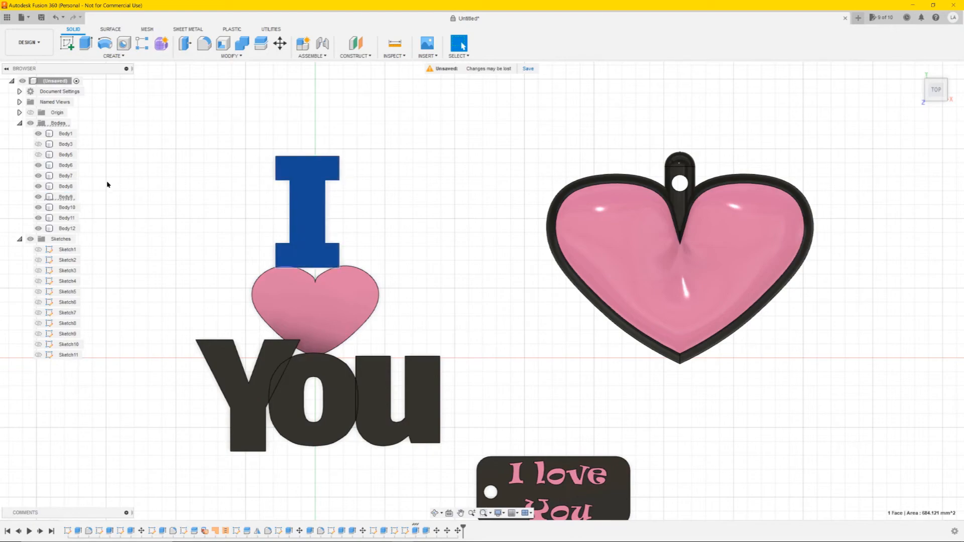
left_click(74, 197)
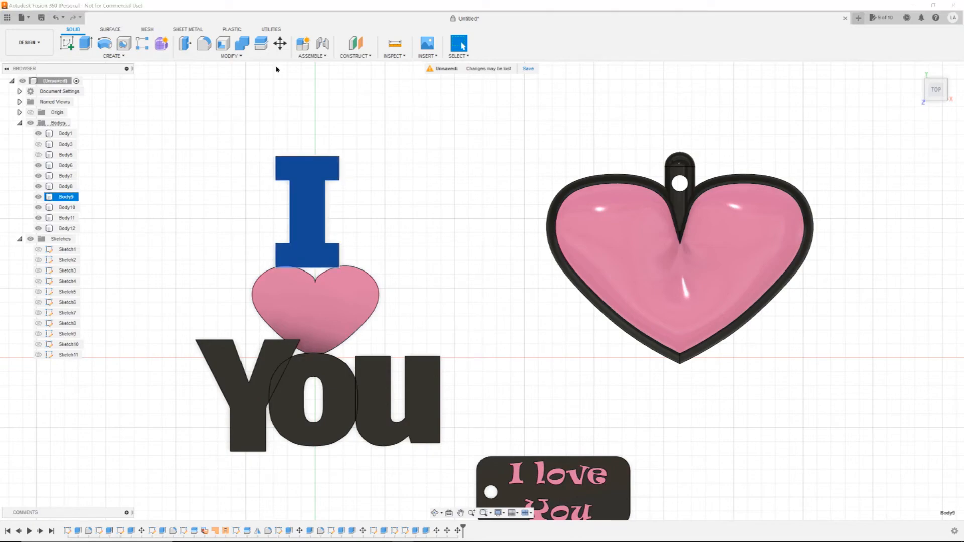
left_click(280, 44)
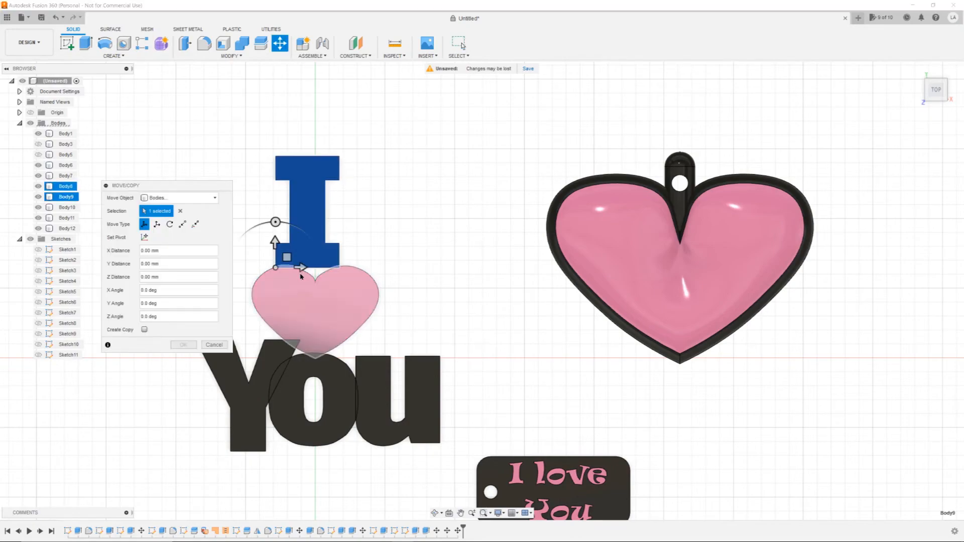
left_click_drag(301, 268, 311, 268)
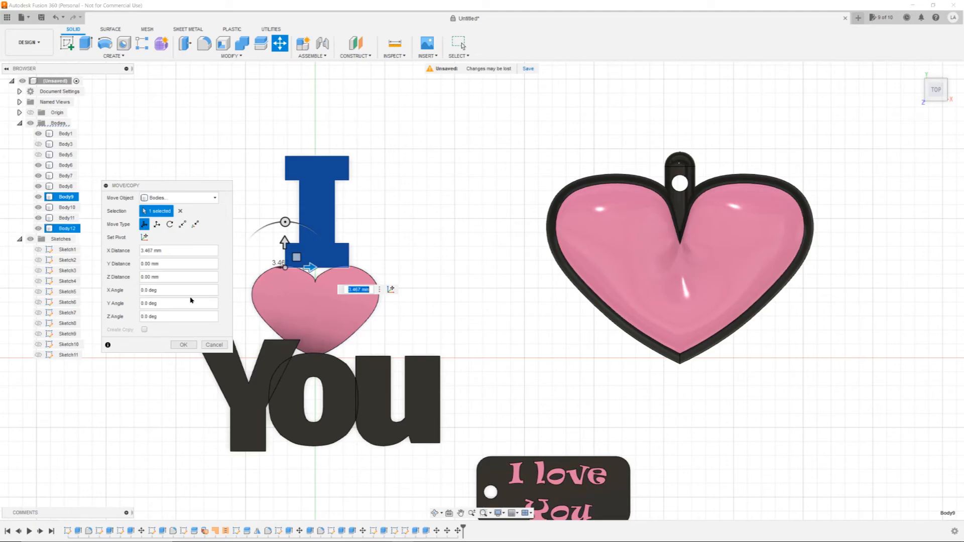
left_click(184, 345)
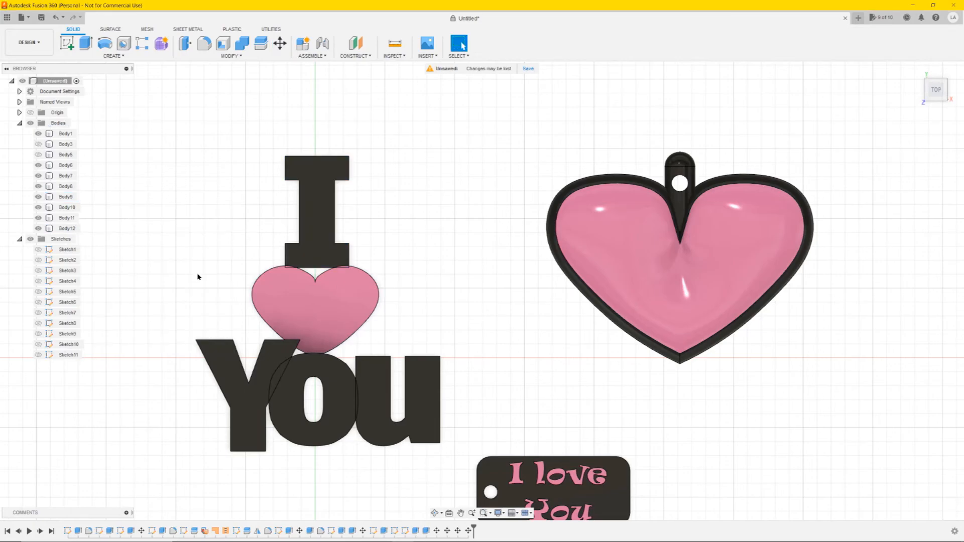
Sketch a 6 mm diameter circle on the front face of the "I", centred on the vertical axis near its upper edge
scroll(323, 168, "up", 5)
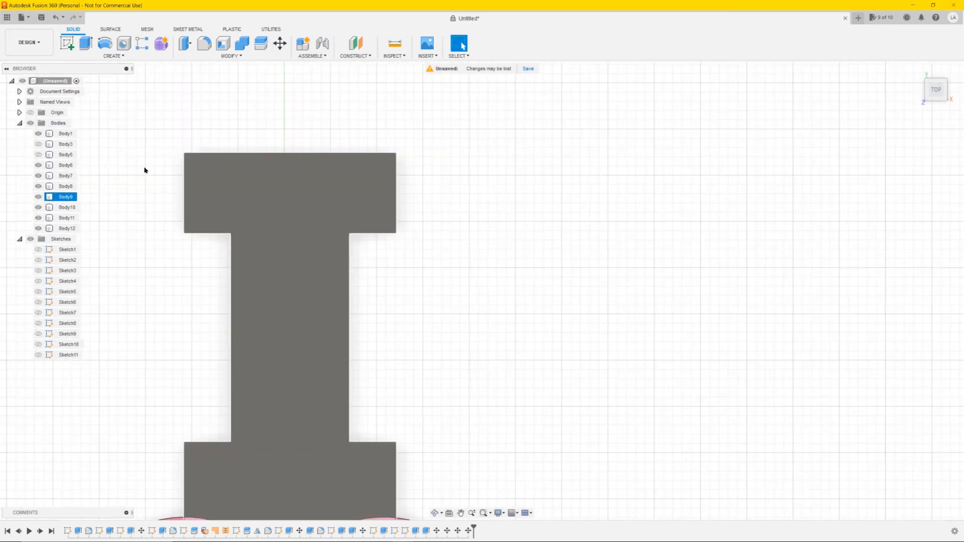
left_click(66, 43)
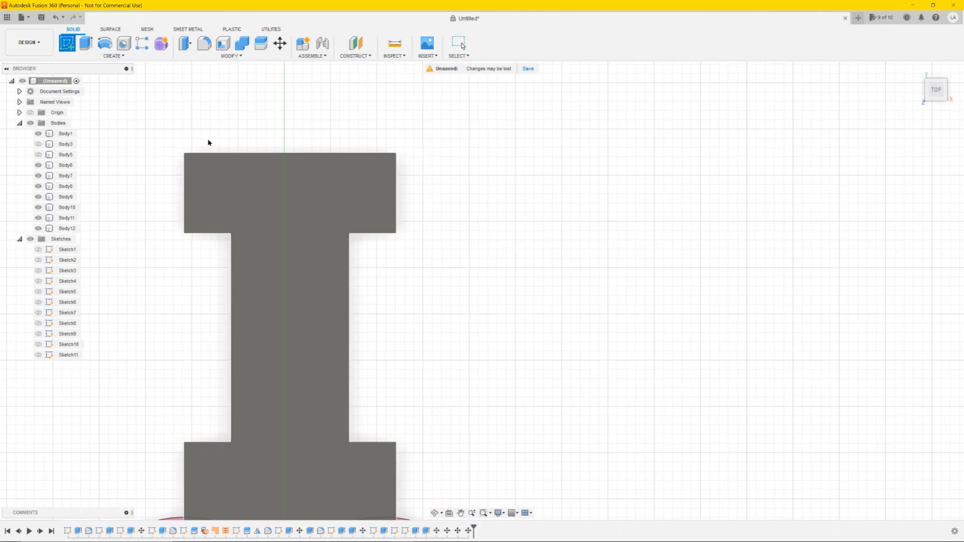
left_click(286, 197)
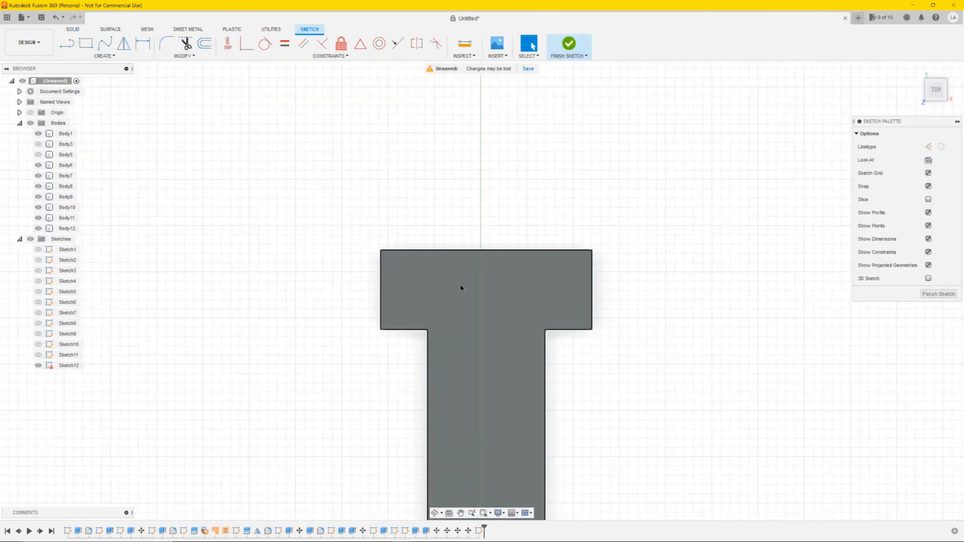
key("c")
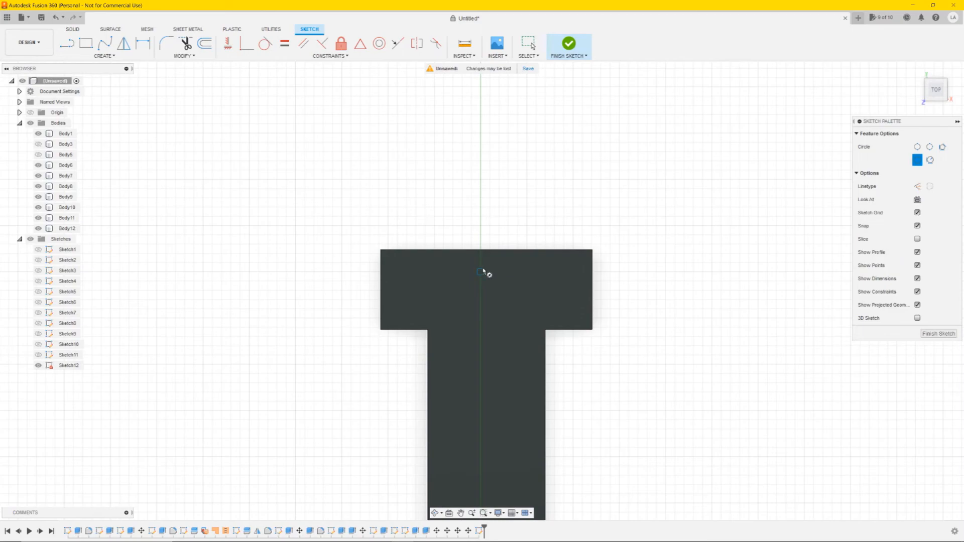
left_click(480, 273)
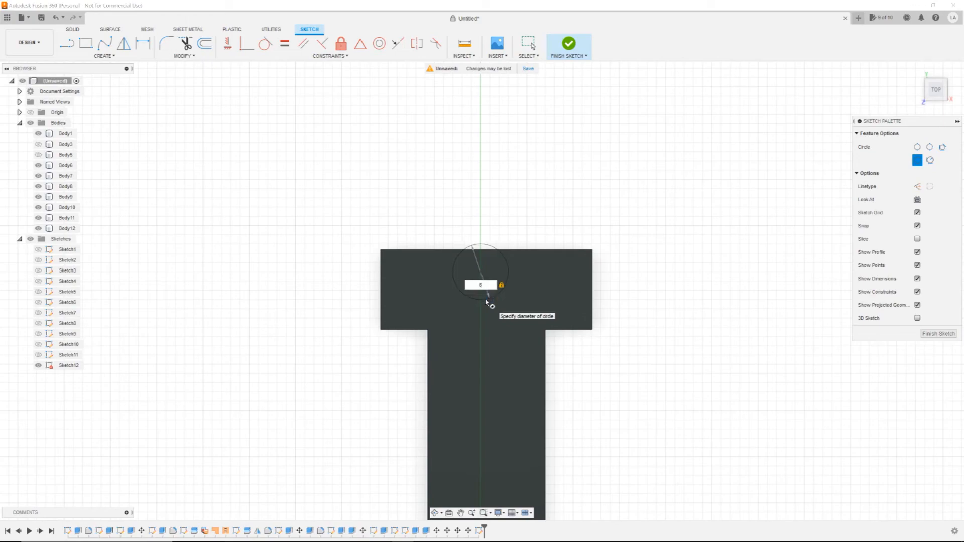
key("Return")
key("Escape")
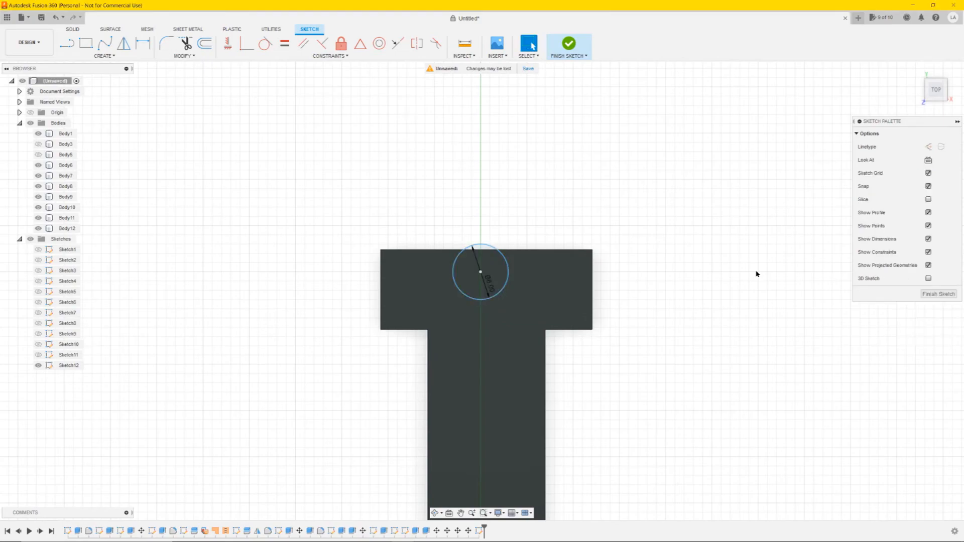
left_click(929, 295)
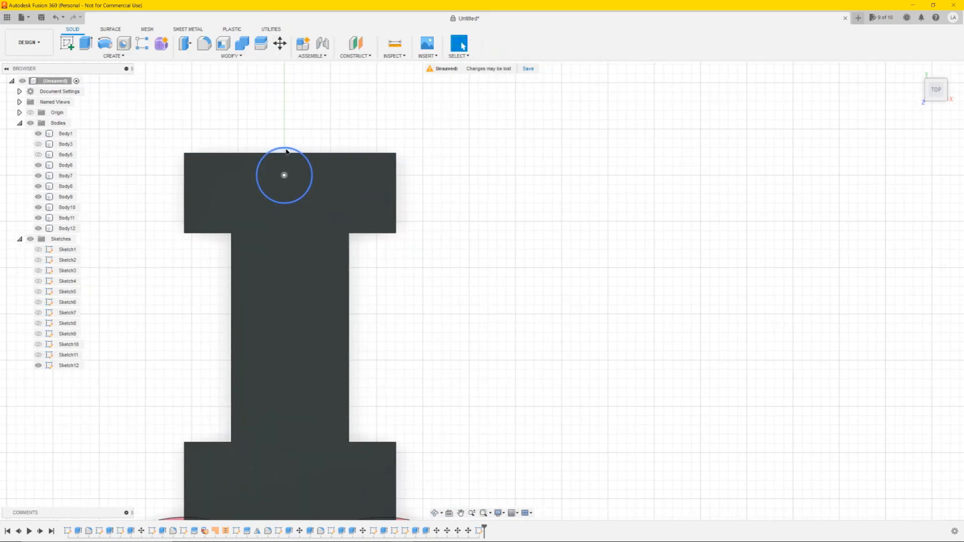
Move the sketched circle about 2 mm down so it lies fully inside the upper bar of the "I"
left_click(282, 42)
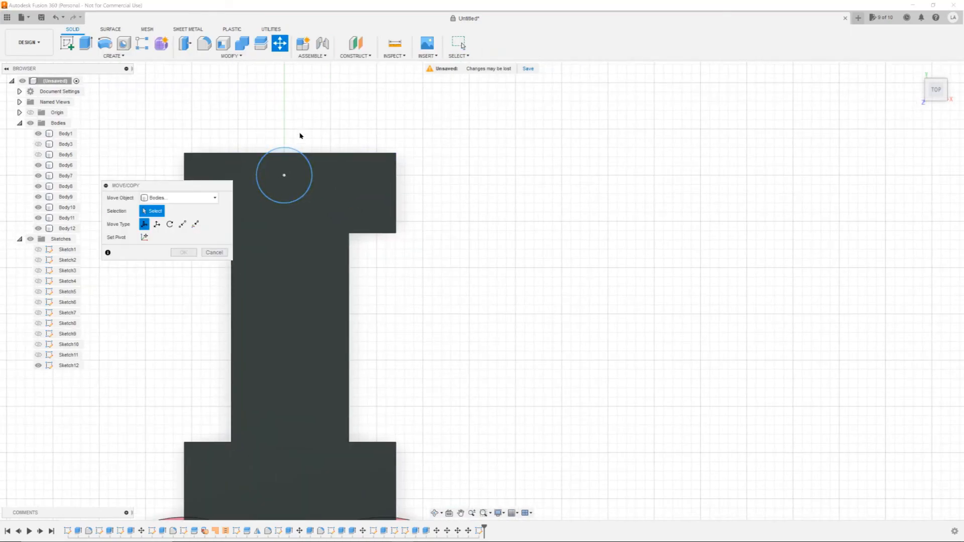
left_click(201, 198)
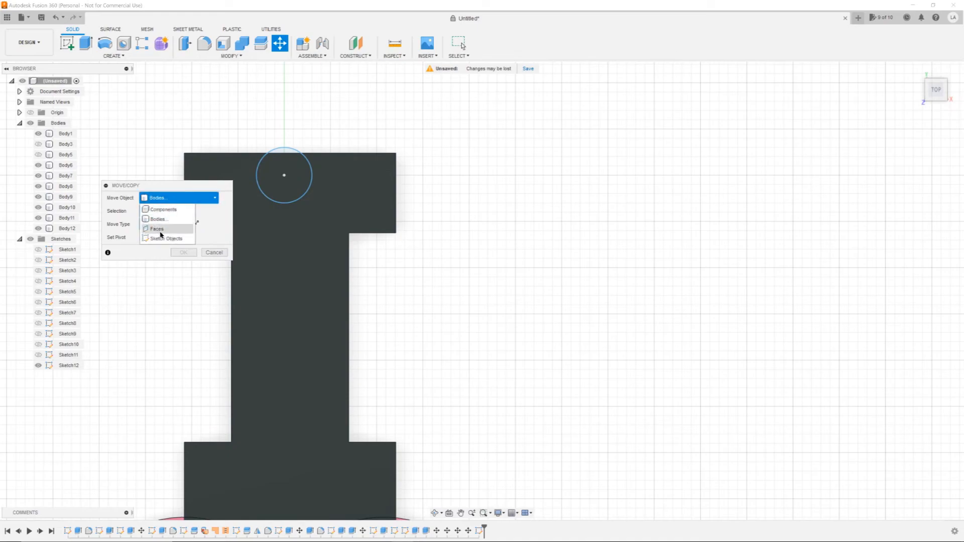
left_click(163, 240)
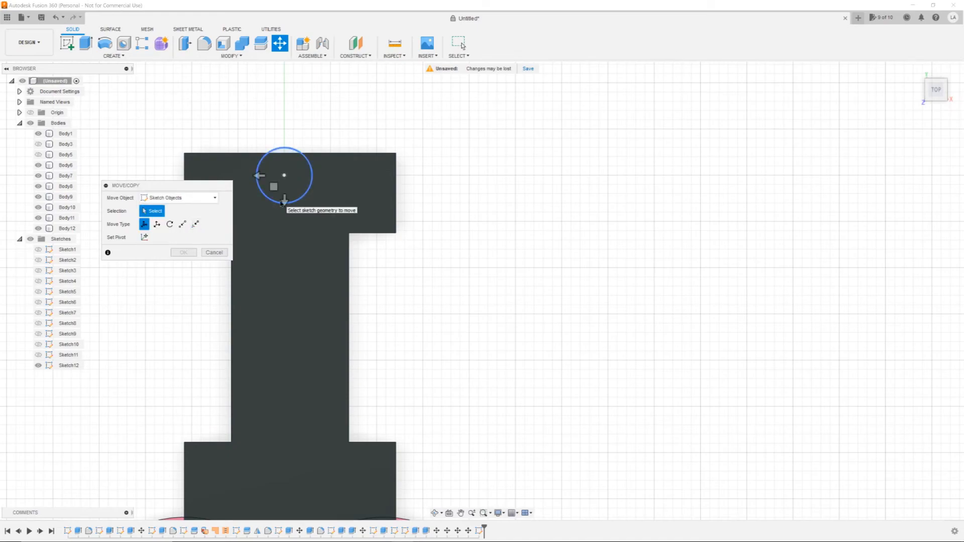
left_click(282, 201)
left_click_drag(284, 201, 284, 220)
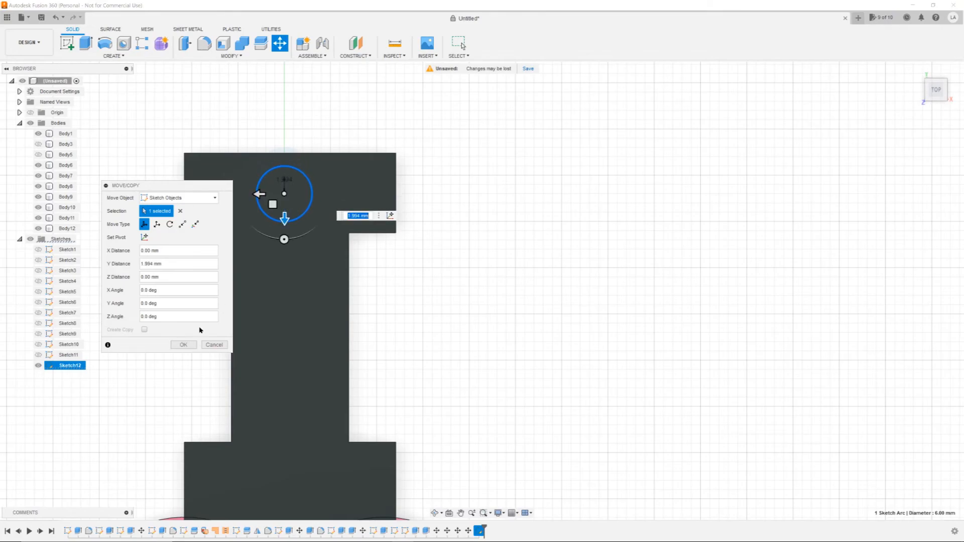
left_click(191, 345)
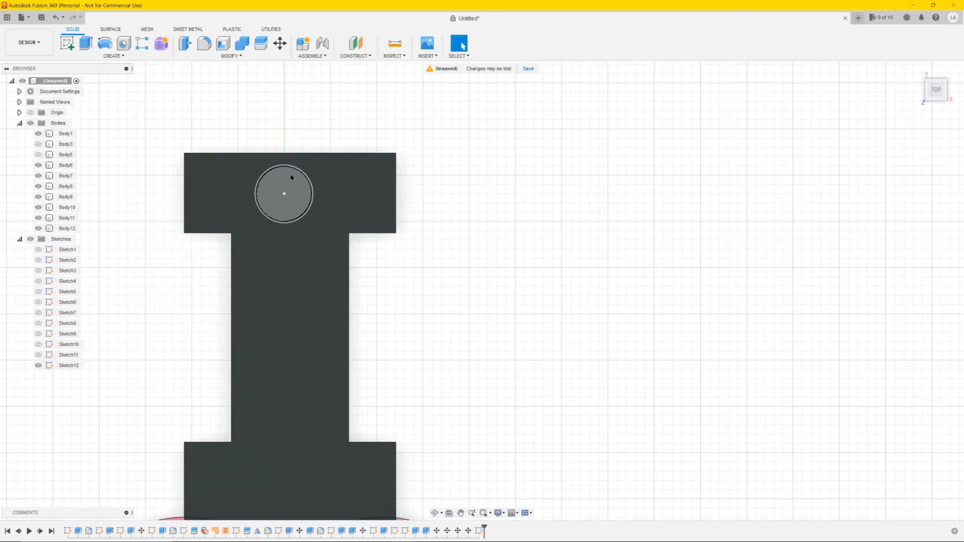
Extrude the circle as a cut about 31 mm backward, completely through the "I", to make a hanging hole
left_click(285, 179)
middle_click_drag(153, 103, 161, 105, "shift")
scroll(177, 143, "down", 5)
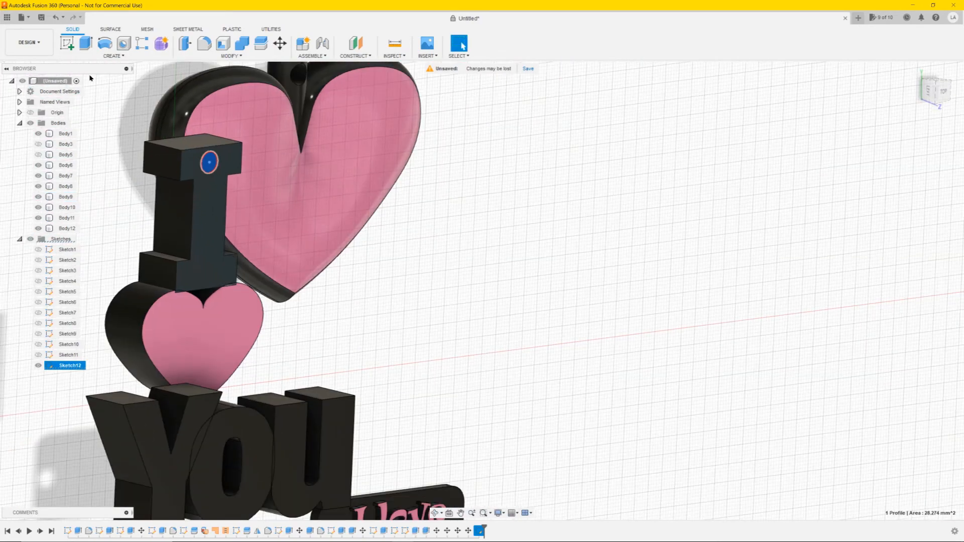
left_click(87, 48)
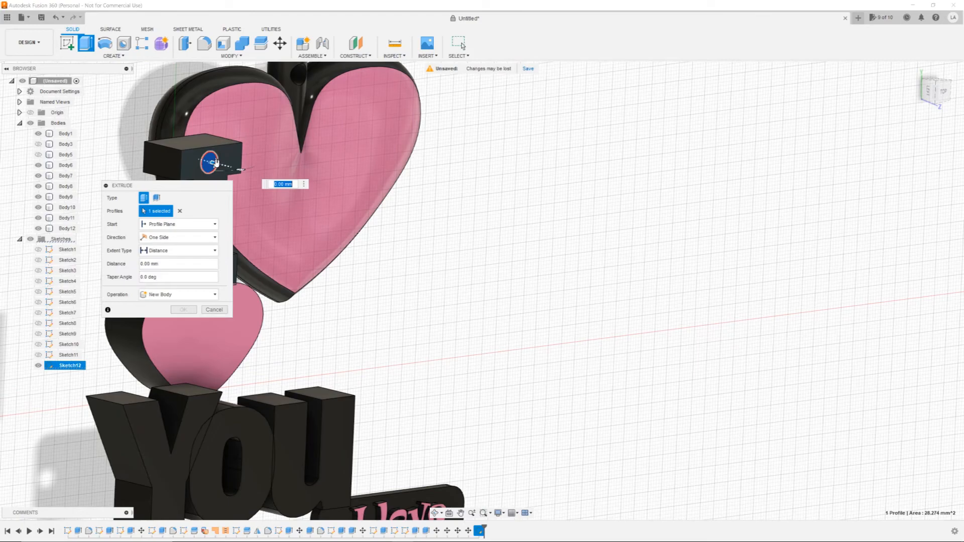
left_click_drag(216, 162, 128, 143)
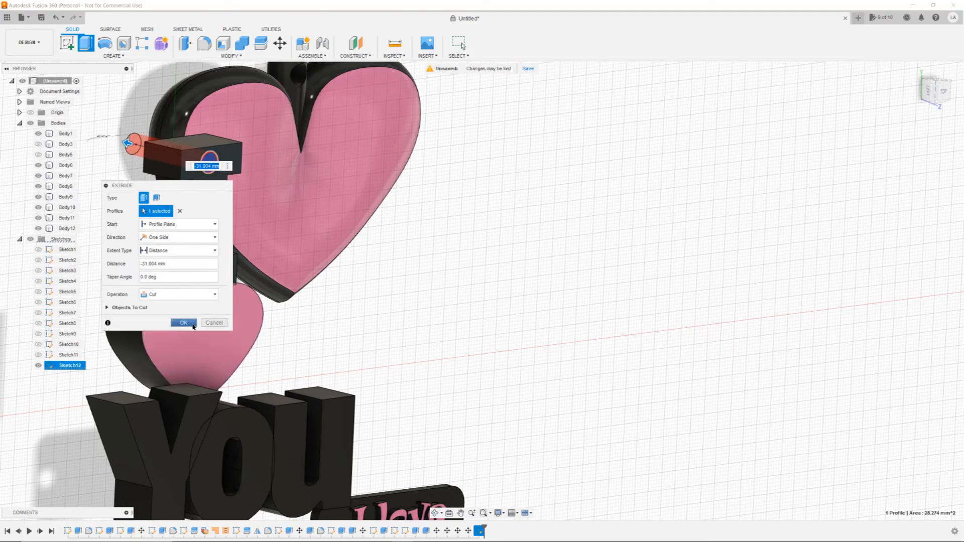
left_click(183, 323)
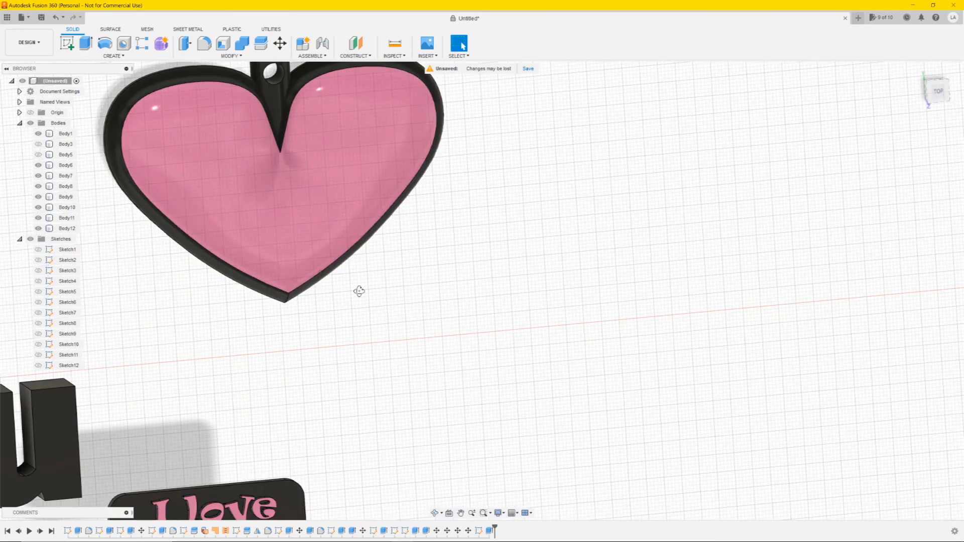
Move the "Y" body about 14.5 mm back along Z in the left view to line up with the heart
scroll(168, 297, "down", 1)
middle_click_drag(169, 301, 593, 320)
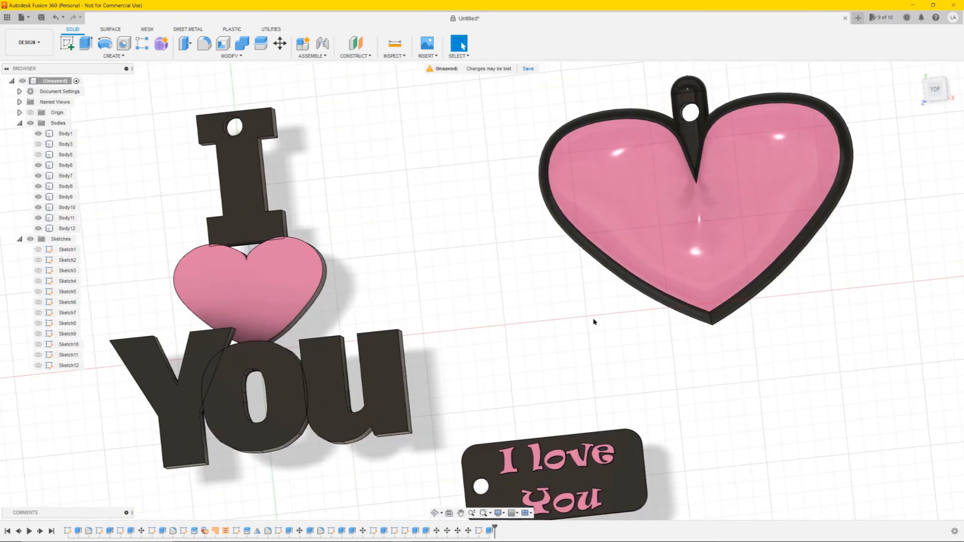
middle_click_drag(353, 280, 336, 267, "shift")
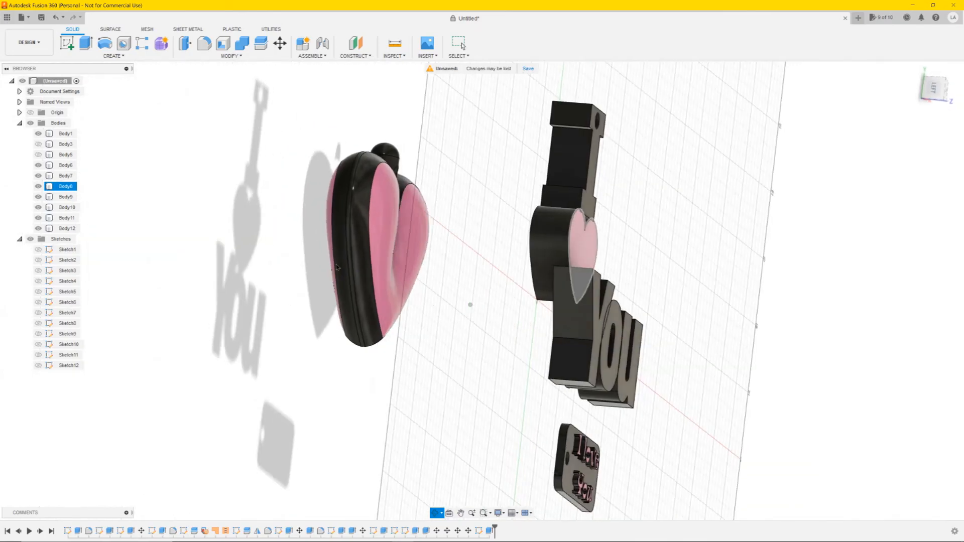
left_click(935, 88)
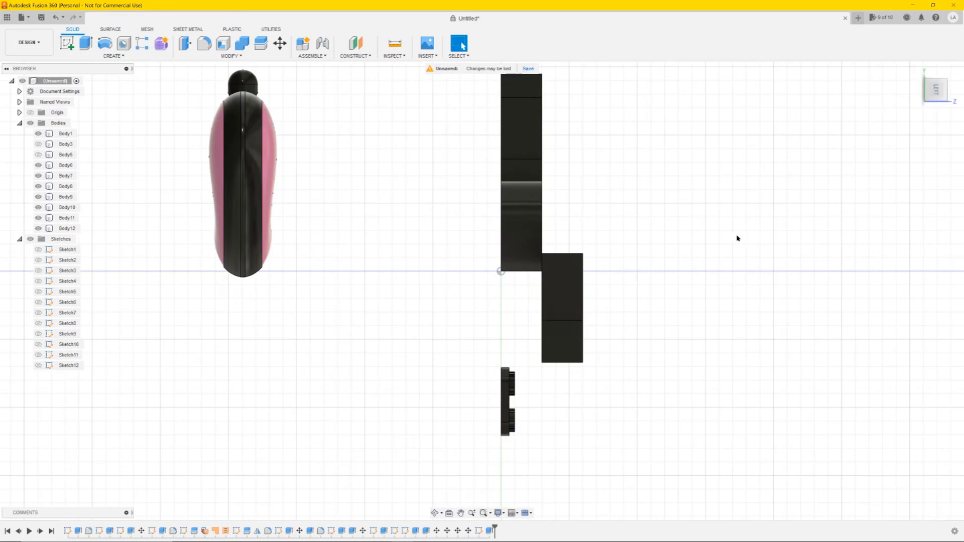
left_click_drag(654, 220, 557, 375)
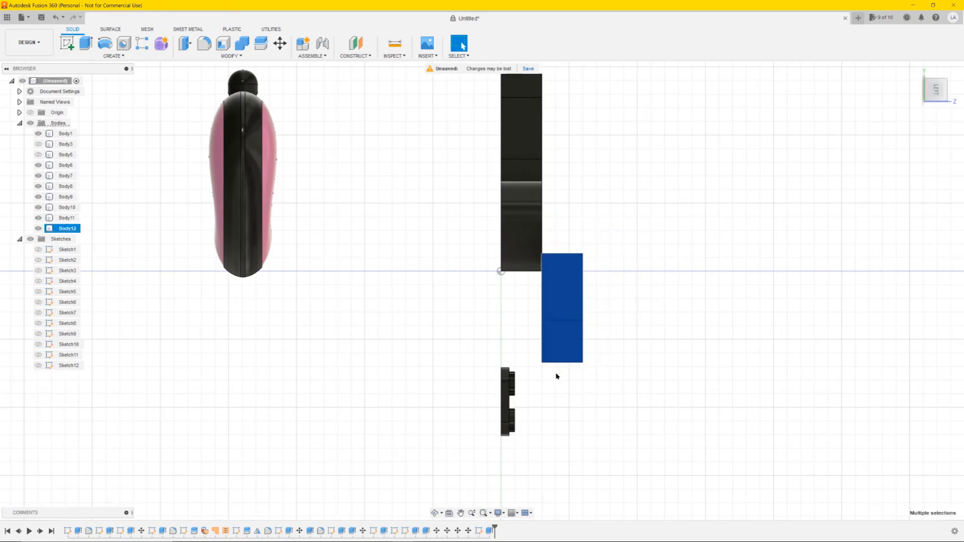
left_click(280, 43)
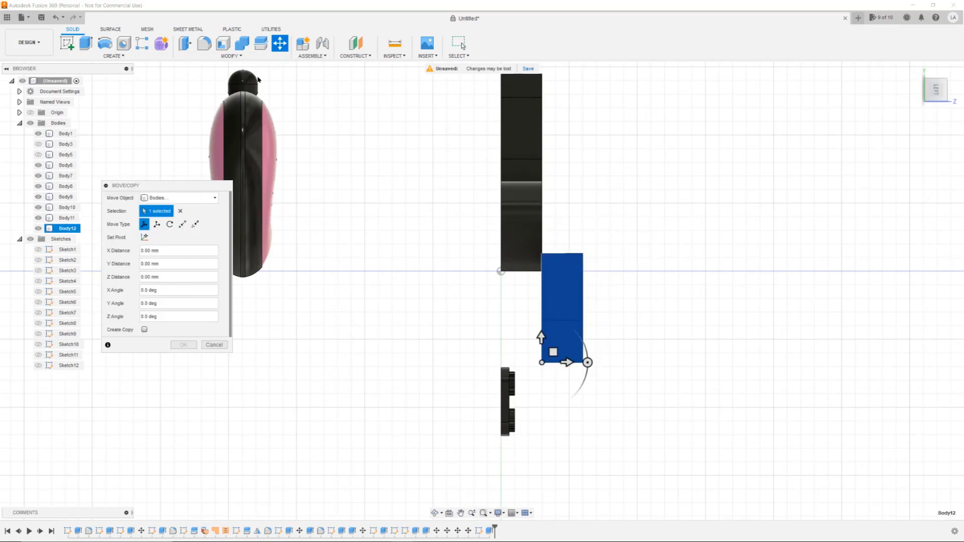
left_click_drag(568, 362, 528, 363)
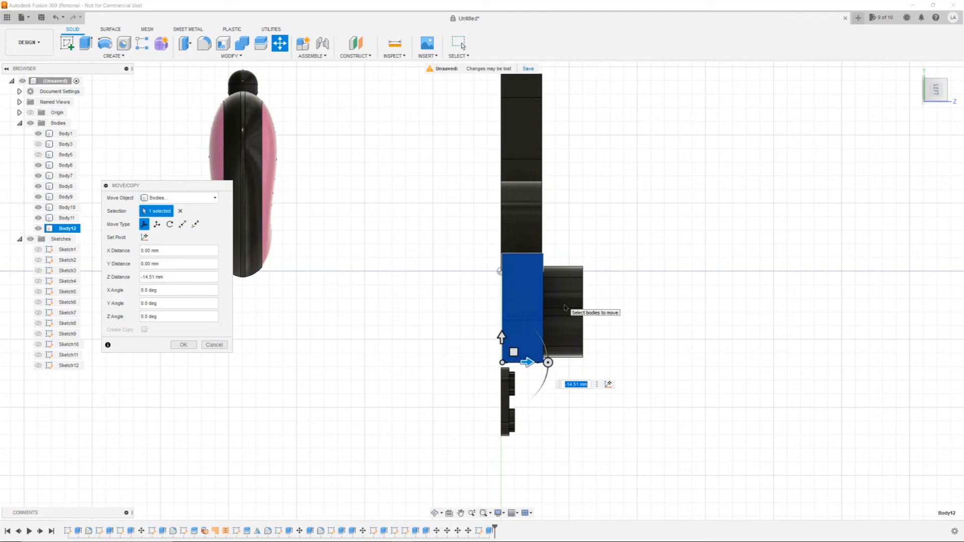
left_click(185, 344)
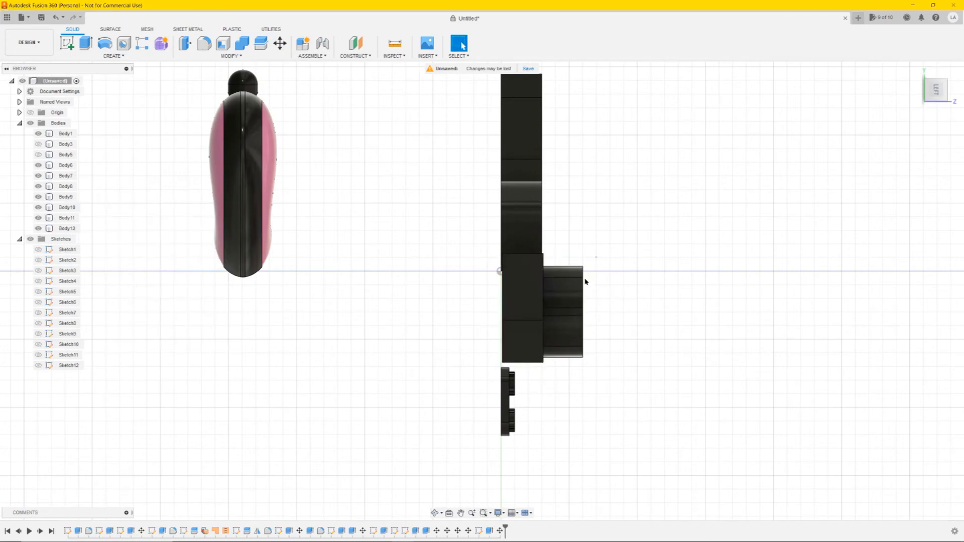
Move the "o" body about 14.3 mm back so its depth lines up with the "Y"
left_click(575, 276)
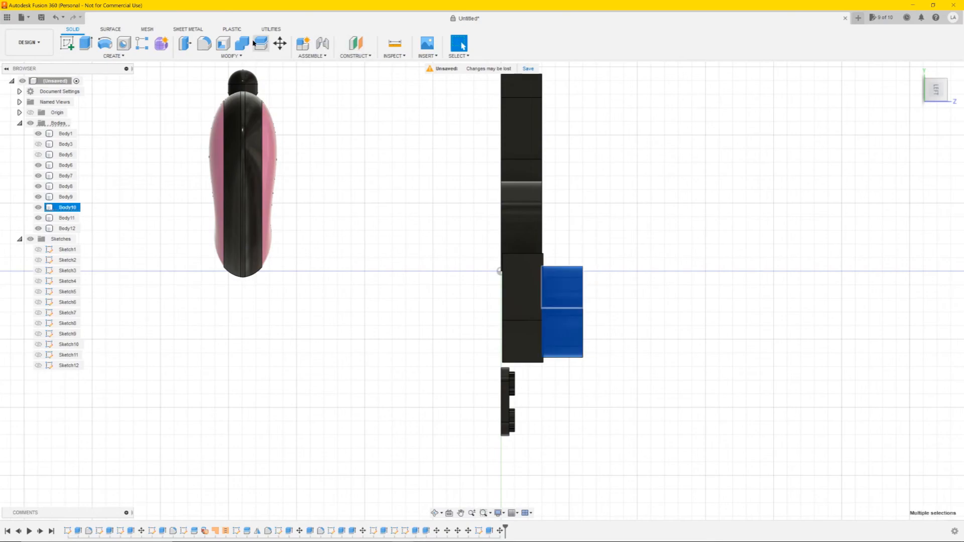
left_click(280, 43)
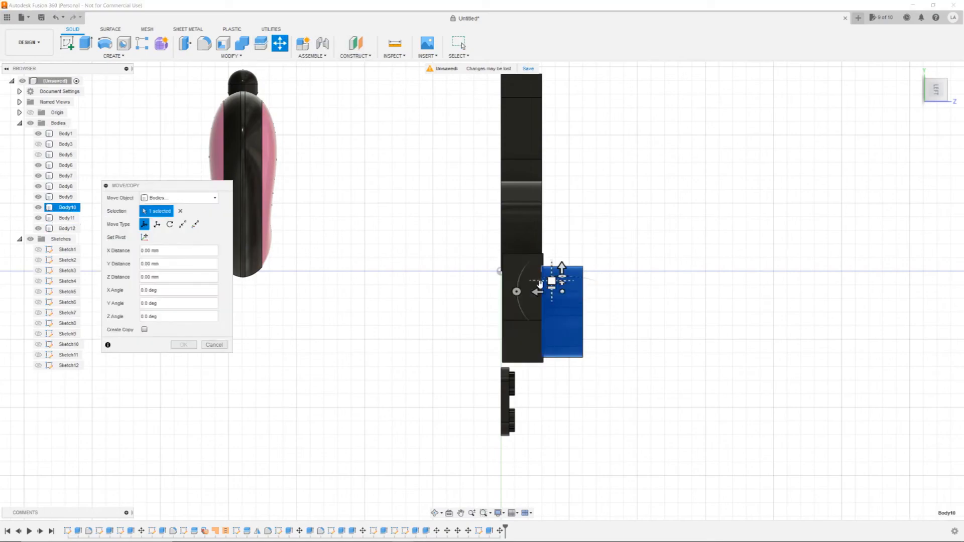
left_click_drag(536, 291, 497, 291)
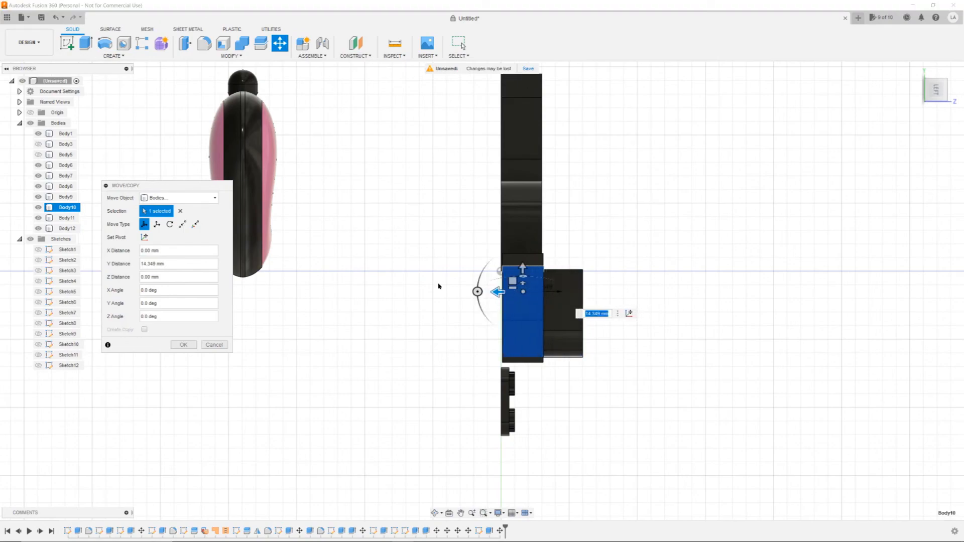
left_click(187, 344)
Move the "u" body about 14.3 mm back so its depth matches the other two letters
left_click(570, 300)
left_click_drag(621, 259, 580, 332)
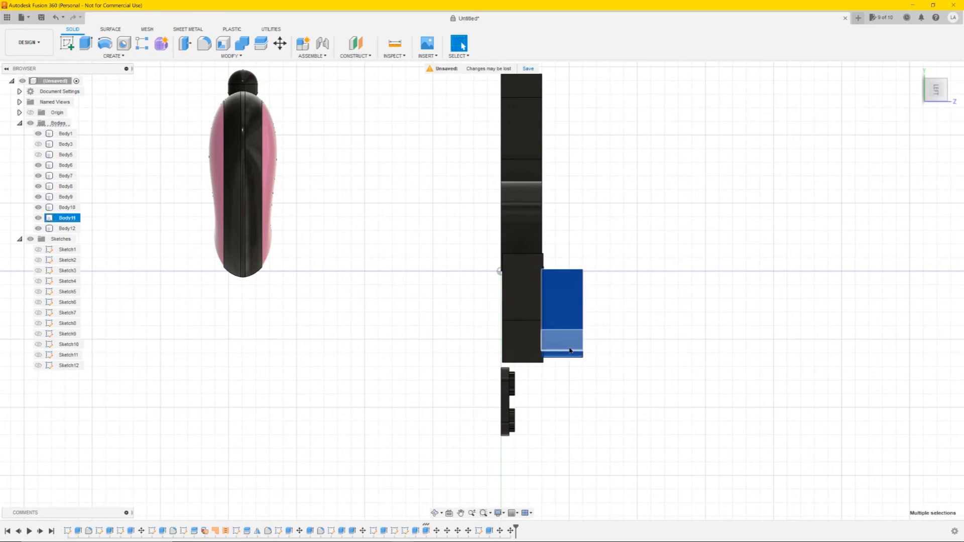
left_click(275, 48)
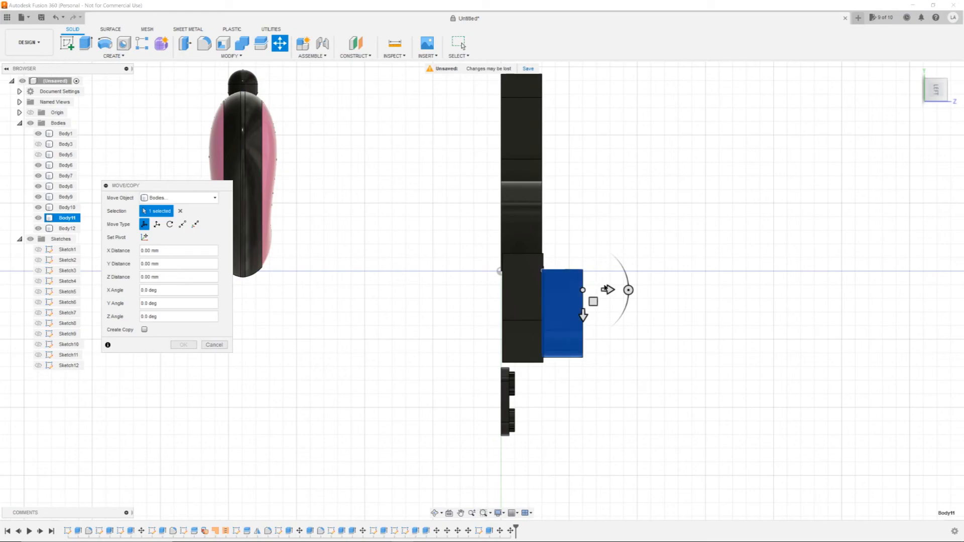
left_click_drag(608, 290, 568, 290)
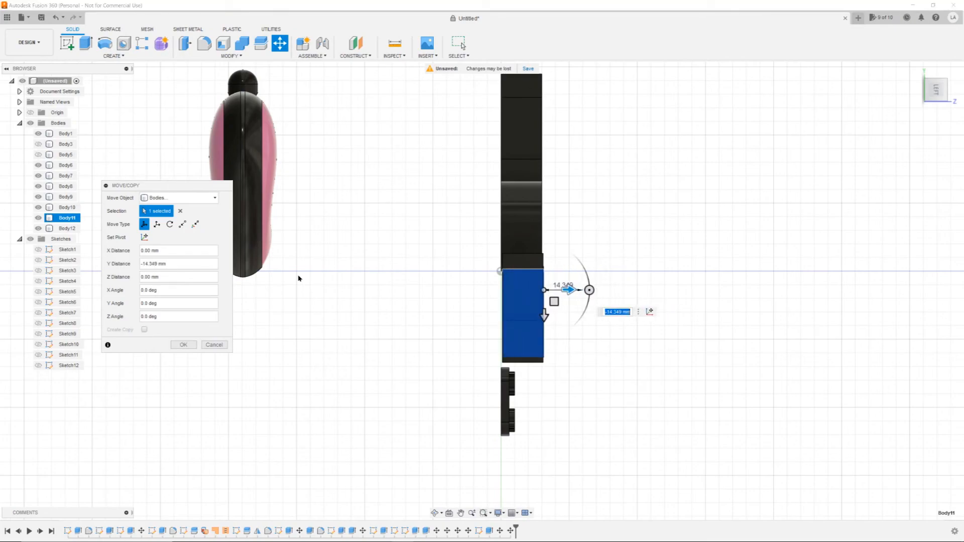
left_click(184, 345)
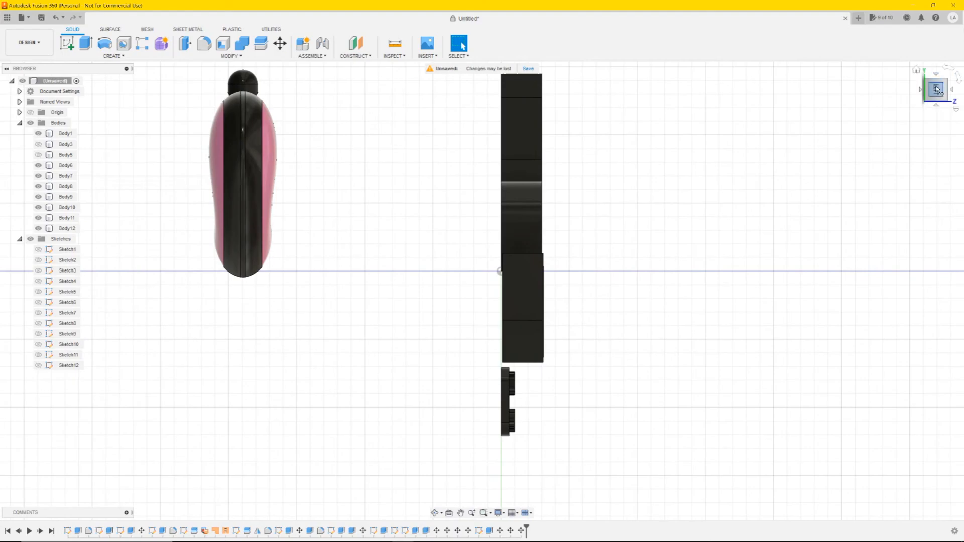
Scale the five bodies of the "I heart You" piece uniformly by a factor of 0.714
left_click(936, 89)
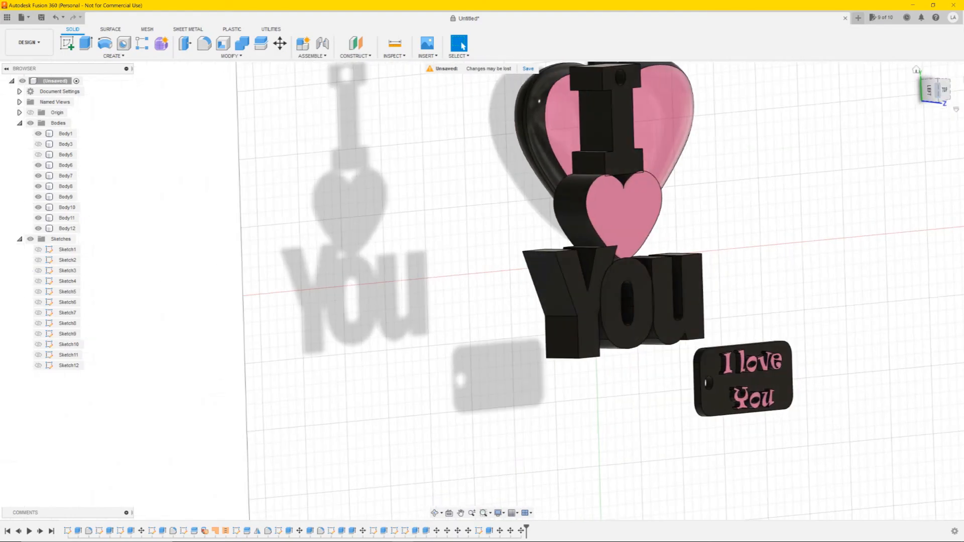
left_click(945, 91)
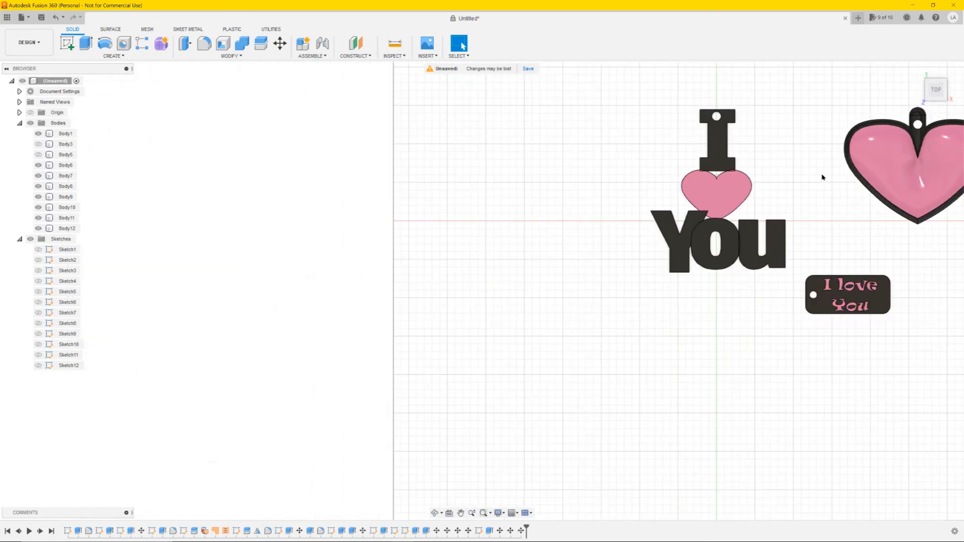
scroll(441, 231, "up", 2)
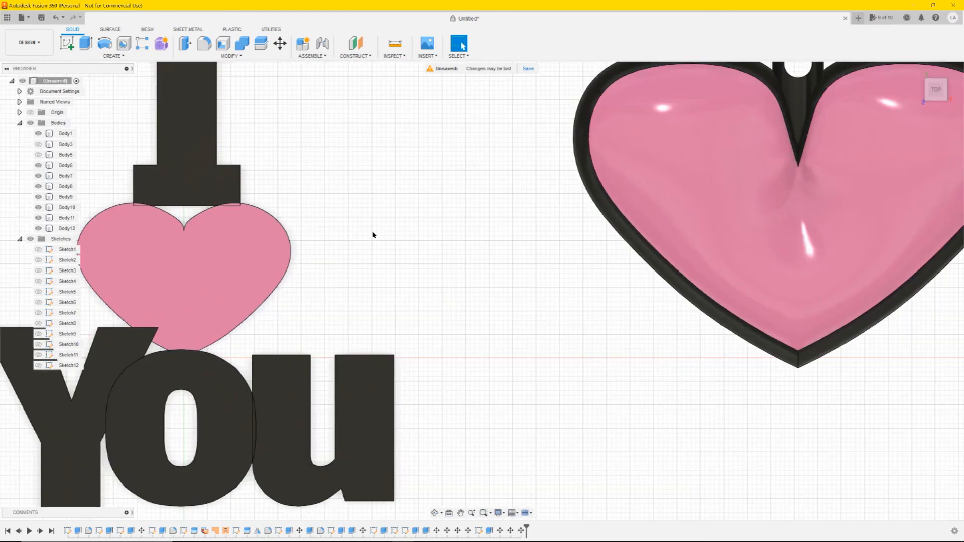
scroll(402, 226, "down", 5)
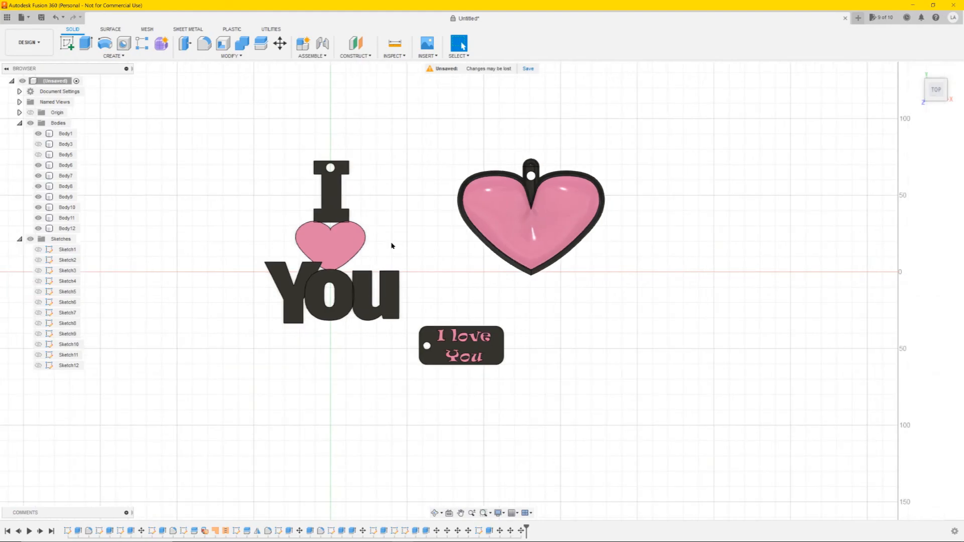
left_click_drag(344, 304, 249, 148)
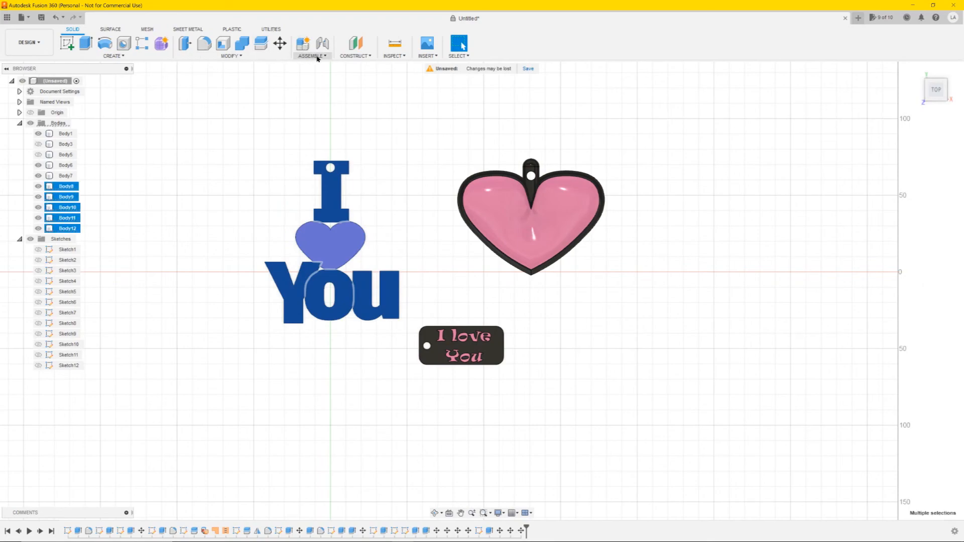
left_click(239, 56)
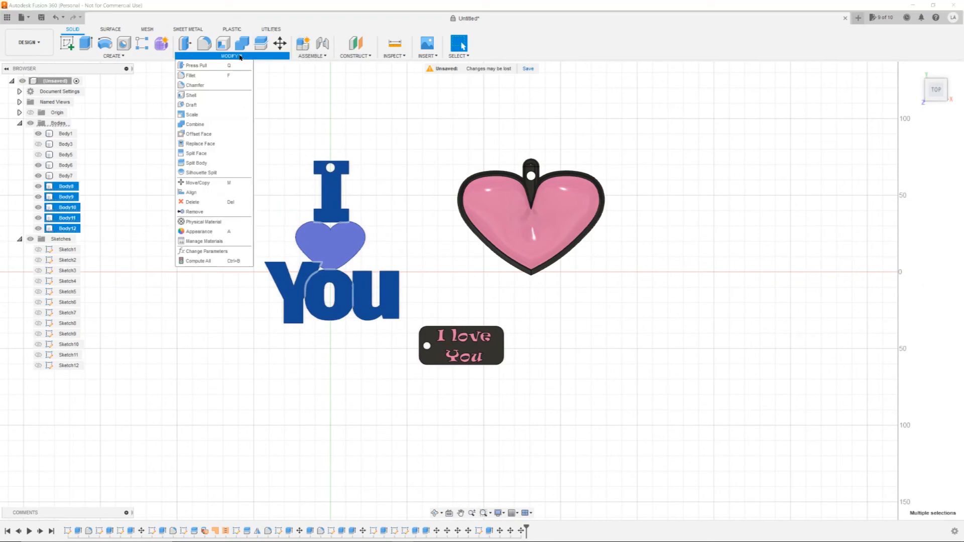
left_click(193, 114)
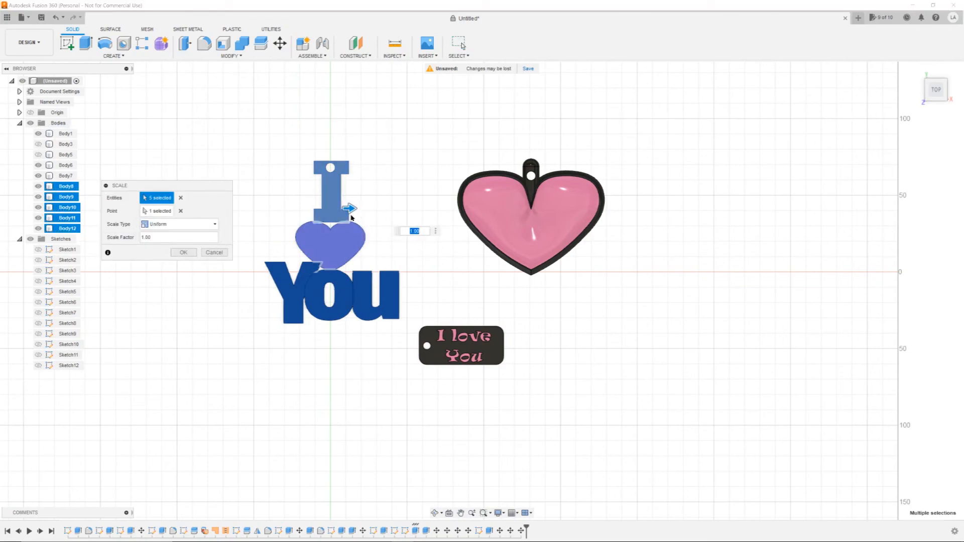
left_click_drag(350, 208, 345, 211)
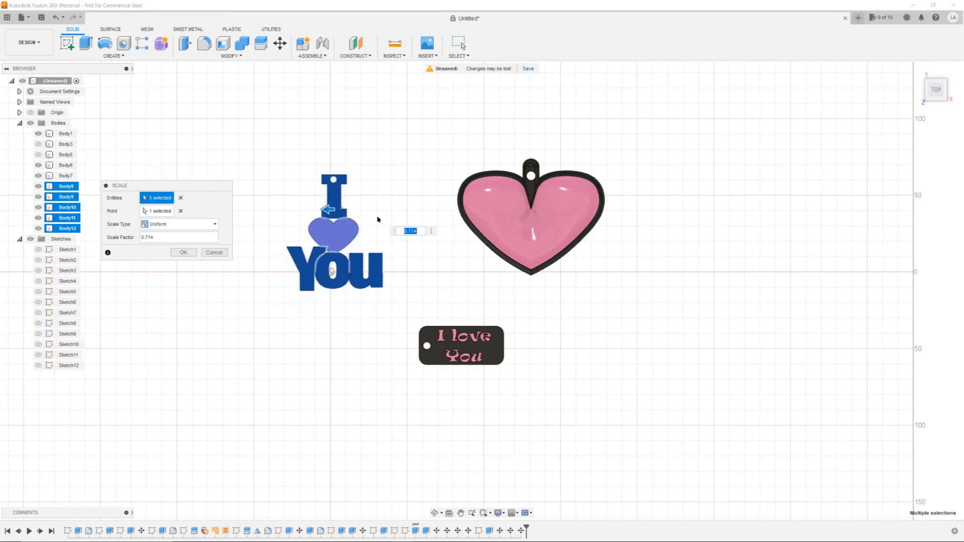
left_click(184, 253)
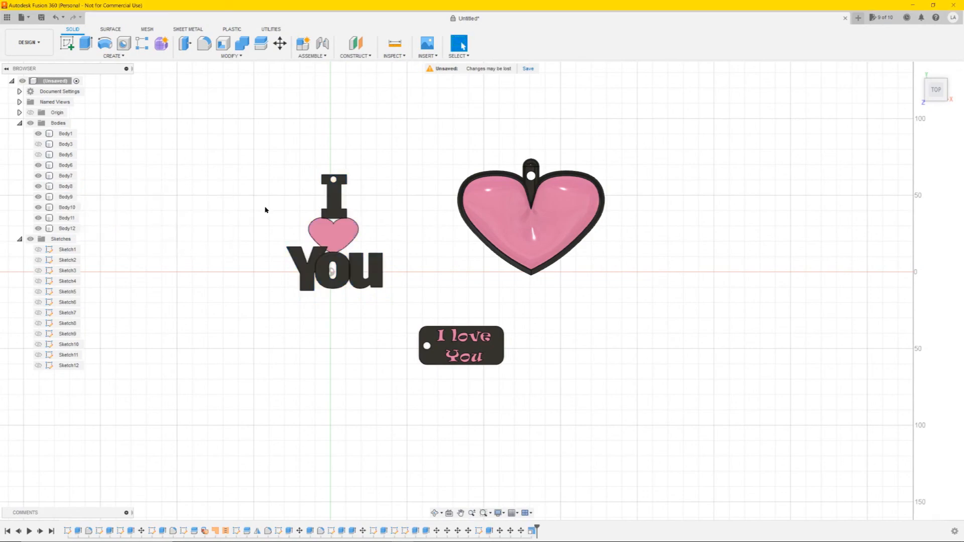
Examine the scaled "I heart You" piece beside the large heart and the name tag from several angles
left_click_drag(395, 203, 356, 199)
key("Escape")
left_click_drag(630, 143, 582, 169)
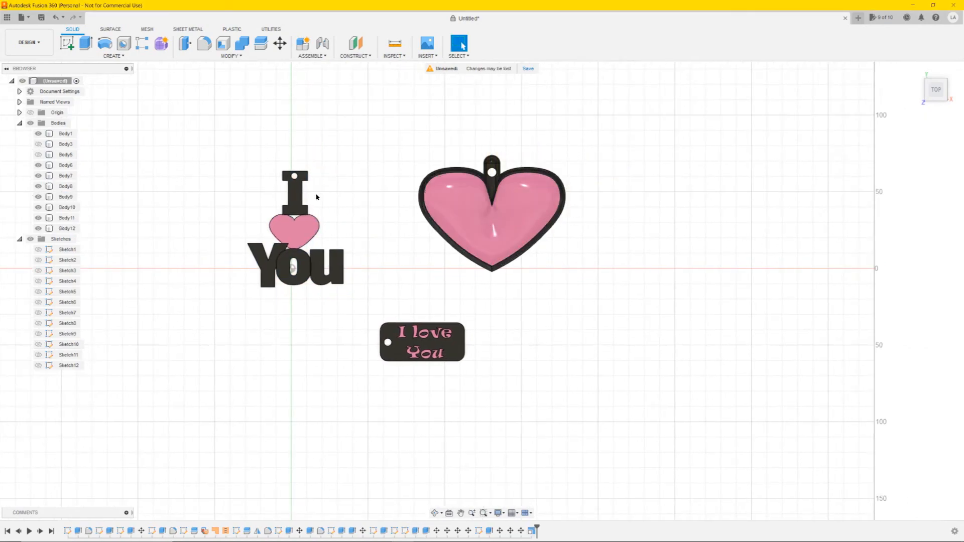
middle_click_drag(316, 159, 303, 144, "shift")
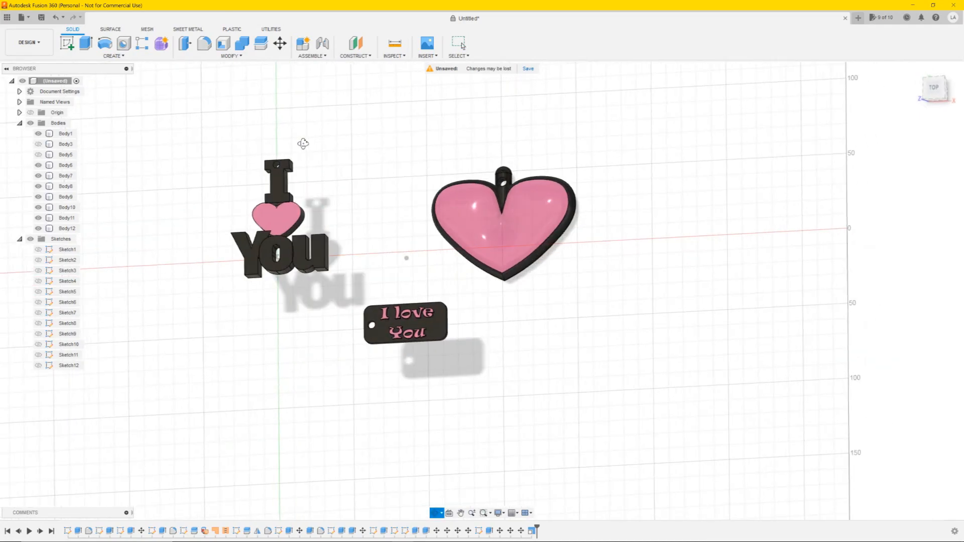
key("Escape")
middle_click_drag(658, 181, 552, 166, "shift")
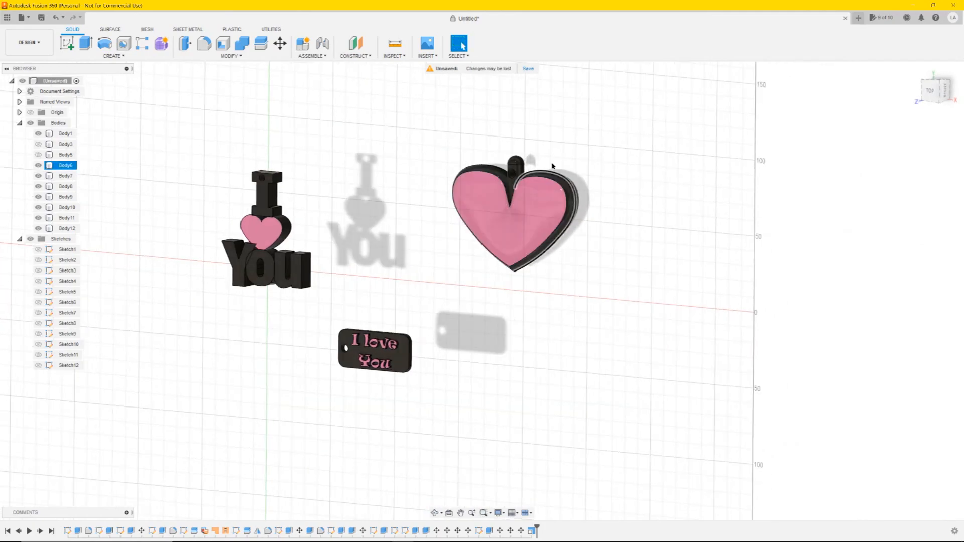
middle_click_drag(226, 151, 256, 150, "shift")
key("Escape")
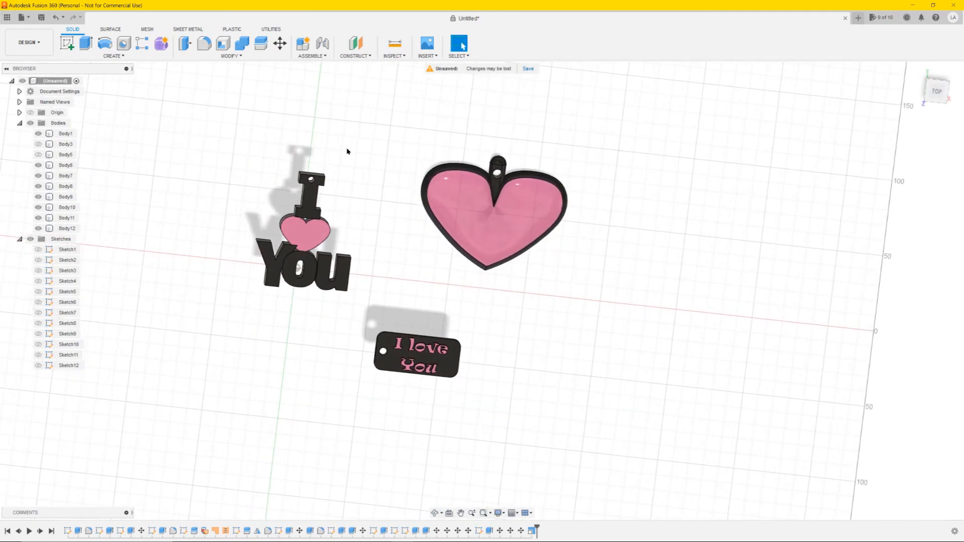